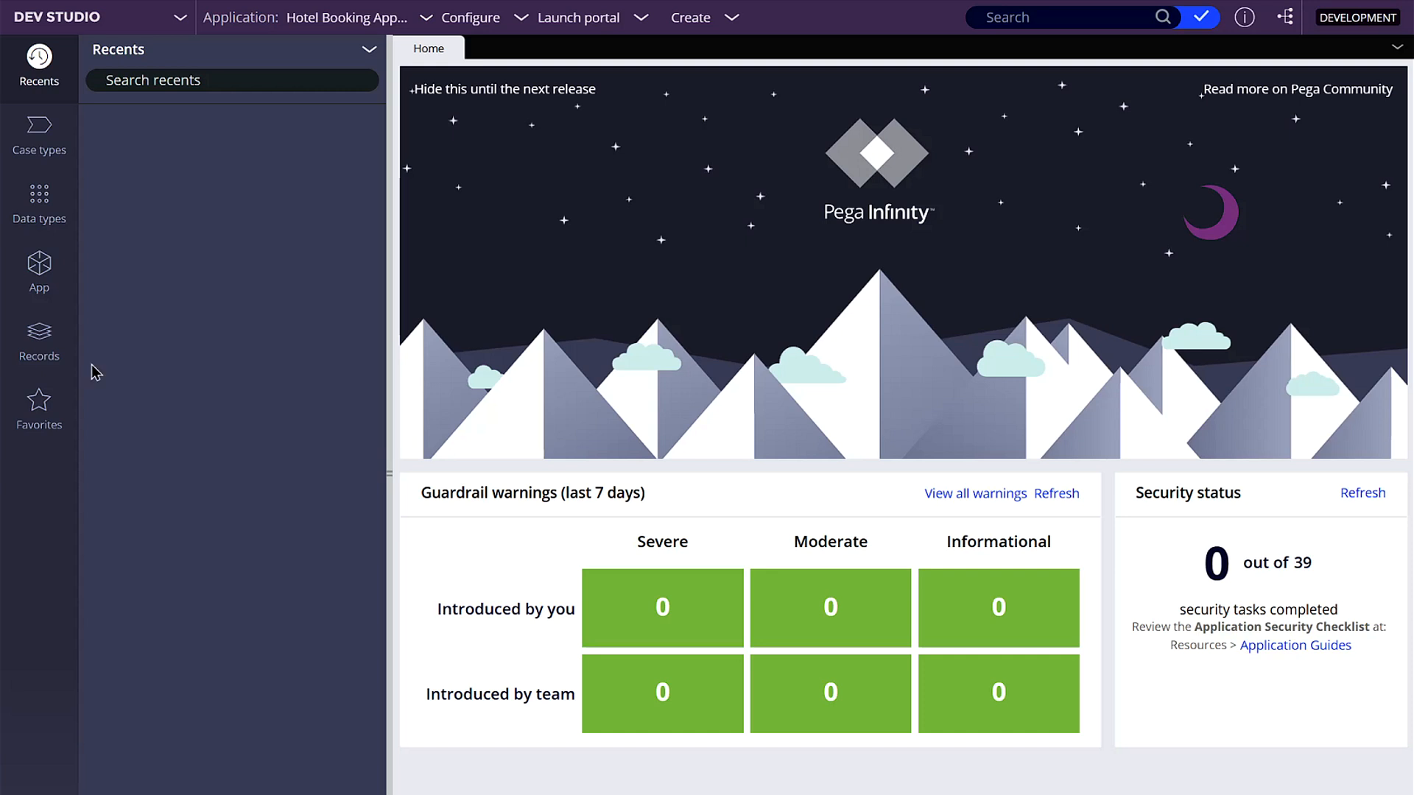
- Open the Reservation case type's workflow and close the properties of its Apply Promo Code step
left_click(56, 153)
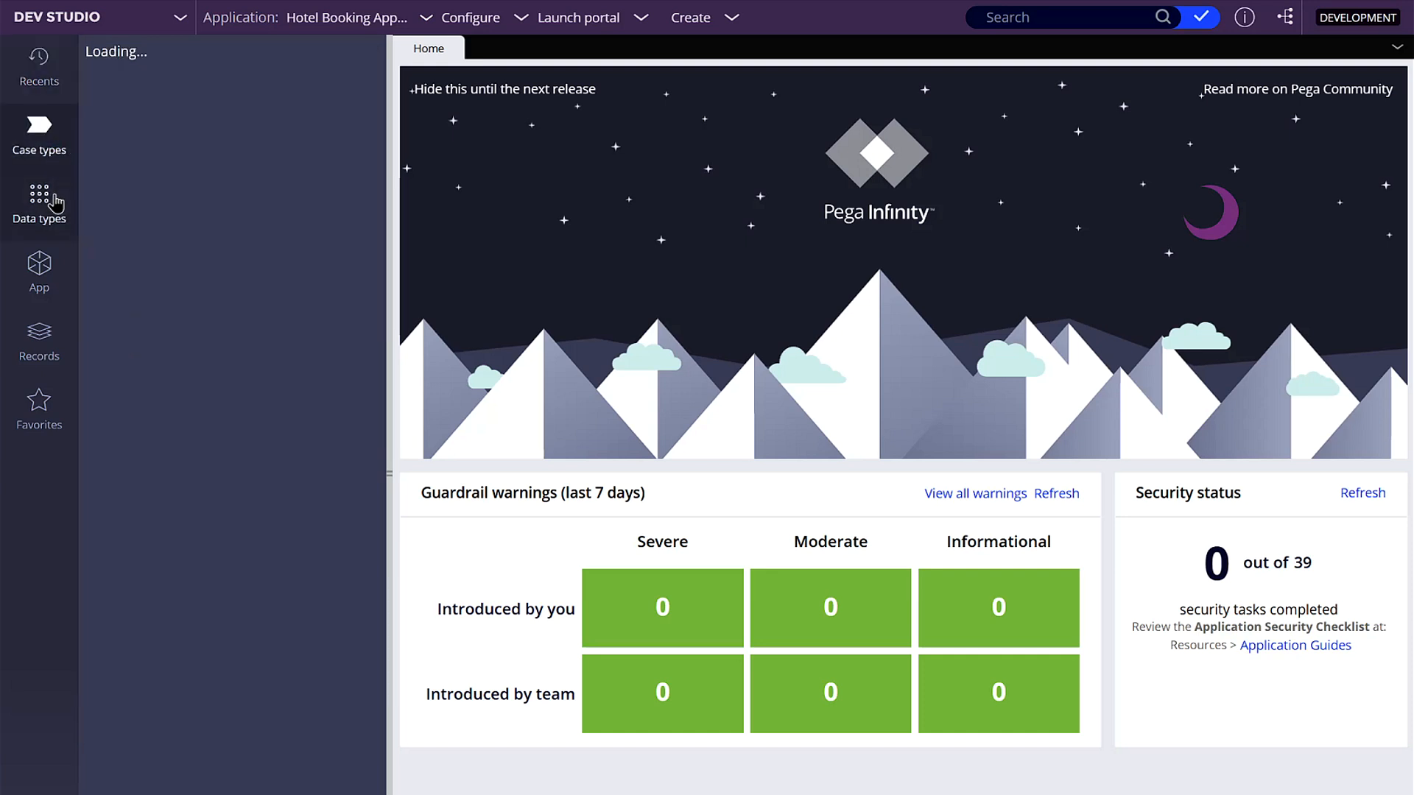
left_click(126, 129)
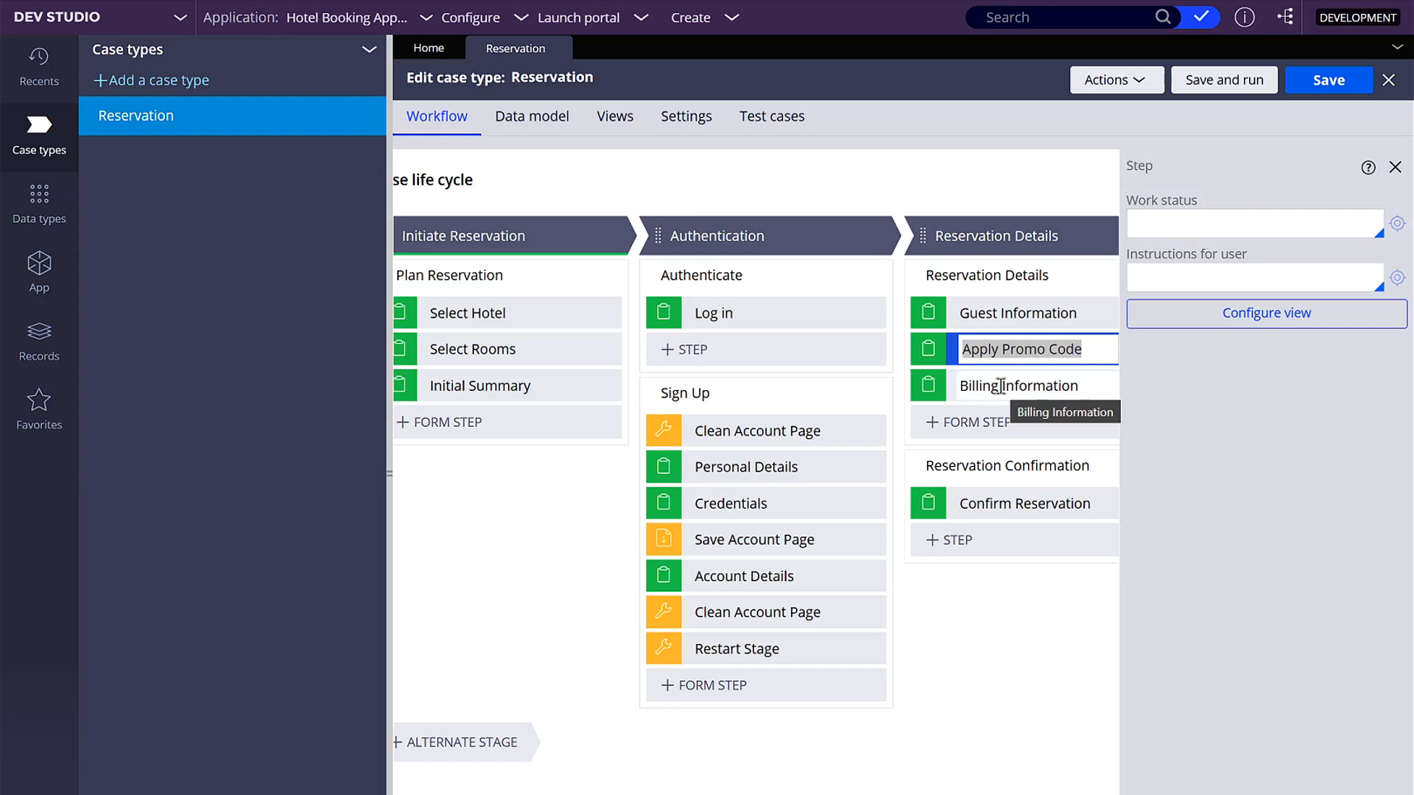
left_click(1394, 167)
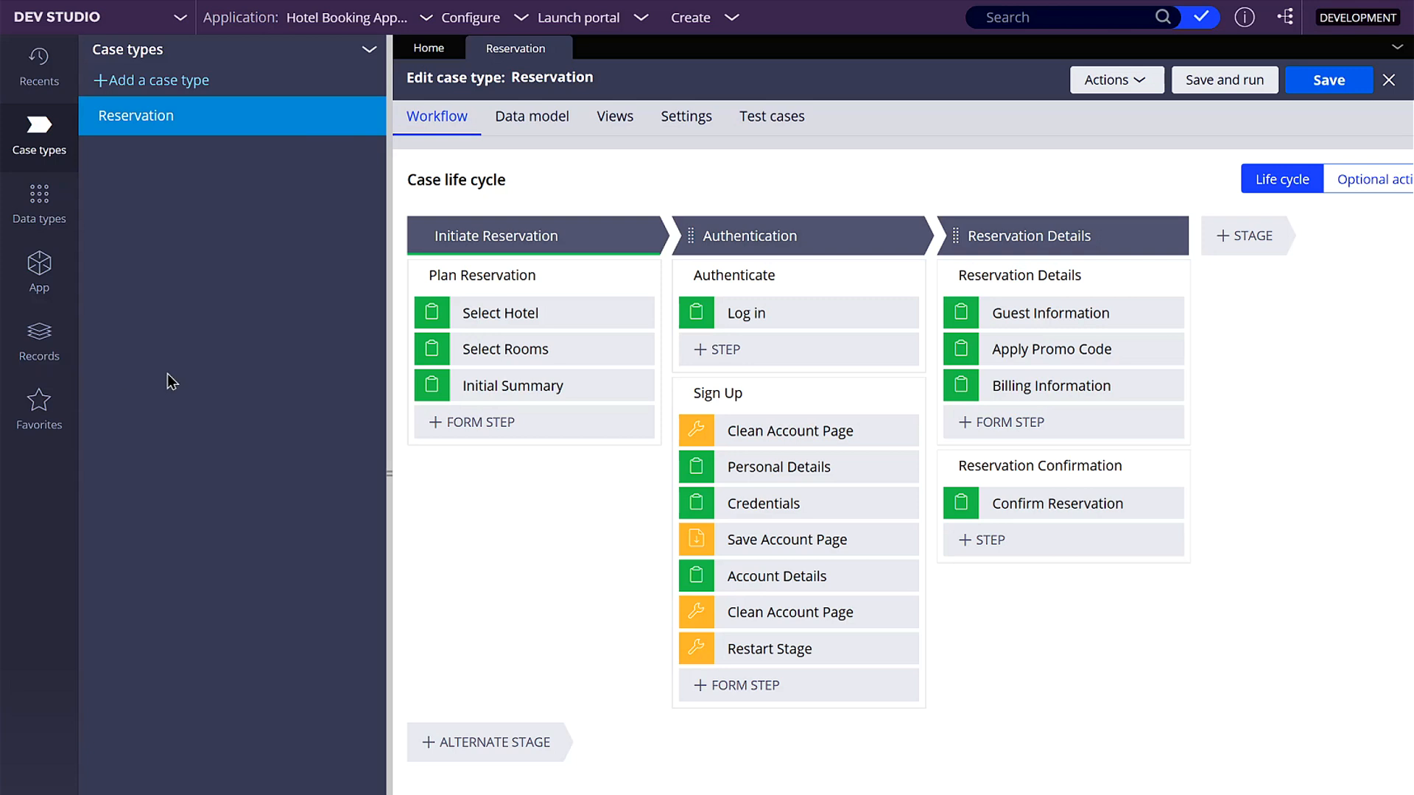
- In the Promo Code data type's class definition, enable automatic generation of a unique ID for records and save
left_click(44, 221)
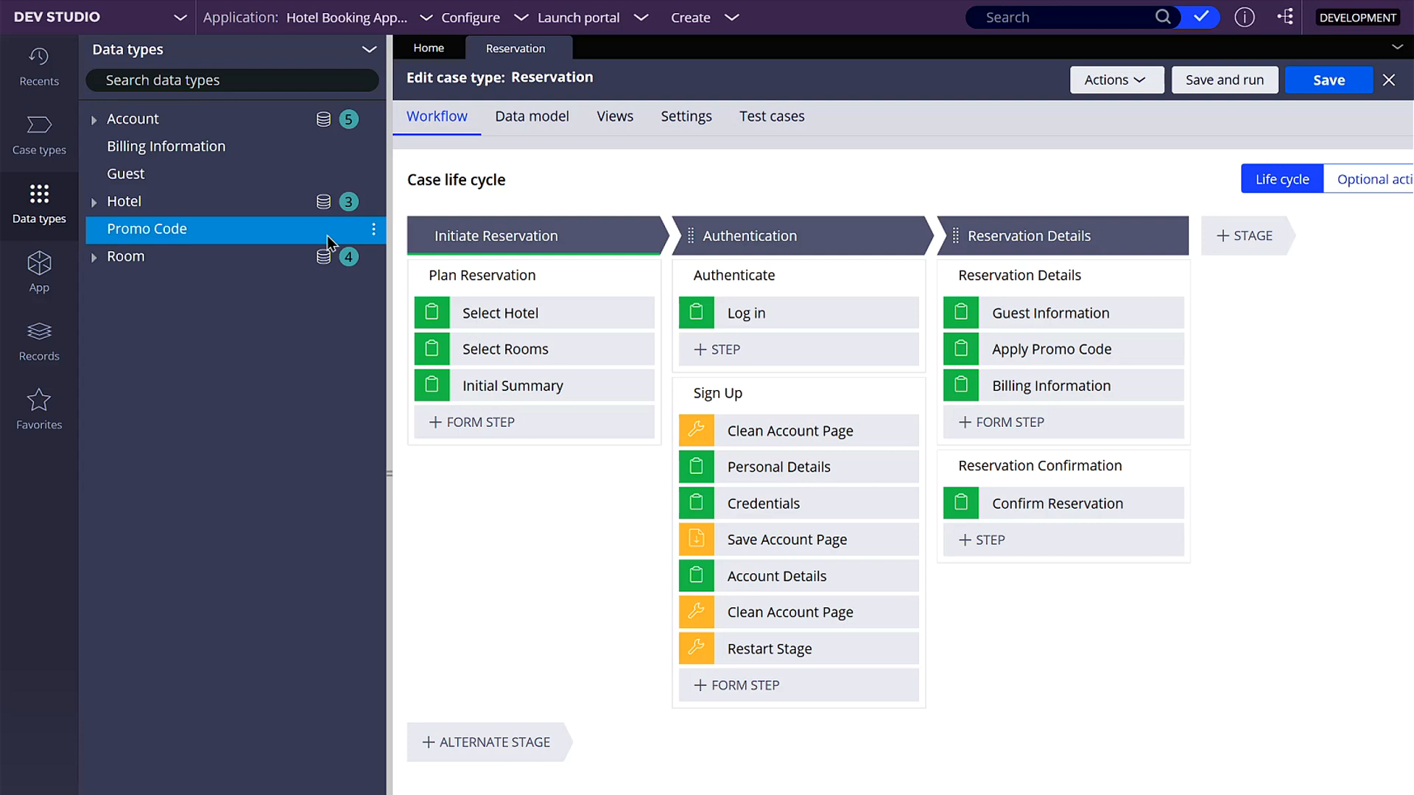
left_click(374, 234)
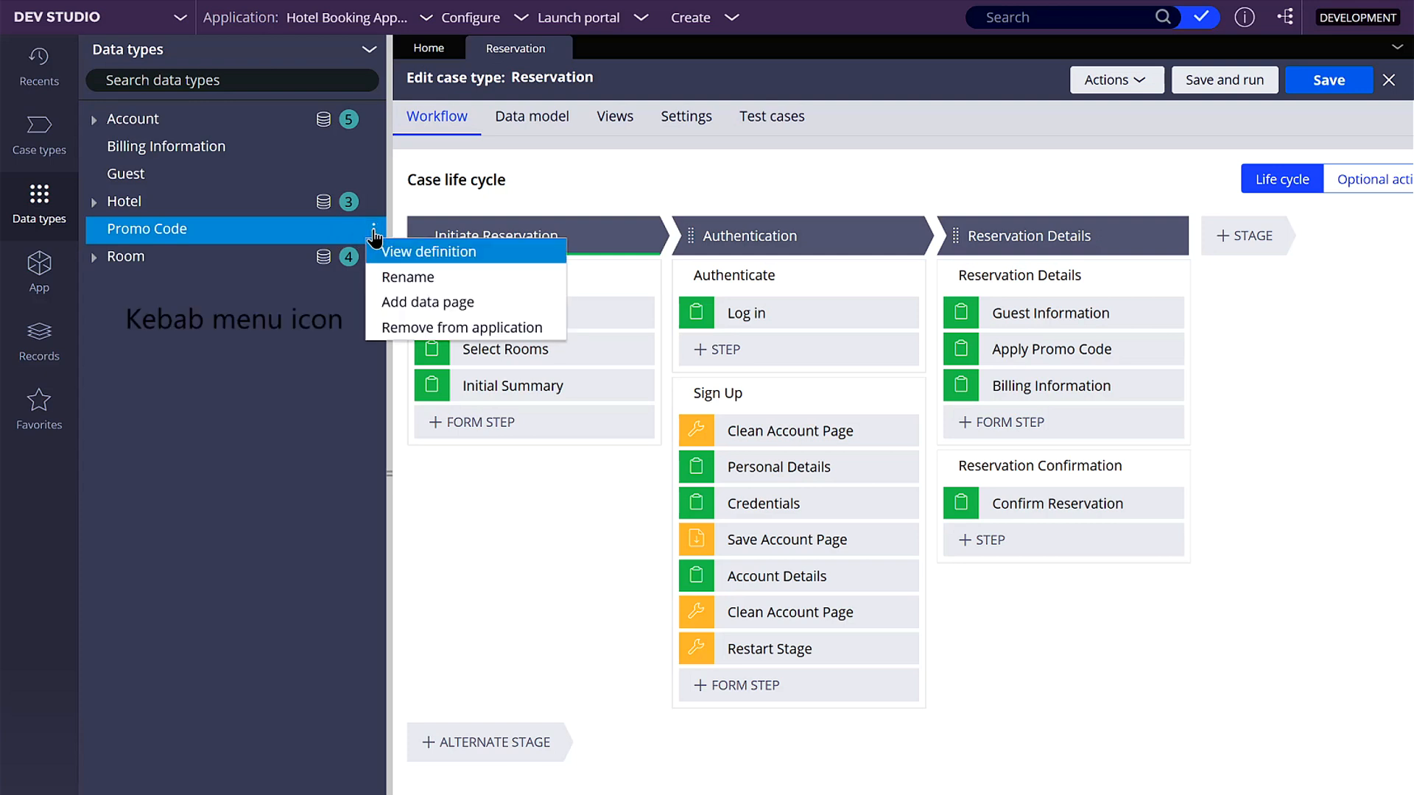
left_click(463, 254)
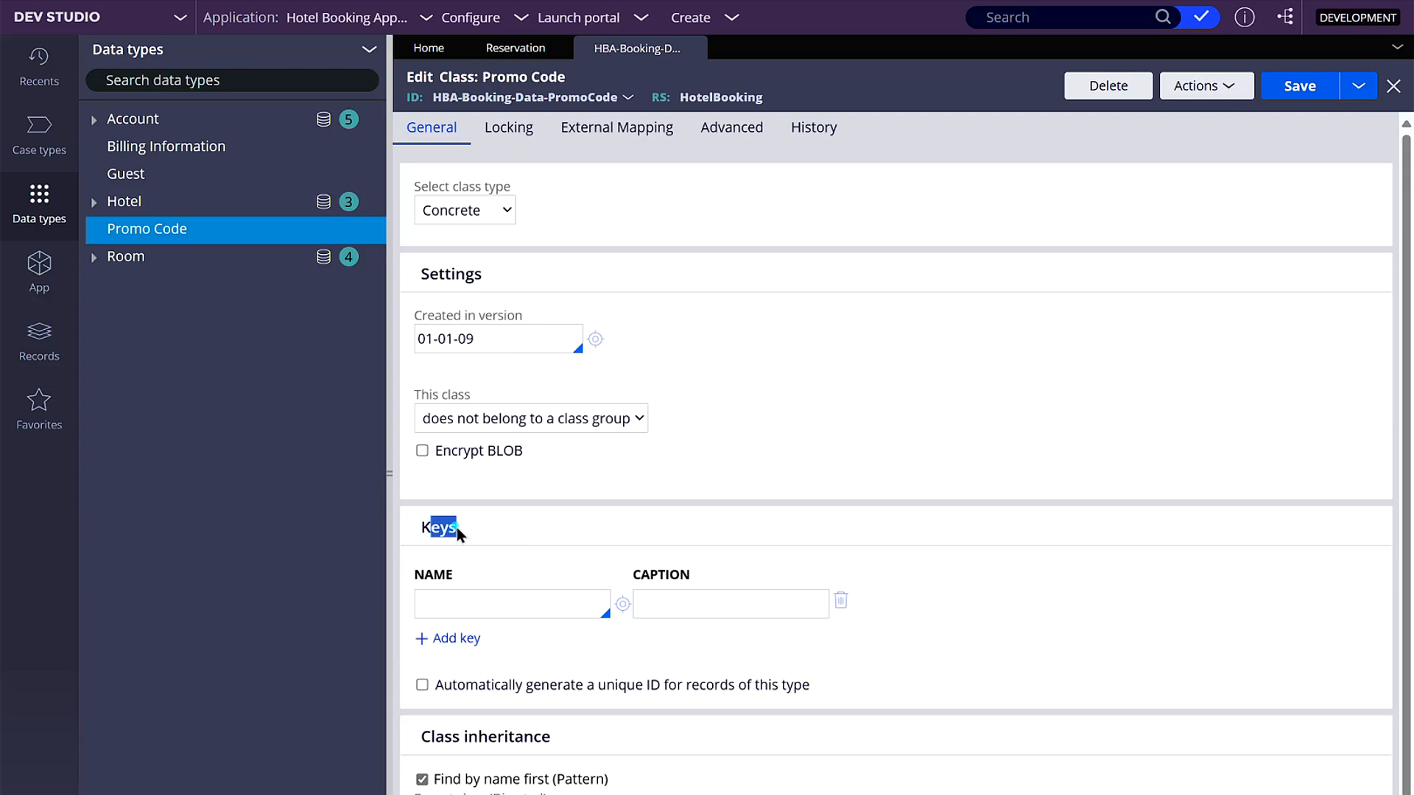
left_click(422, 686)
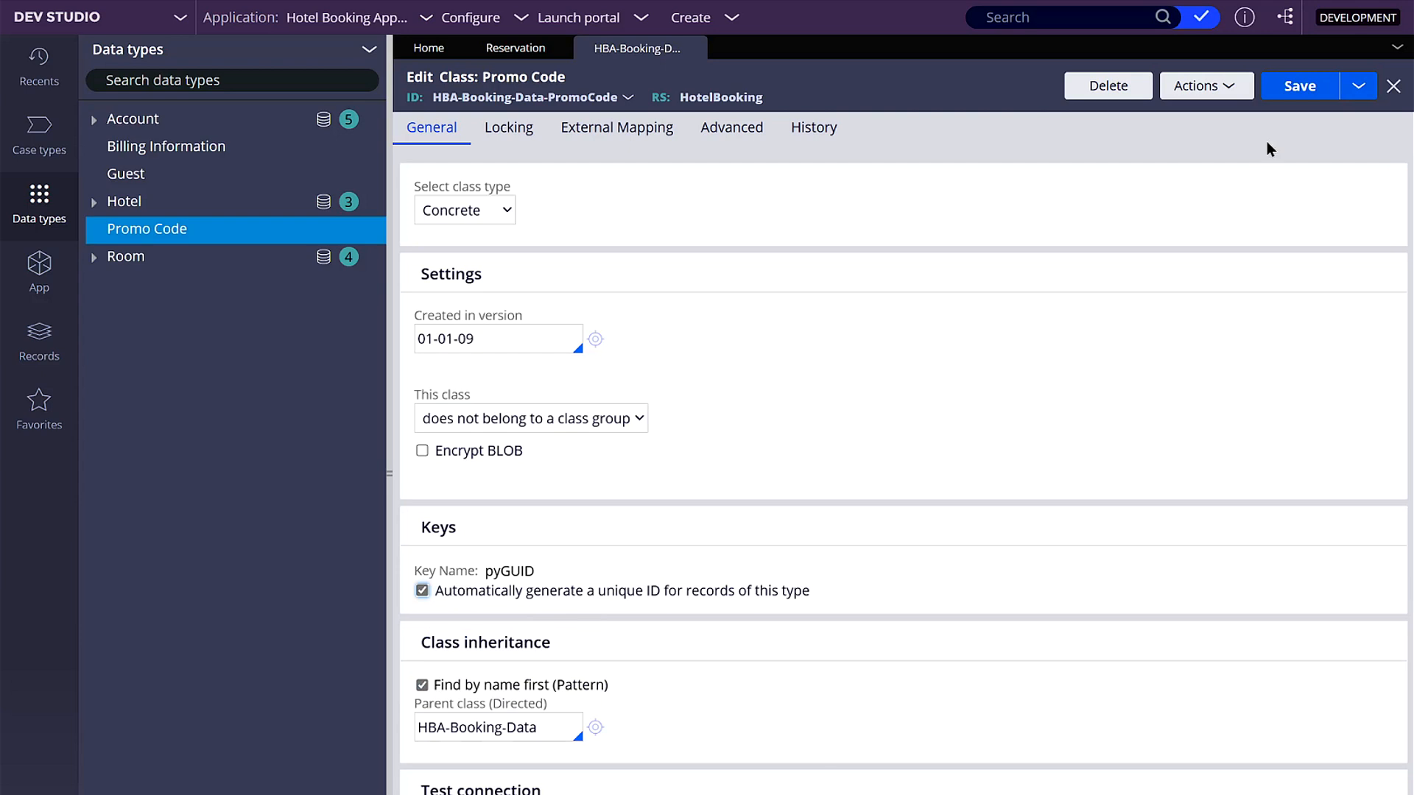
left_click(1310, 90)
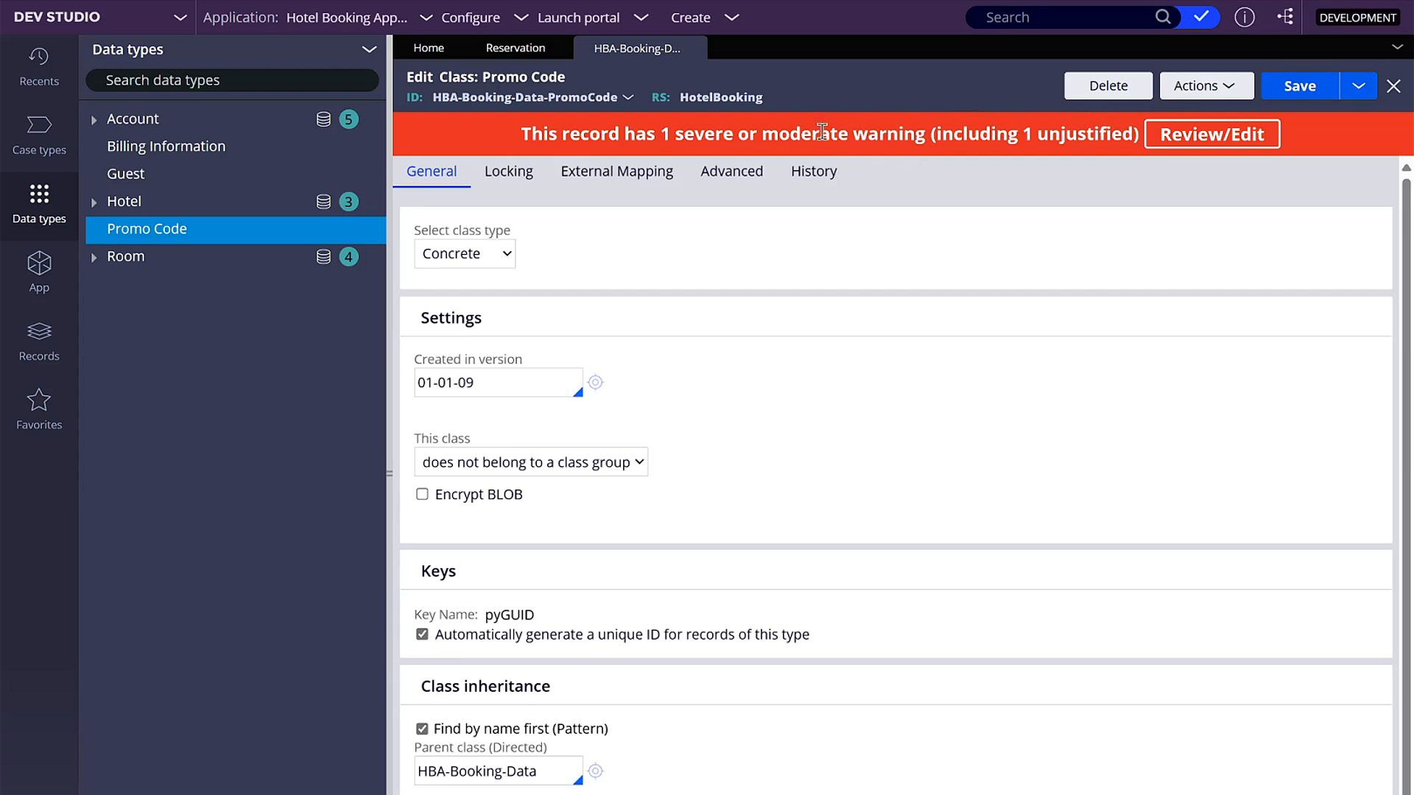
- Configure the Promo Code data type's local data storage for the record editor with the proposed fields, and refresh the data types list
left_click(134, 234)
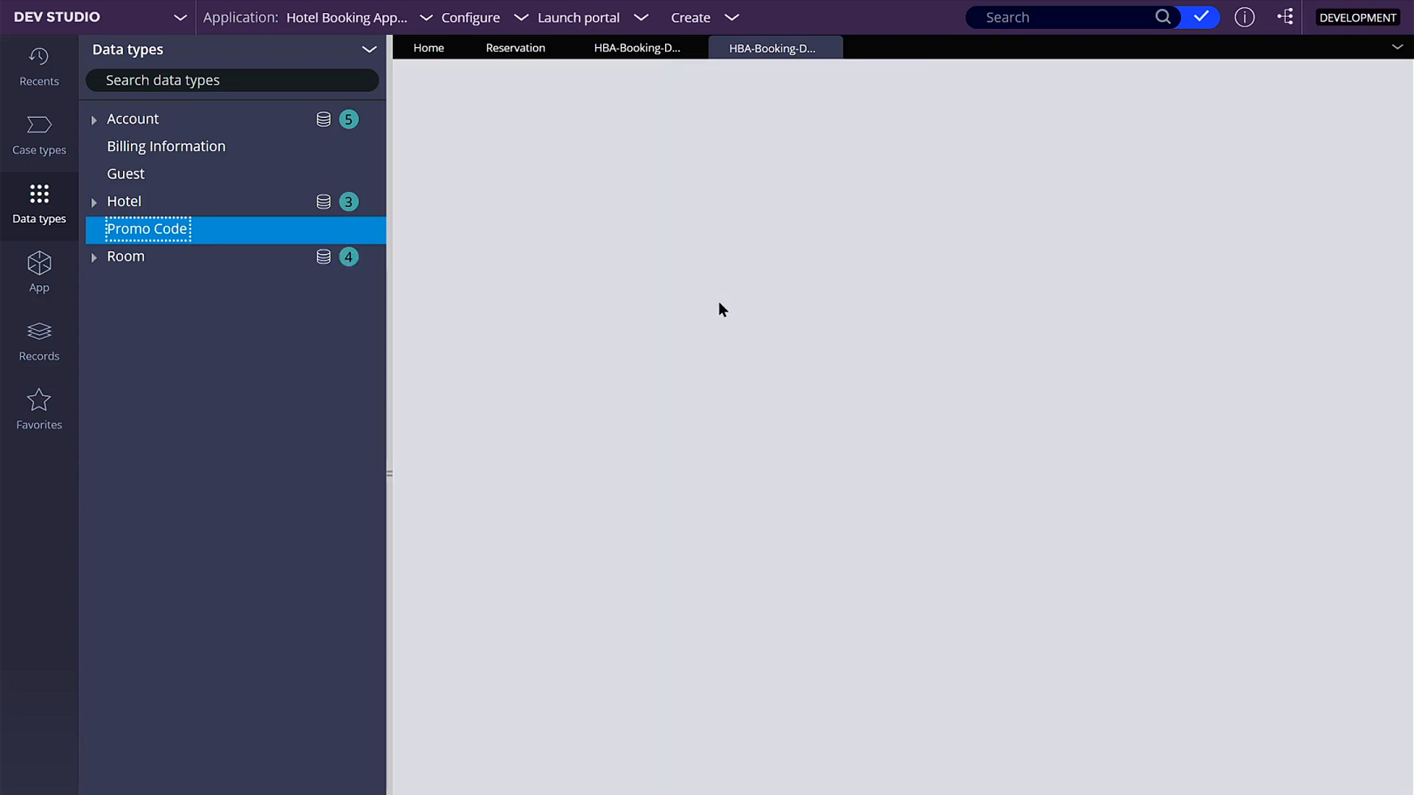
left_click(678, 137)
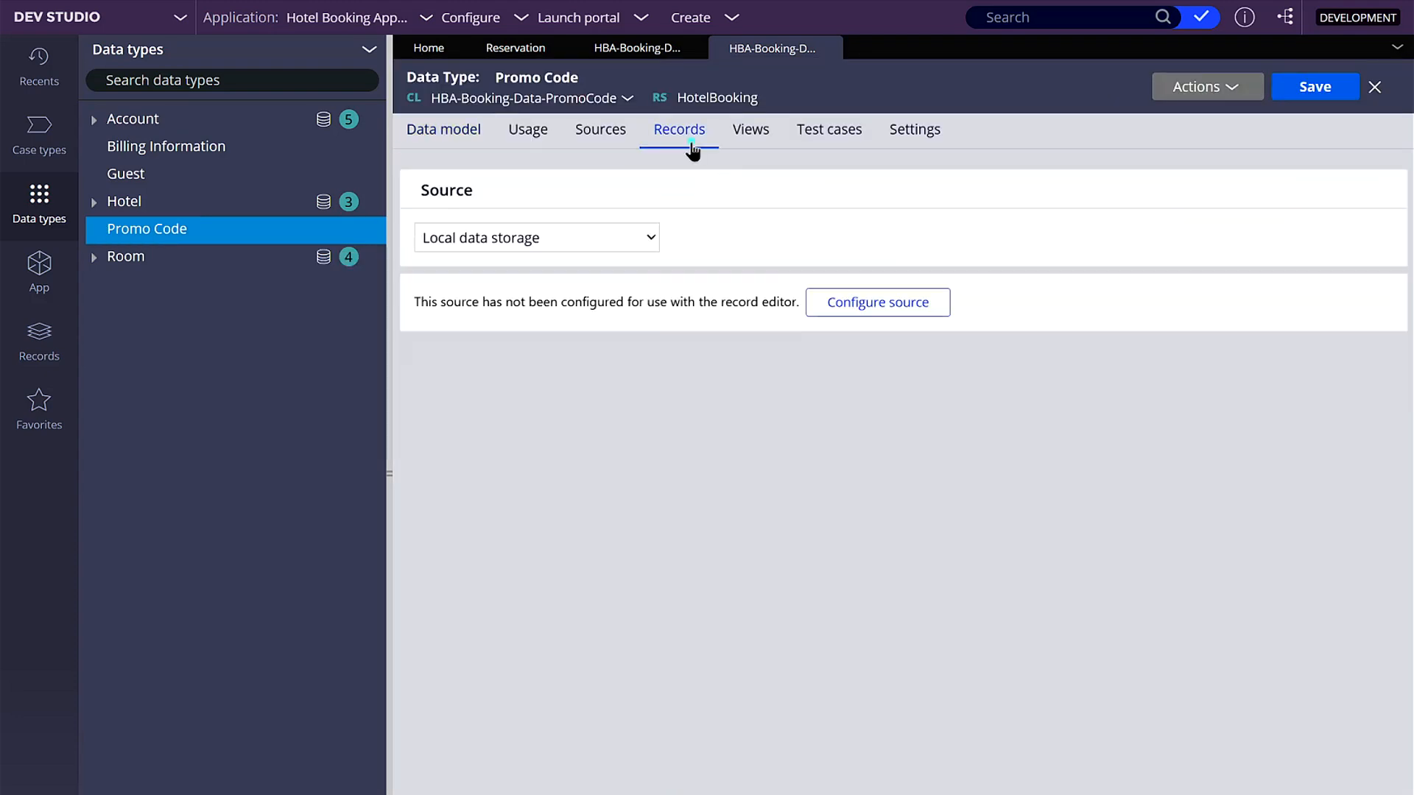
left_click(932, 309)
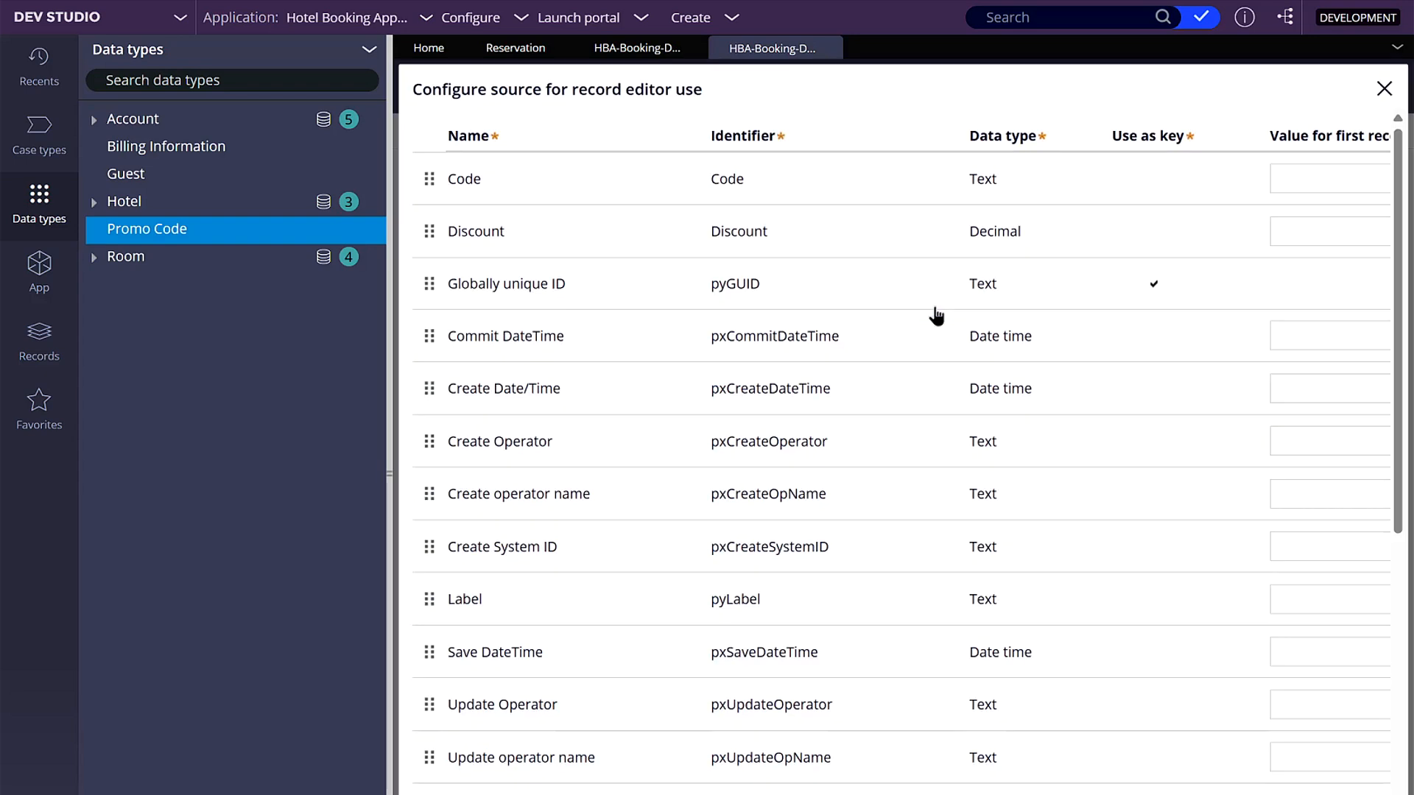
scroll(871, 427, "down", 6)
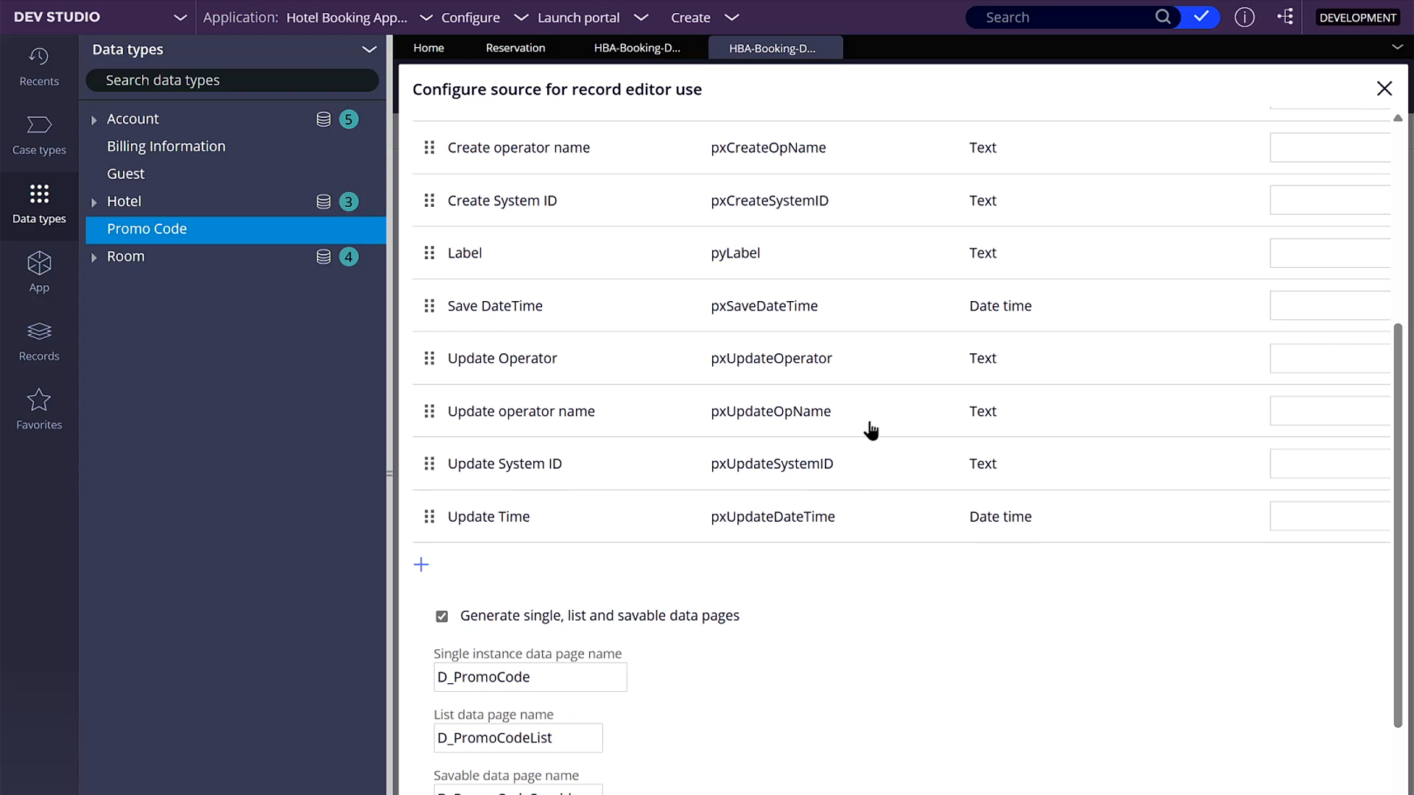
scroll(692, 713, "up", 6)
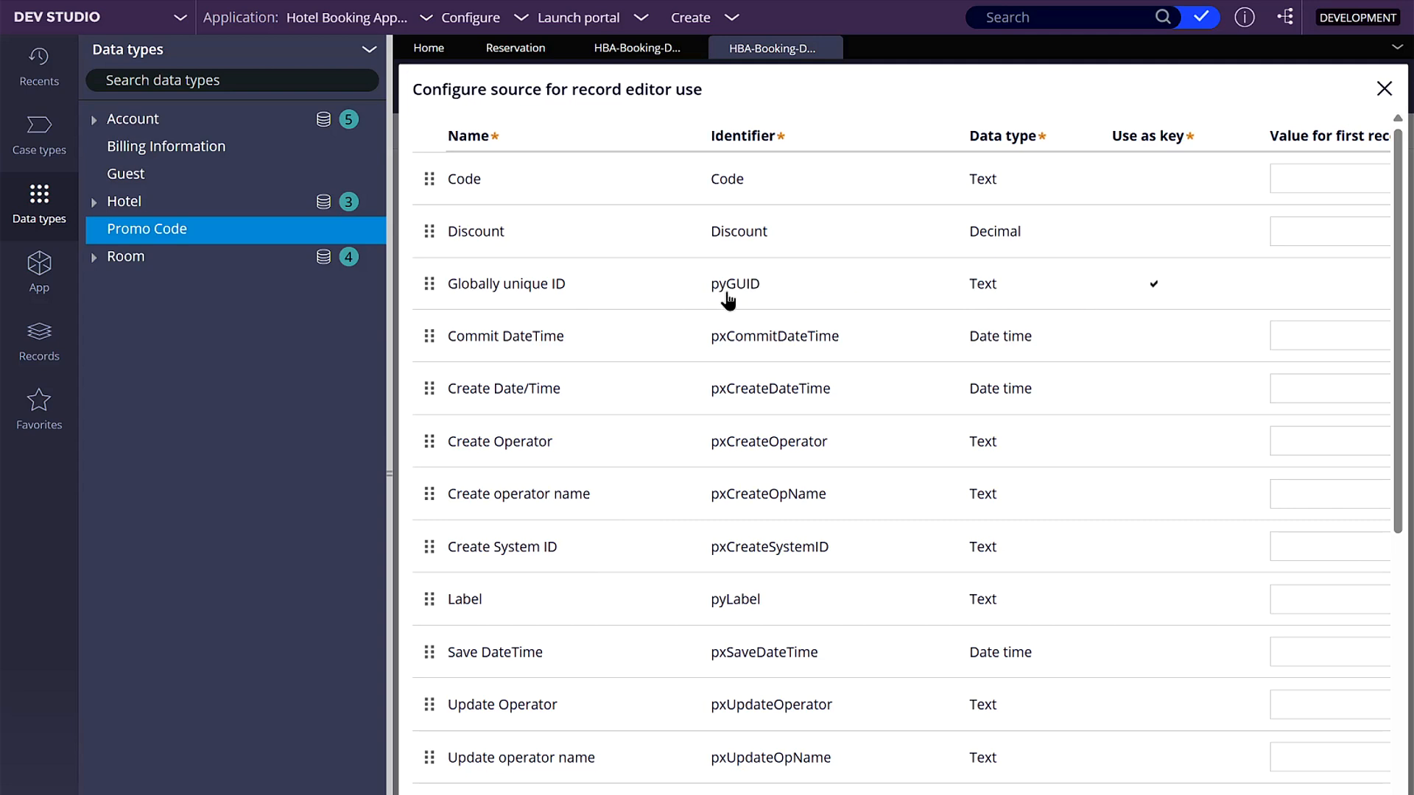
left_click(1330, 725)
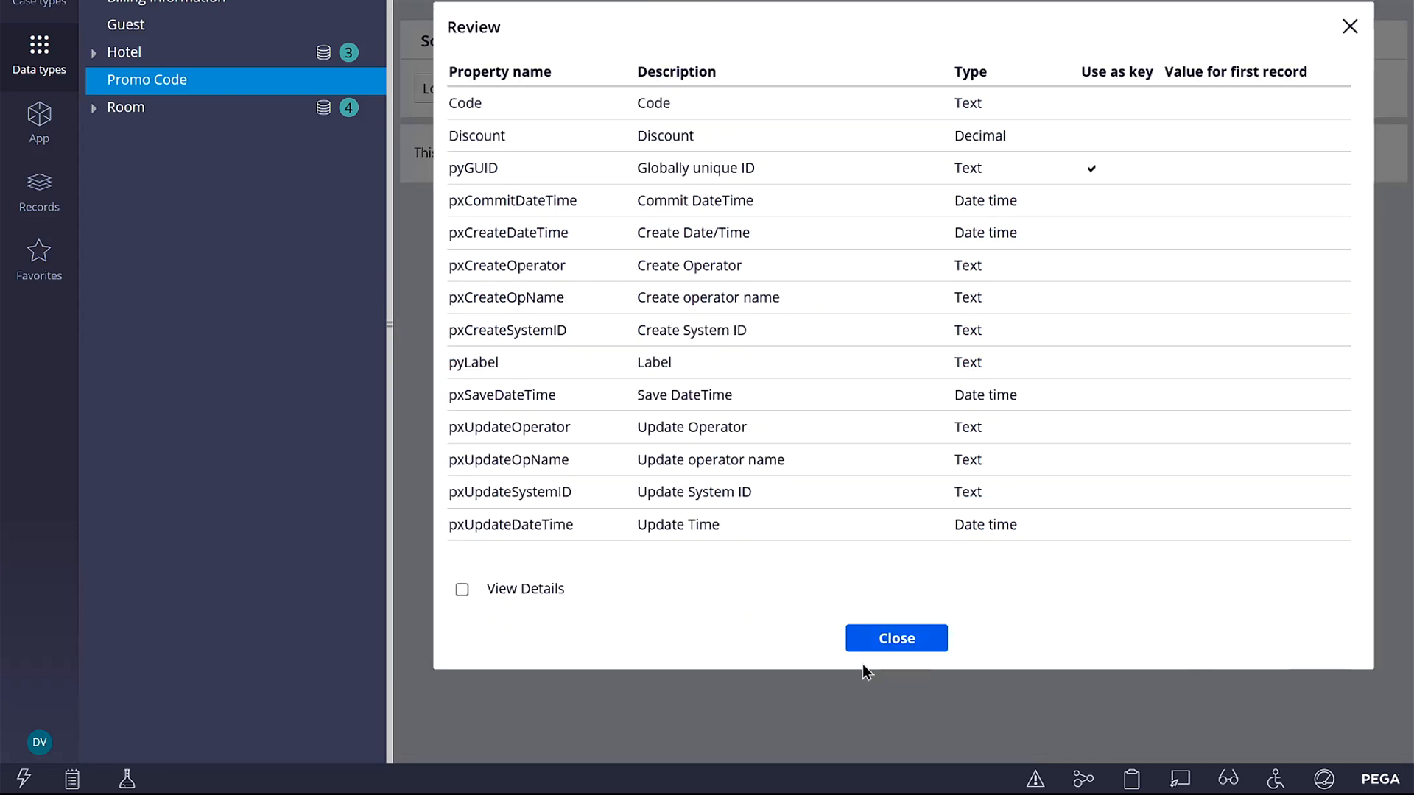
left_click(883, 638)
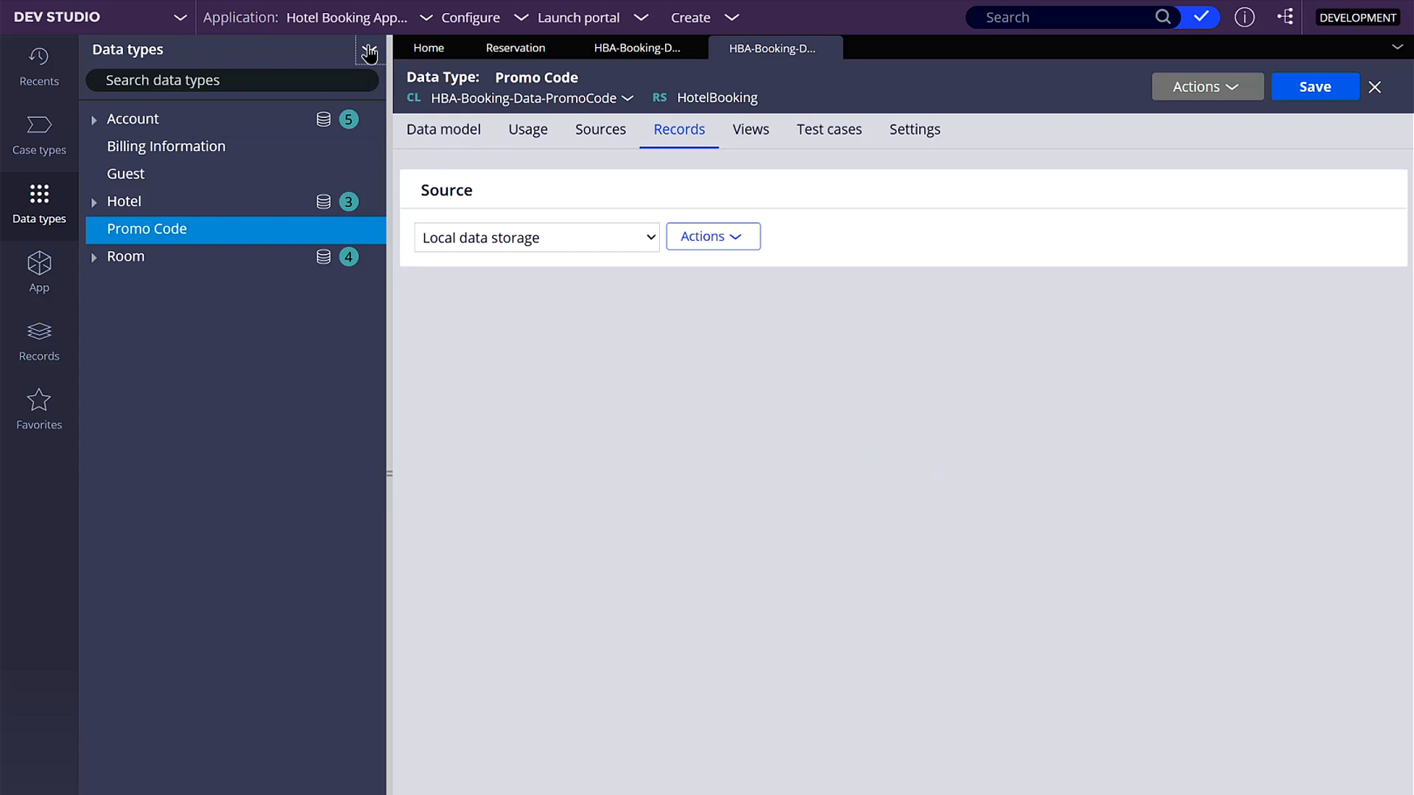
left_click(369, 54)
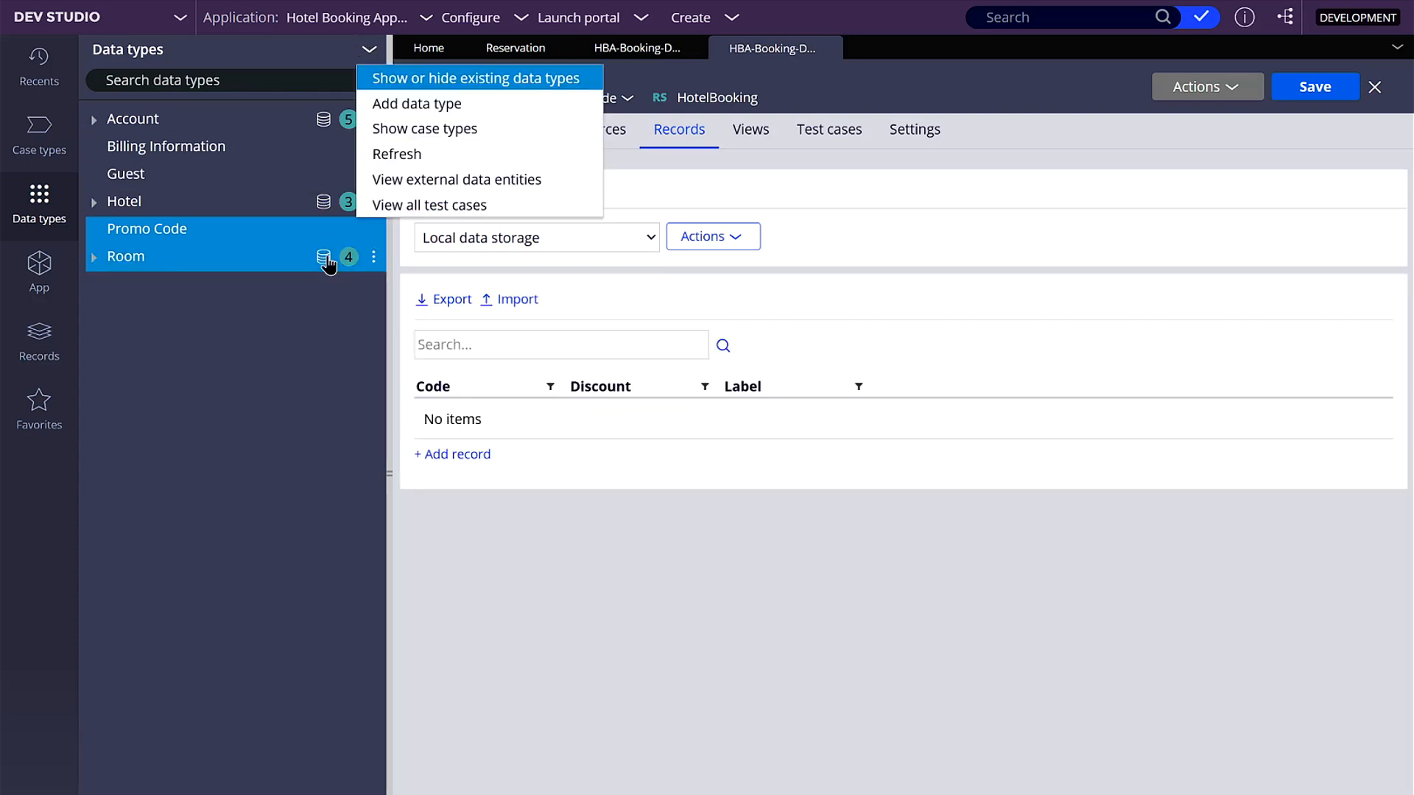
left_click(412, 154)
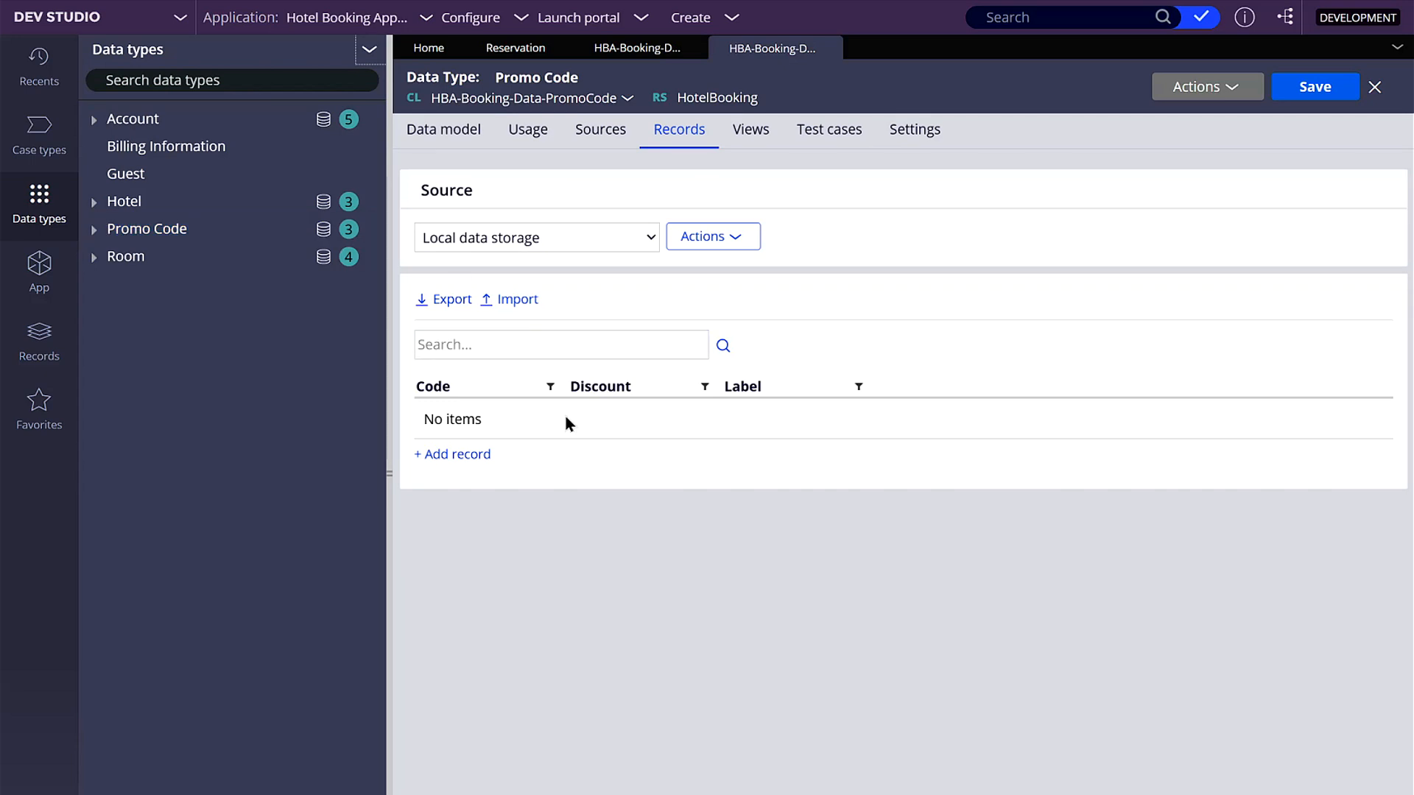
- Add two Promo Code records: code A with discount .1 and code B with discount .2
left_click(472, 454)
type("A")
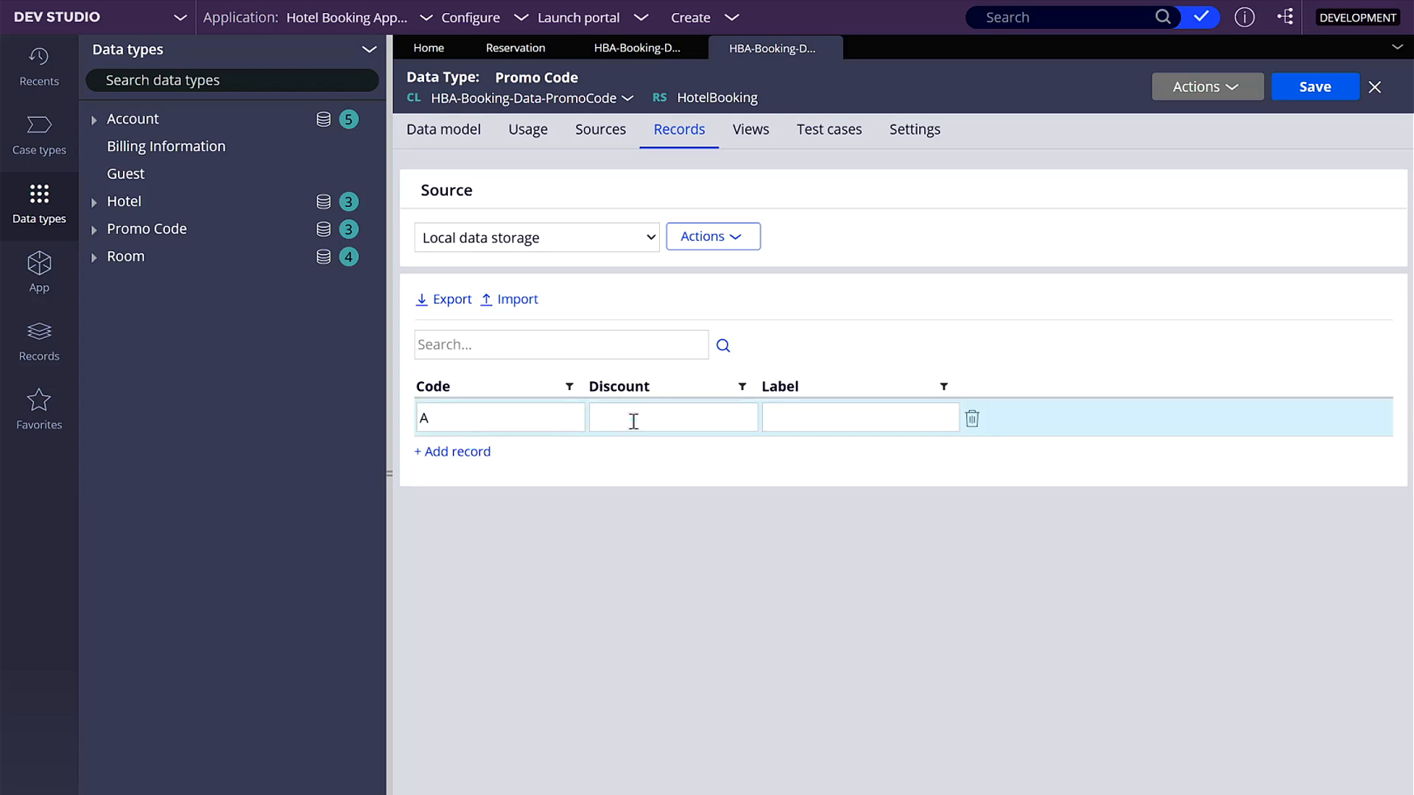
left_click(636, 419)
type(".1")
left_click(441, 452)
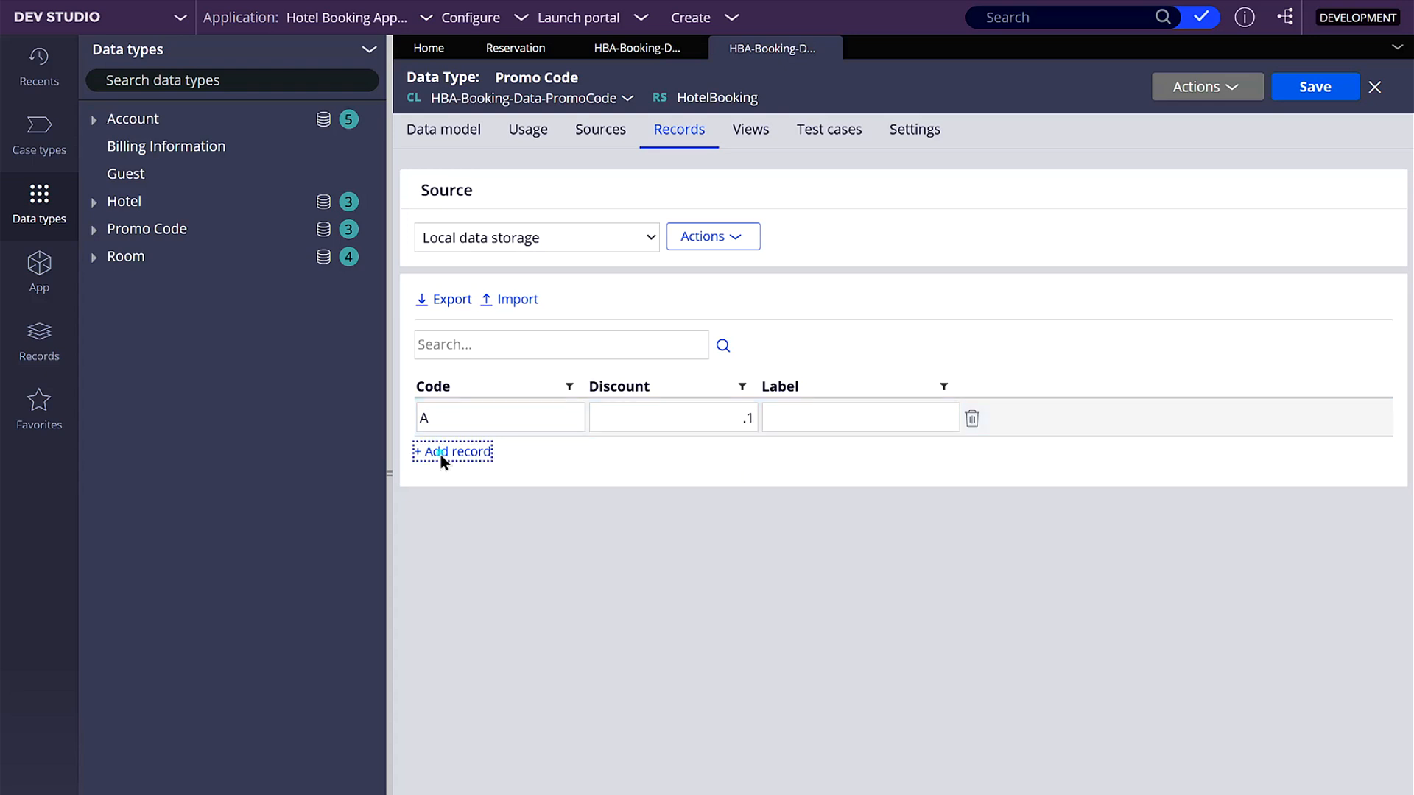
type("B")
left_click(635, 461)
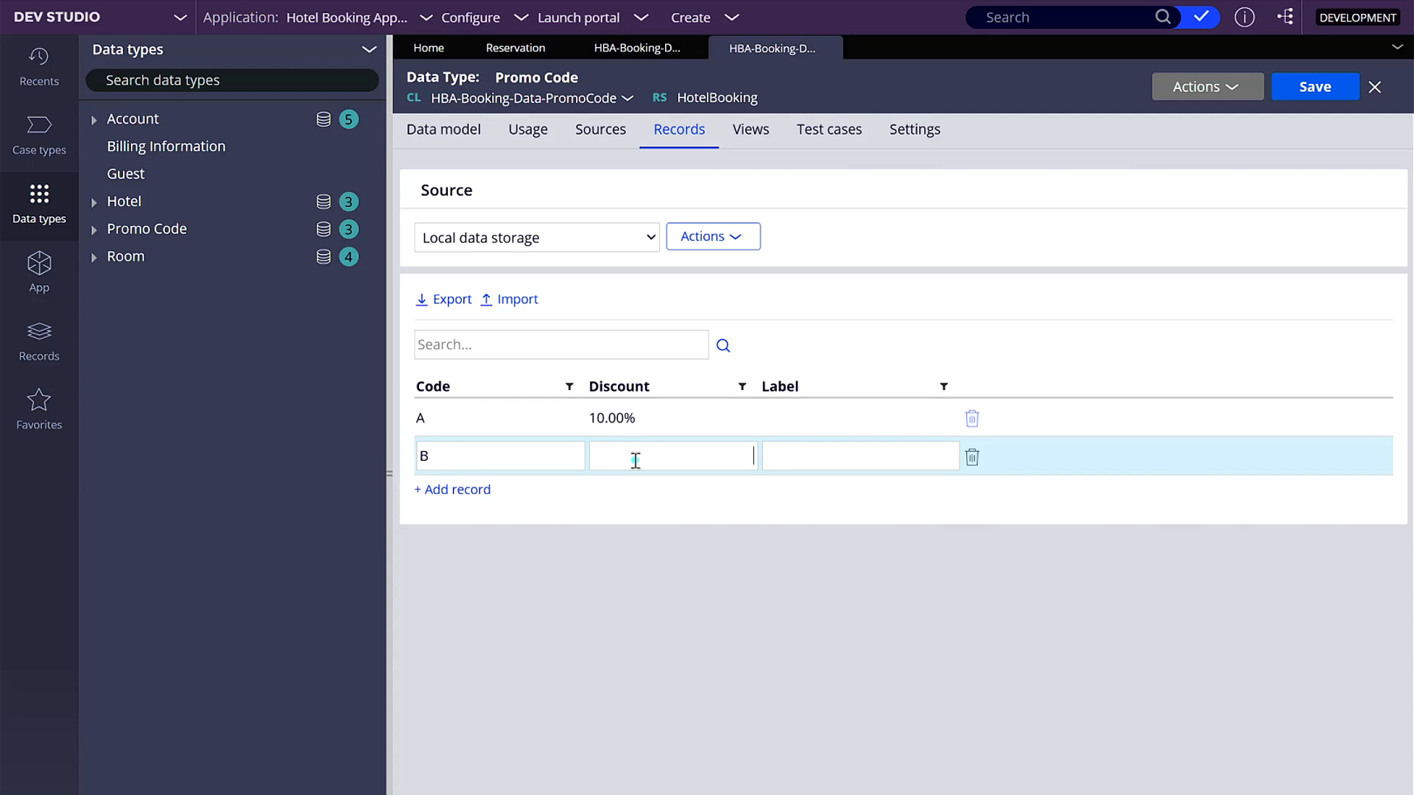
type(".2")
left_click(643, 580)
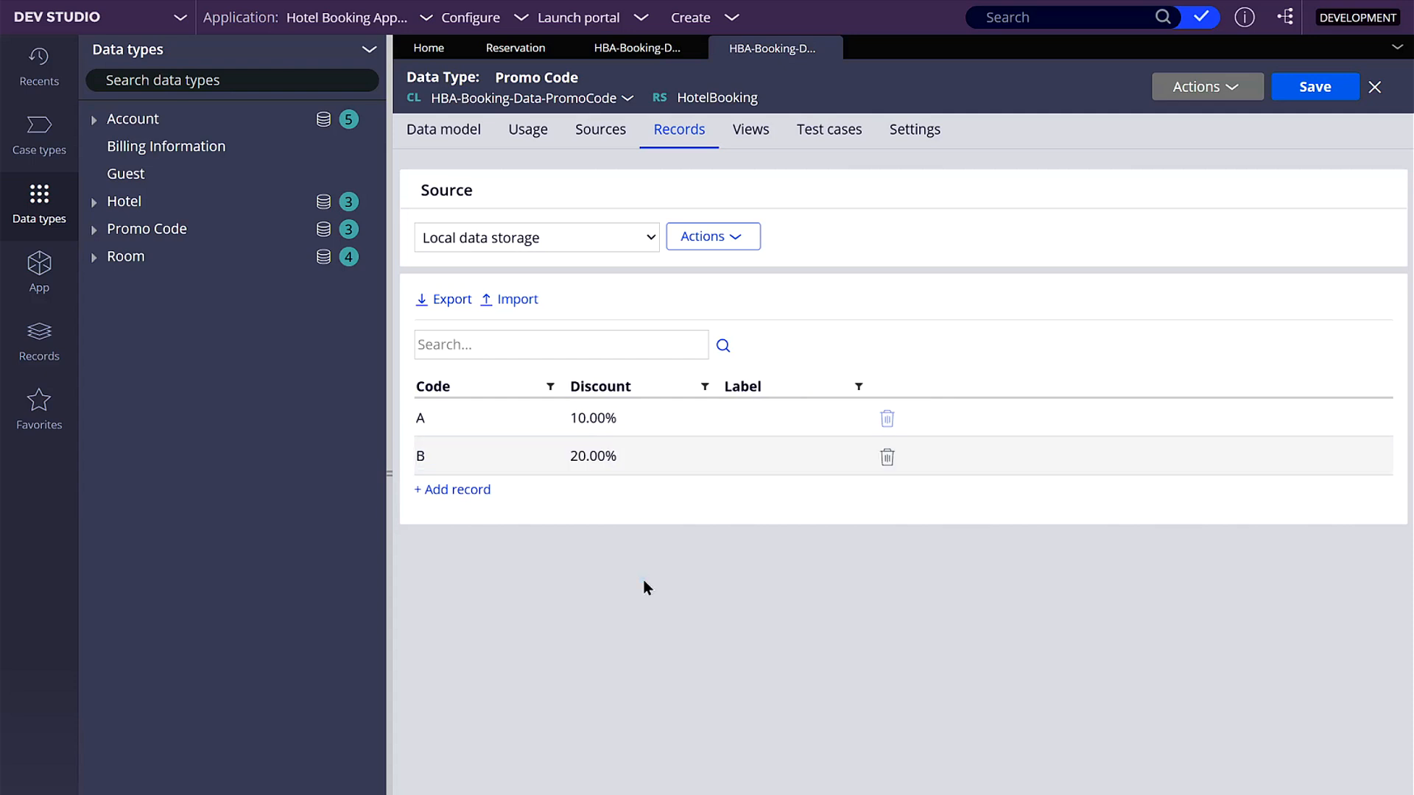
- Save the Promo Code class definition again and close both Promo Code documents
left_click(628, 50)
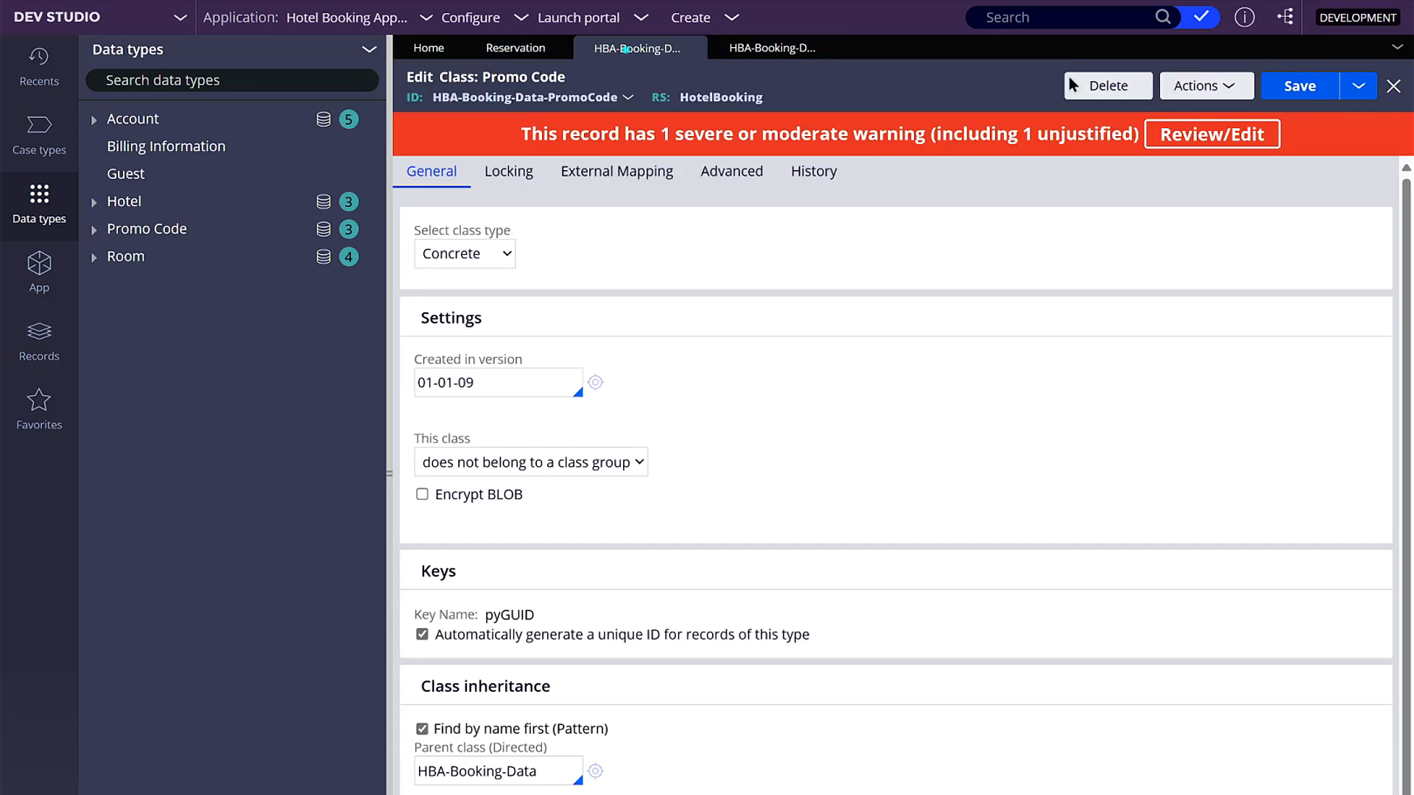
left_click(1301, 88)
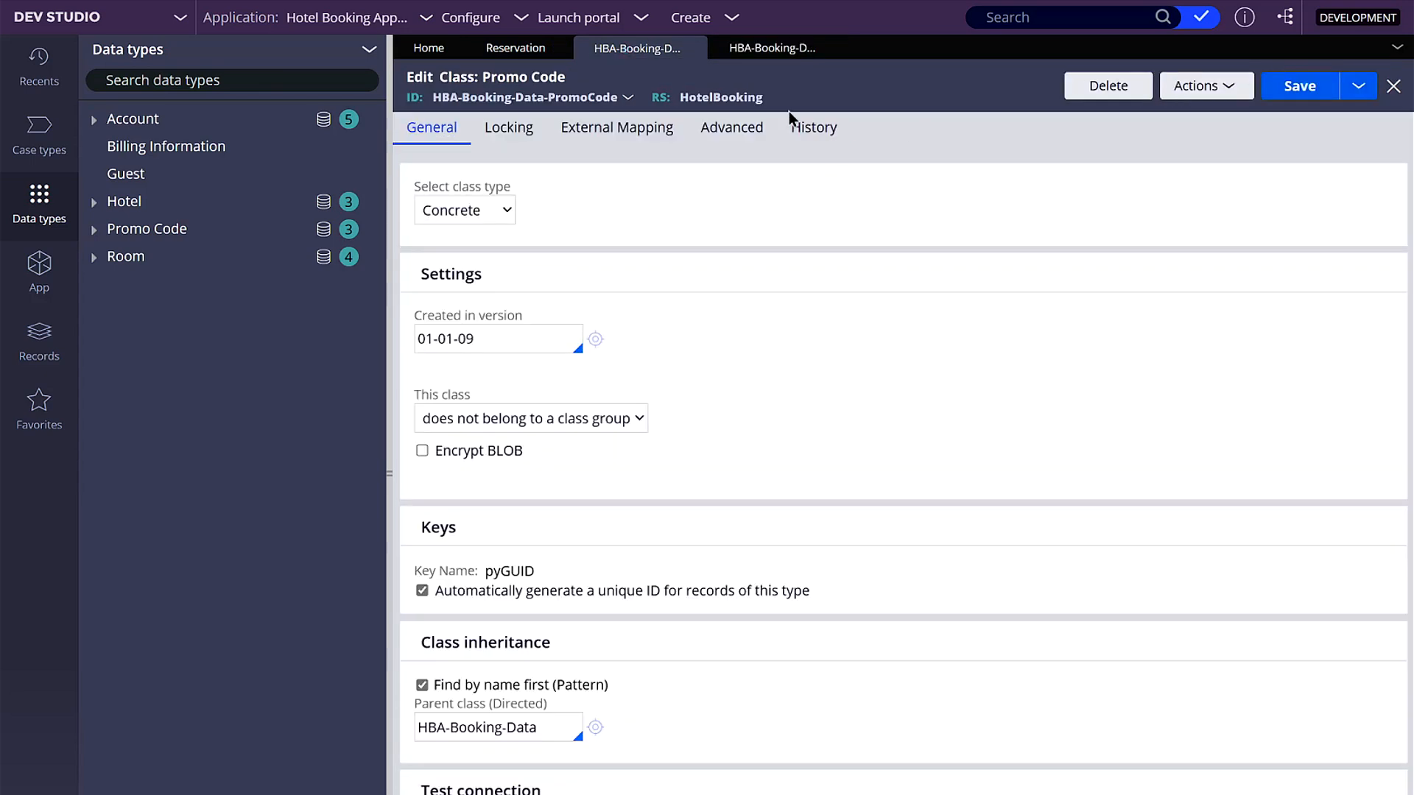
left_click(695, 48)
left_click(696, 48)
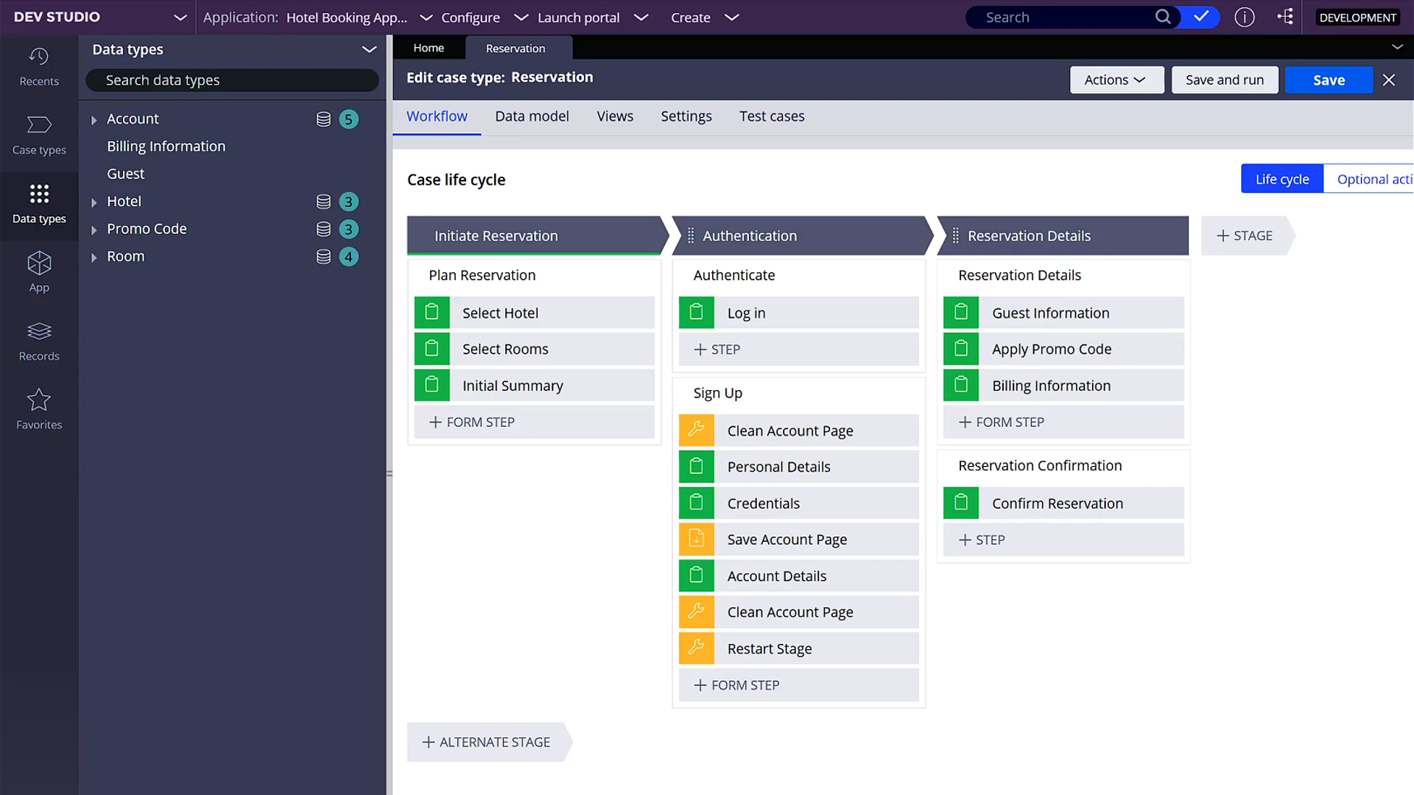
- Review the fields in the Reservation case type's data model, from Account Page down to Work status
left_click(535, 131)
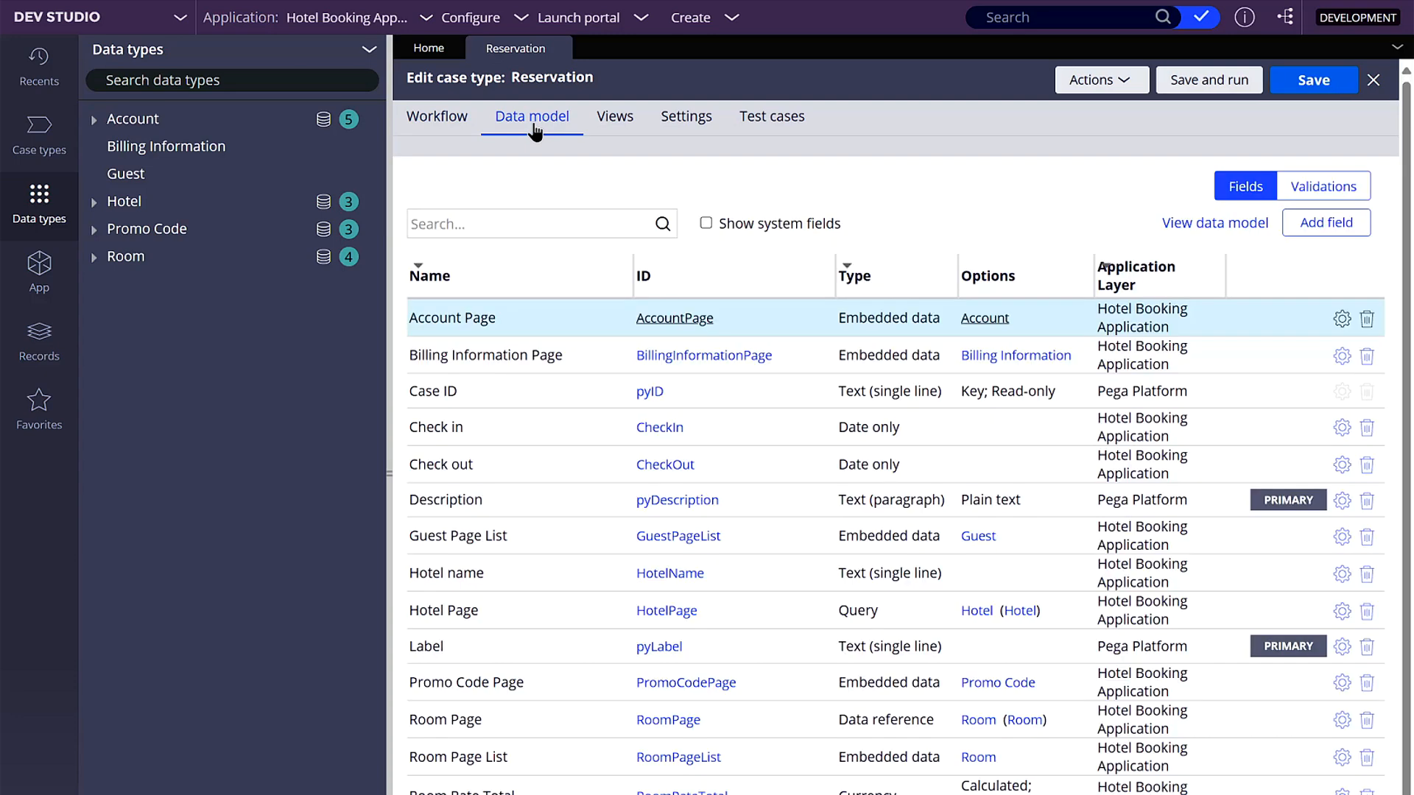
scroll(582, 500, "down", 5)
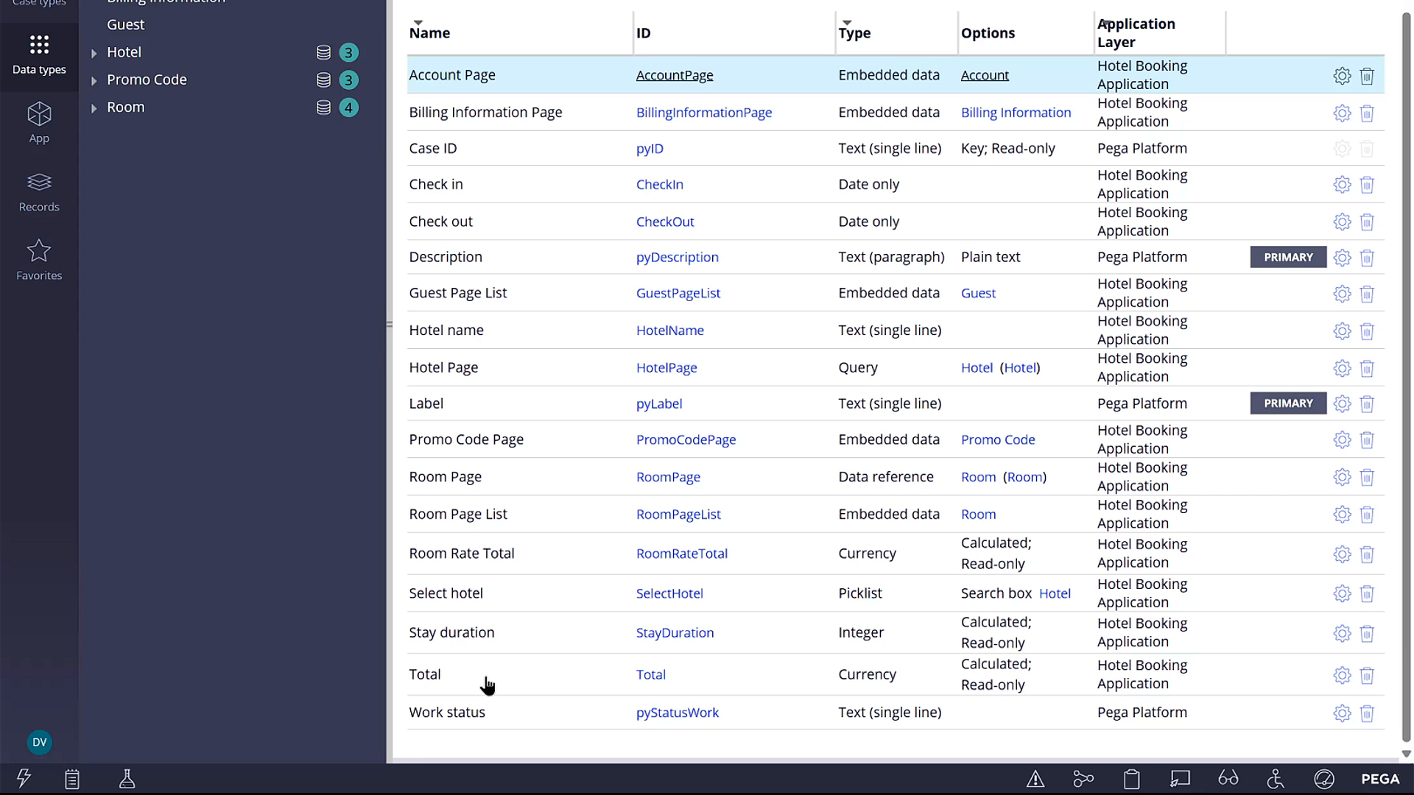
scroll(1073, 268, "up", 2)
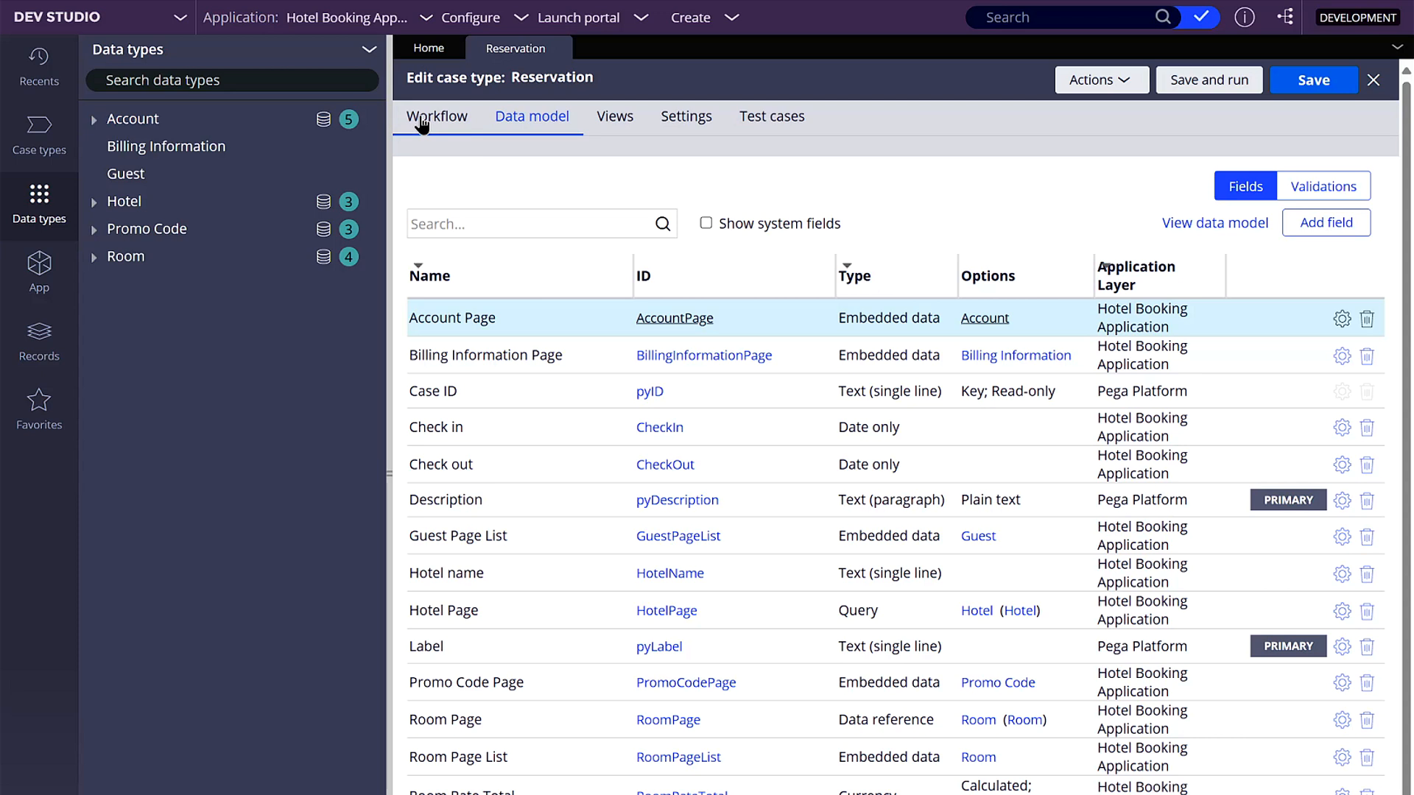
- Open the view configuration of the Apply Promo Code step and inspect the fields of Promo Code Page's Default view
left_click(422, 121)
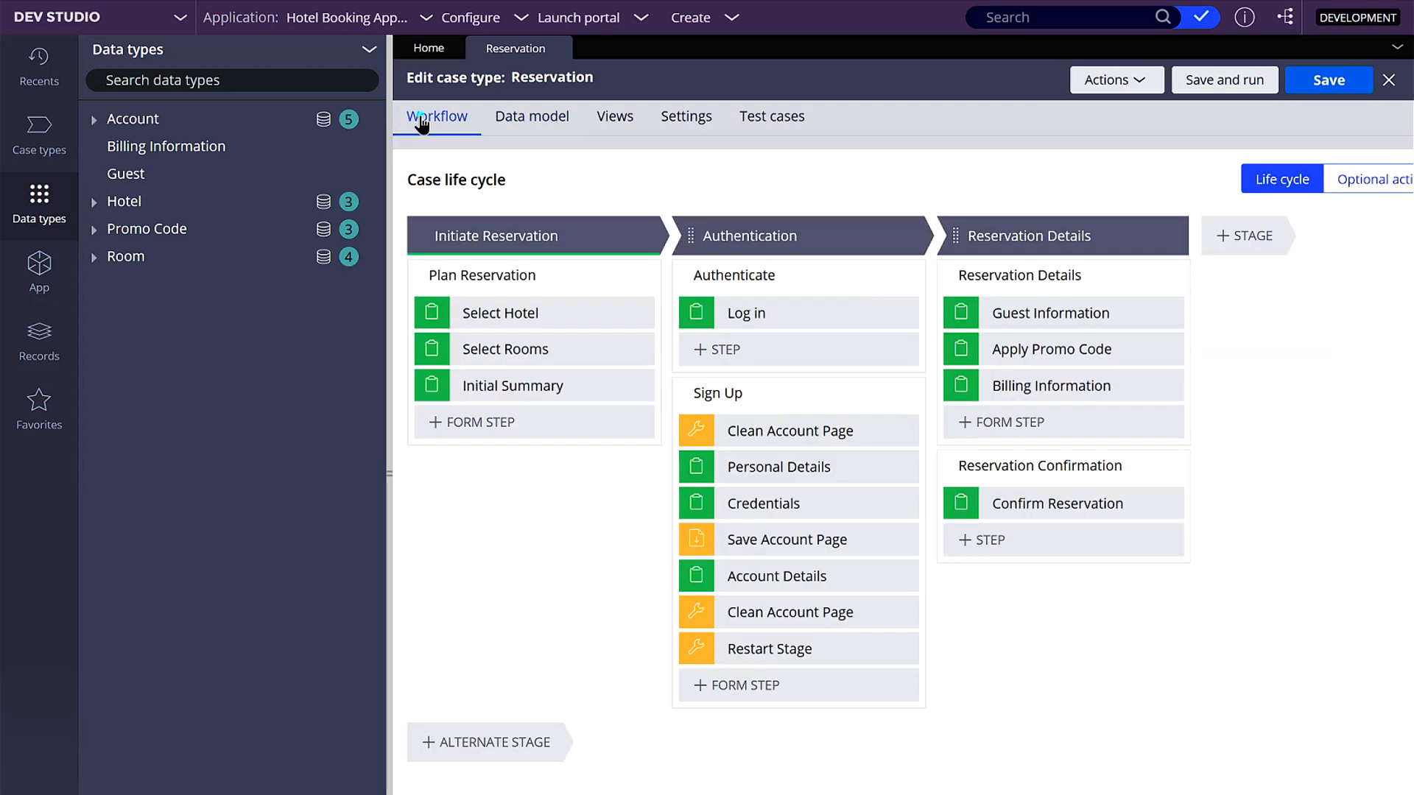
left_click(1123, 350)
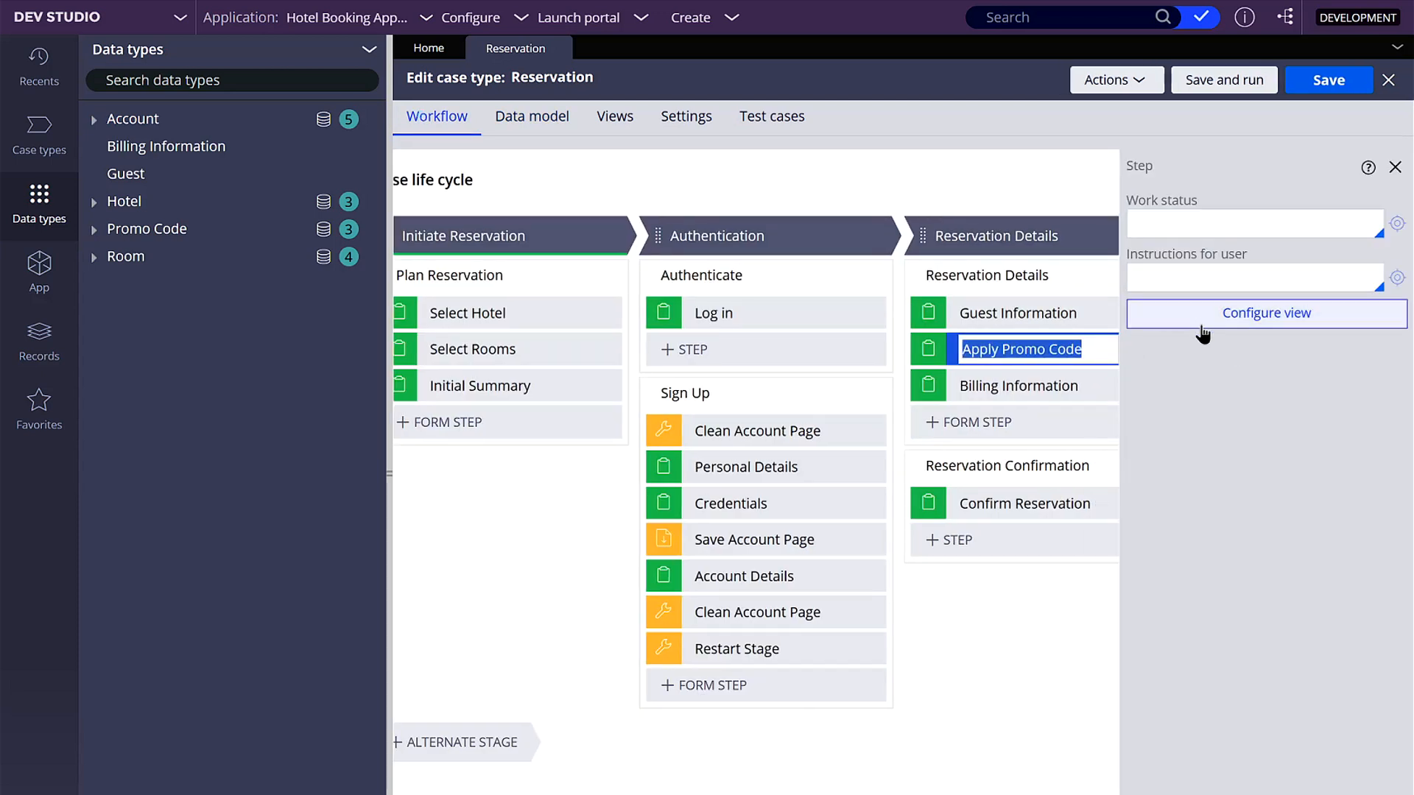
left_click(1324, 322)
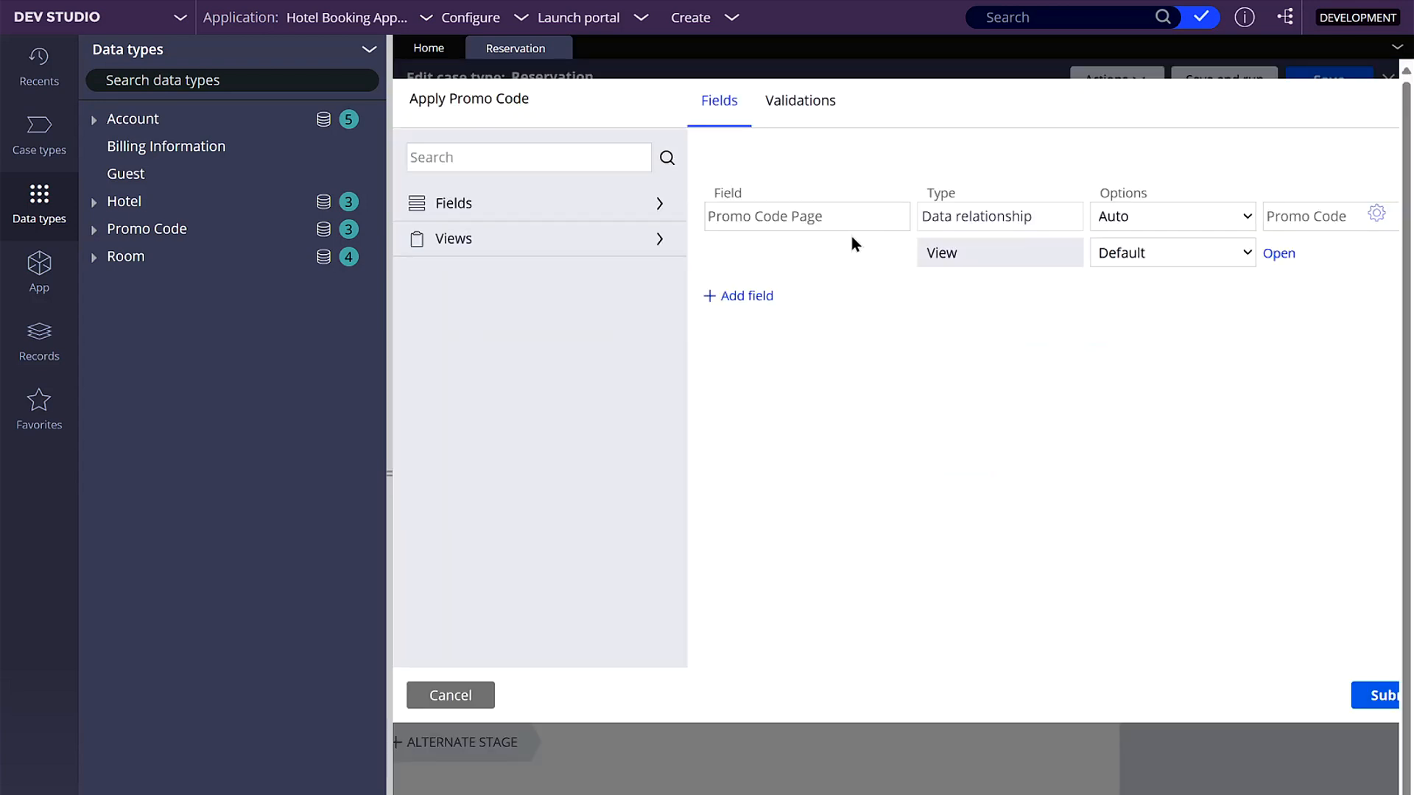
left_click(1279, 254)
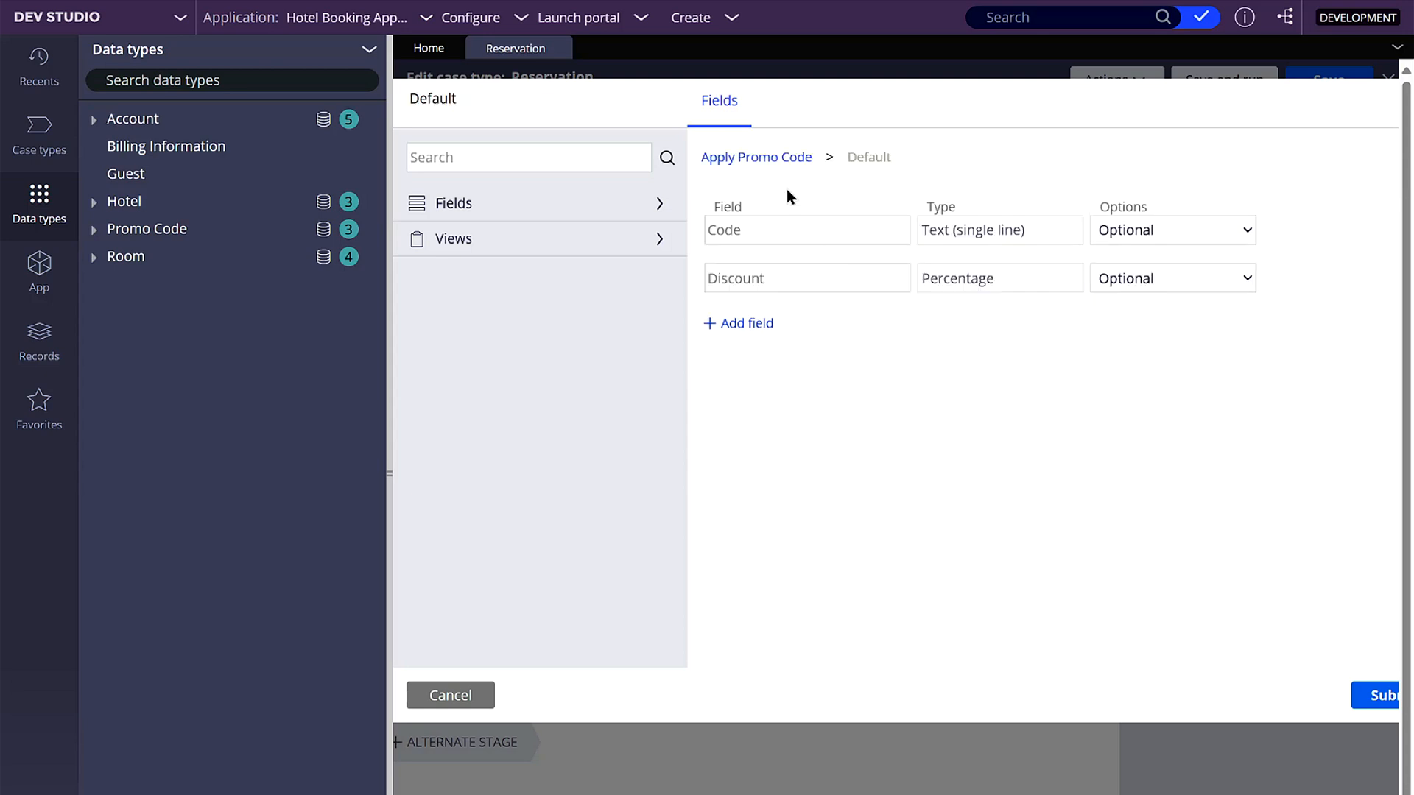
left_click(779, 159)
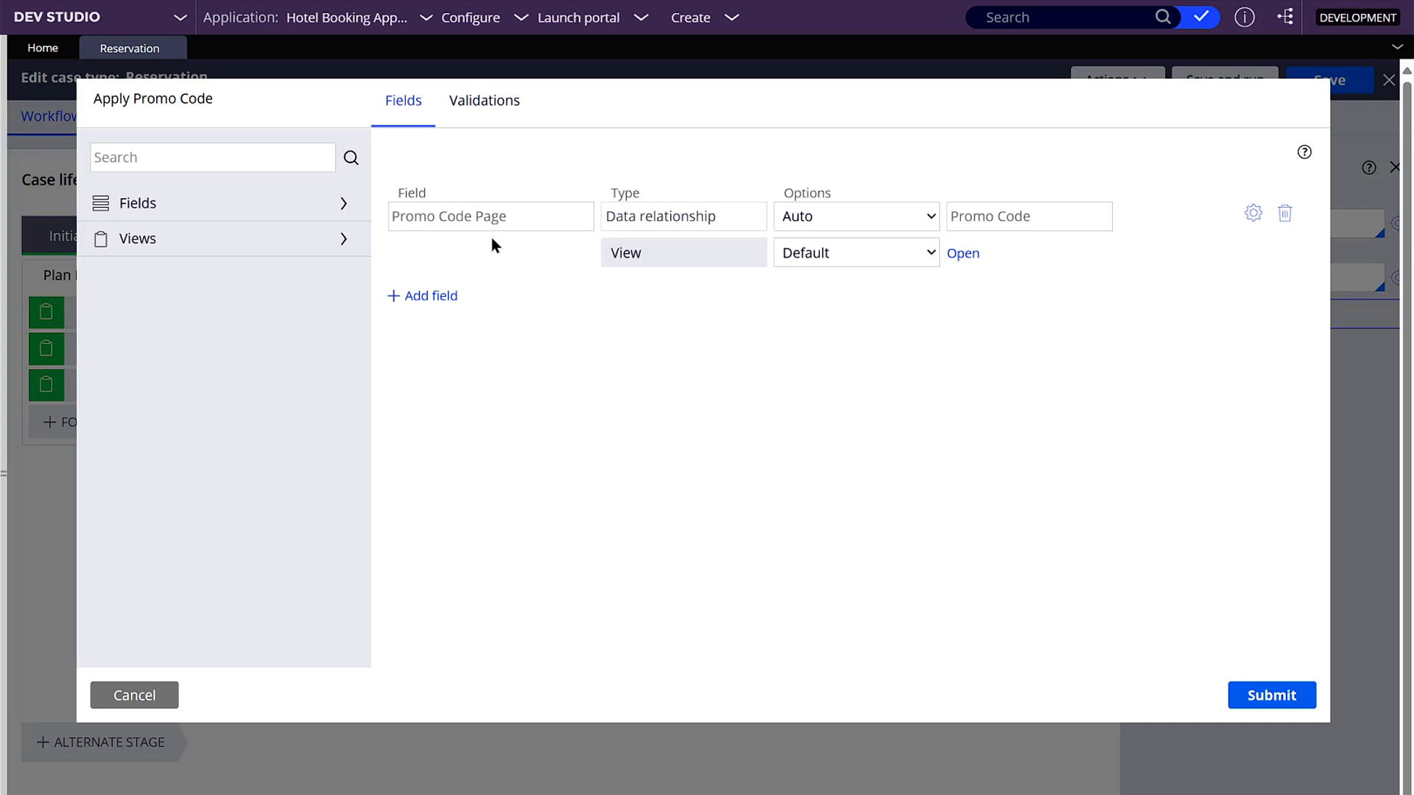
left_click(962, 254)
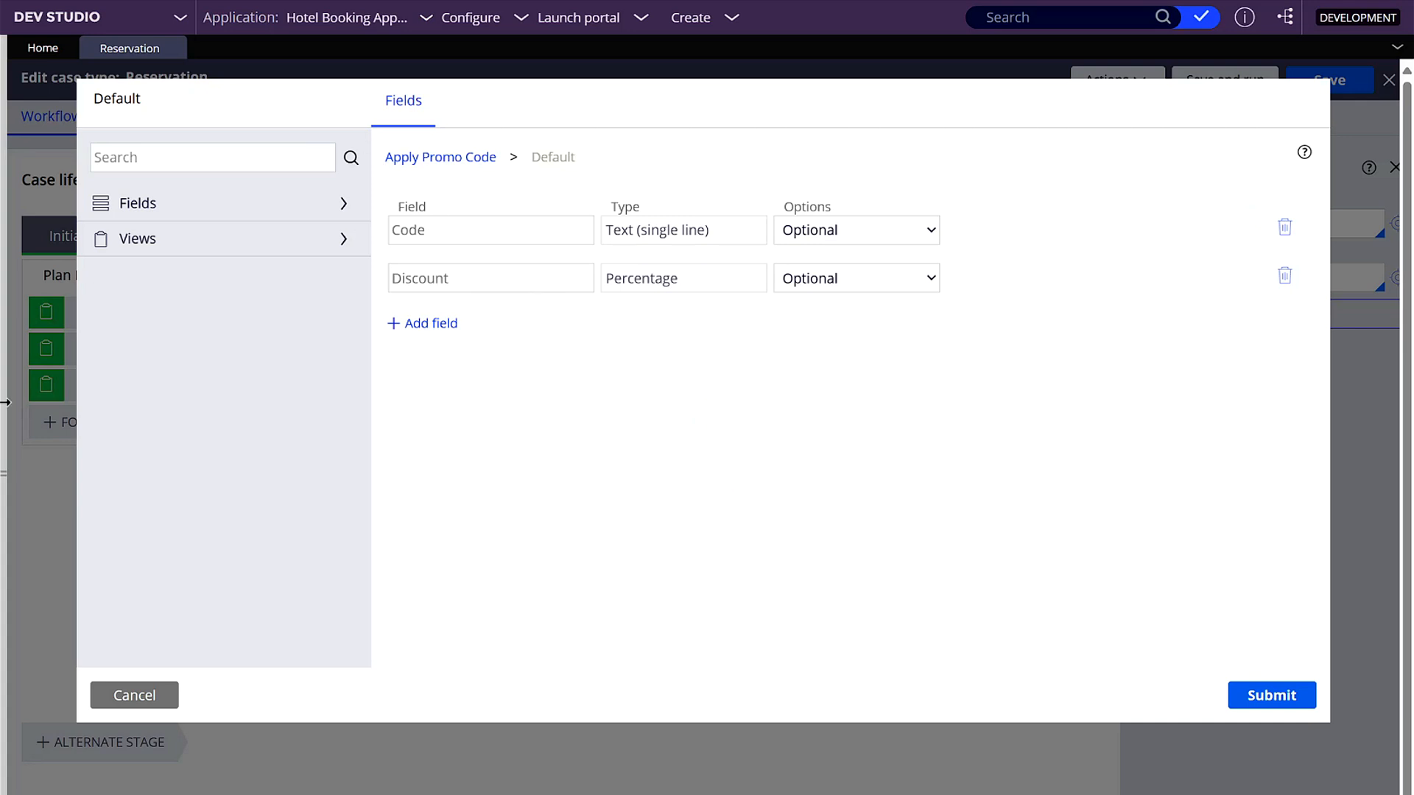
- Restore the collapsed explorer pane and load the HBA-Booking-Data-PromoCode class in the App explorer
left_click(5, 499)
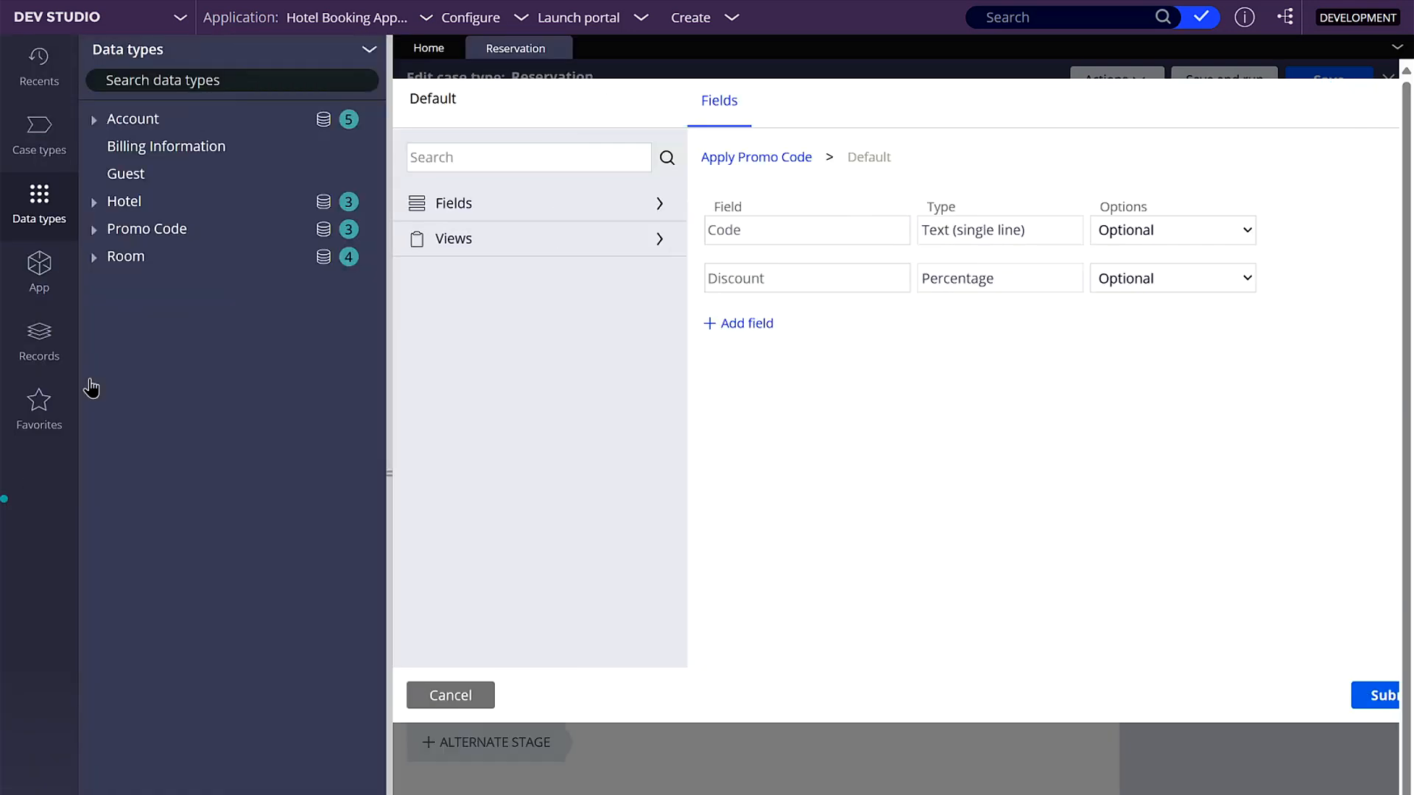
left_click(39, 271)
double_click(214, 128)
type("dATA")
key("Down")
key("Down")
key("Down")
key("Down")
key("Down")
key("Down")
key("Return")
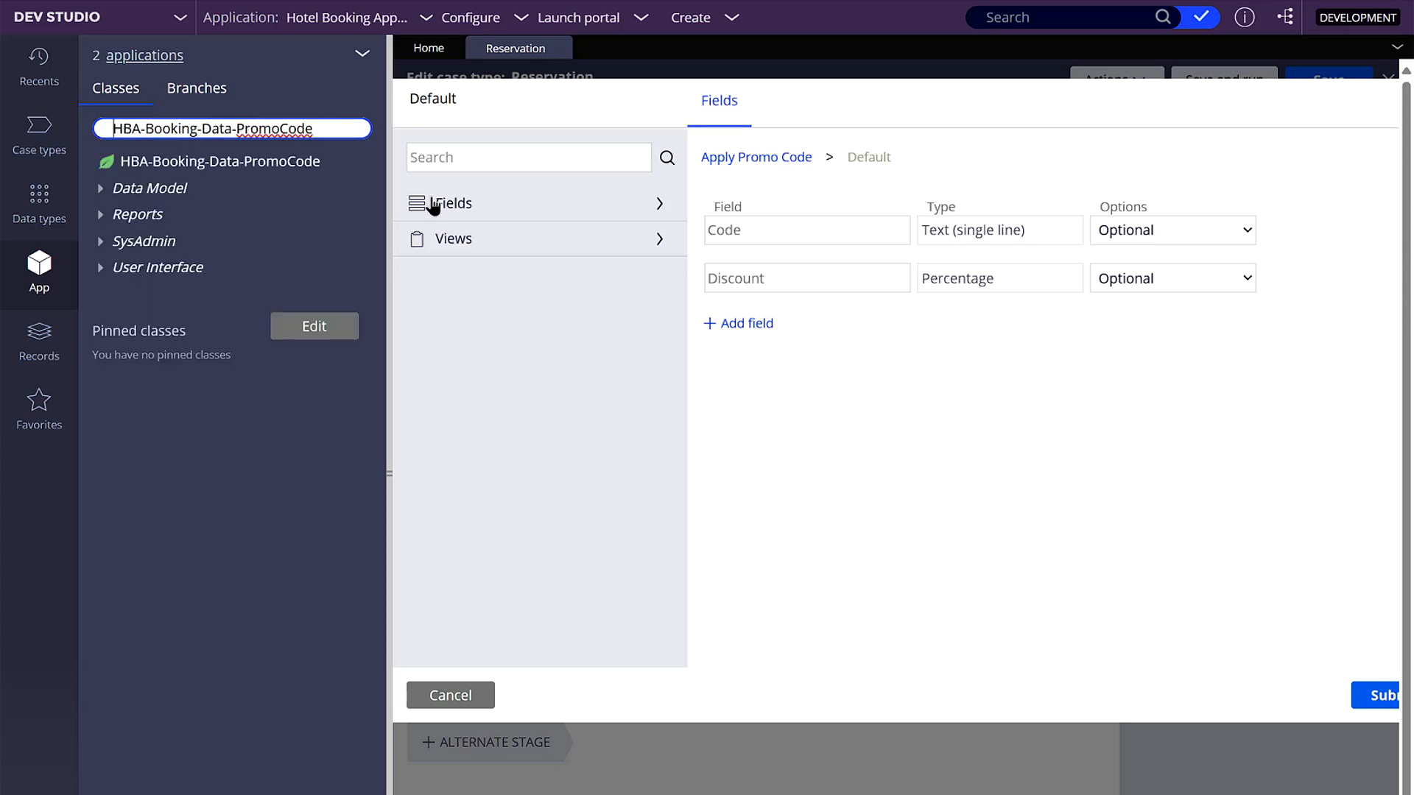
- Load the HBA-Booking-Work class in the App explorer in place of the Promo Code class
triple_click(326, 126)
key("BackSpace")
key("Down")
key("Down")
key("Return")
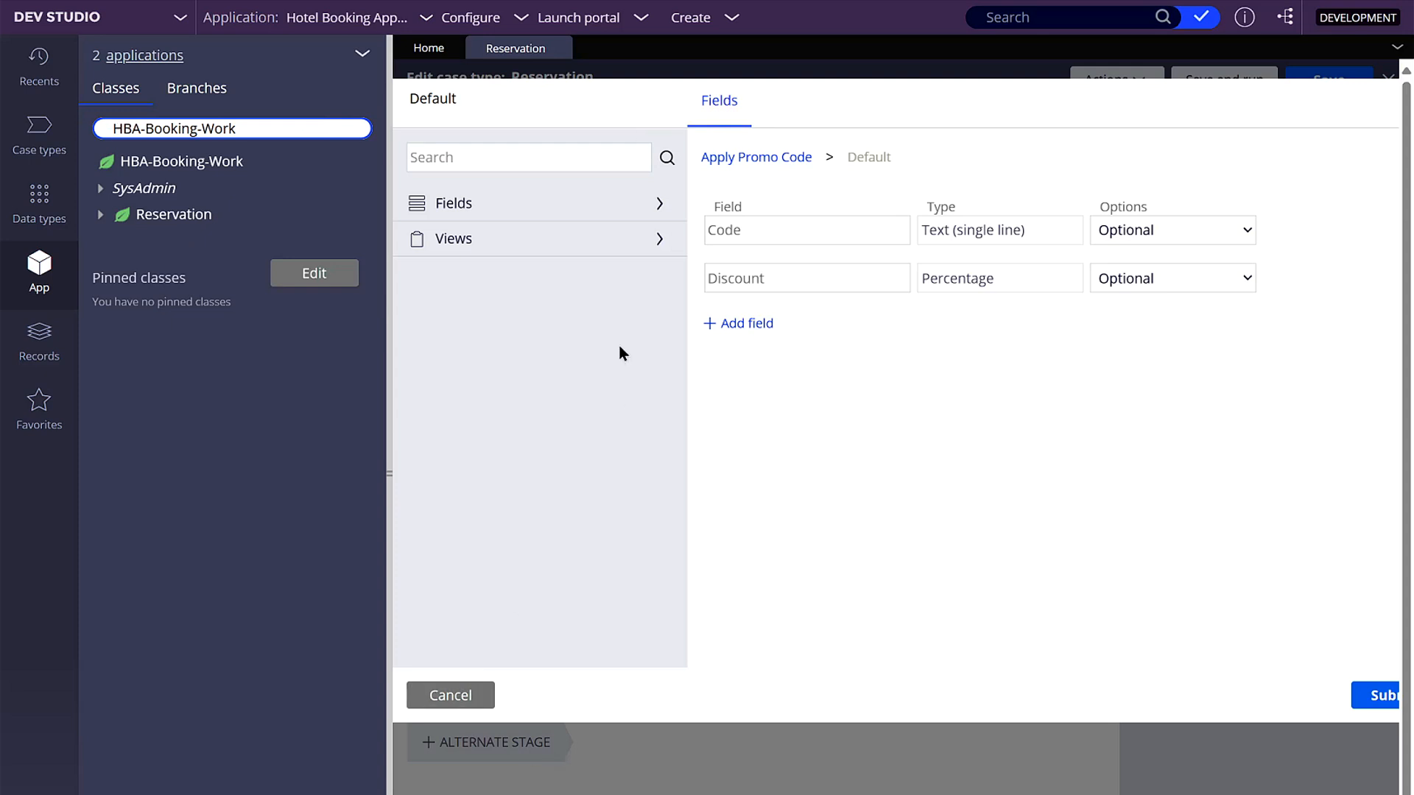
- Return to the Apply Promo Code view, collapse the explorer, and start a new field named Subtotal of type Currency
left_click(770, 157)
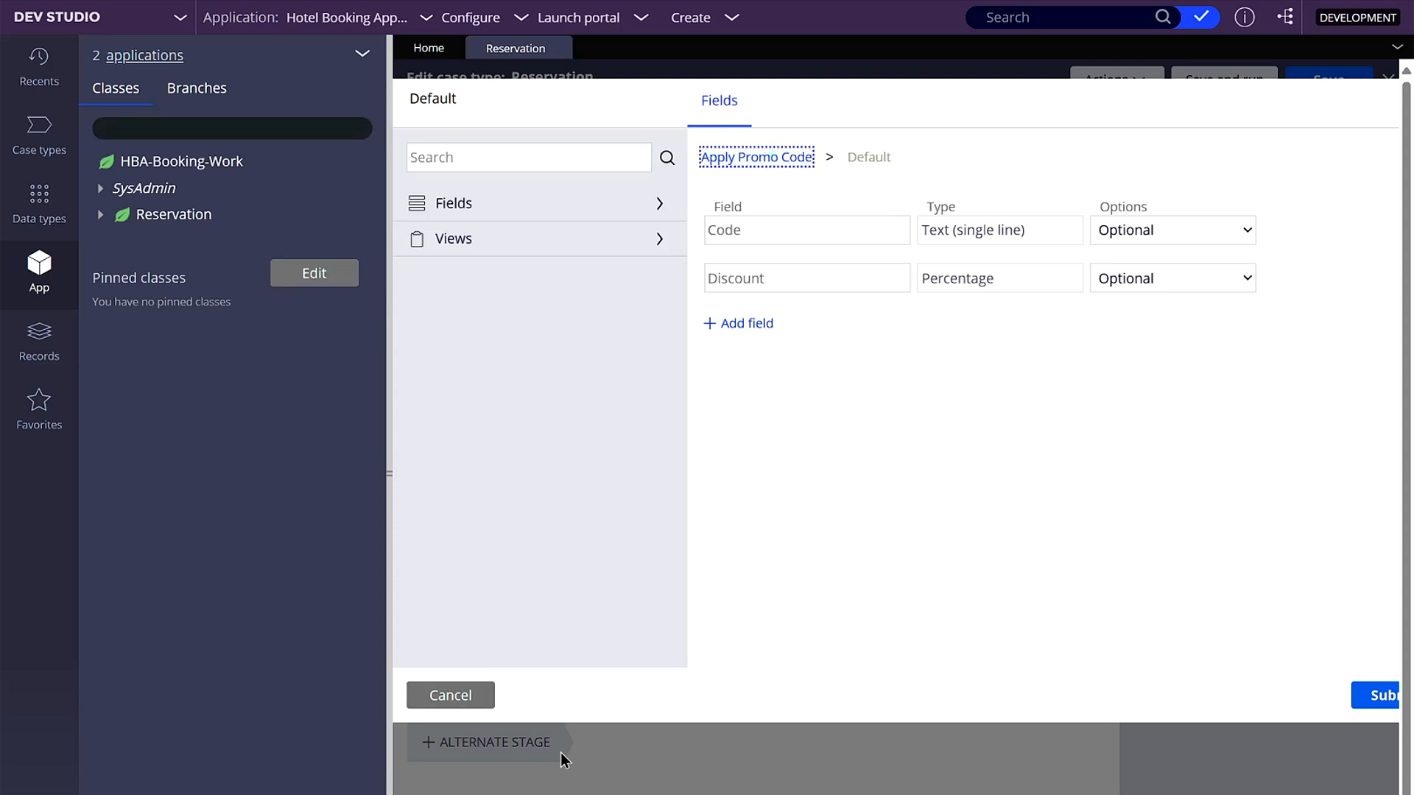
left_click(388, 511)
left_click(438, 297)
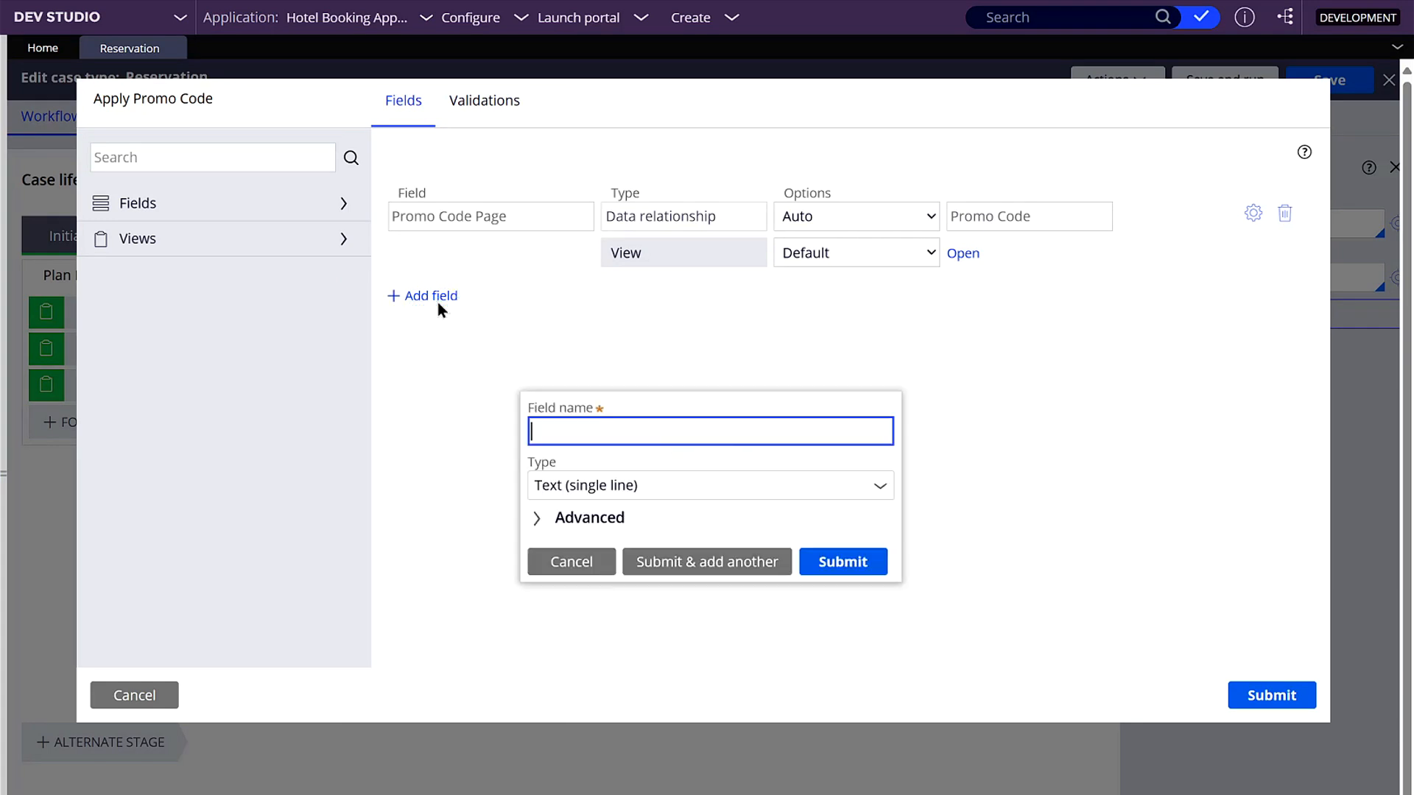
left_click(612, 431)
type("Subtotal")
key("Tab")
left_click(880, 485)
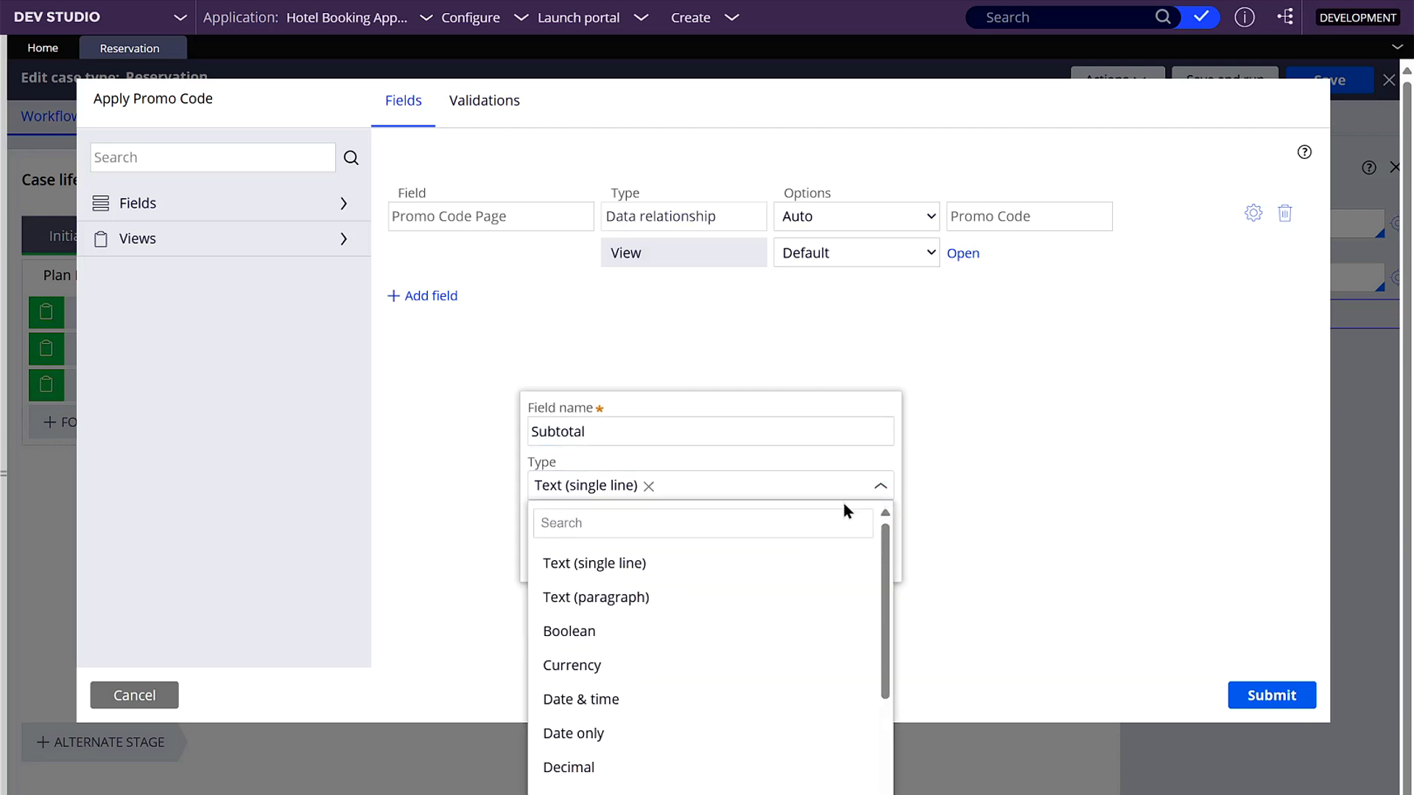
left_click(617, 667)
- Make Subtotal a calculated field using the expression 1, and submit it to add another field
left_click(533, 519)
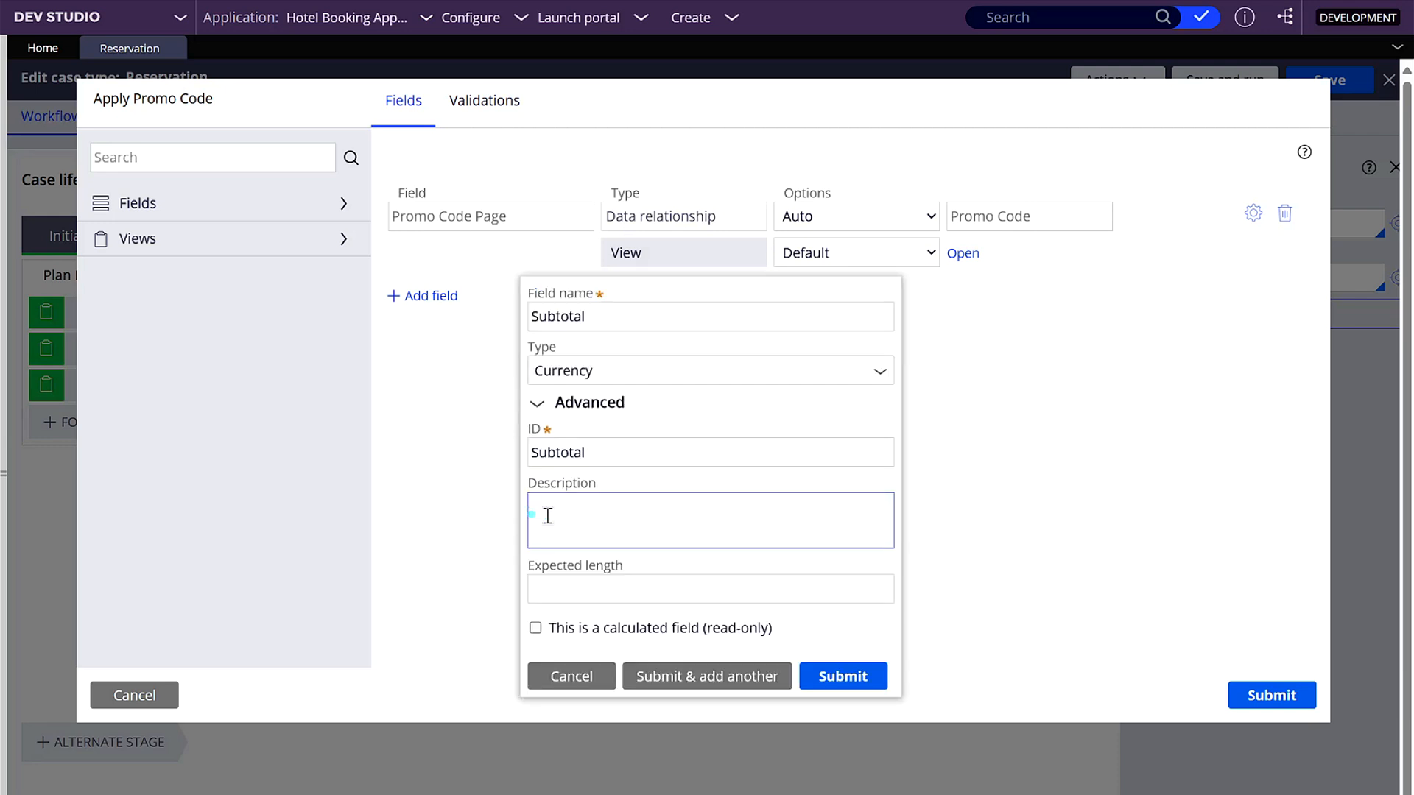
left_click(535, 628)
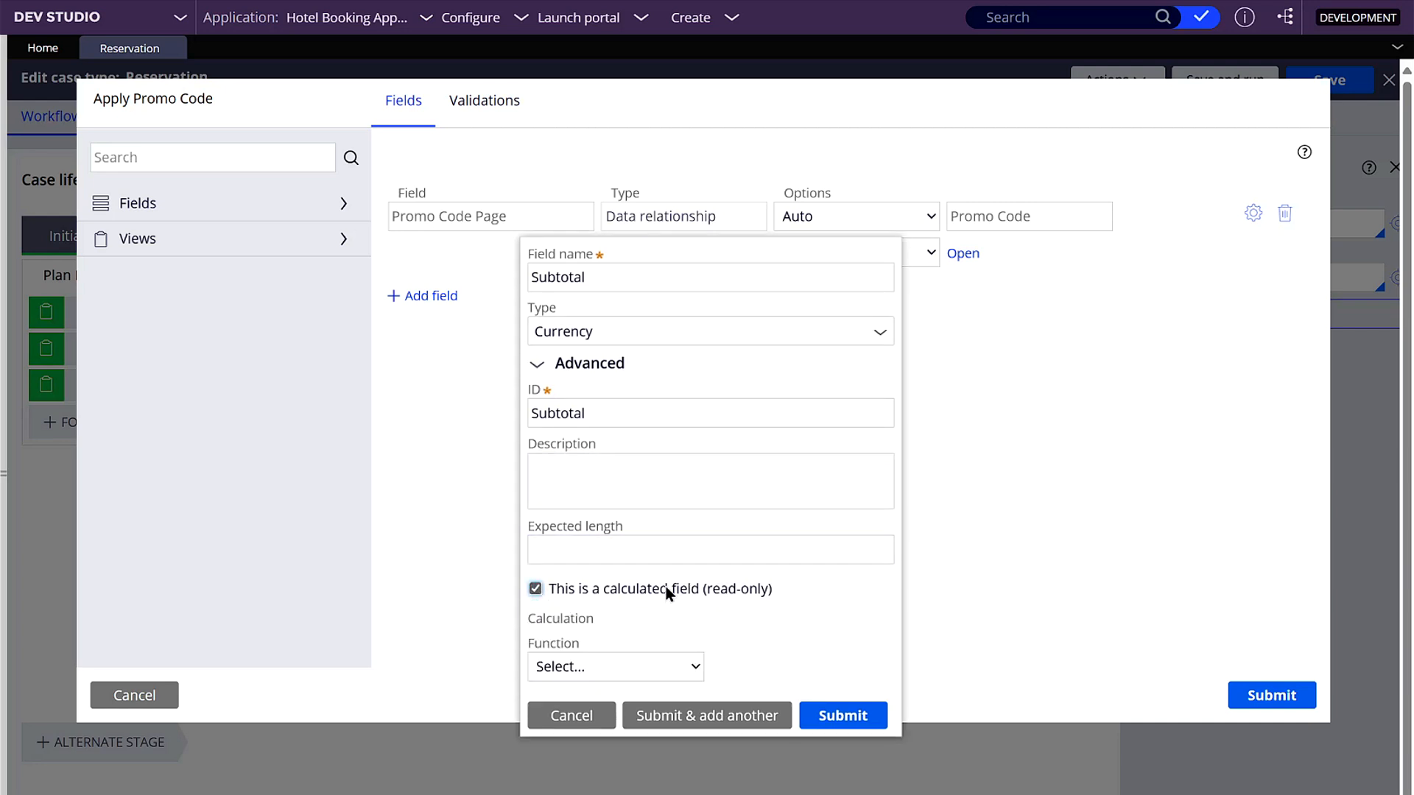
left_click(685, 665)
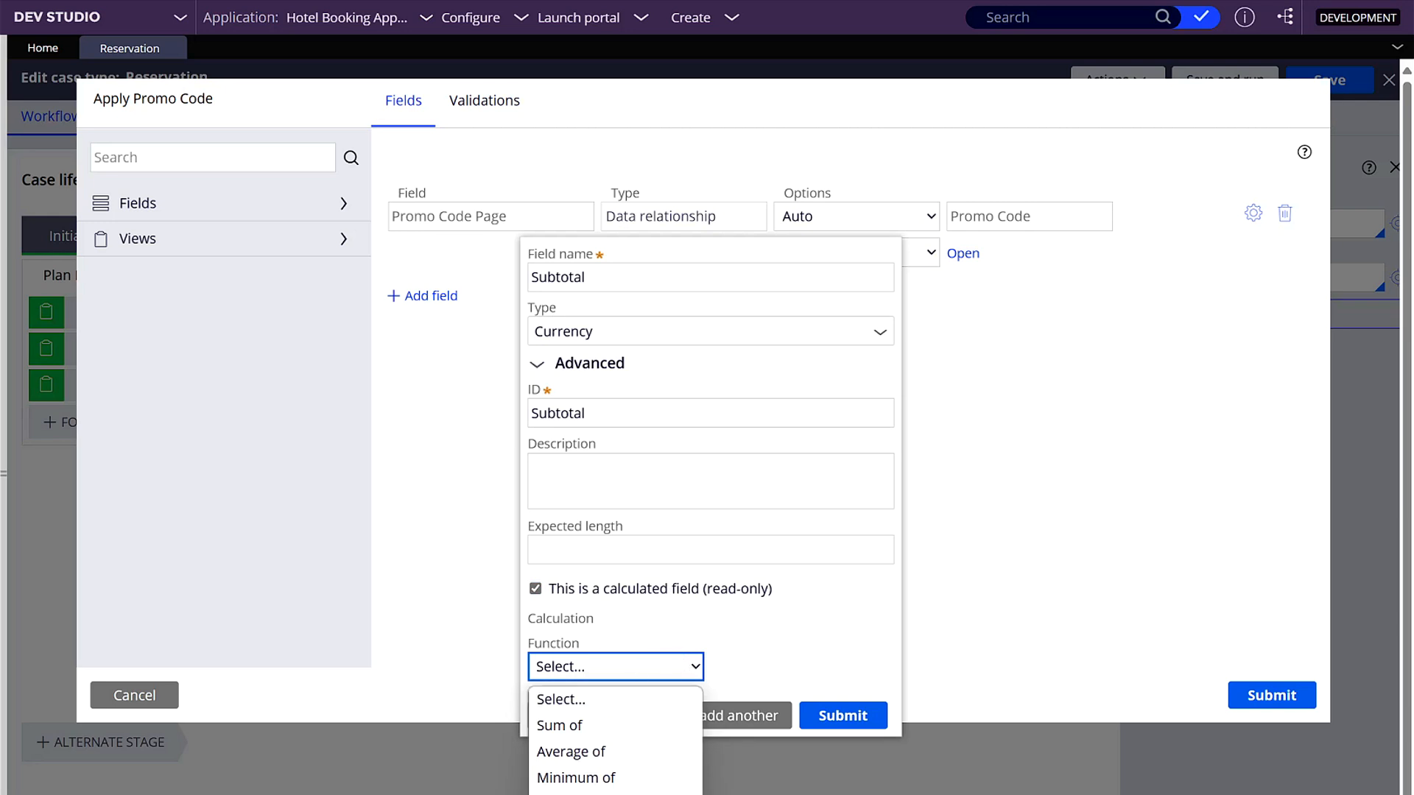
left_click(604, 794)
left_click(650, 674)
type("1")
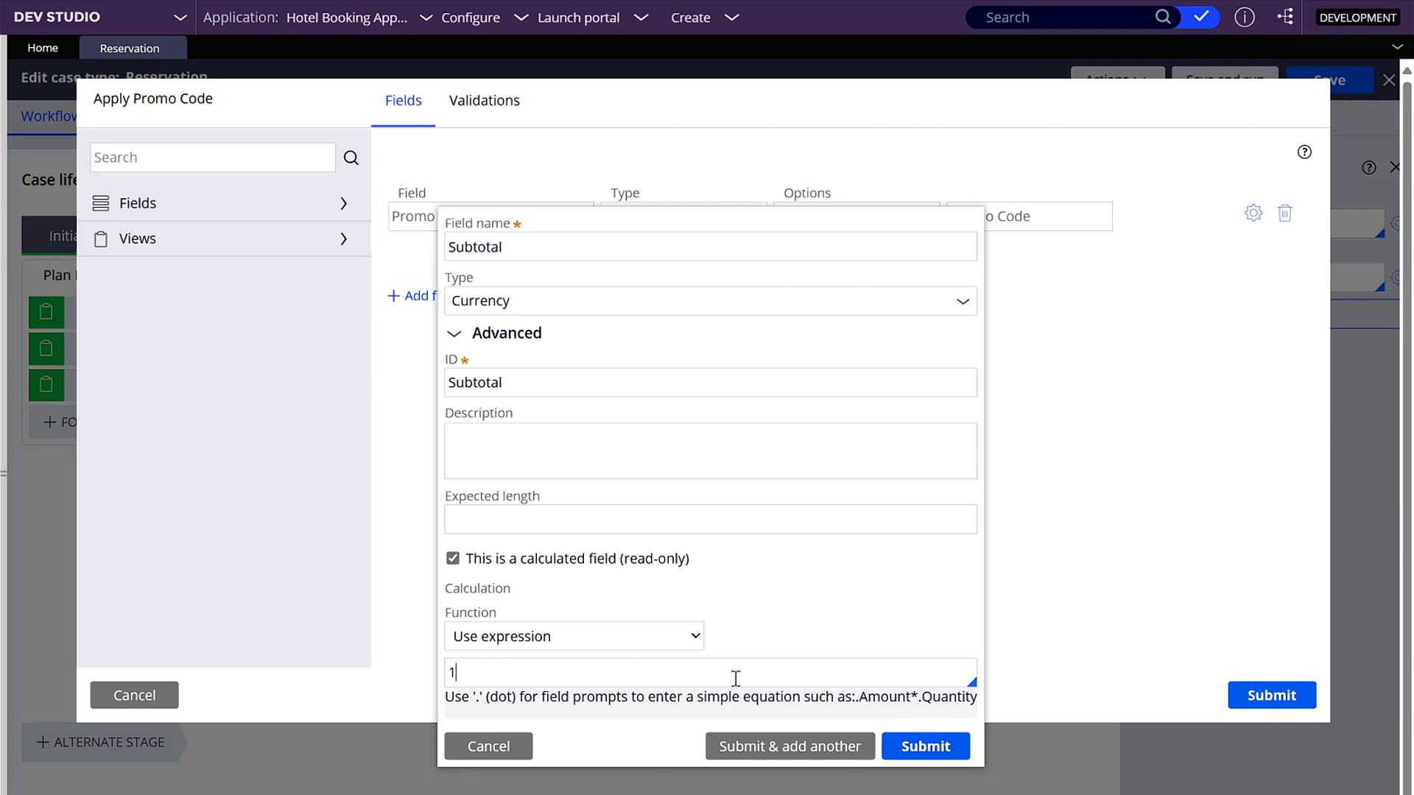
left_click(735, 408)
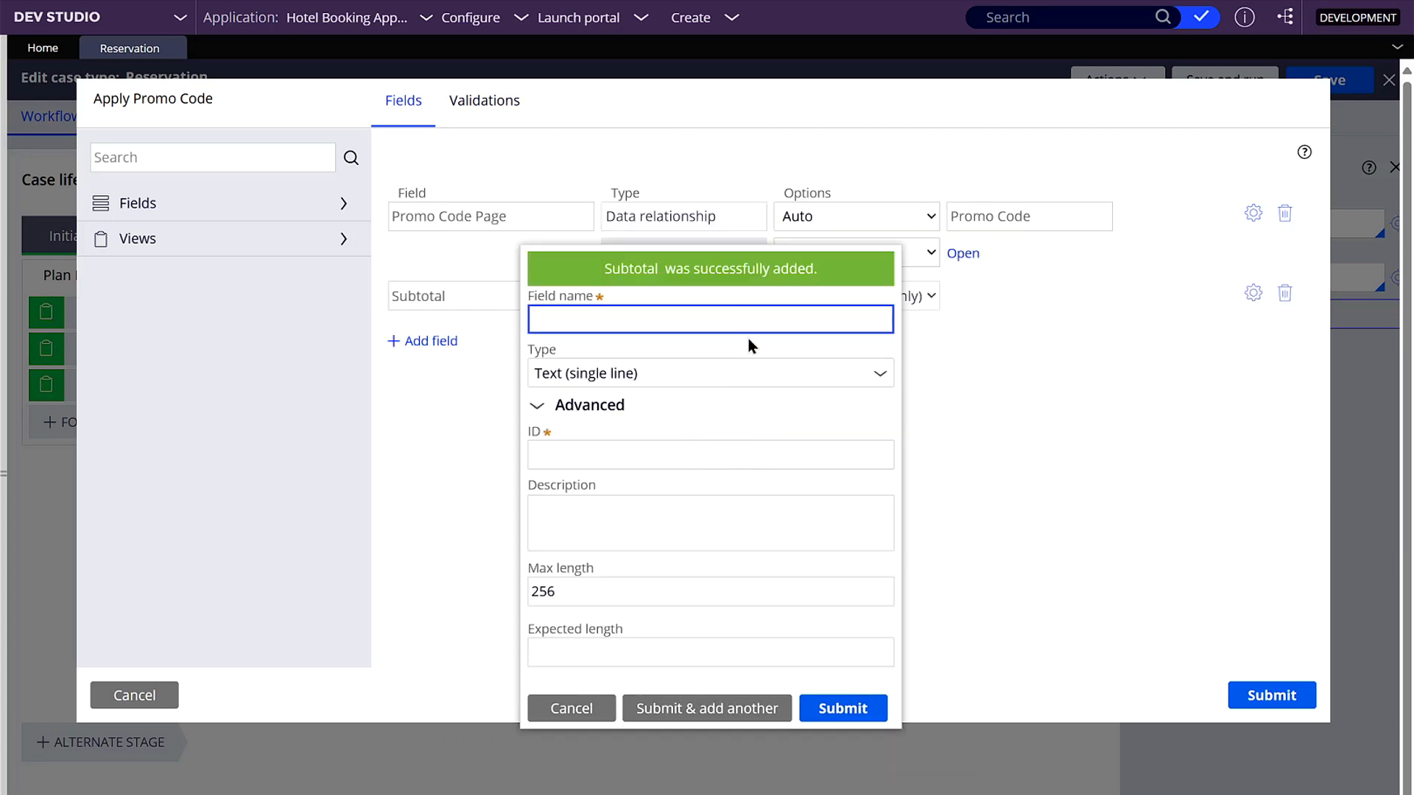
- Add a Discount field of type Currency, calculated with the expression 1
type("Discount")
key("Tab")
left_click(714, 360)
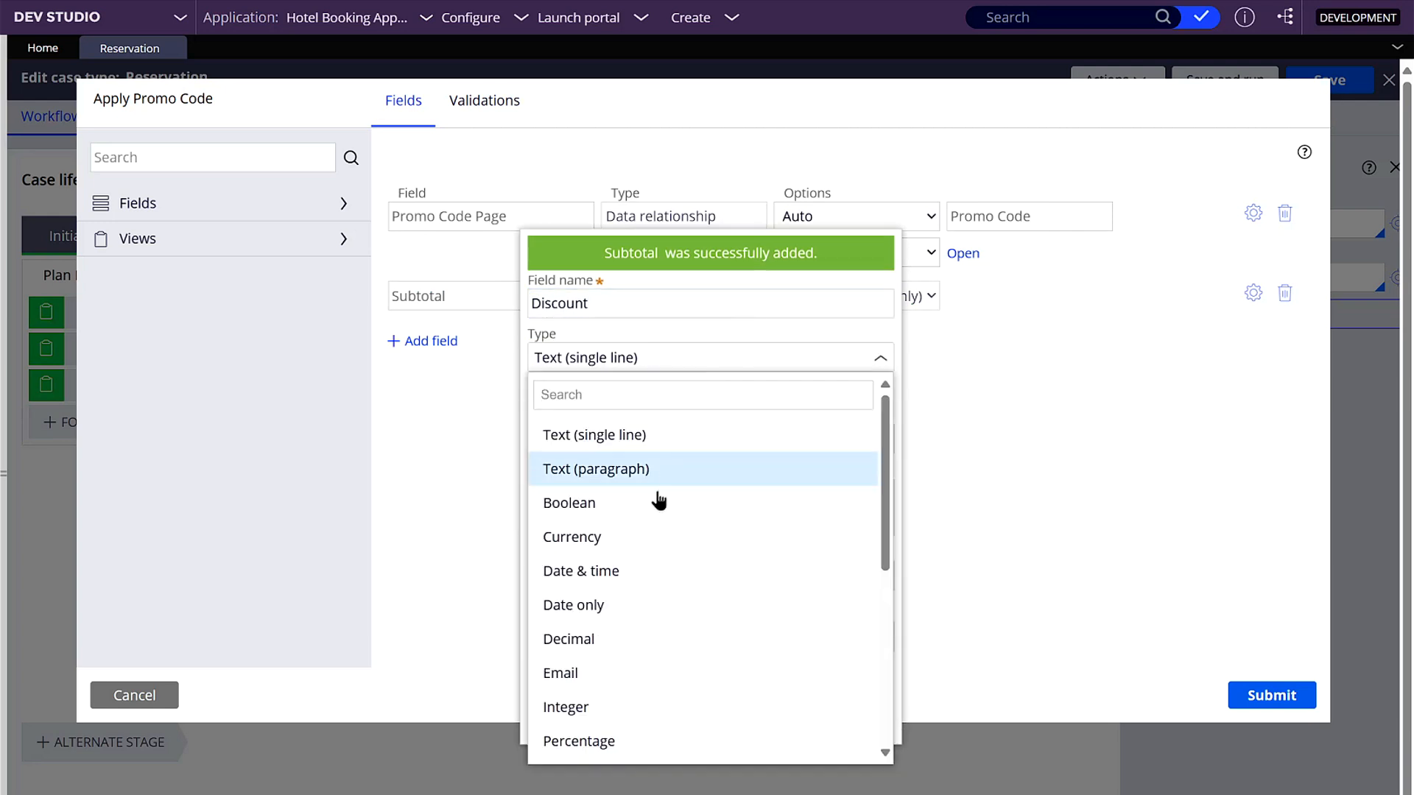
left_click(645, 538)
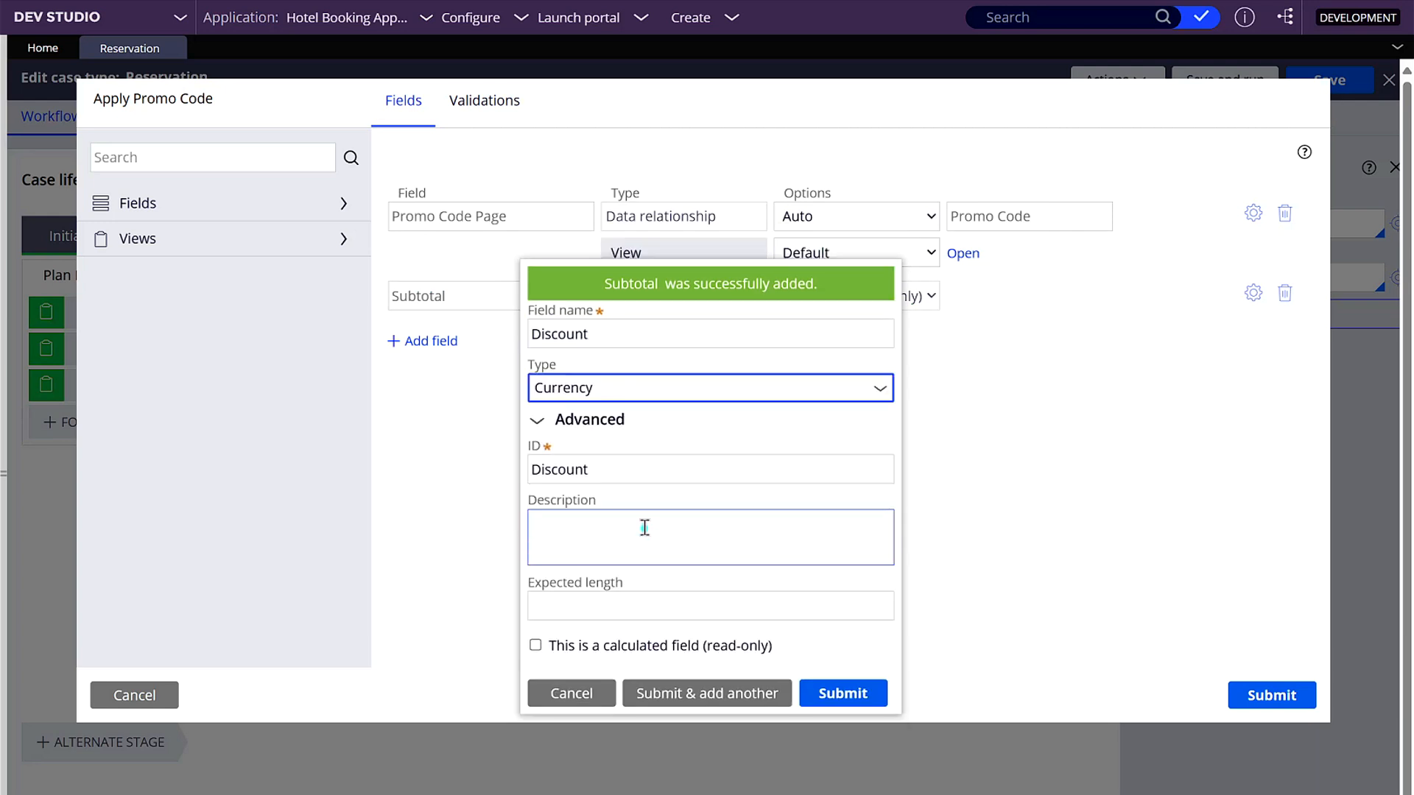
left_click(536, 645)
left_click(655, 692)
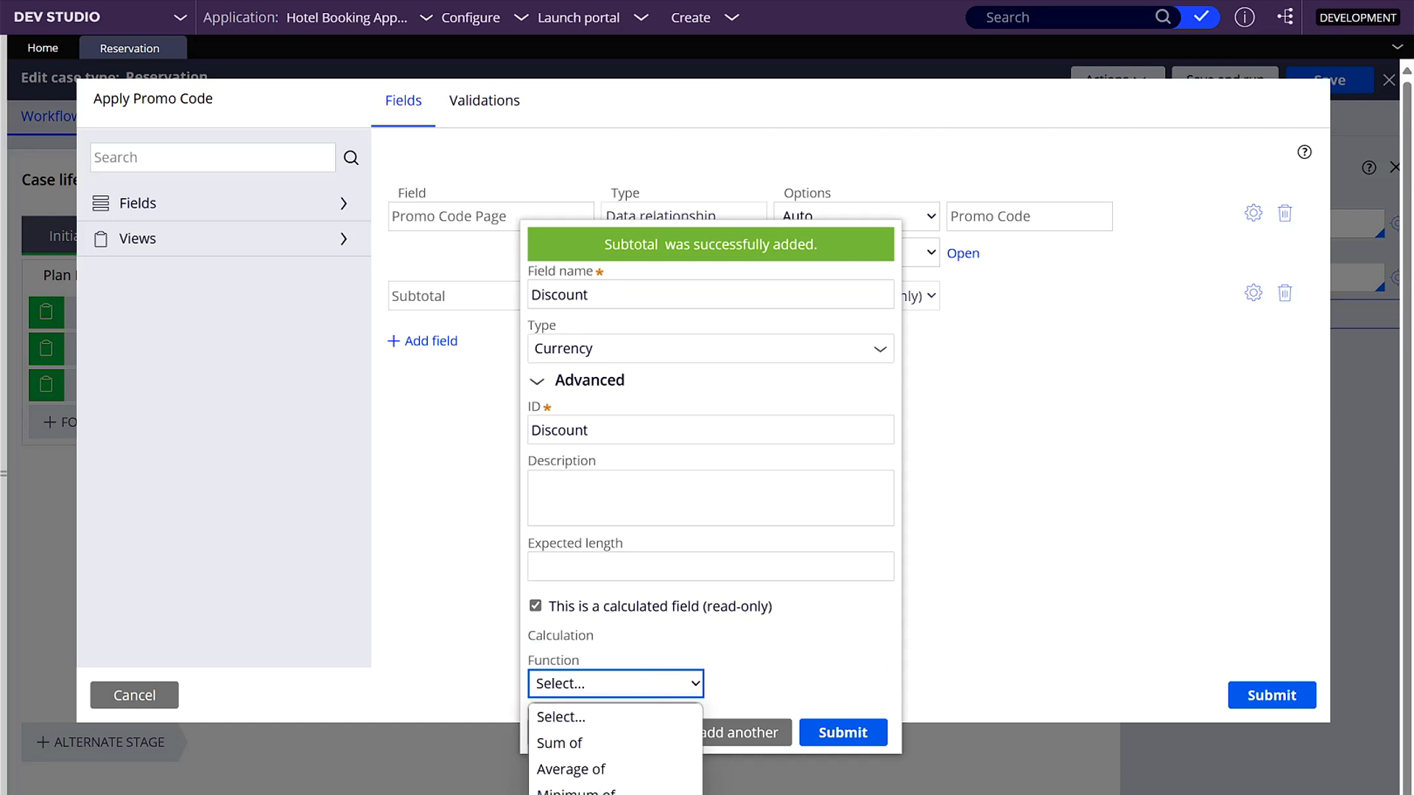
left_click(648, 794)
left_click(690, 700)
type("1")
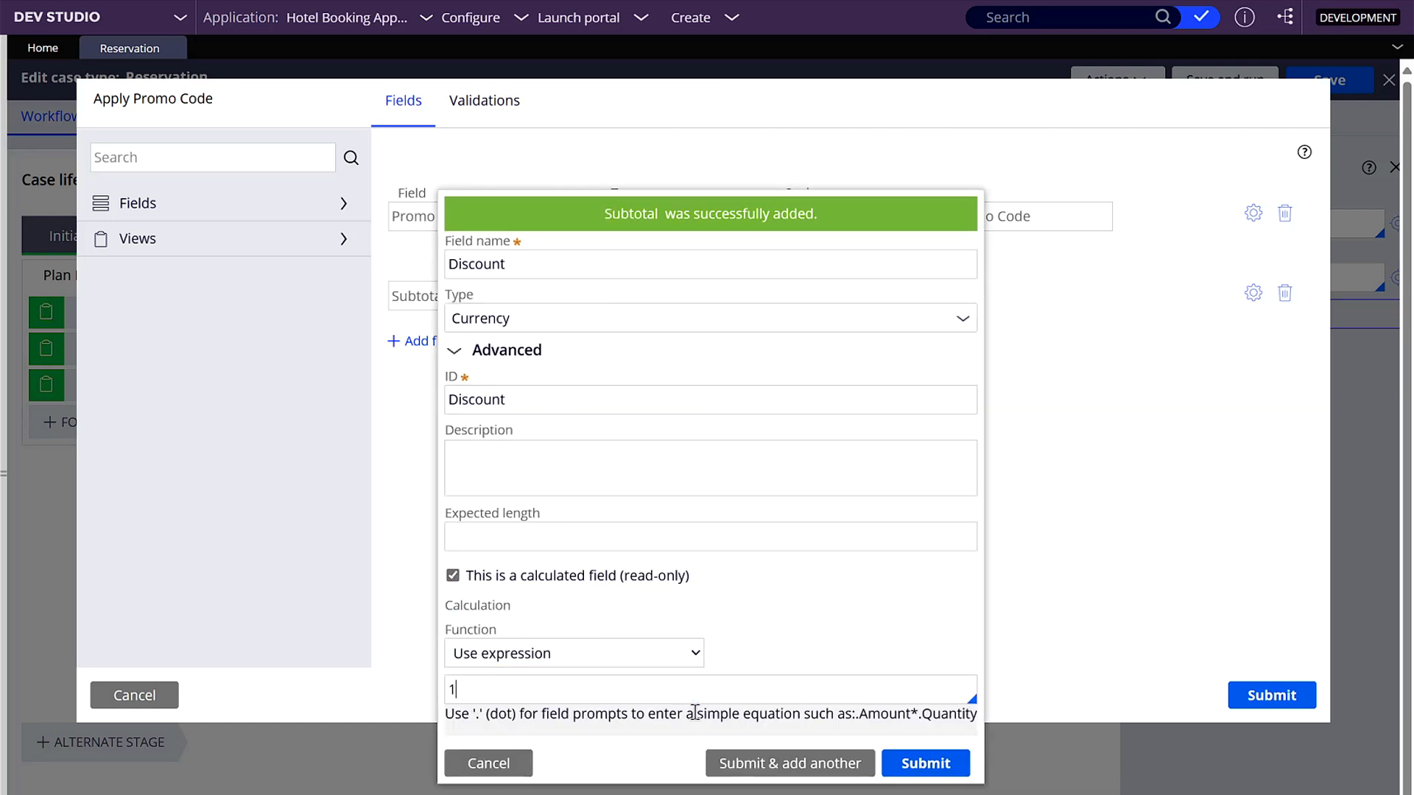
left_click(931, 770)
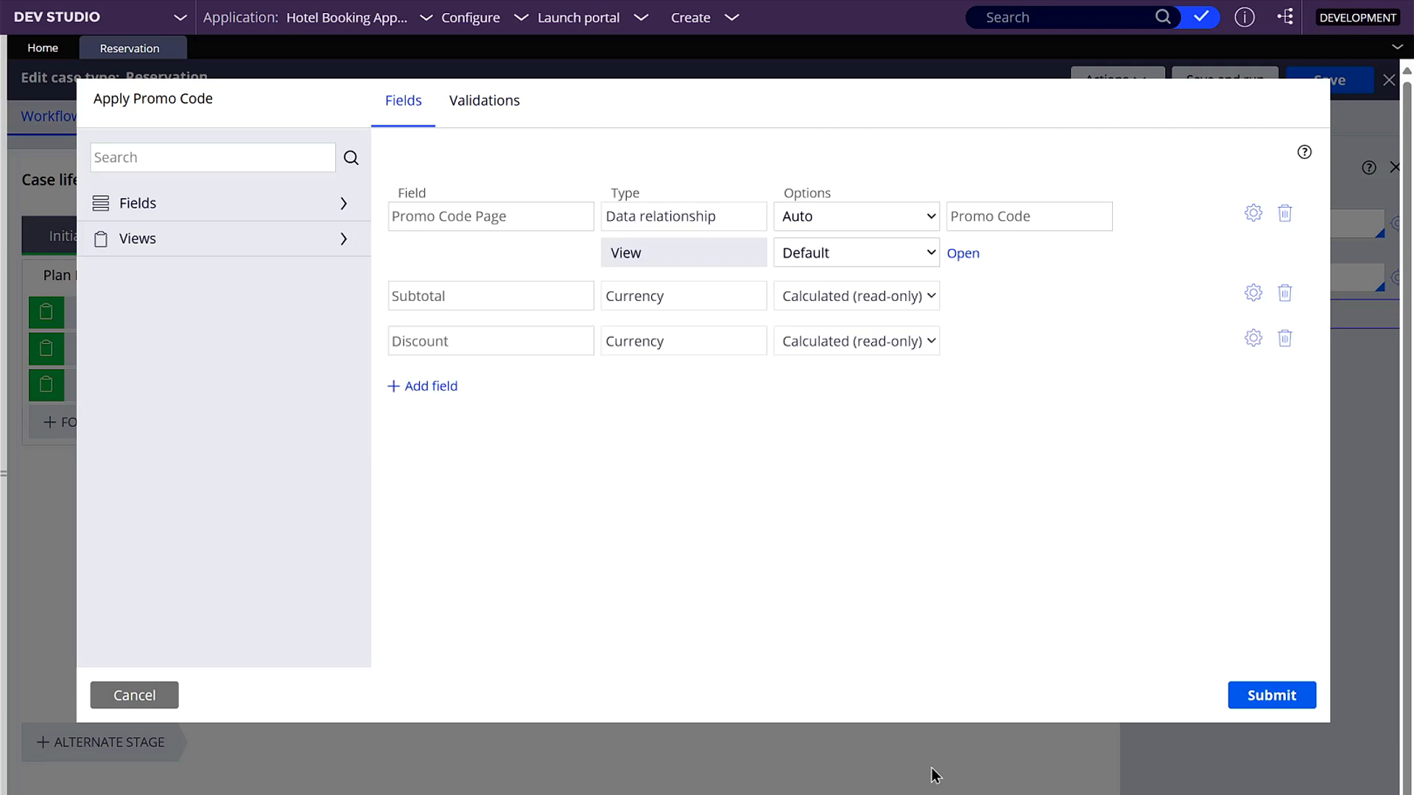
- Submit the Apply Promo Code view configuration and save the Reservation case type
left_click(1277, 701)
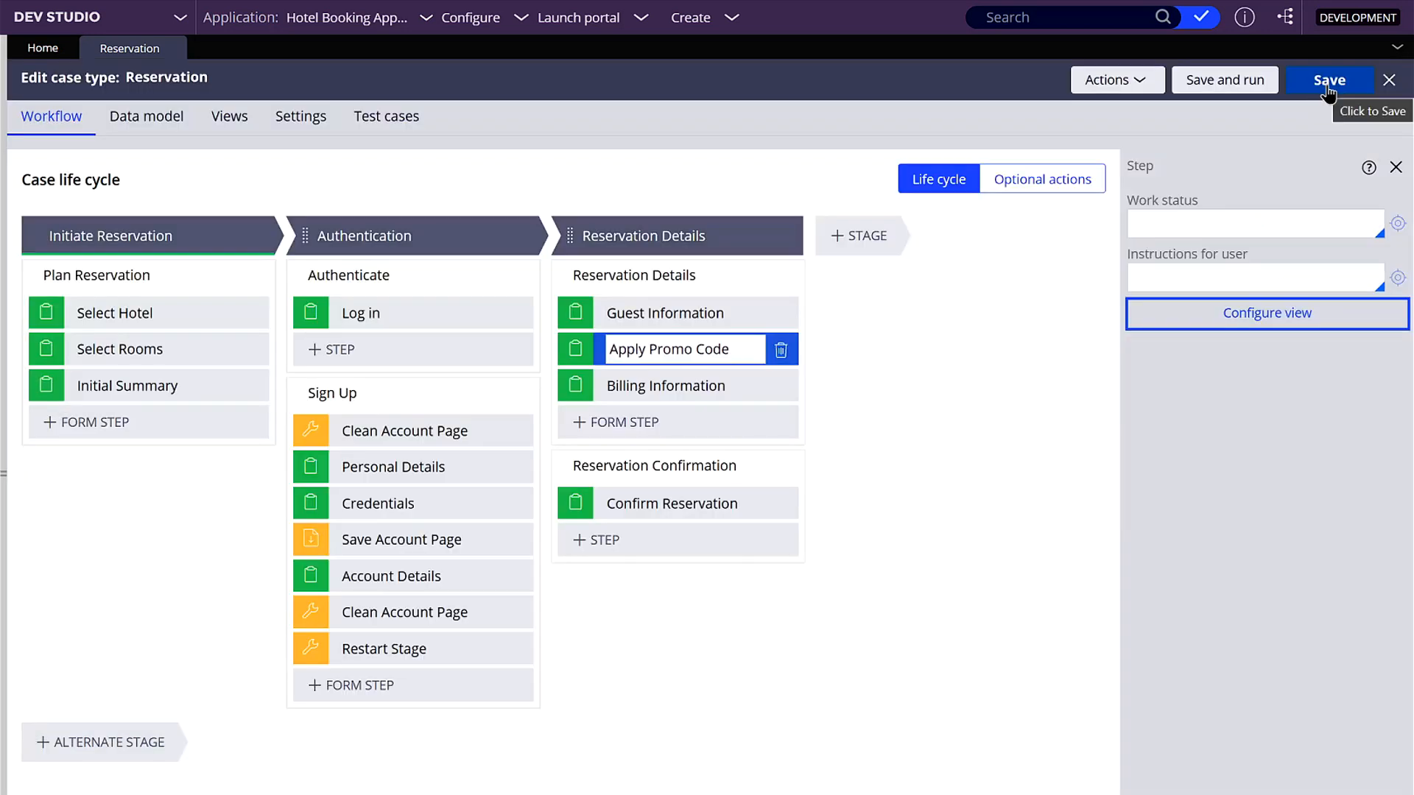
left_click(1327, 87)
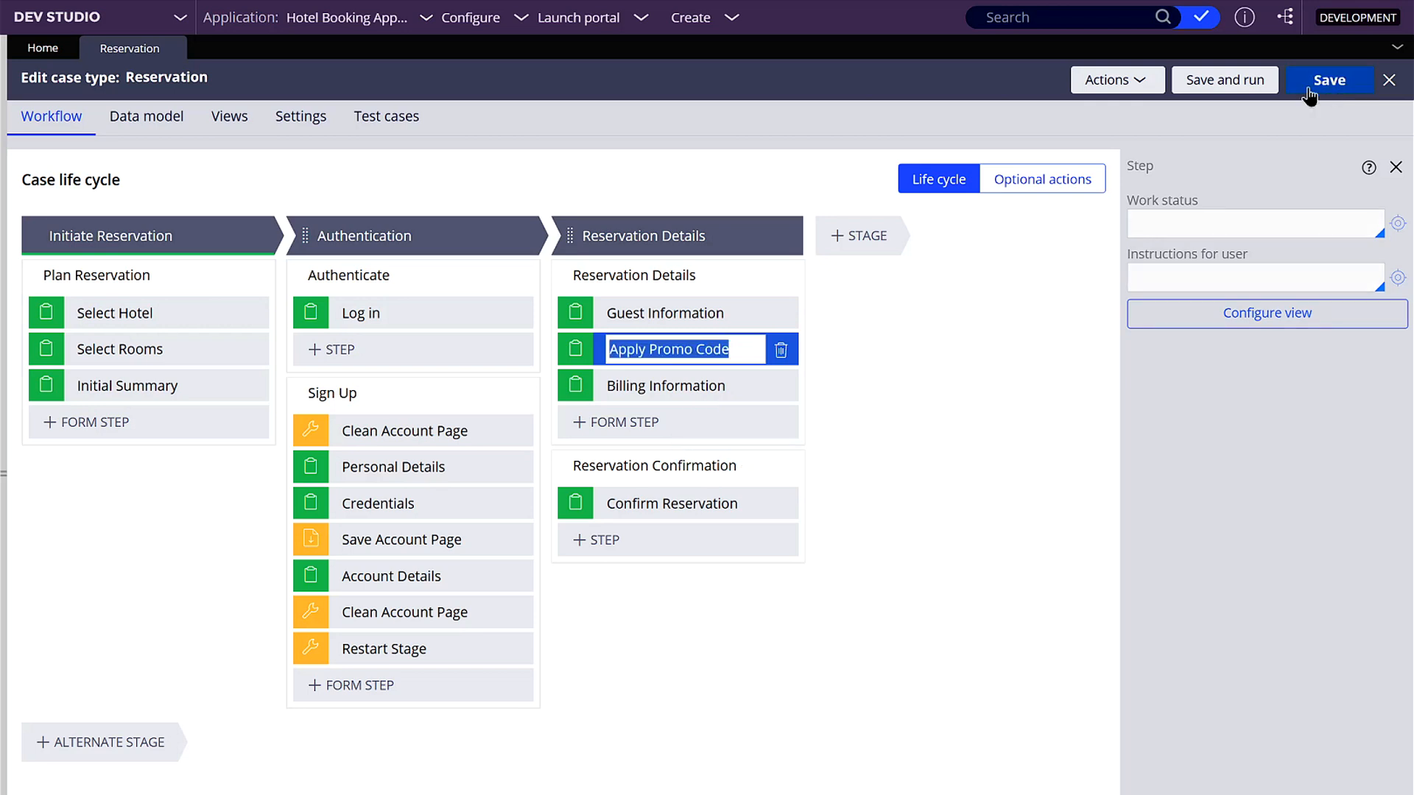
- Open the ApplyPromoCode section from the Reservation class's user interface rules, and collapse the explorer pane
left_click(8, 390)
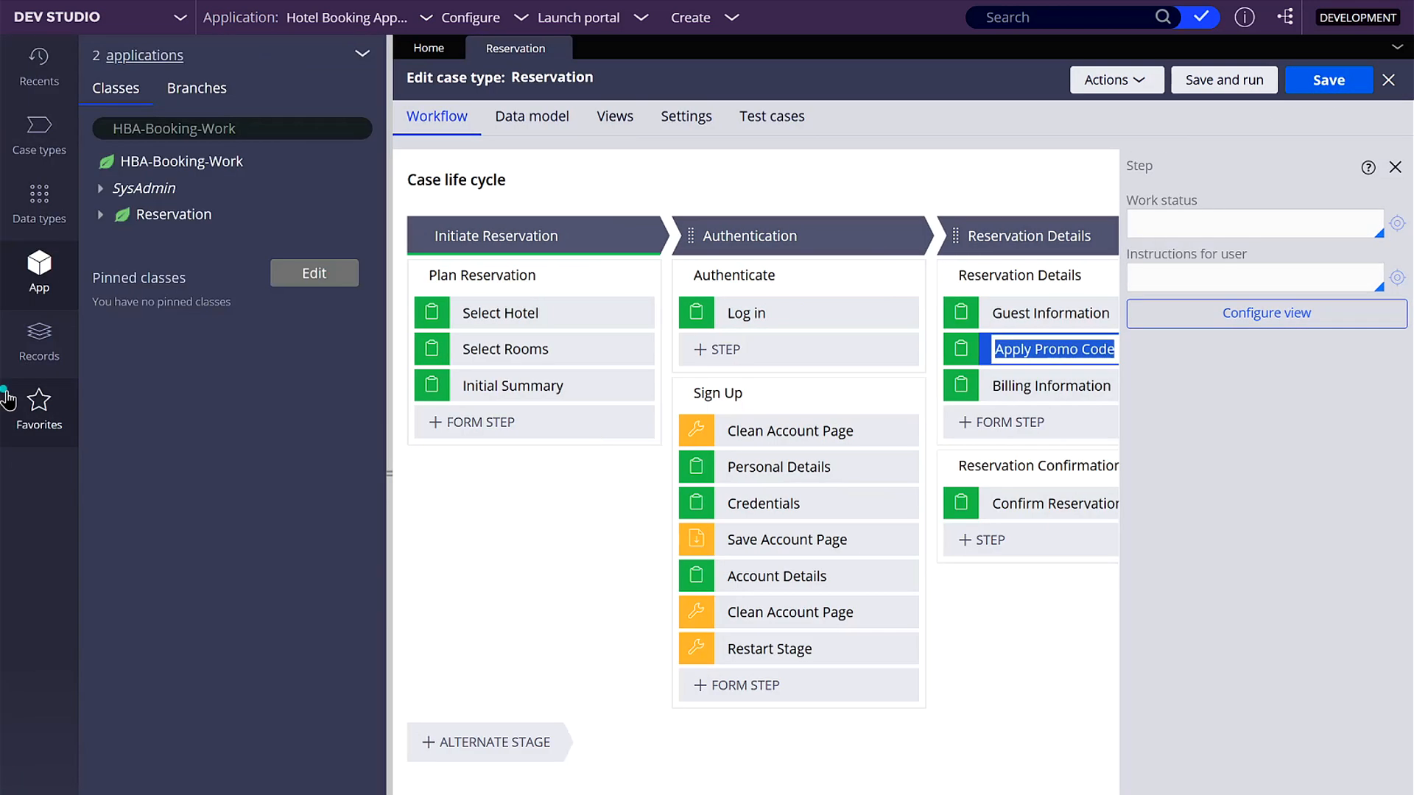
left_click(96, 215)
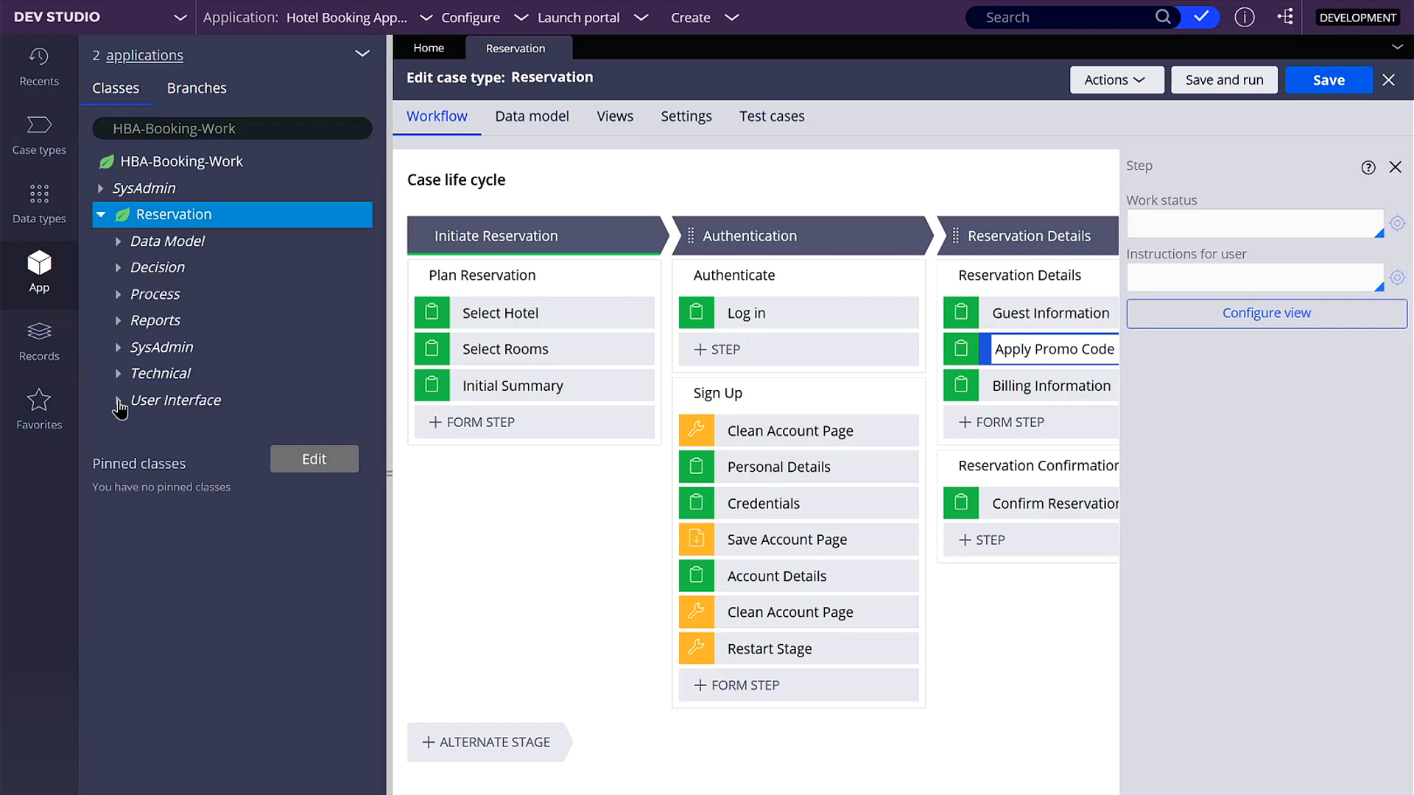
left_click(117, 400)
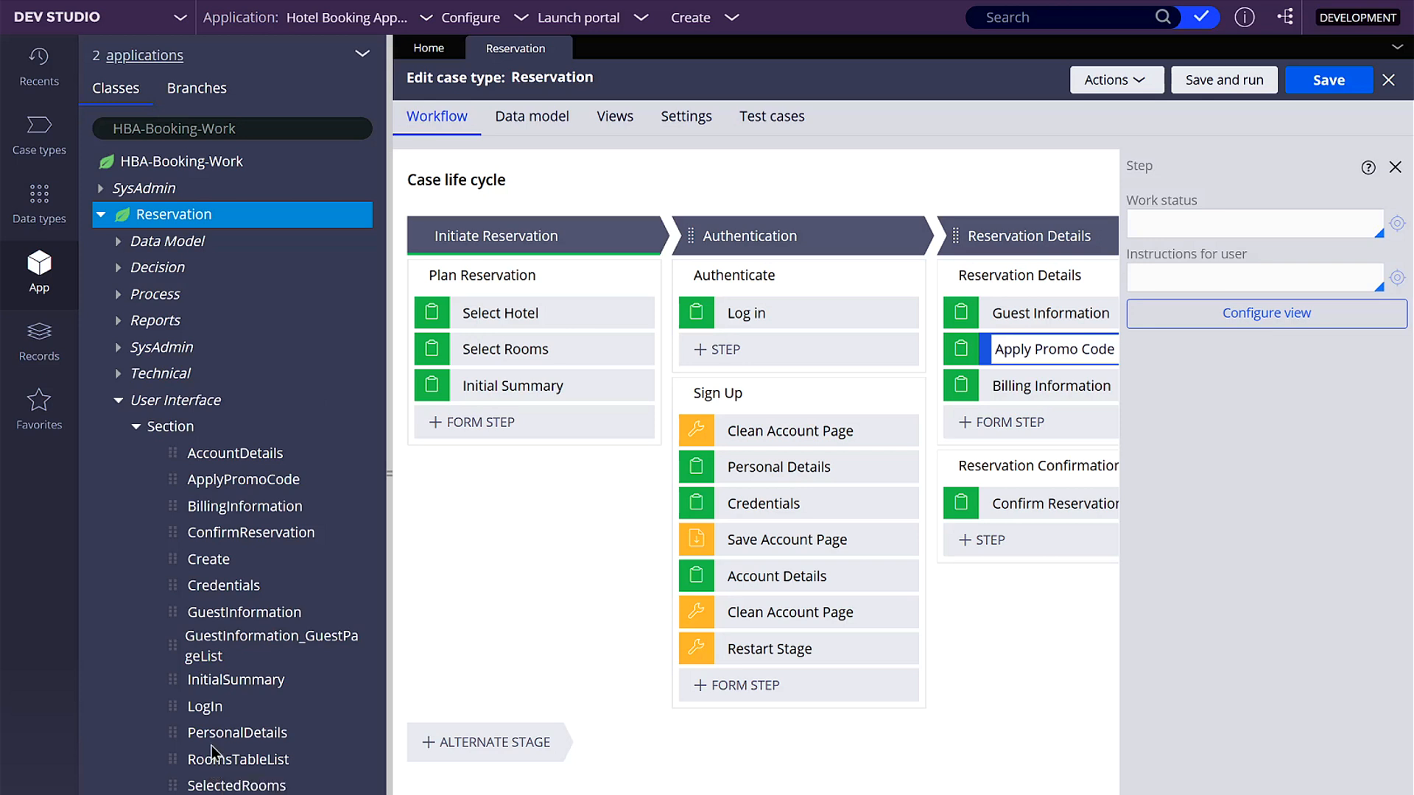
left_click(276, 482)
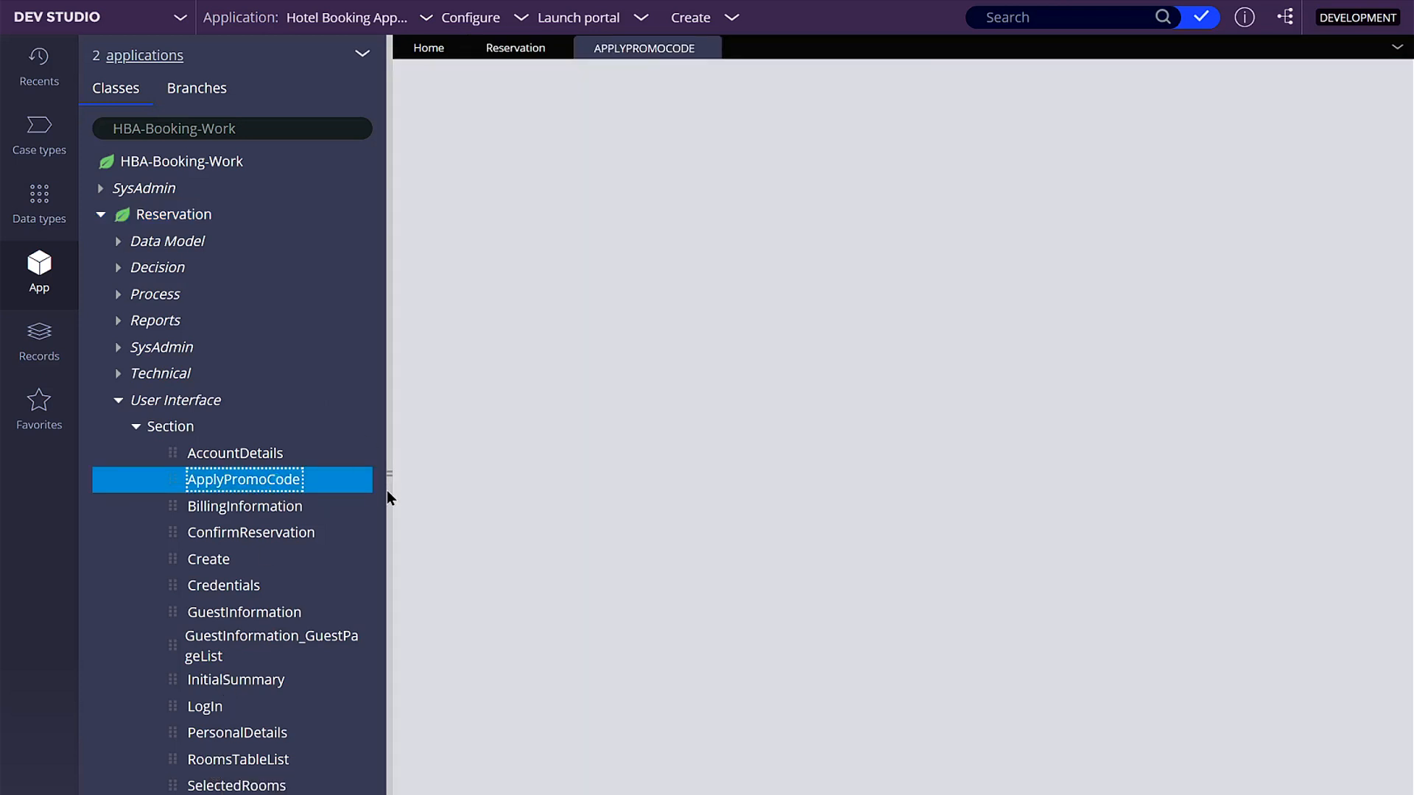
left_click(387, 491)
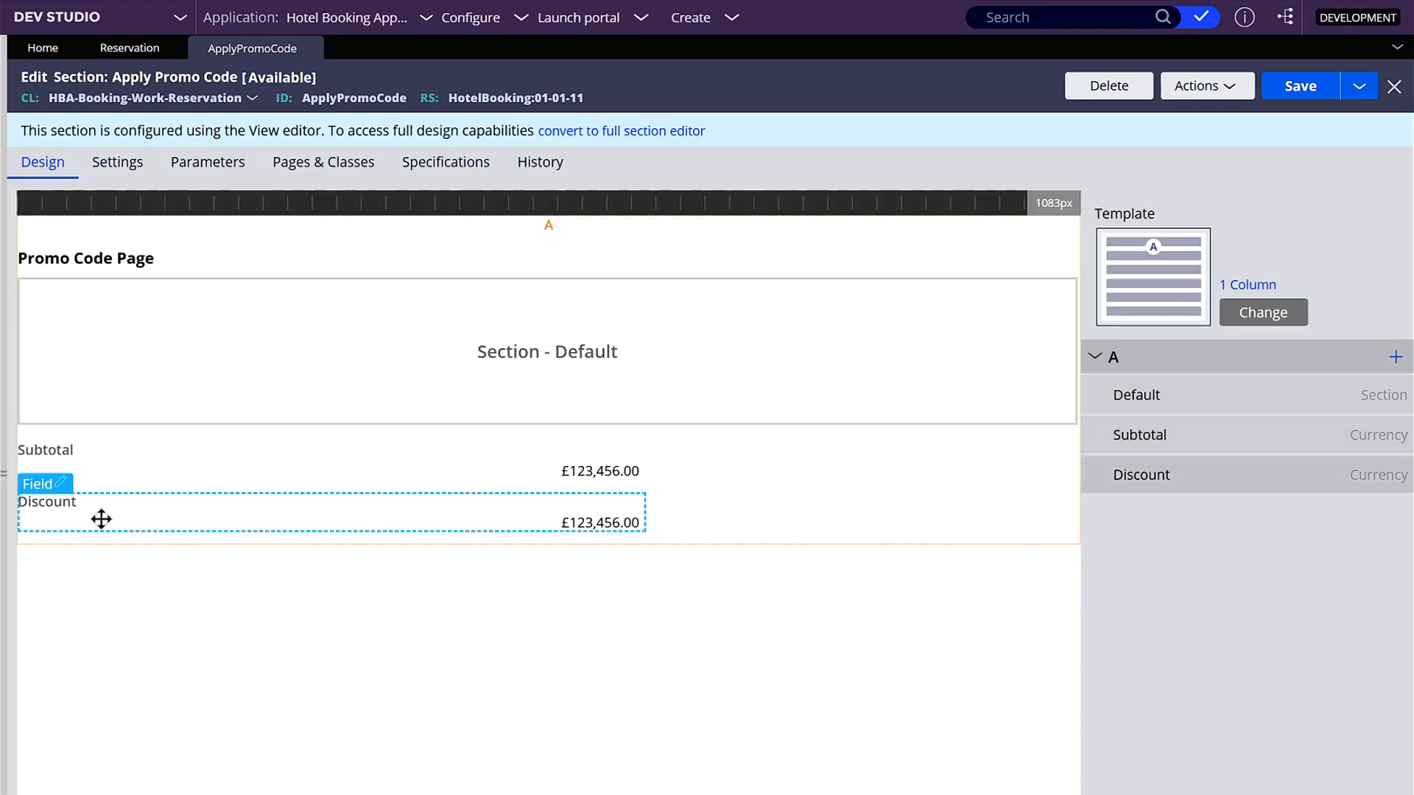
- Add a text input to region A of the Apply Promo Code section and bind it to the .Total property
left_click(1398, 358)
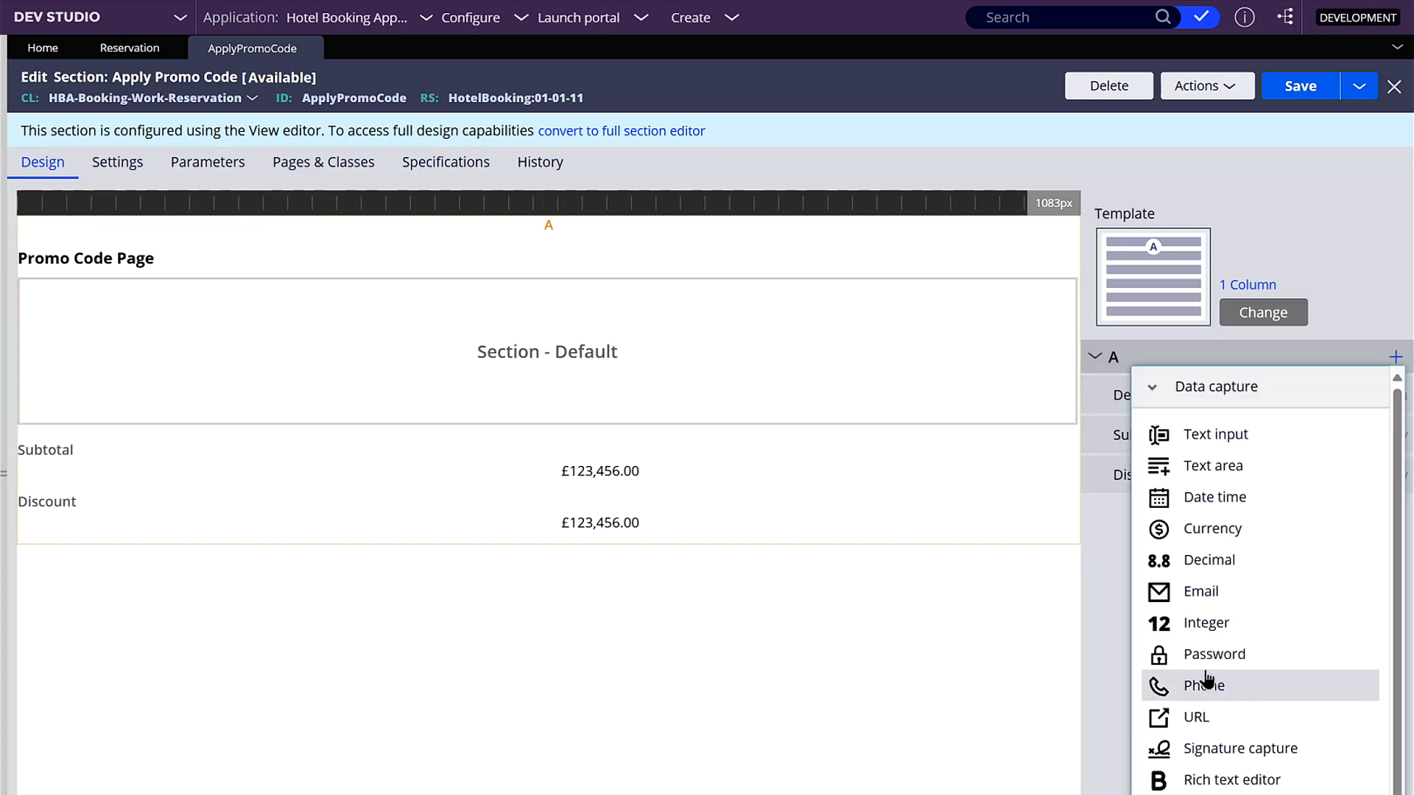
scroll(1164, 774, "down", 1)
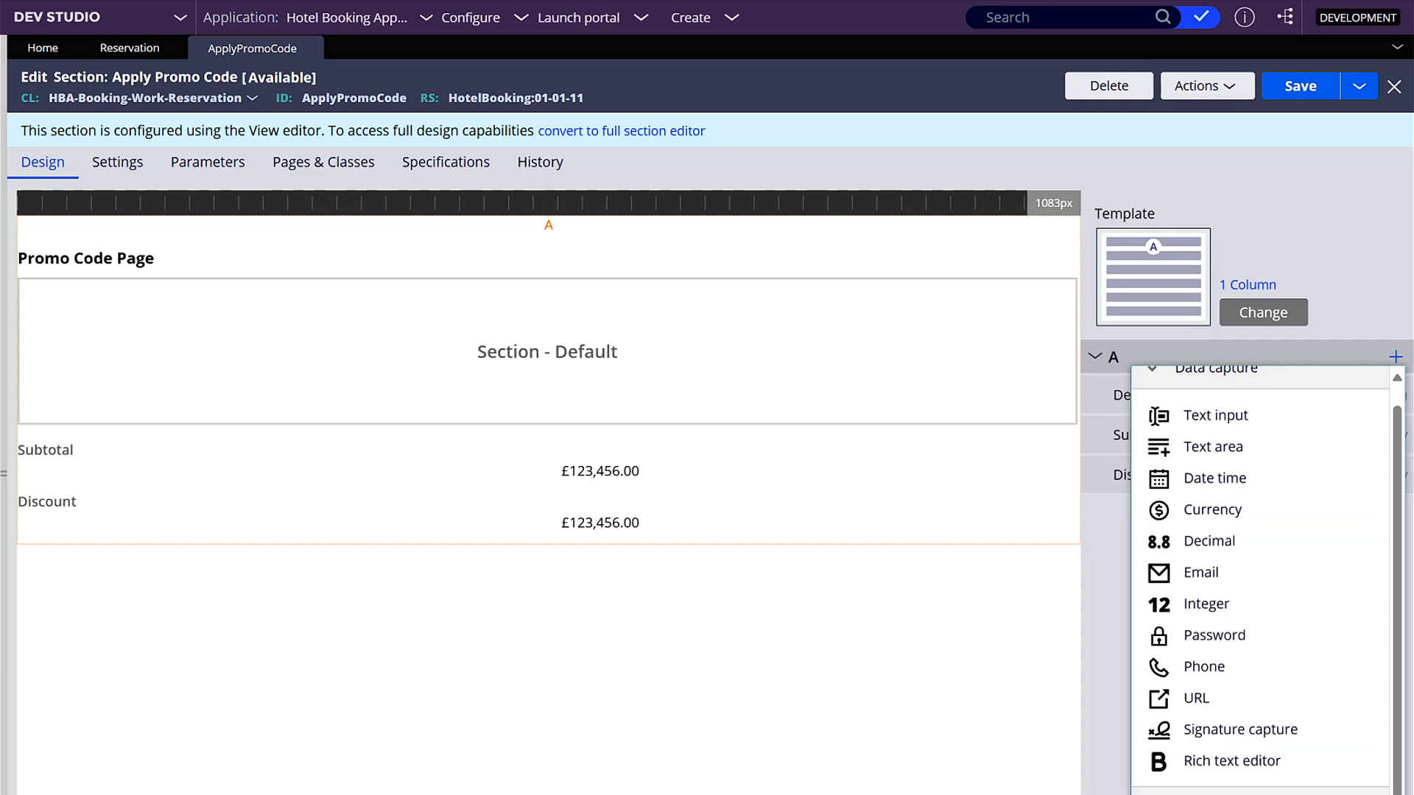
scroll(1266, 417, "up", 1)
left_click(1266, 427)
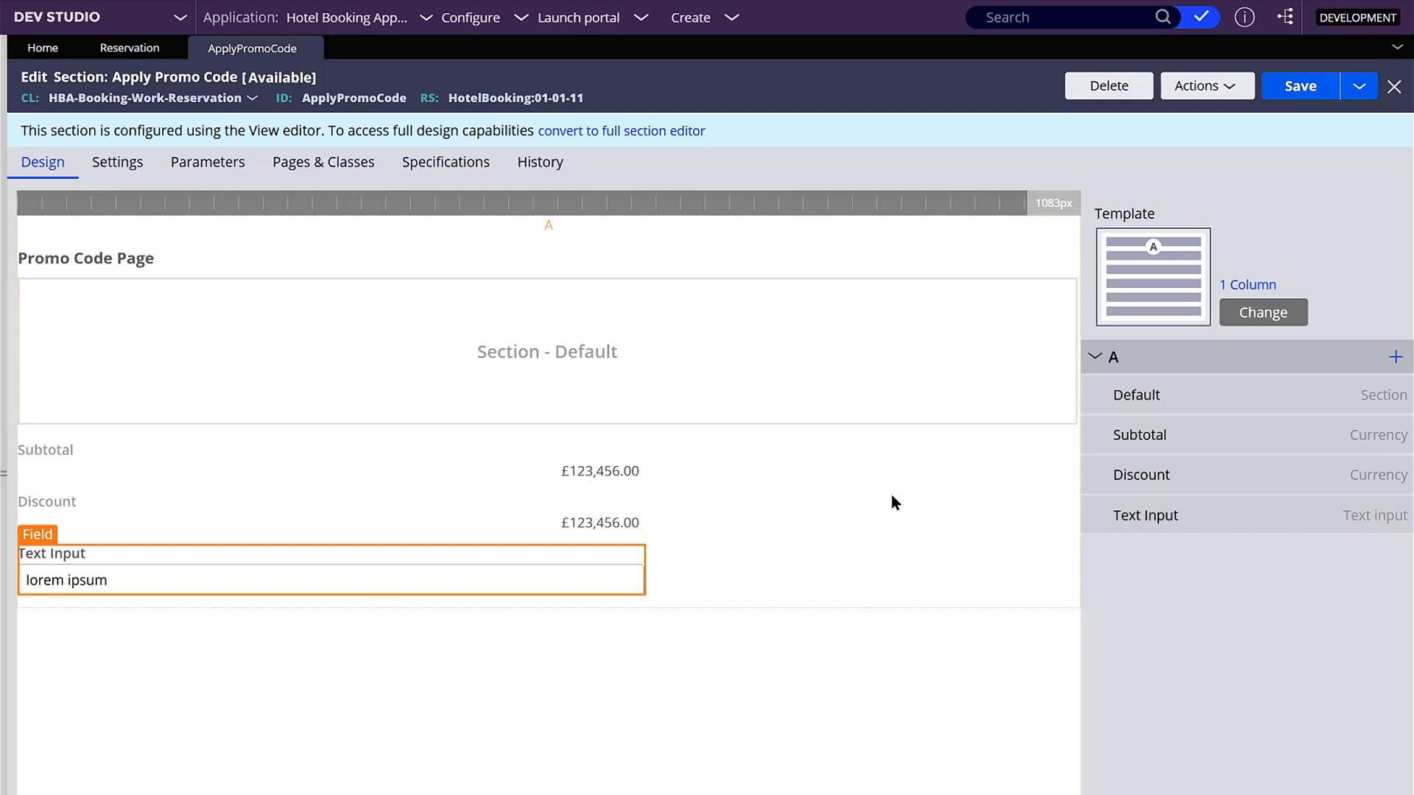
type(".tot")
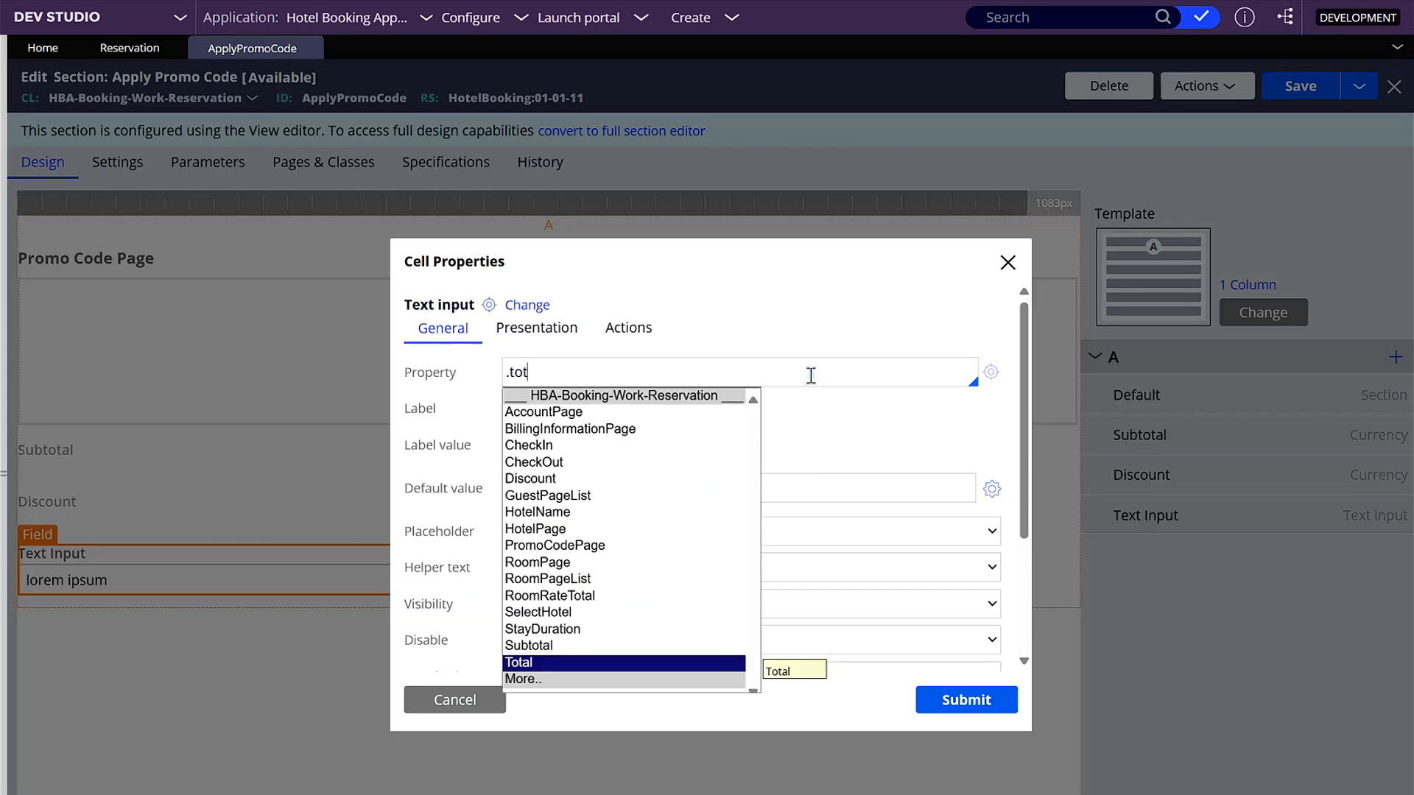
key("Return")
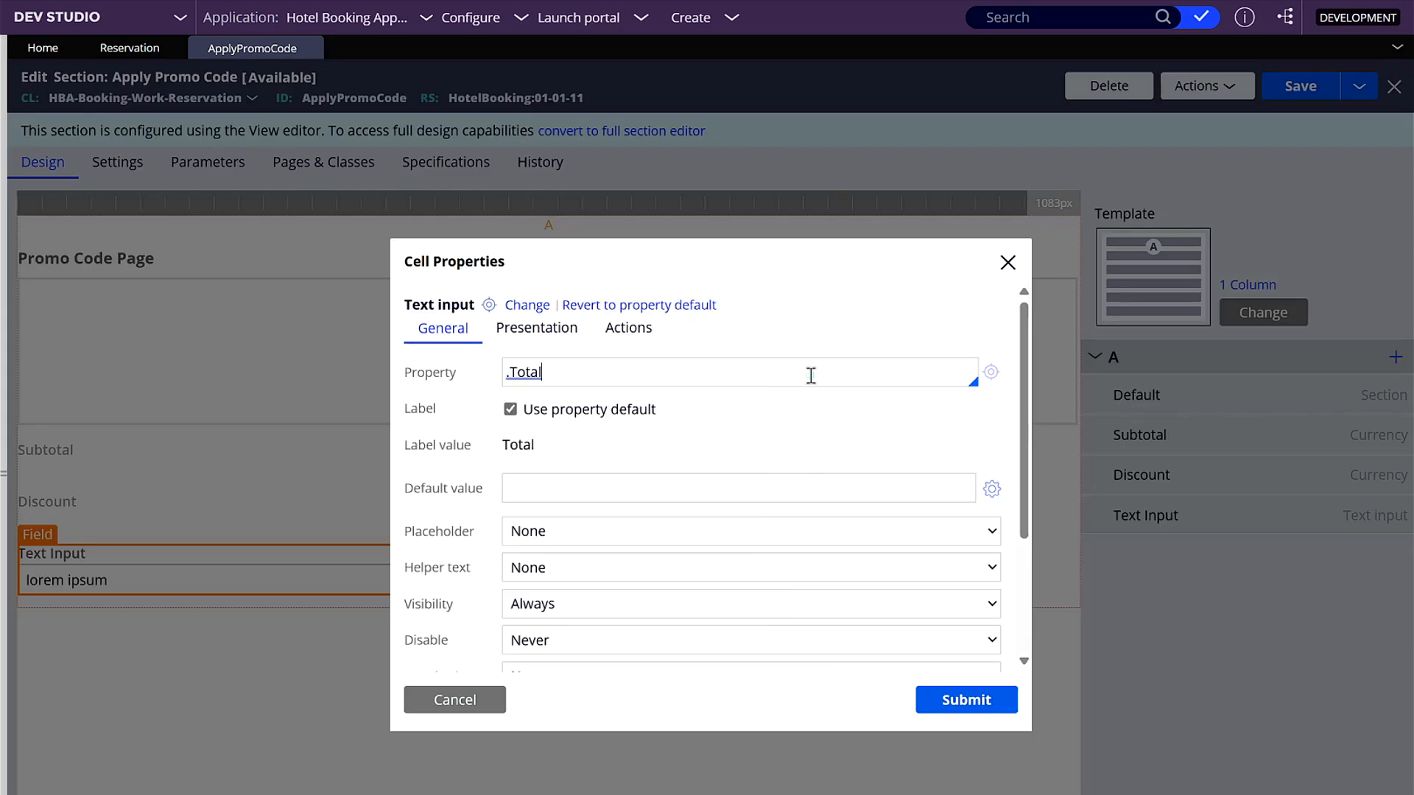
- Revert the Total cell's control to the property default, make it read-only, and submit the cell properties
left_click(593, 304)
left_click(534, 332)
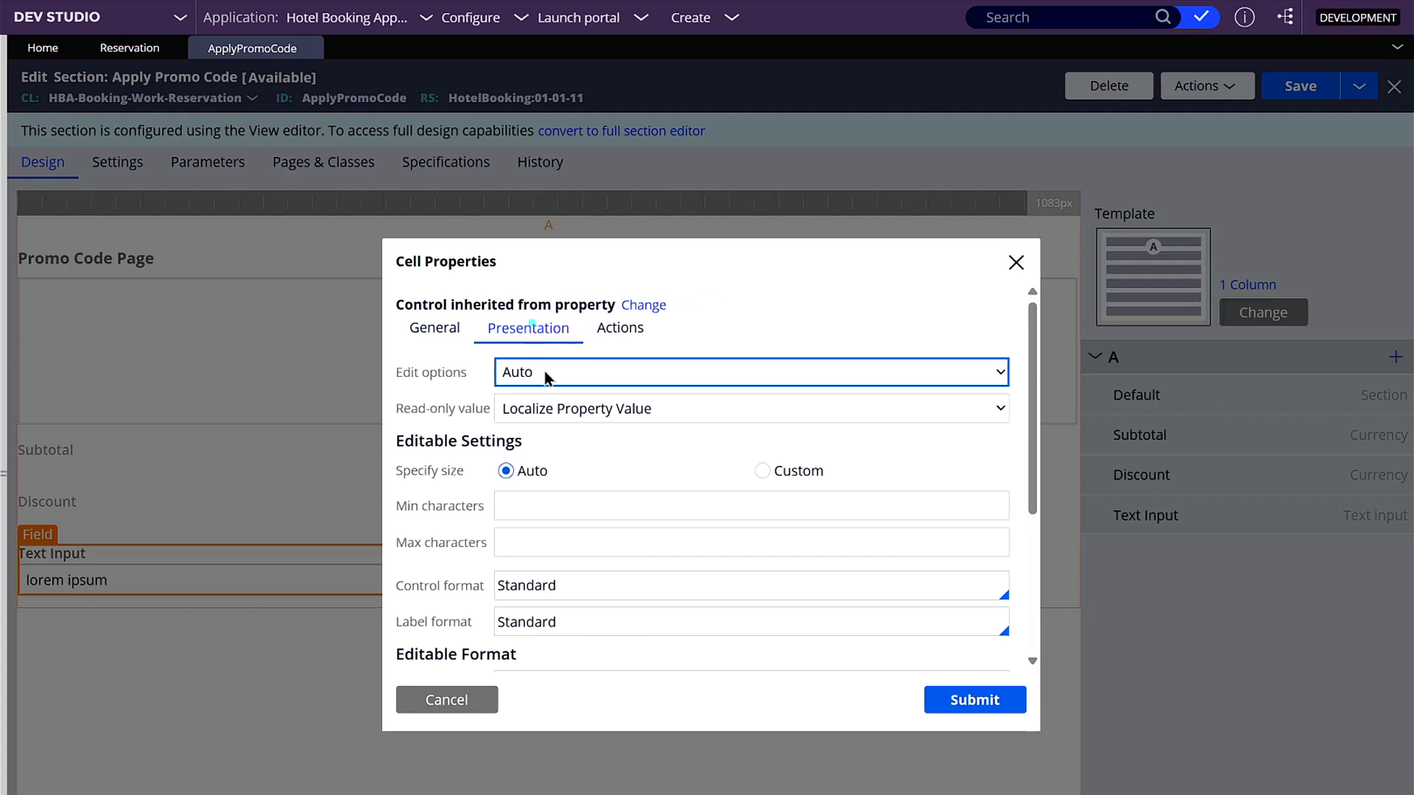
left_click(548, 372)
left_click(549, 389)
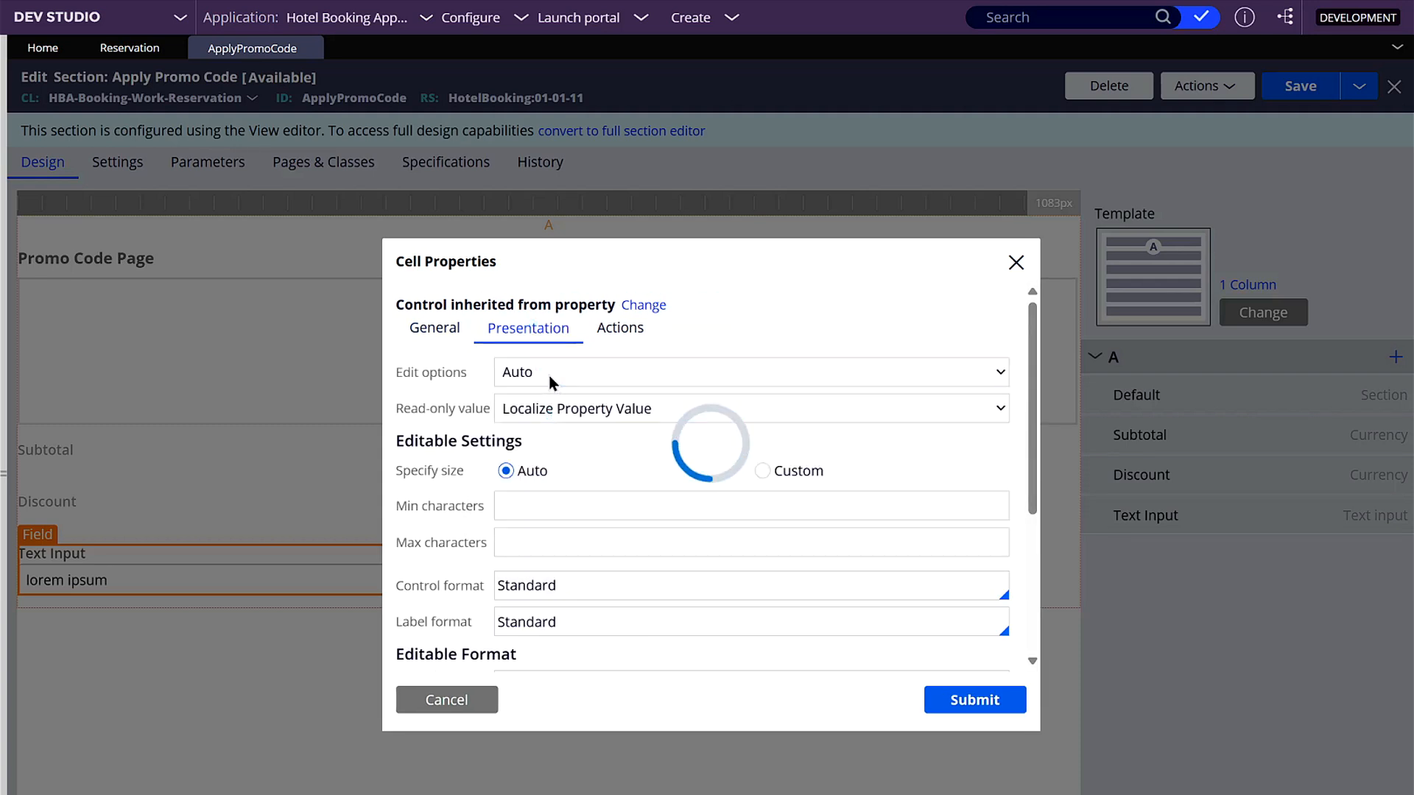
left_click(533, 329)
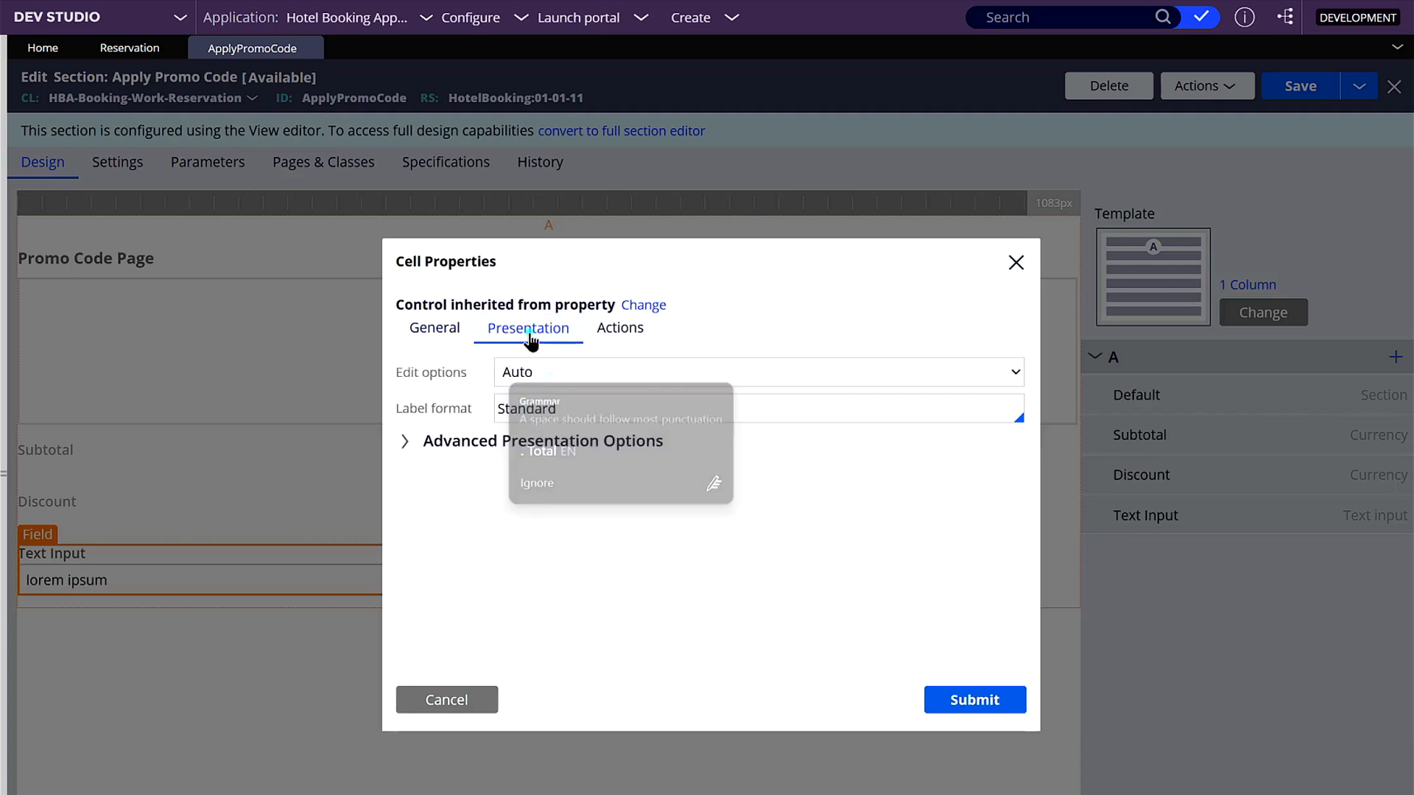
left_click(556, 371)
left_click(565, 433)
left_click(960, 703)
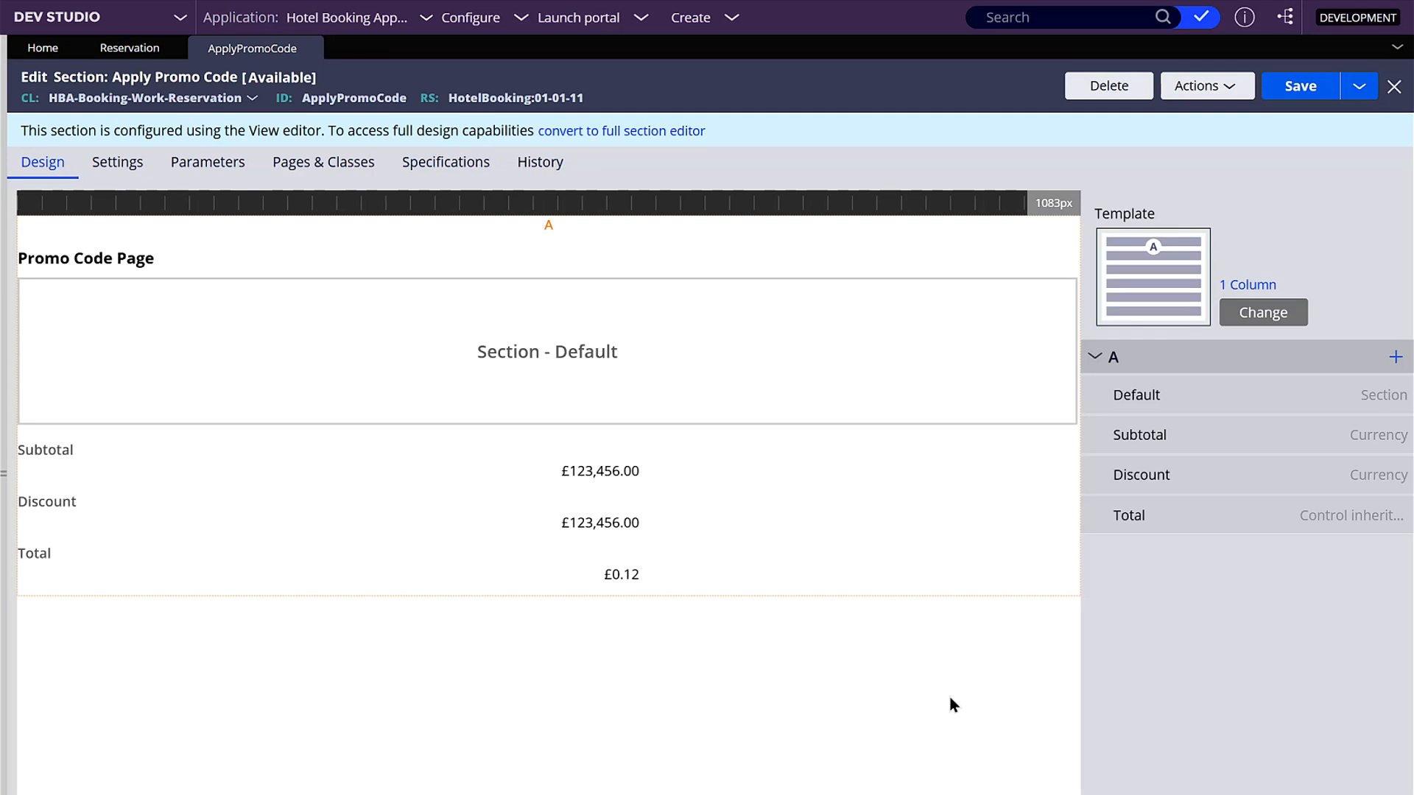
- Change the section's template to Case information UI template
left_click(1277, 314)
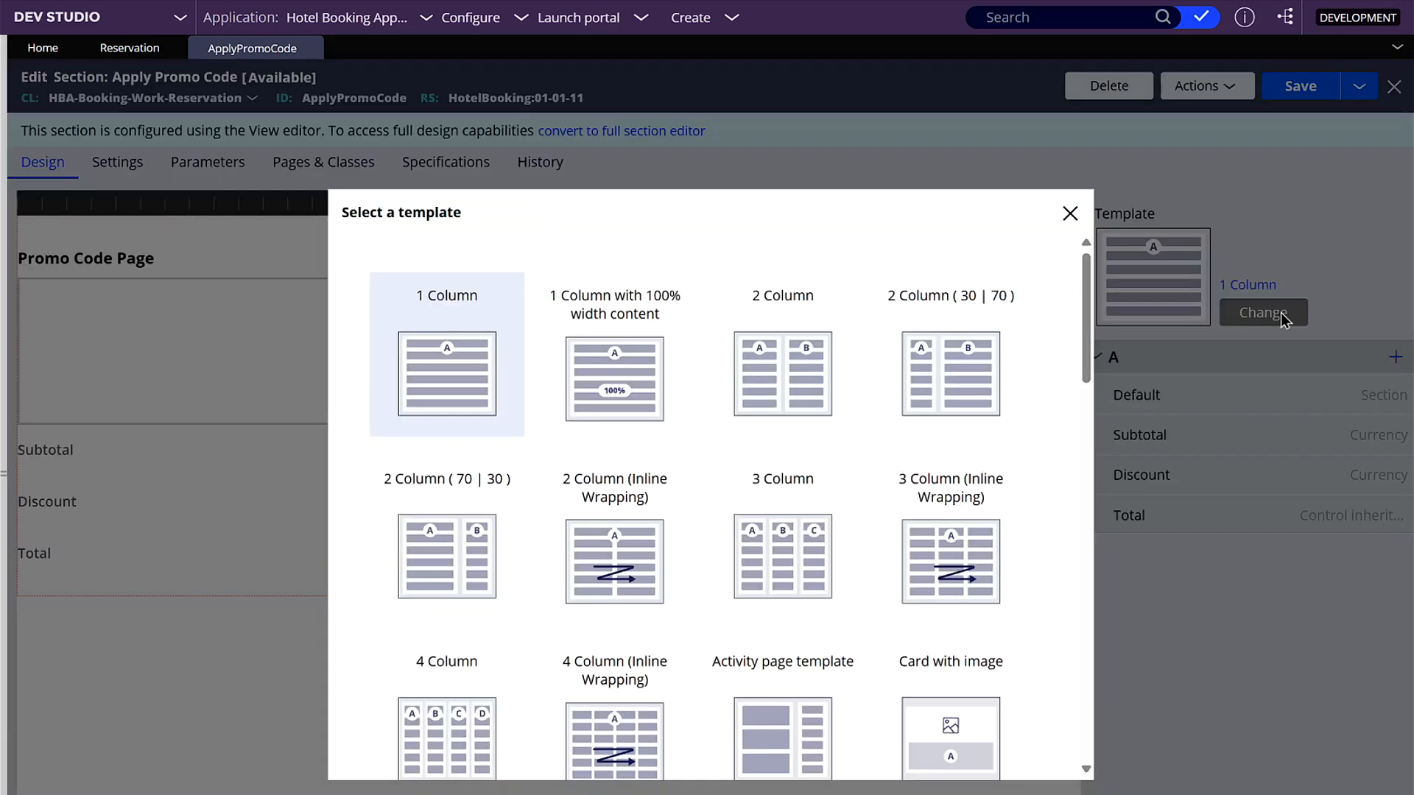
scroll(1042, 549, "down", 2)
scroll(1043, 550, "down", 5)
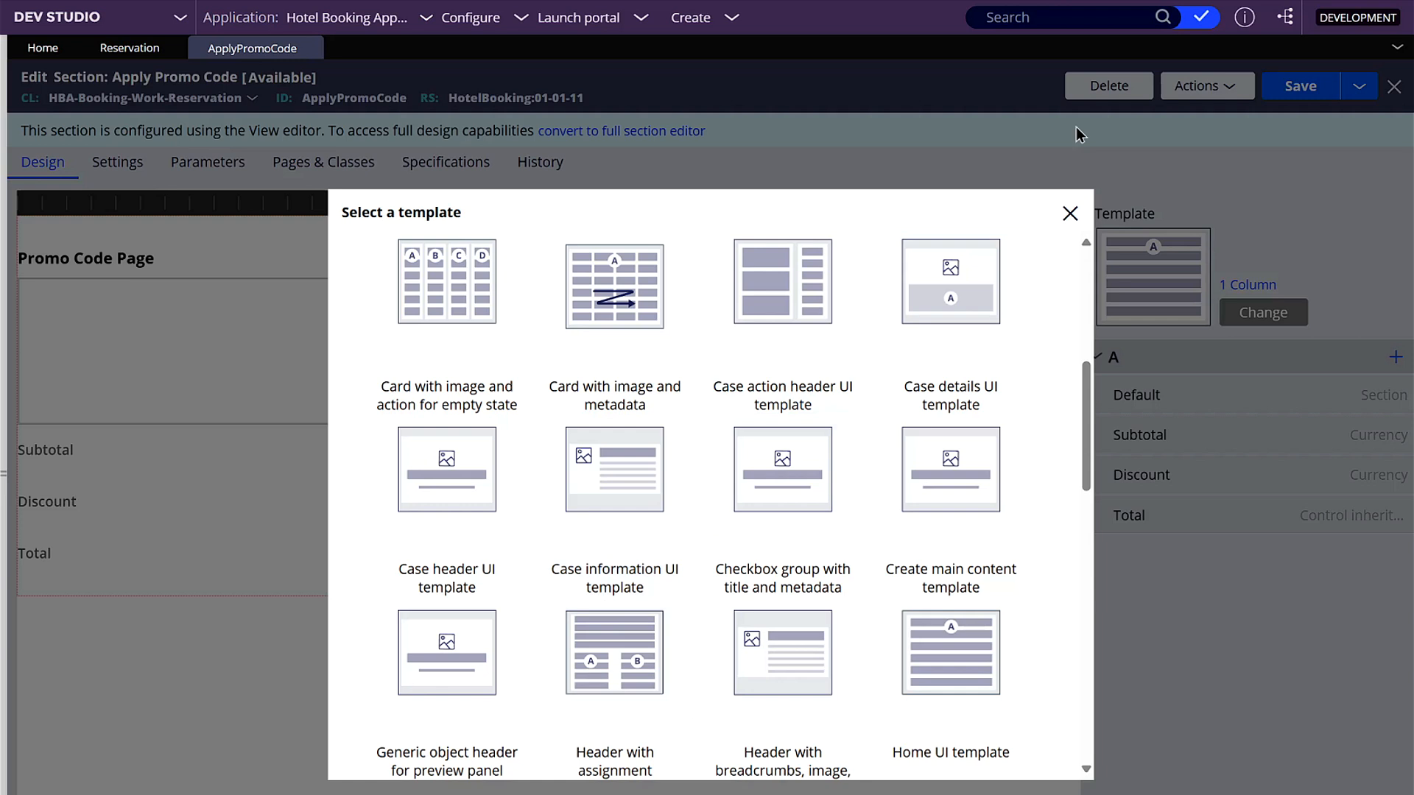
left_click(616, 626)
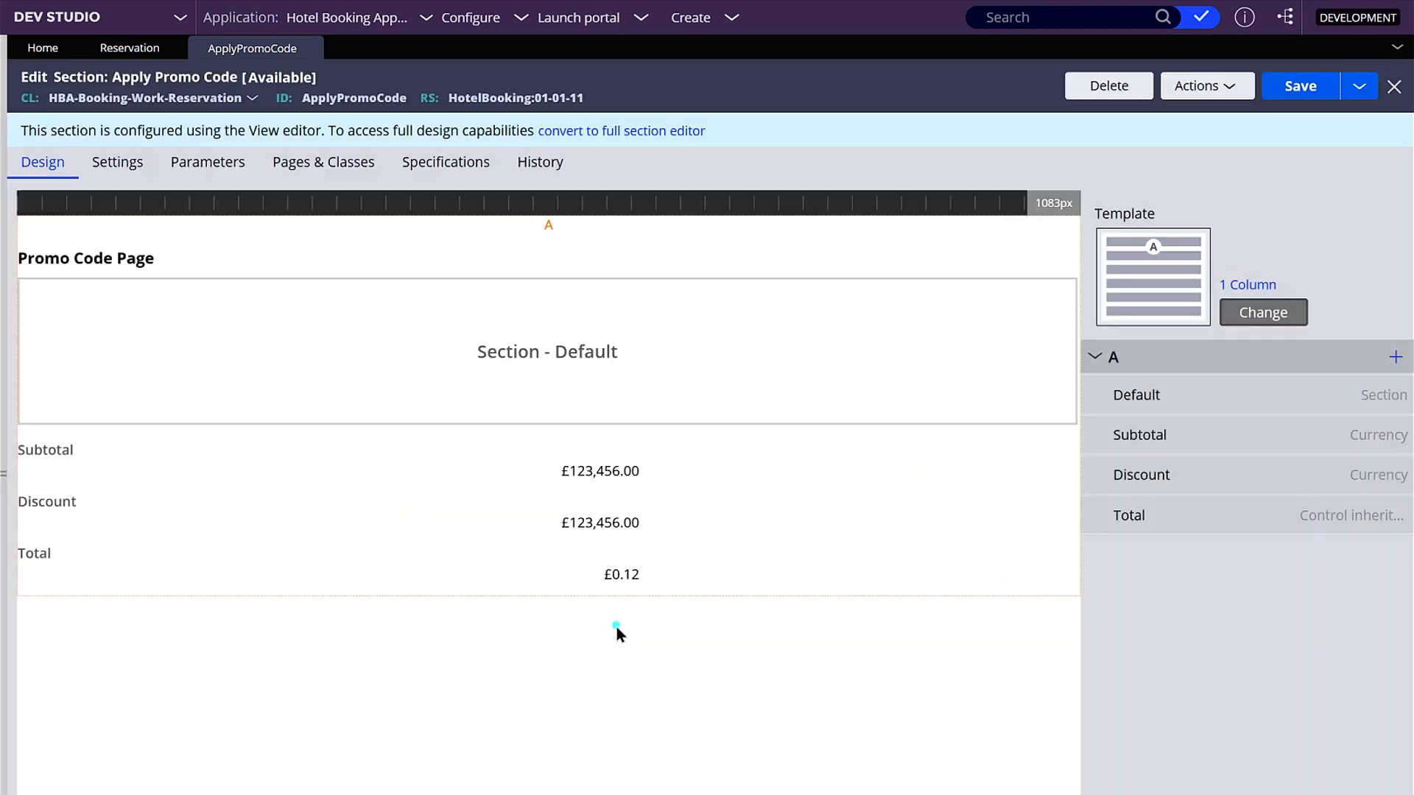
- Move the Default section into Primary information, and the Discount, Subtotal and Total fields into region B
left_click_drag(1093, 475, 1121, 396)
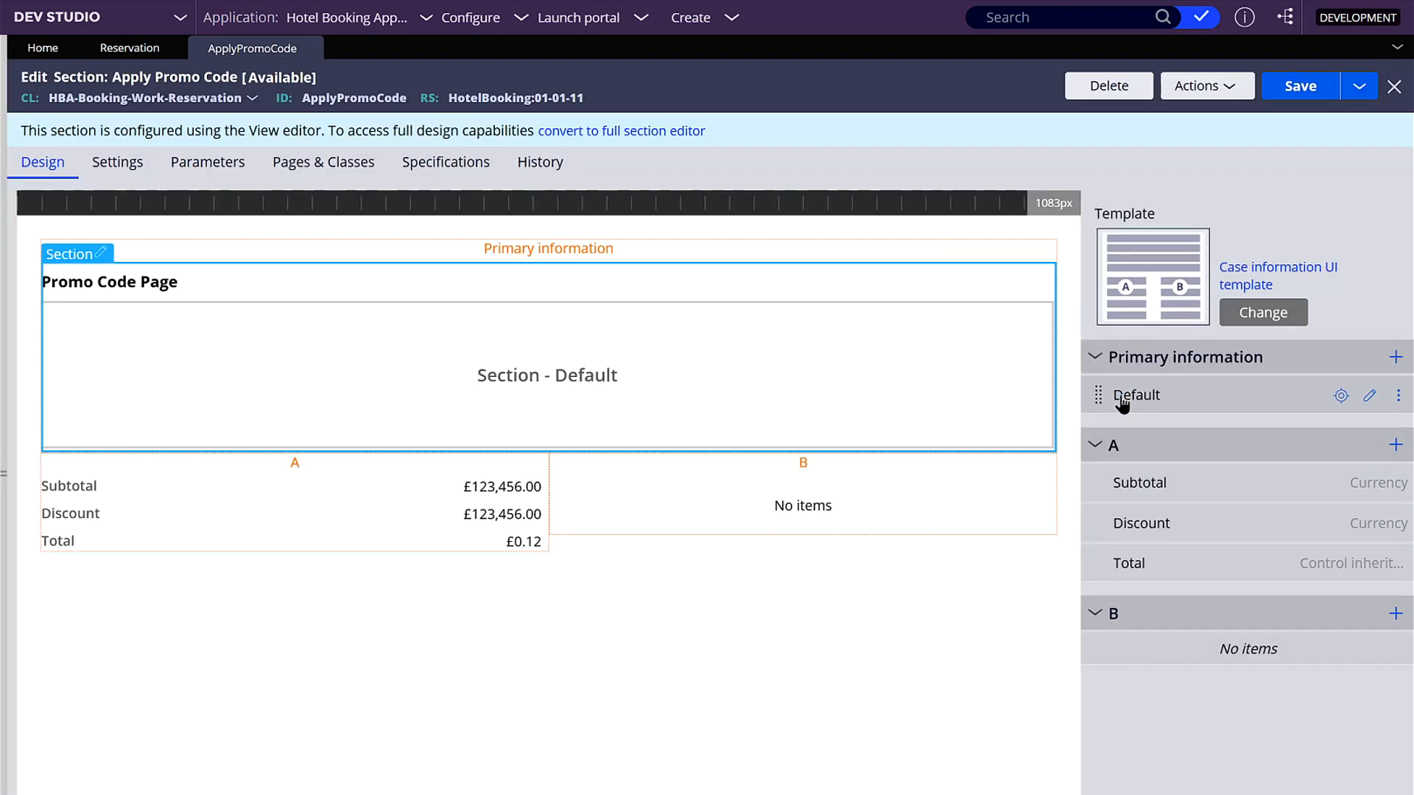
left_click_drag(1129, 564, 1102, 648)
left_click_drag(1079, 521, 1107, 539)
left_click_drag(1097, 482, 1097, 605)
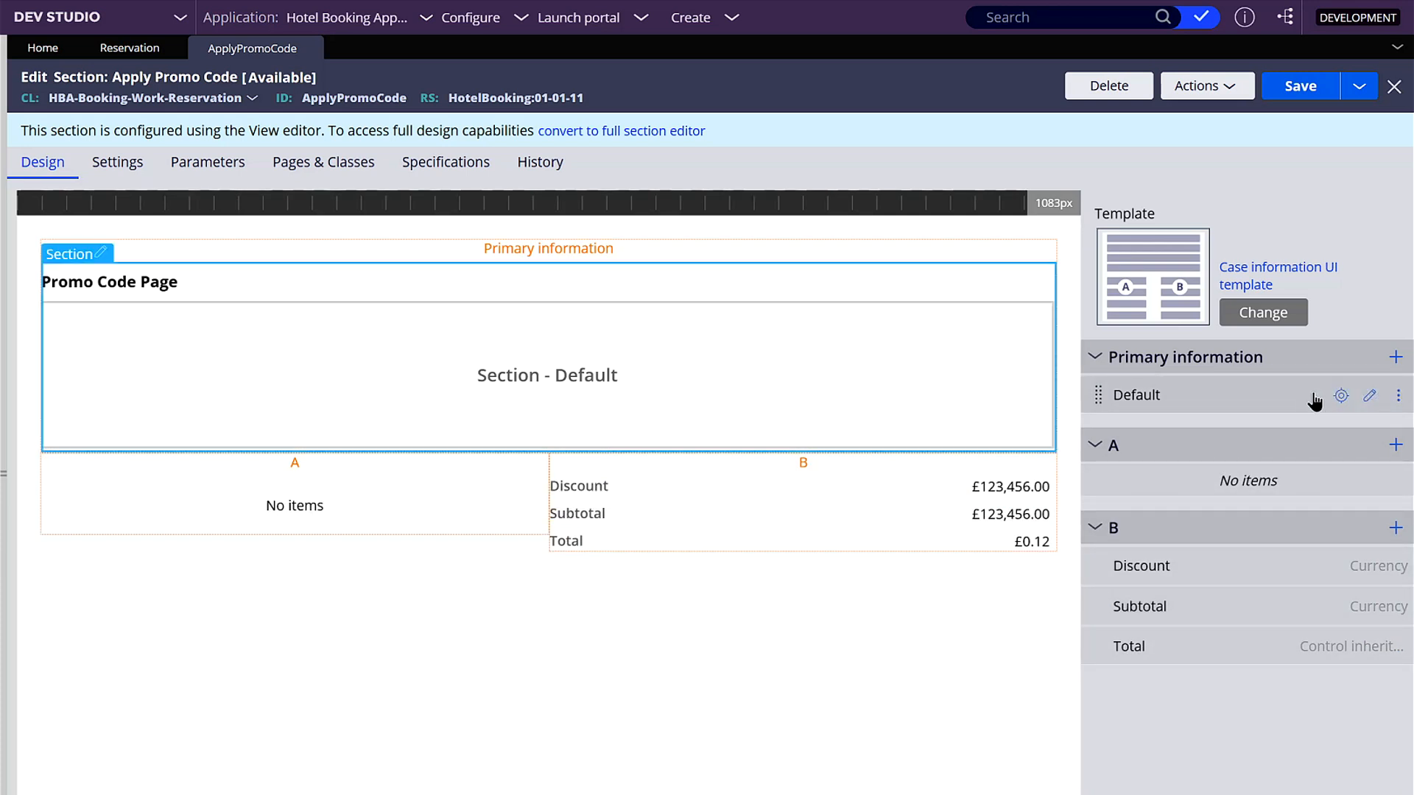
- Place Subtotal above Discount in region B, turn off the Default section's Promo Code Page heading, and save the section
left_click_drag(1095, 606, 1097, 560)
left_click(1371, 397)
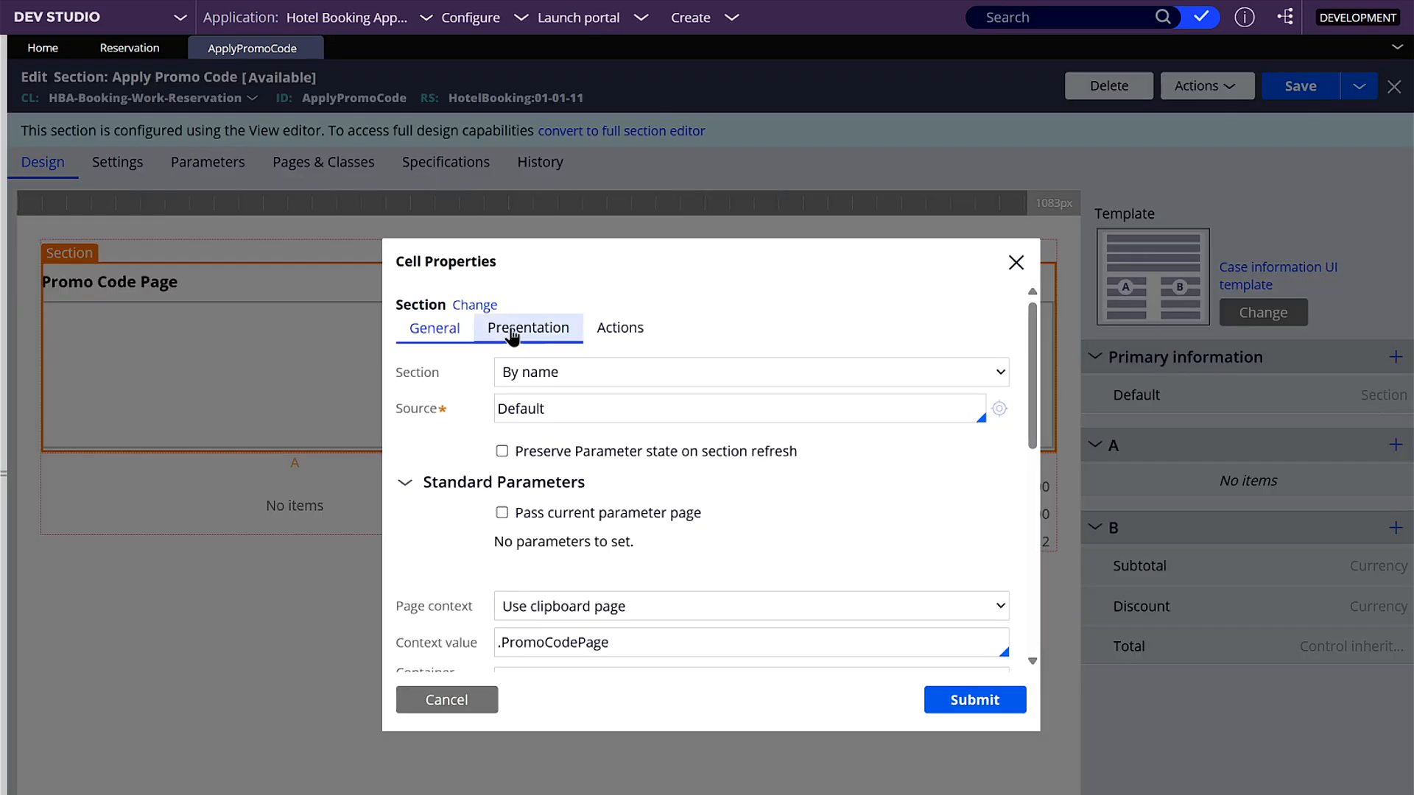
scroll(681, 530, "down", 5)
left_click(504, 475)
left_click(975, 700)
left_click(1300, 87)
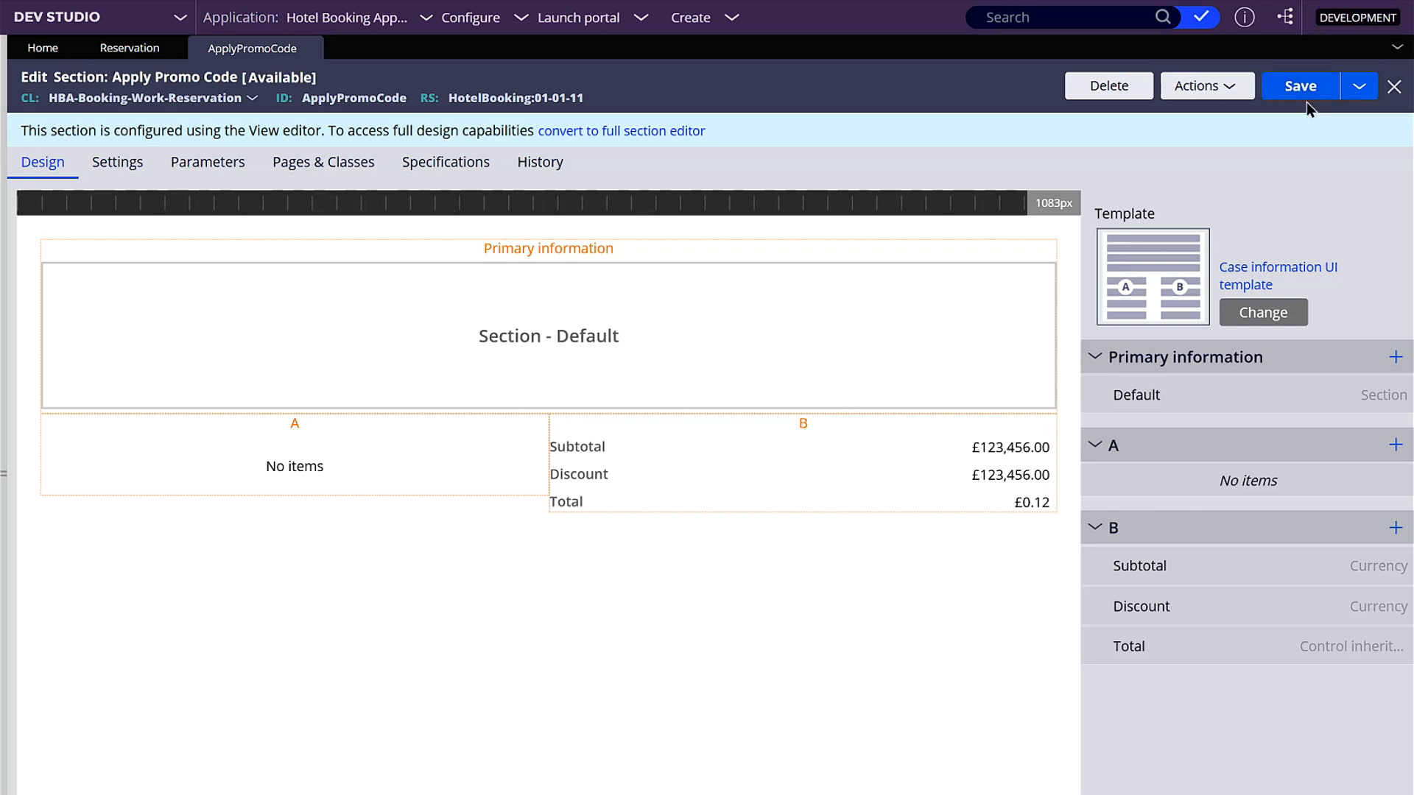
- Preview the Apply Promo Code section in a maximized window, check its Code and Discount fields, and close the preview
left_click(1198, 92)
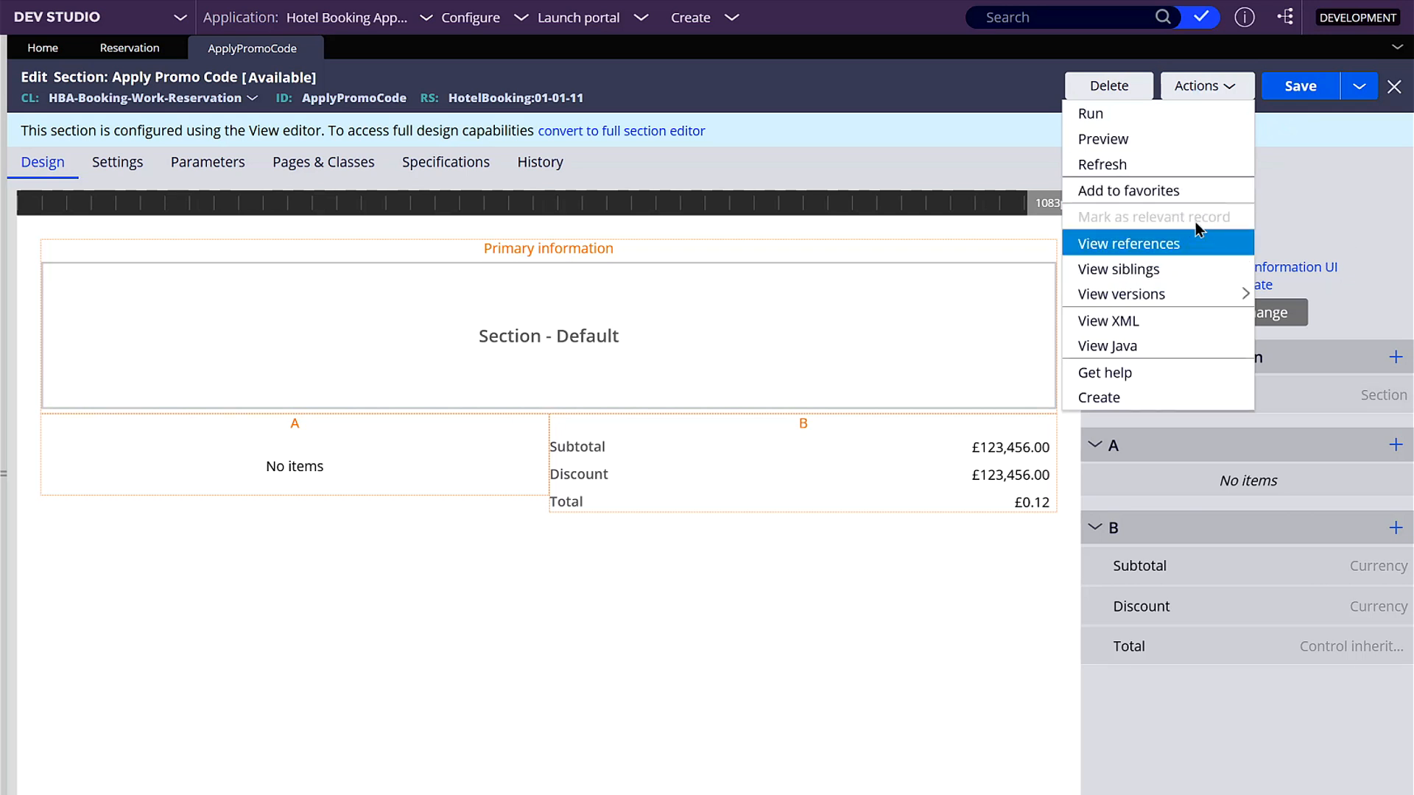
left_click(1103, 140)
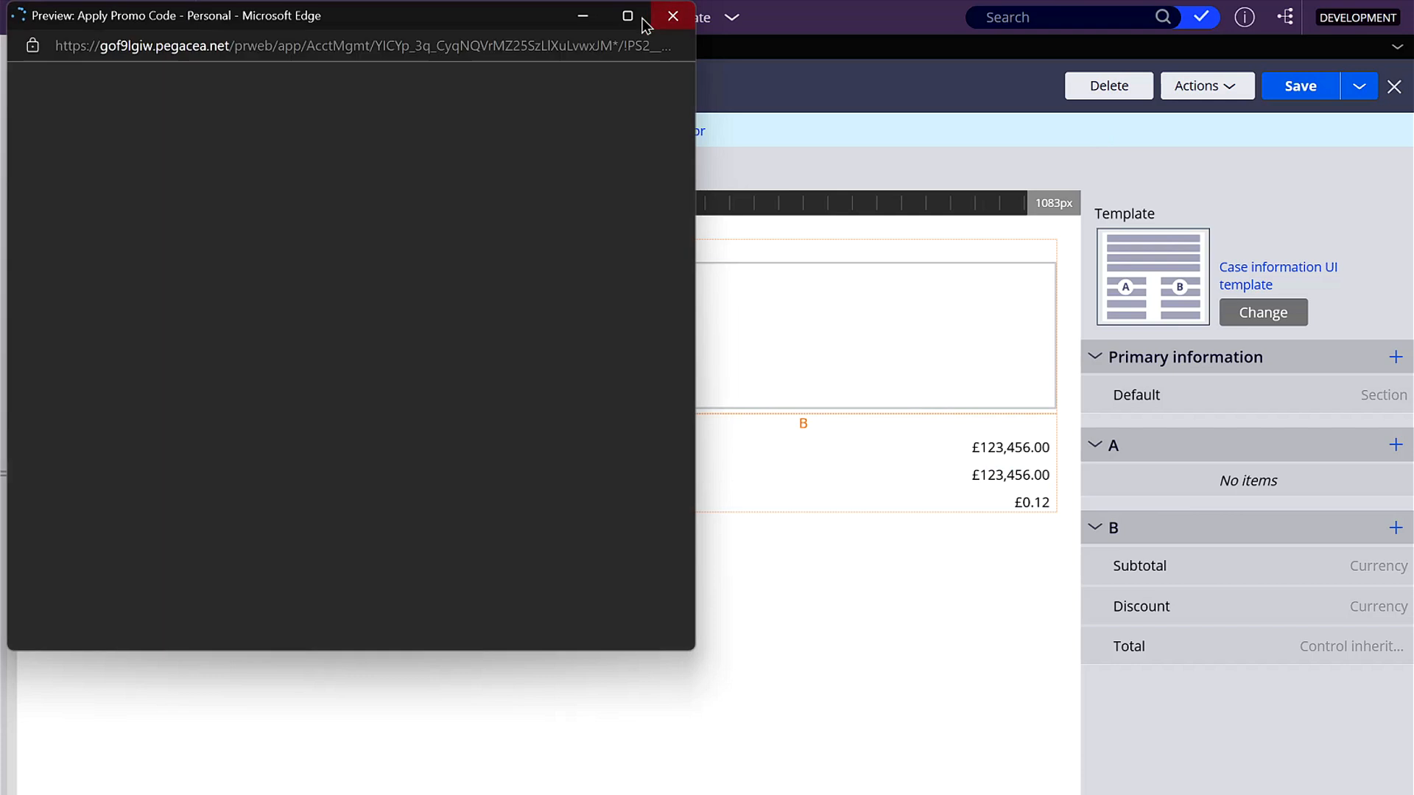
left_click(642, 20)
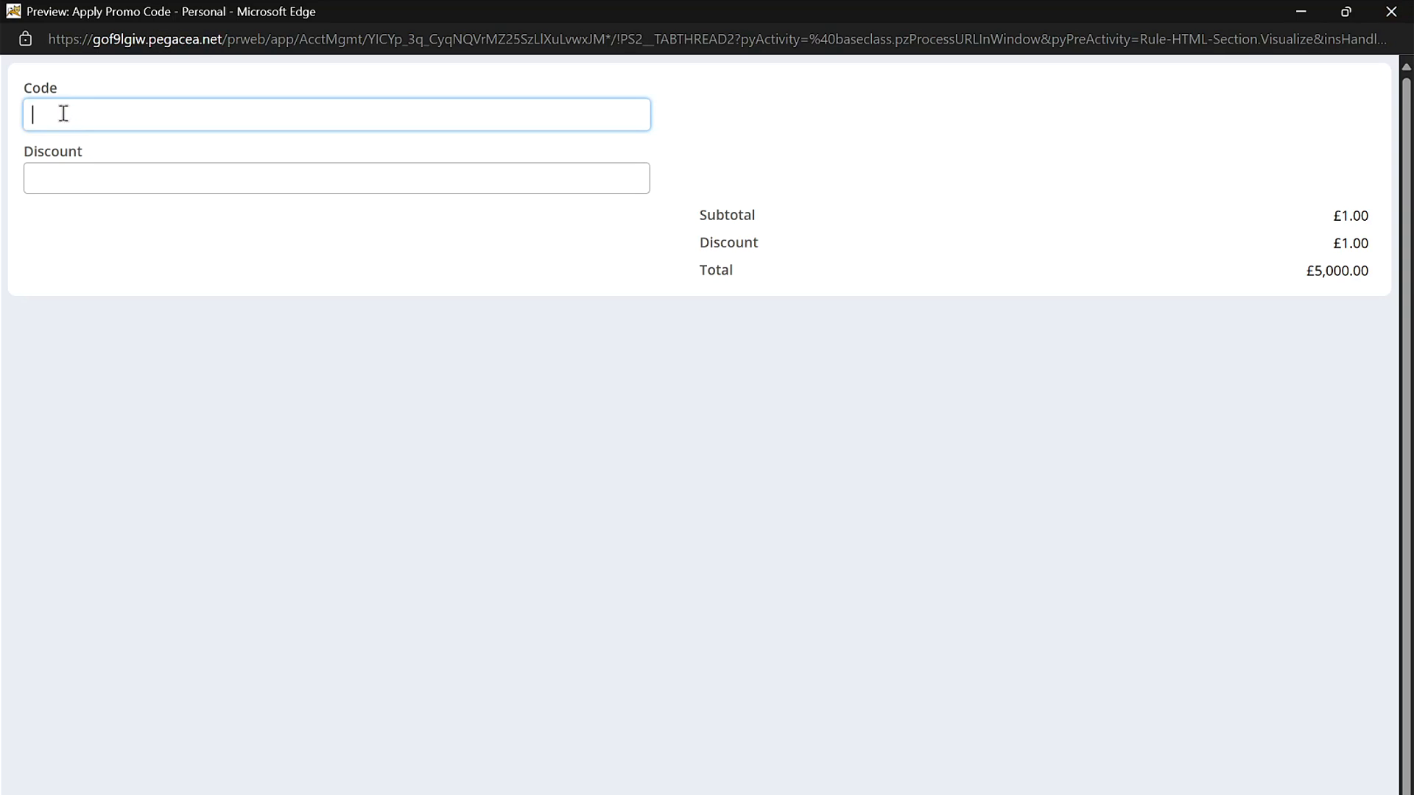
left_click(74, 171)
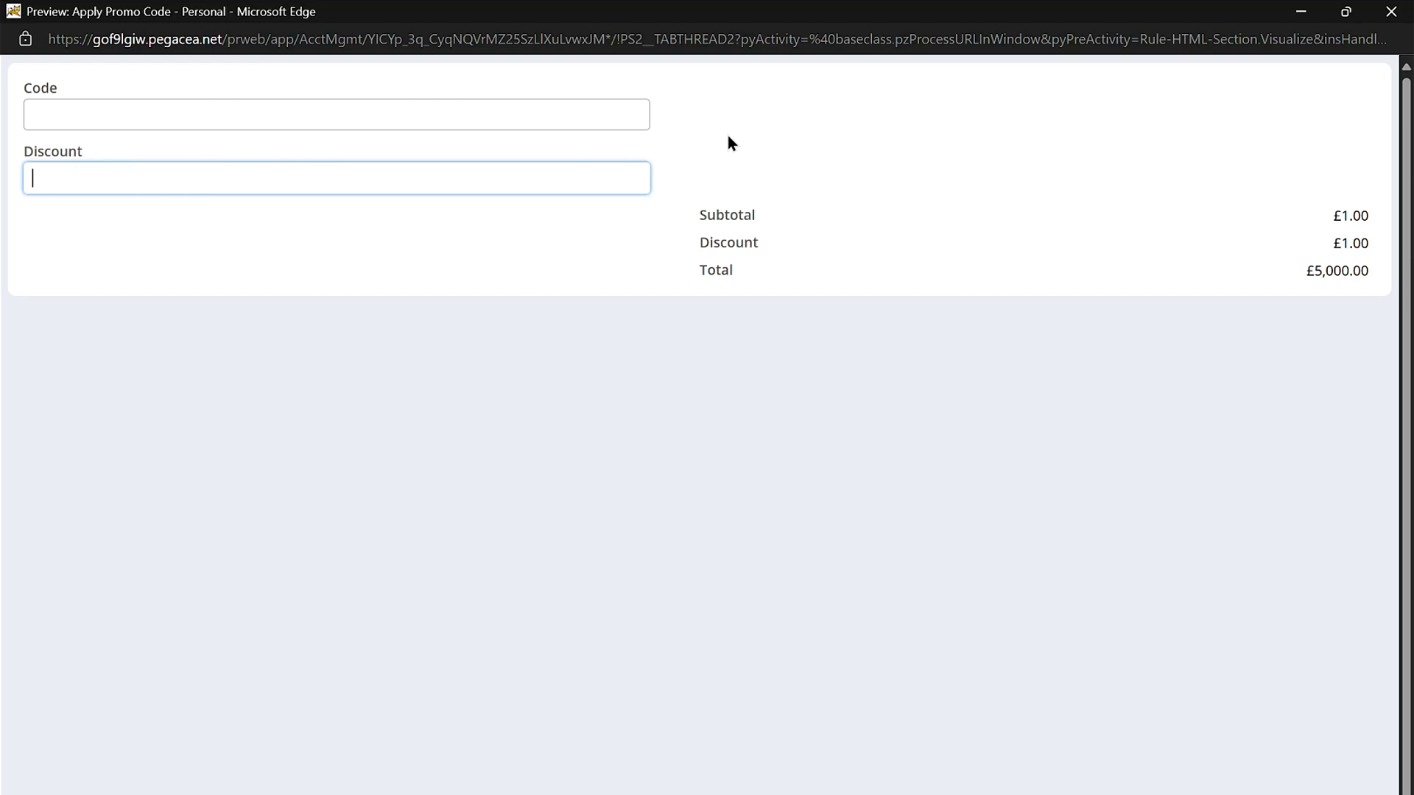
left_click(1389, 13)
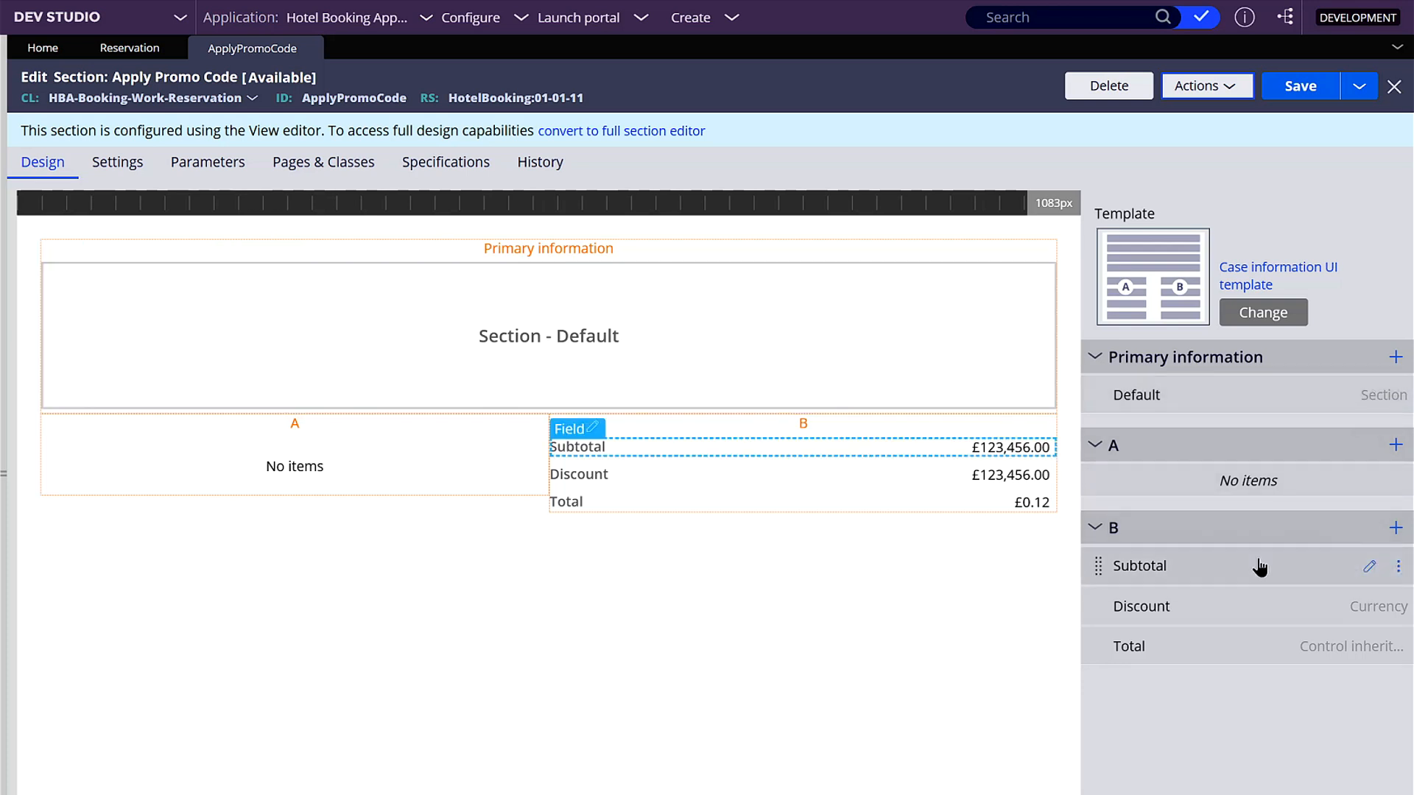
- Add a text input bound to .PromoCodePage.Code to Primary information and delete the Default section from that region
left_click(1396, 527)
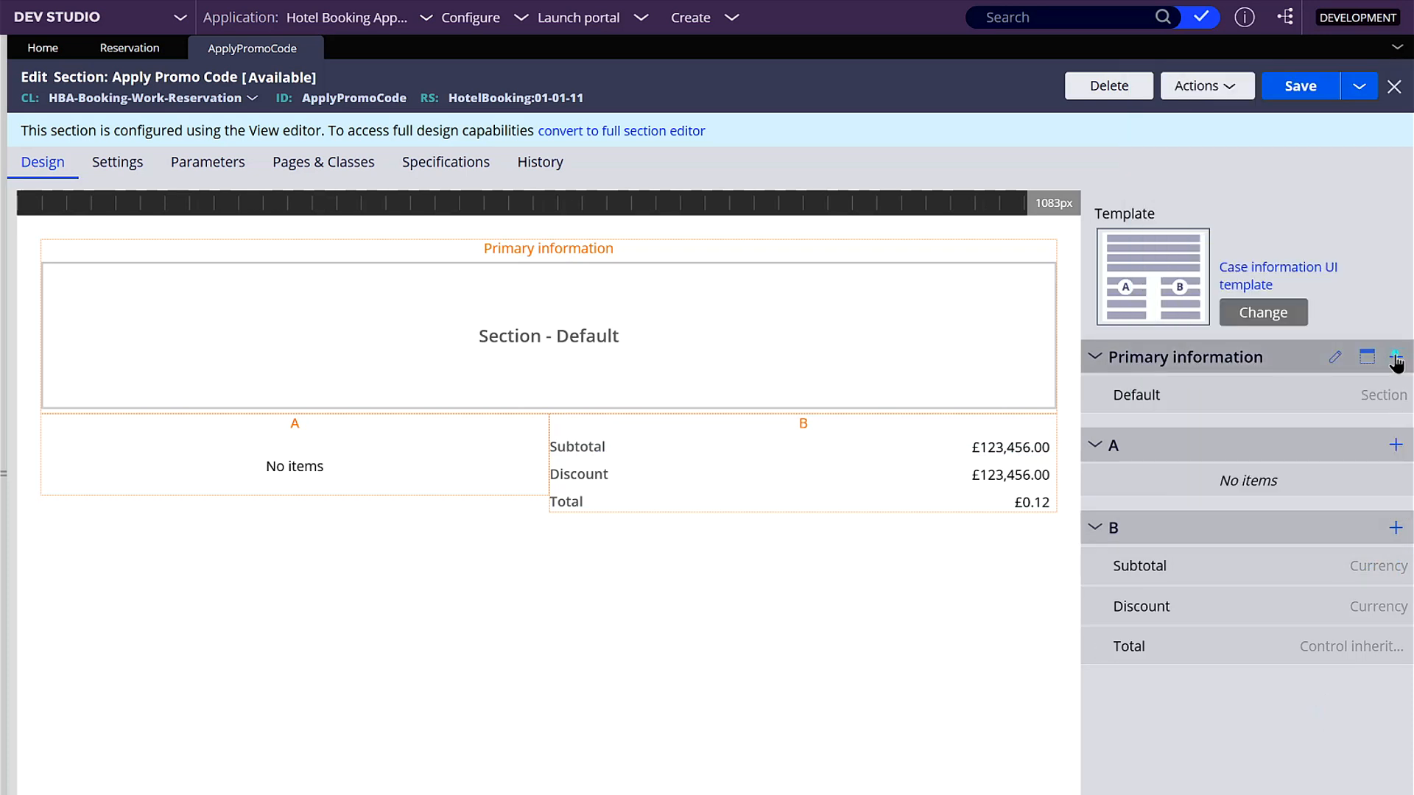
left_click(1395, 358)
left_click(1237, 431)
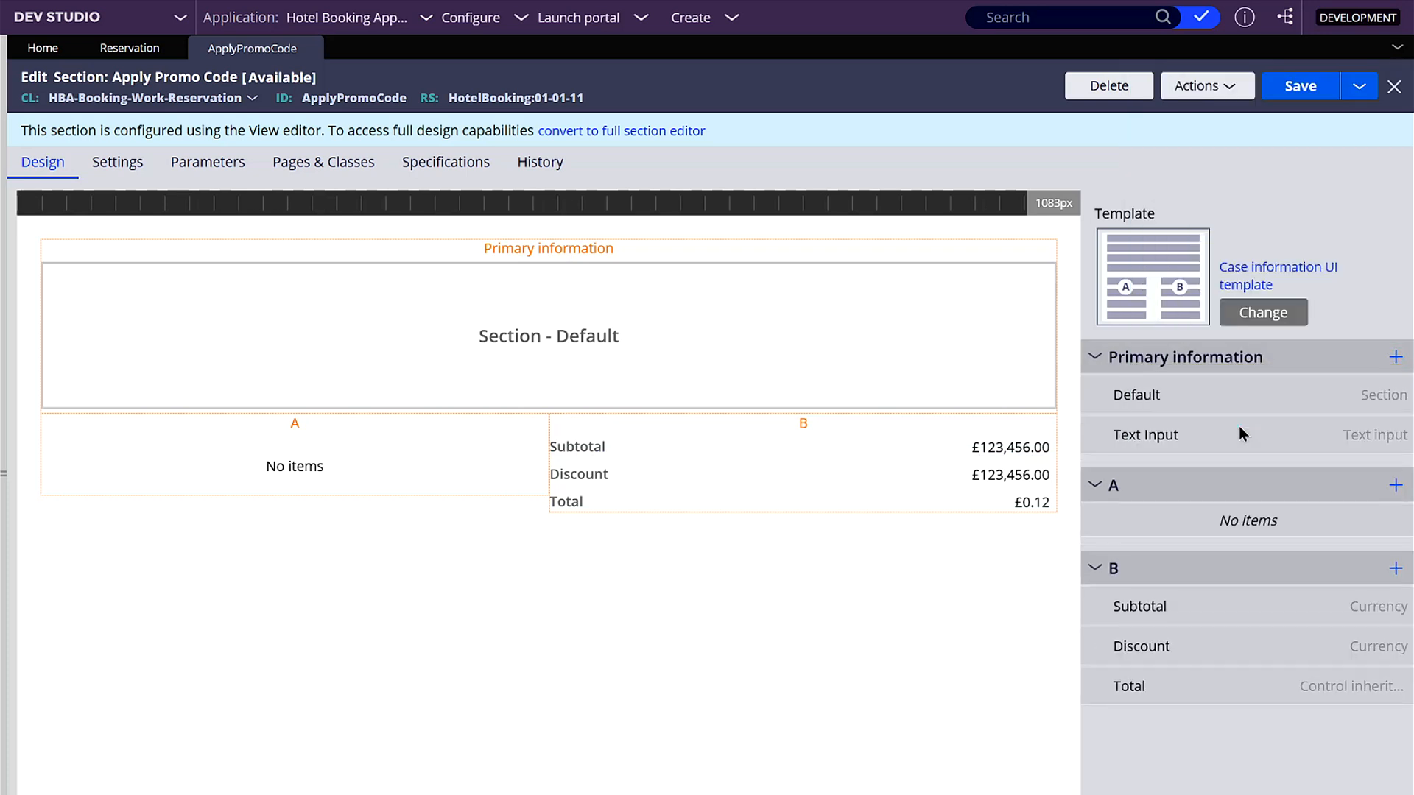
left_click(1368, 436)
left_click(590, 377)
type(".PromoCodePage.Code")
left_click(957, 698)
left_click(1398, 403)
left_click(1362, 483)
- Add another text input to Primary information and move it to the first place in region B
left_click(1395, 357)
left_click(1280, 429)
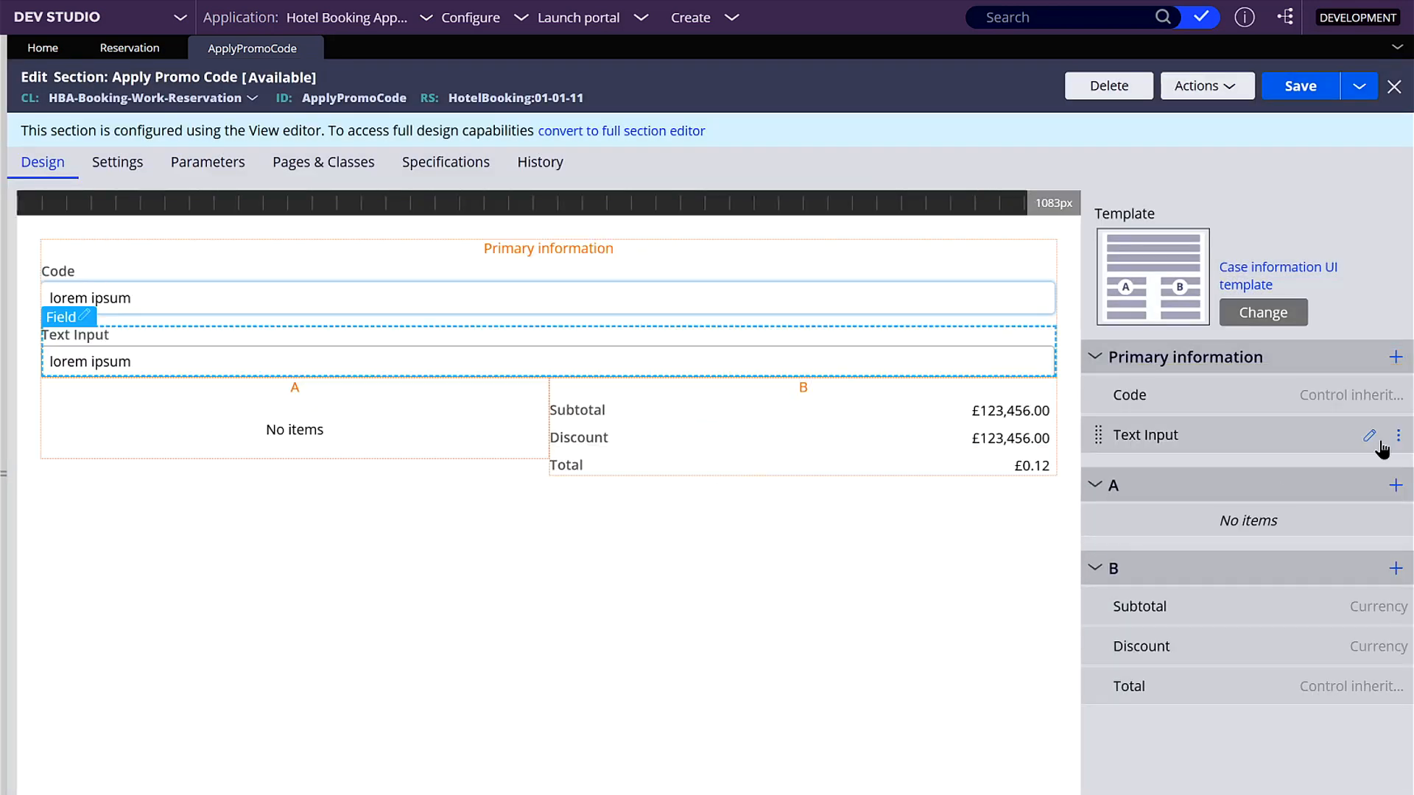
left_click_drag(1098, 435, 1104, 568)
- Bind region B's new text input to .PromoCodePage.Discount, make it read-only, and submit the cell properties
left_click(1370, 566)
left_click(570, 371)
type(".PromoCodePage")
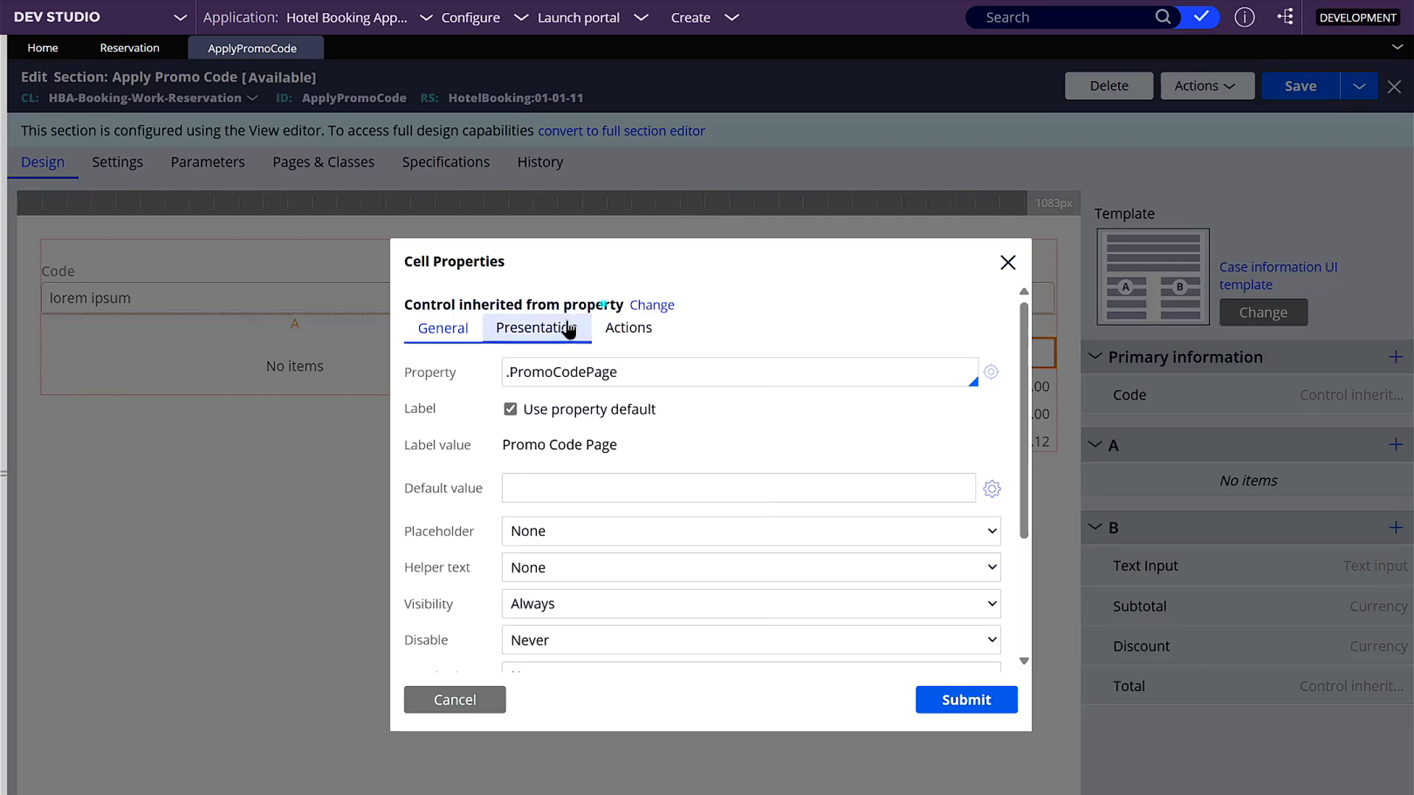
left_click(567, 328)
left_click(561, 373)
left_click(545, 431)
left_click(439, 328)
left_click(968, 702)
left_click(1368, 568)
left_click(664, 372)
type(".Discount")
left_click(966, 700)
- Replace the default label of the .PromoCodePage.Discount field with "Promo discount" and submit the cell properties
left_click(1371, 570)
left_click(511, 447)
triple_click(680, 482)
type("Discount")
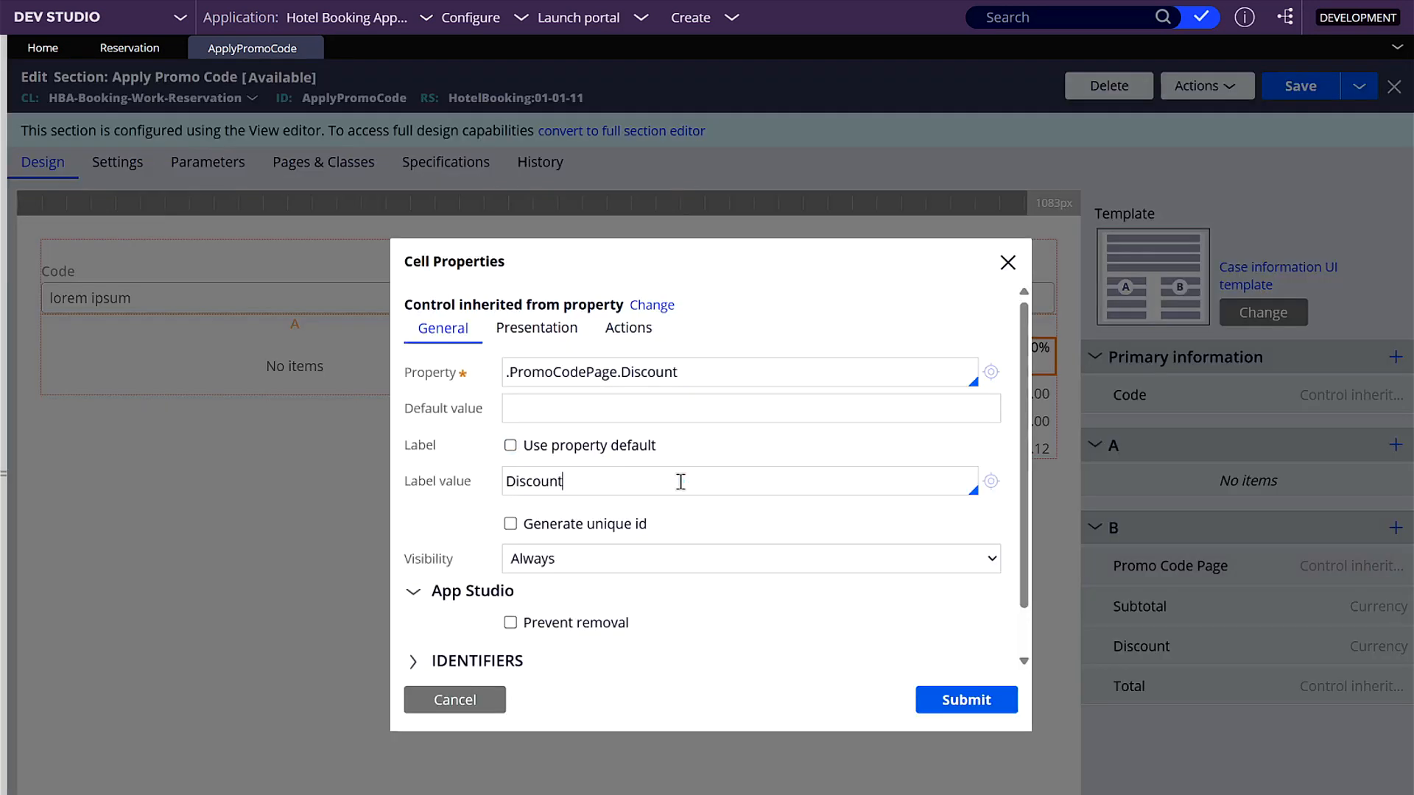
key("Home")
type("Promo d")
key("Delete")
left_click(966, 699)
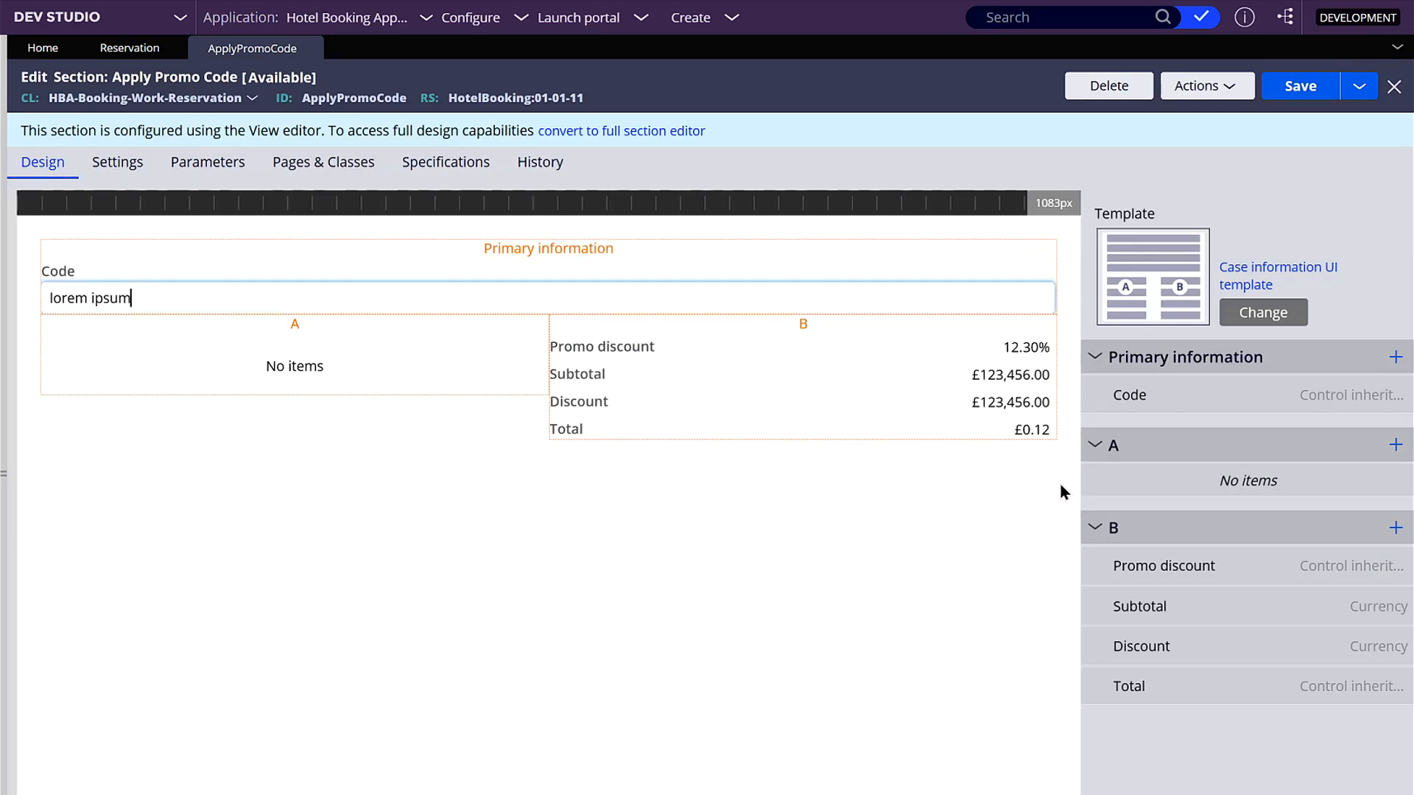
- Move the Code field from Primary information into region A and save the section
left_click_drag(1101, 396, 1102, 475)
left_click(1290, 94)
mouse_move(1335, 359)
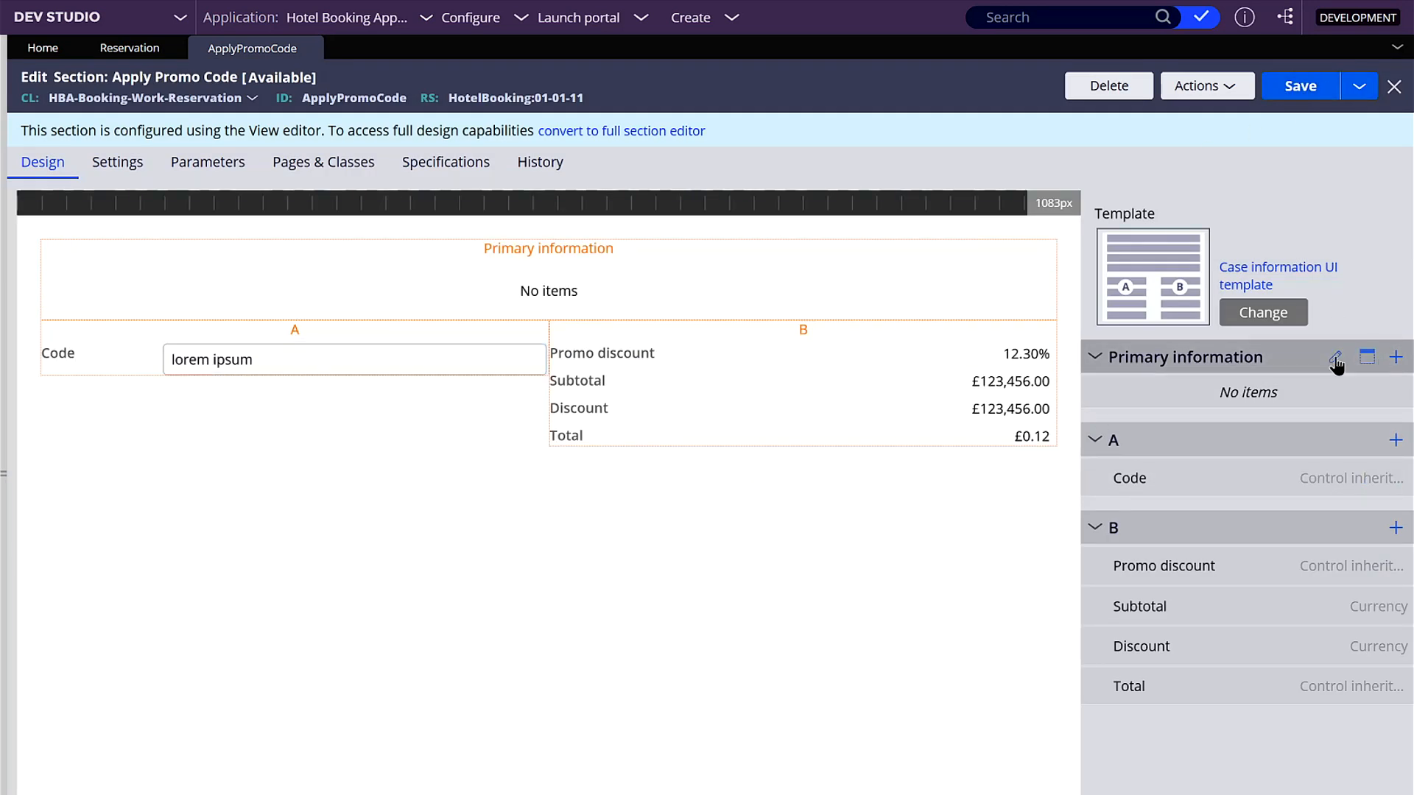
- Preview the rearranged section in a maximized window, close the preview, and save the section
left_click(1200, 85)
left_click(1144, 135)
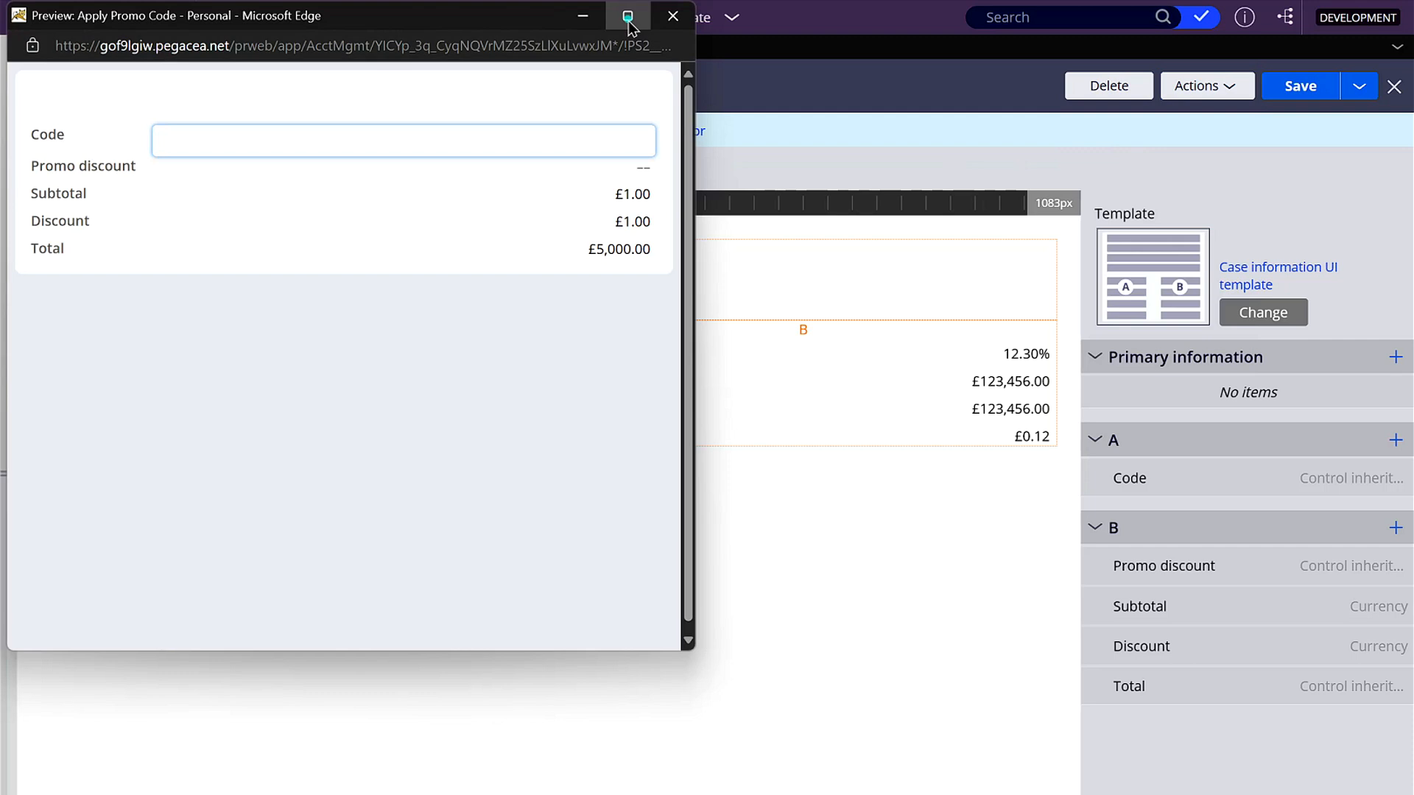
left_click(628, 17)
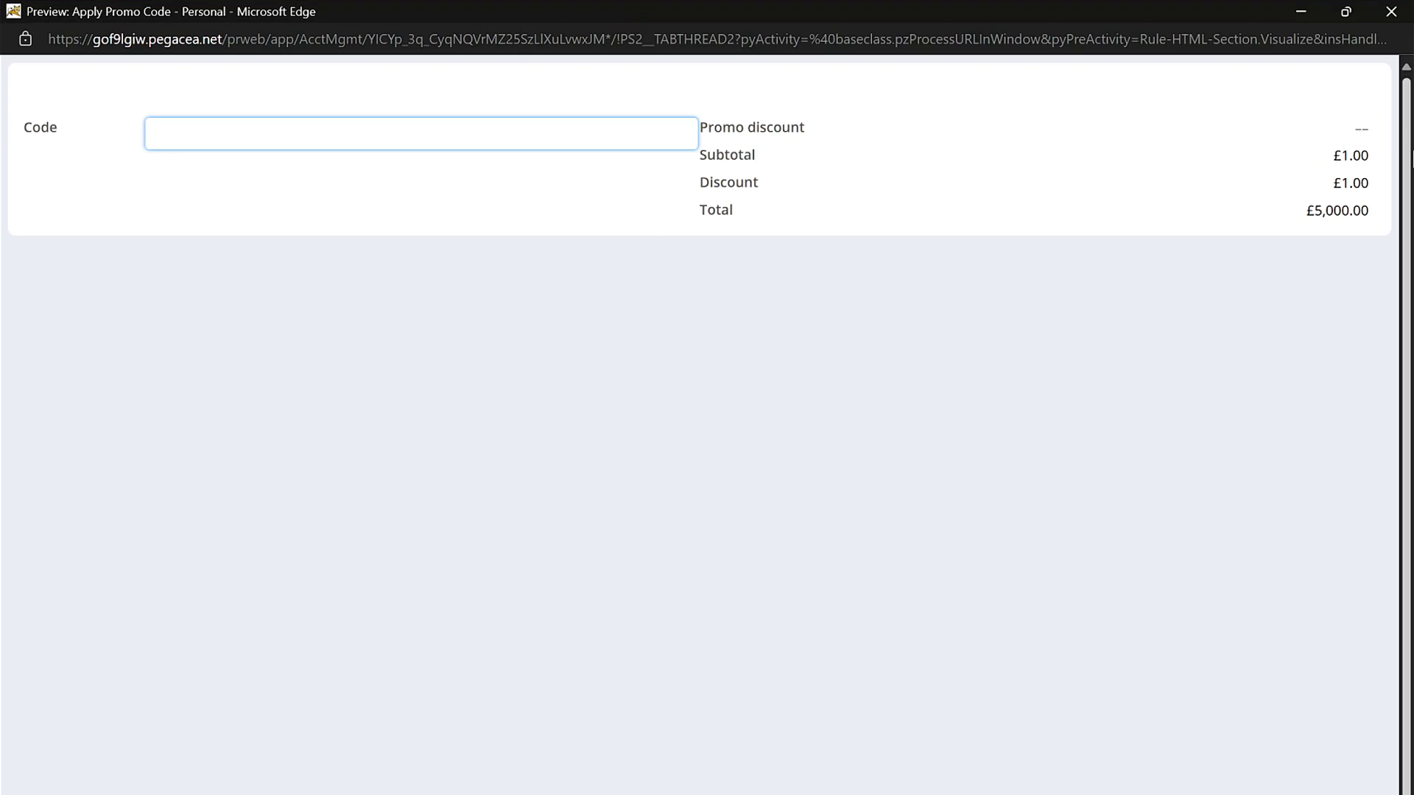
left_click(1390, 21)
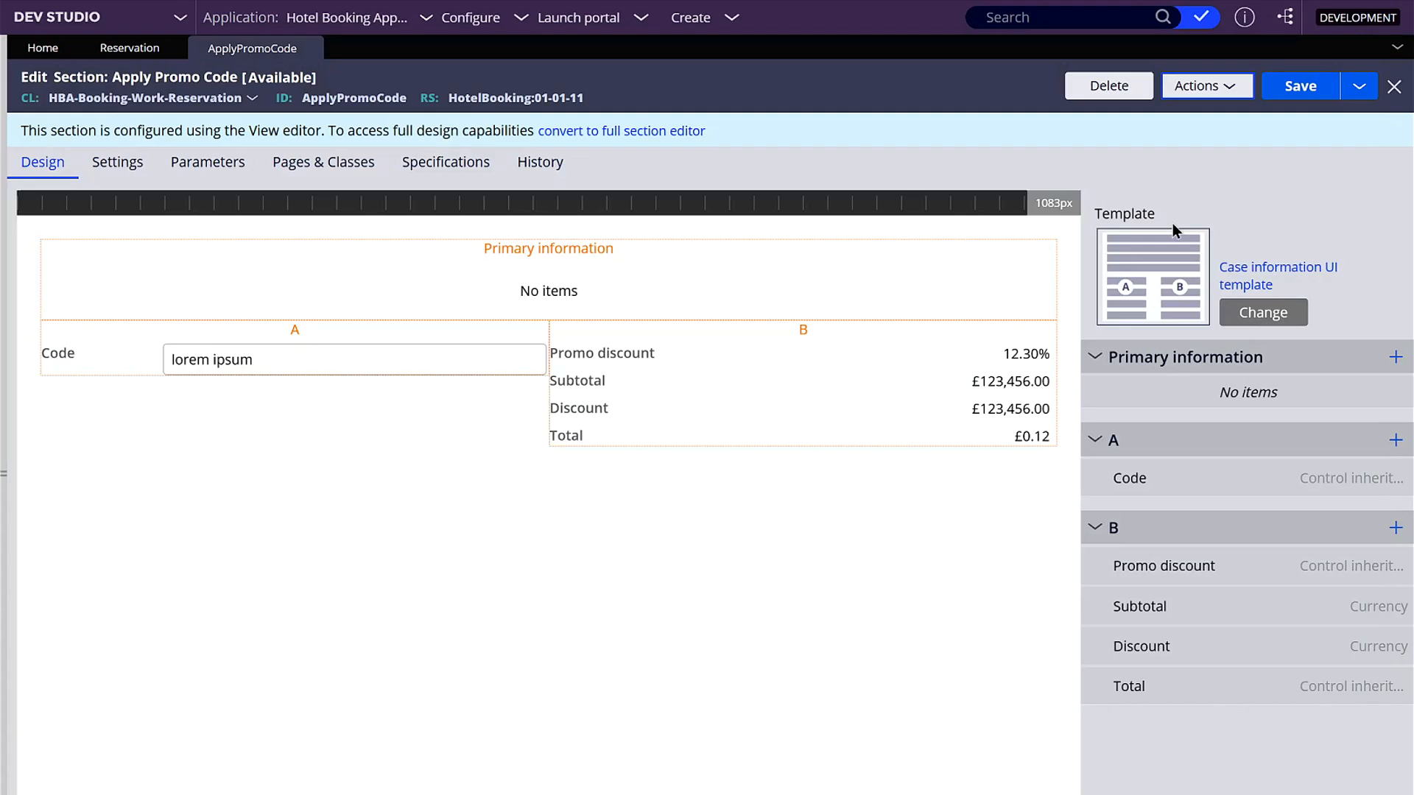
left_click(1299, 88)
- Open the PromoCodePage property from the Reservation class's data model
left_click(7, 475)
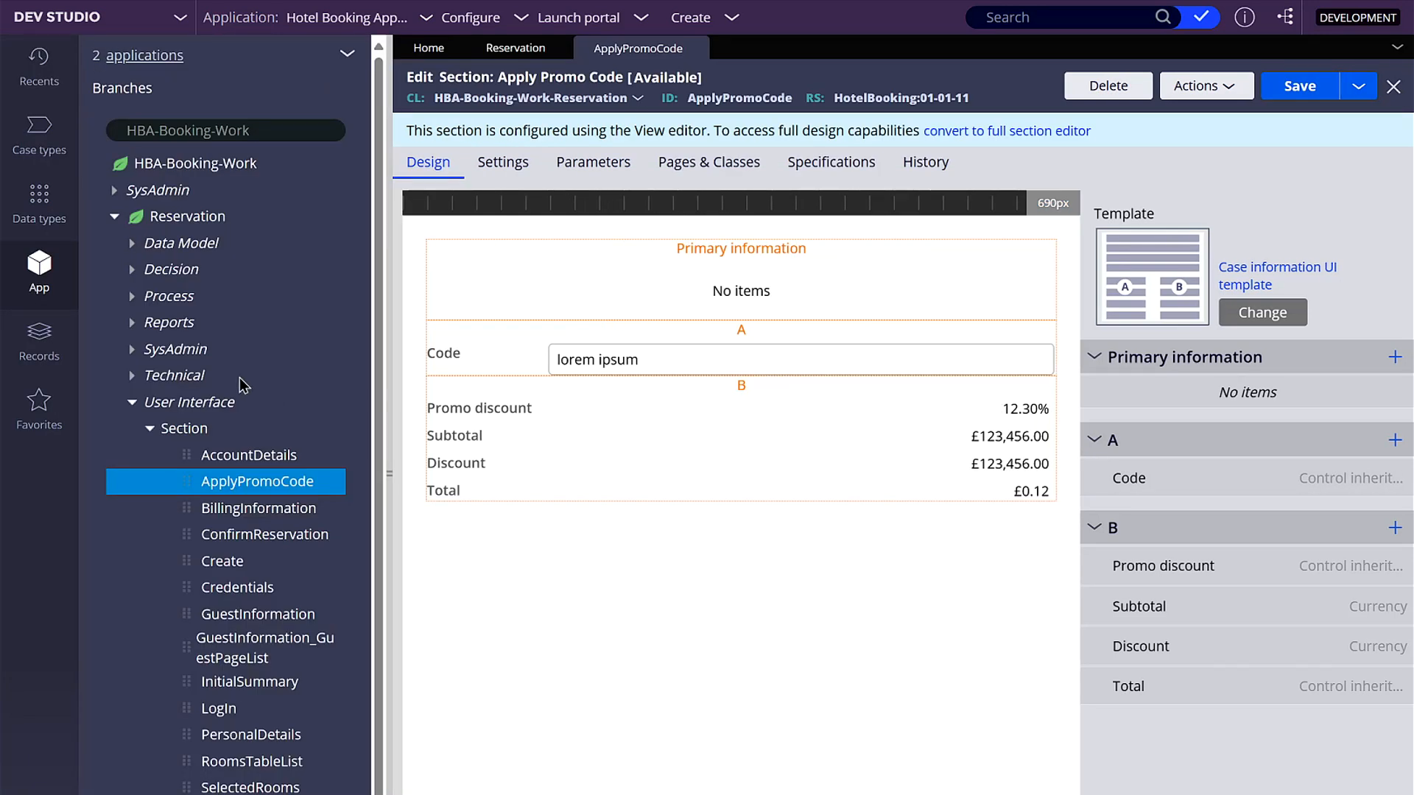
left_click(133, 402)
left_click(123, 245)
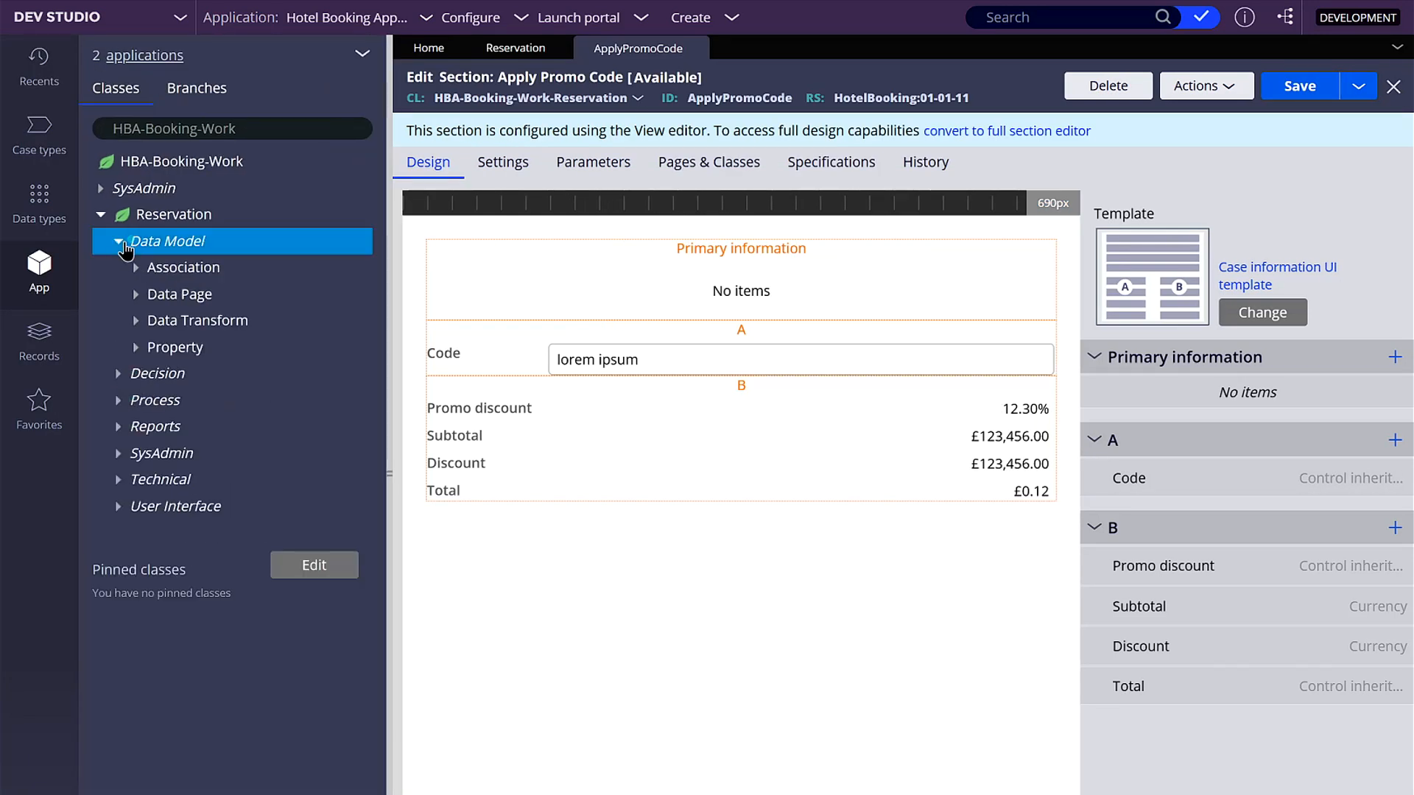
left_click(135, 347)
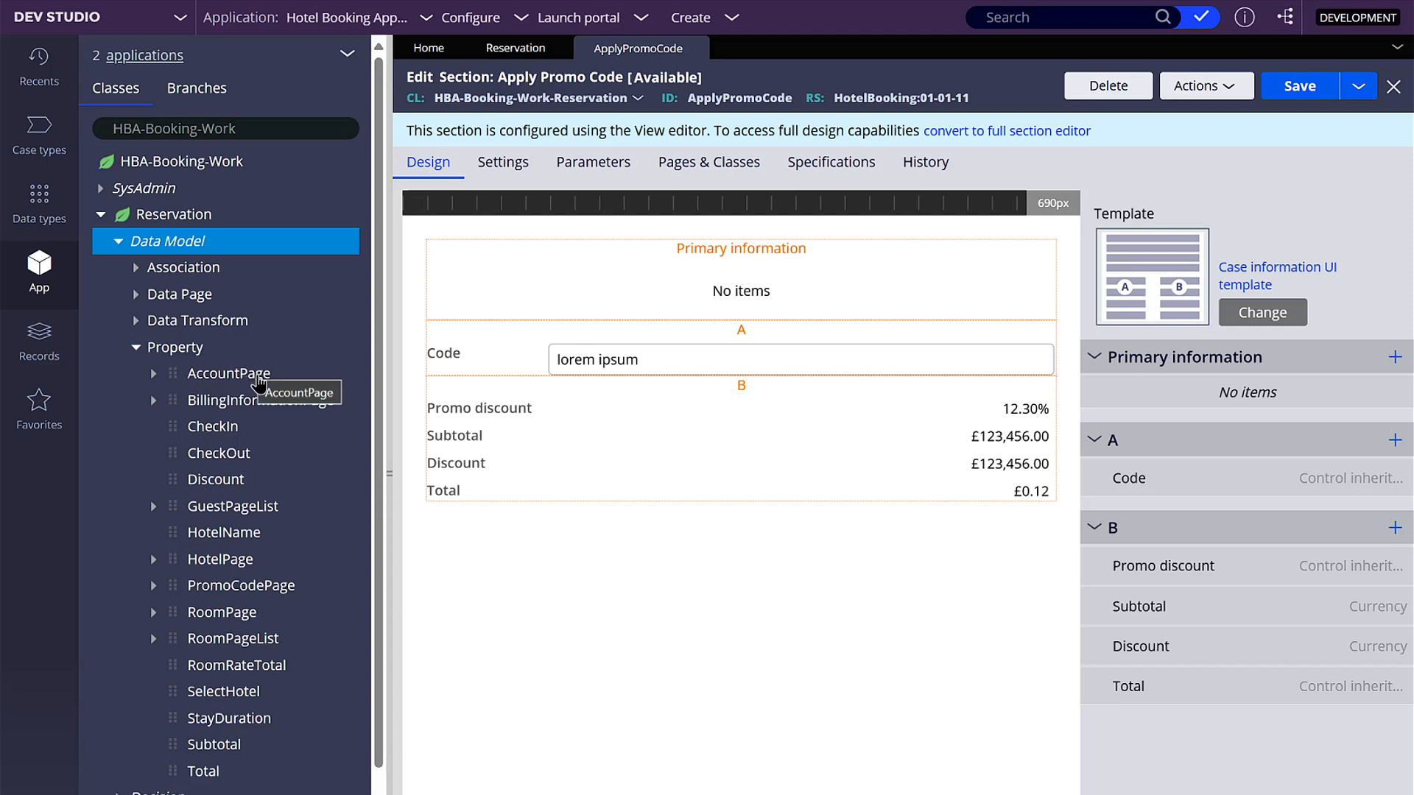
left_click(274, 586)
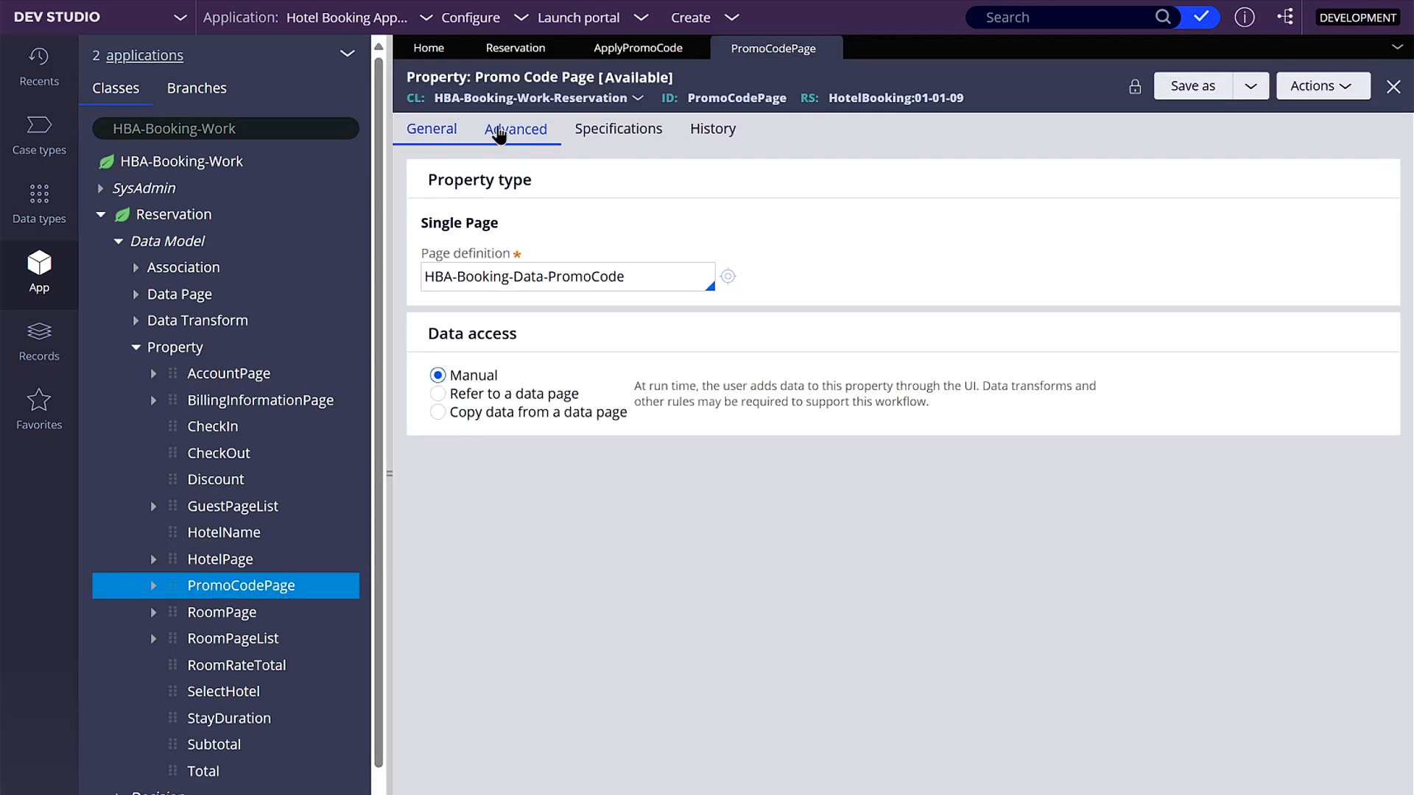
- Set the PromoCodePage property's data access to Copy data from a data page, using D_PromoCode
left_click_drag(429, 342, 552, 321)
left_click(552, 324)
left_click(437, 413)
type("D_")
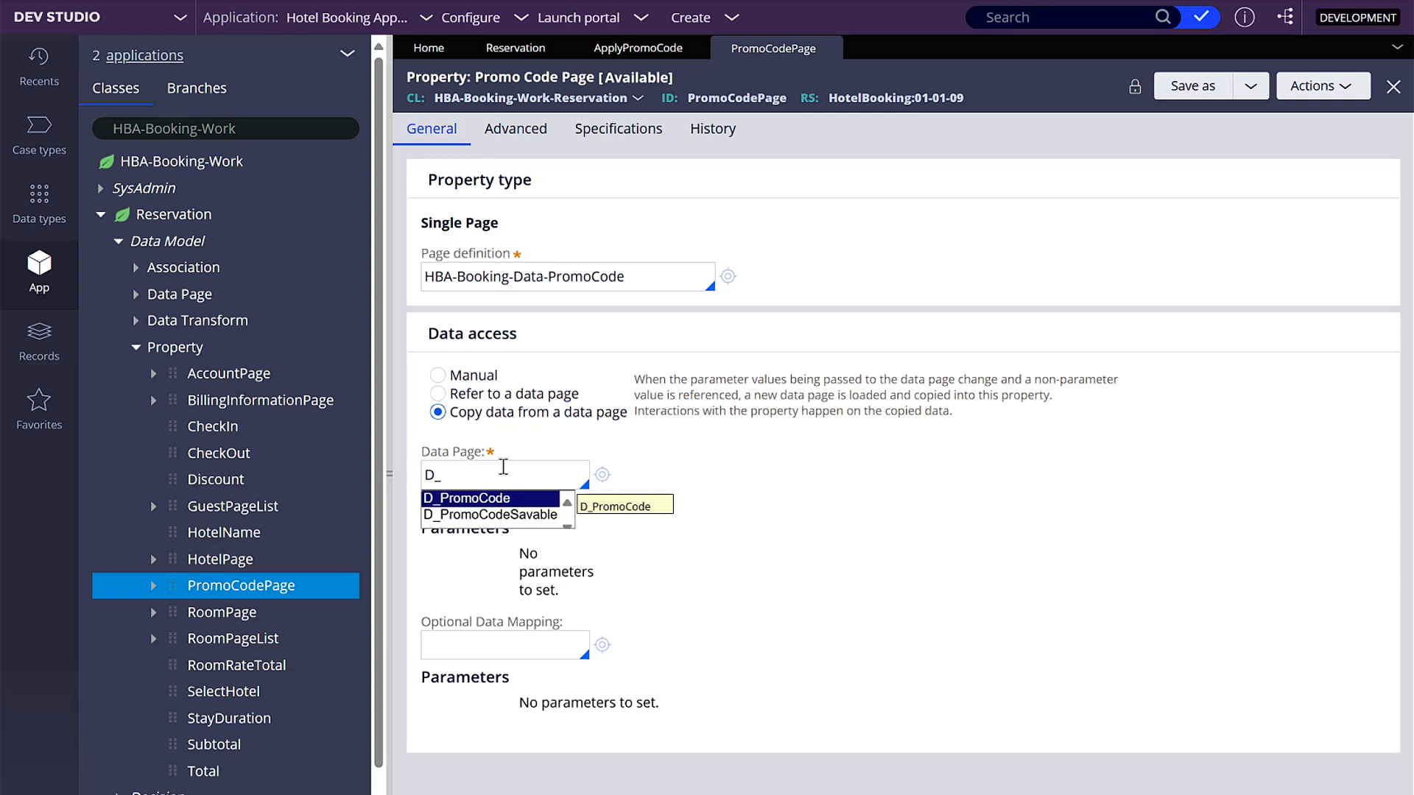
left_click(440, 502)
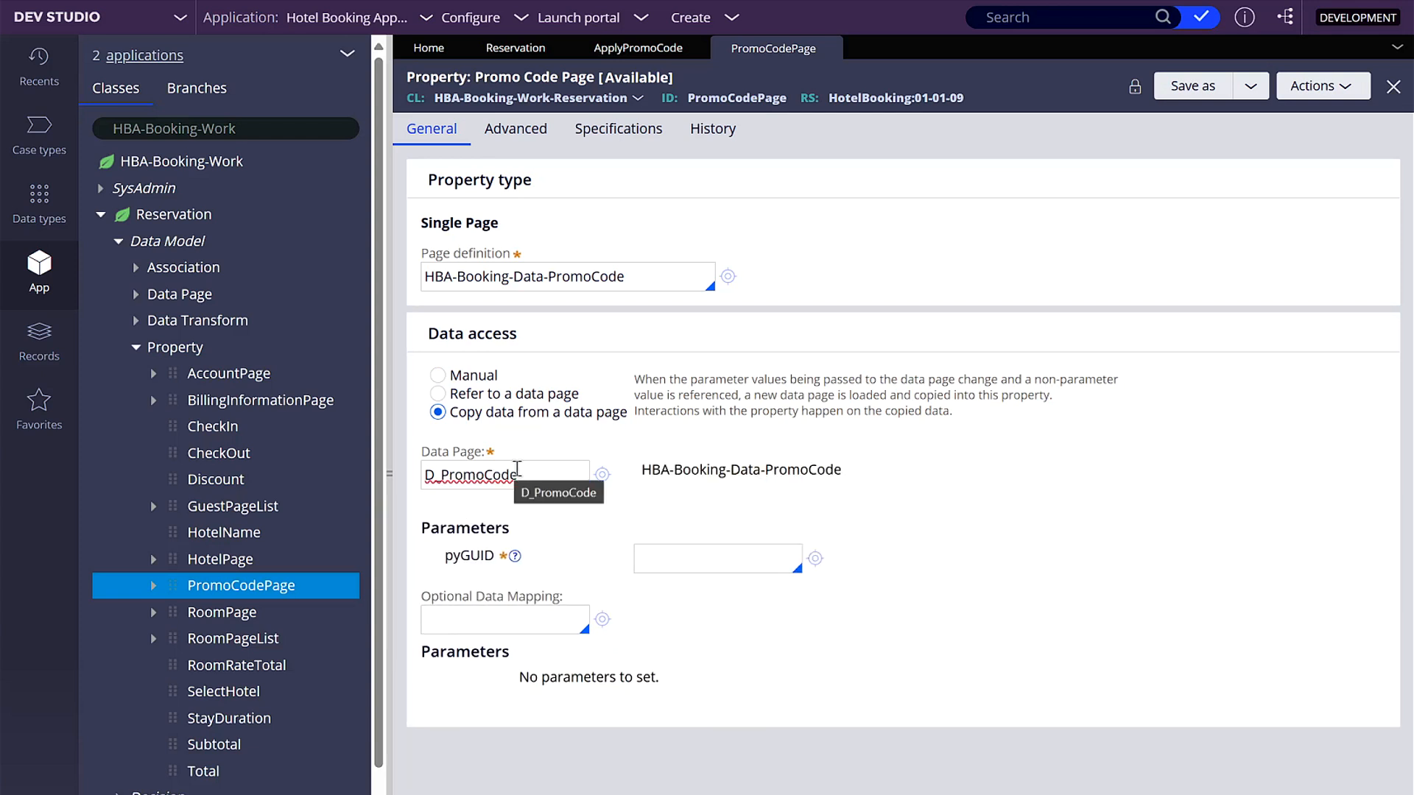
left_click(699, 561)
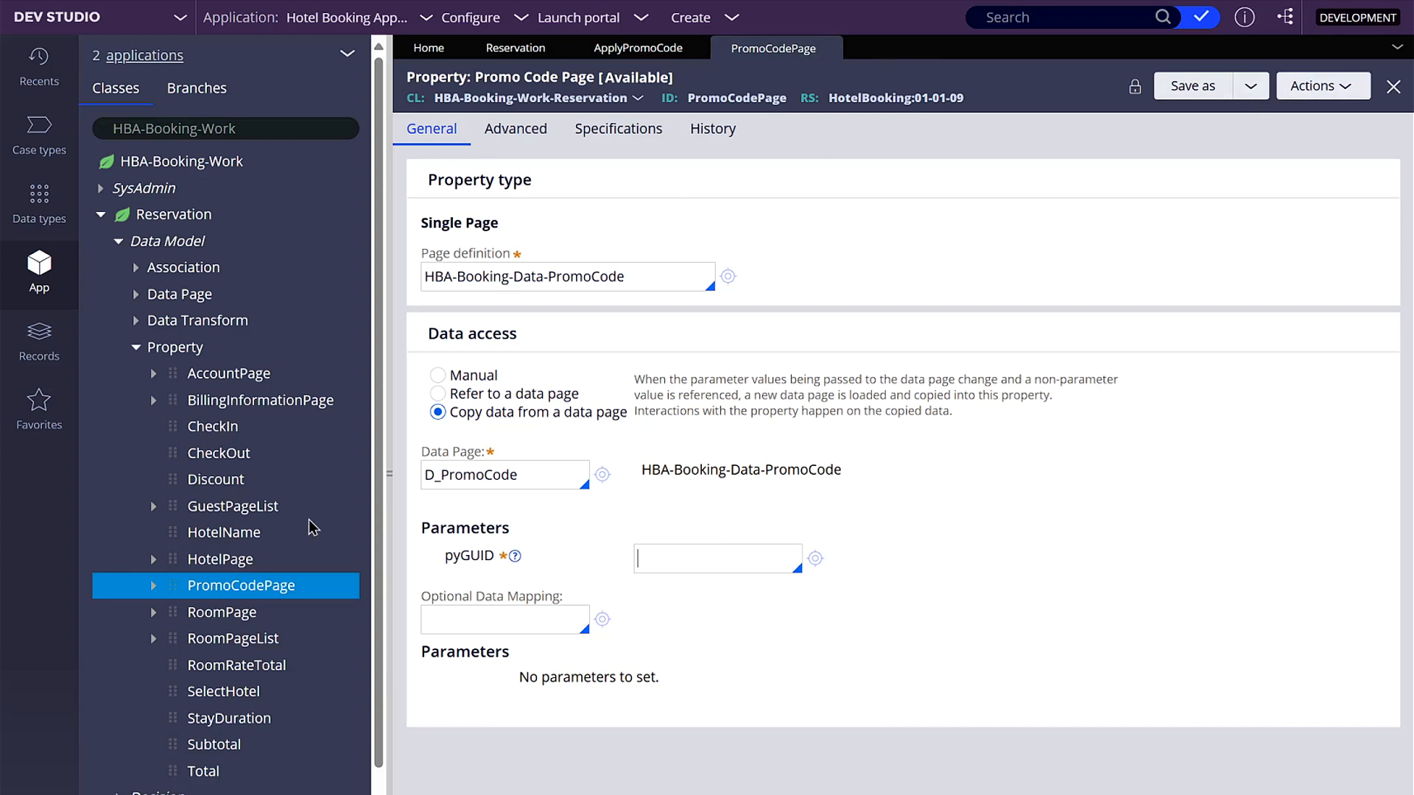
- Create and open a data page labelled "Promo by Code" for the Promo Code data type in ruleset HotelBooking 01-01-11
left_click(41, 206)
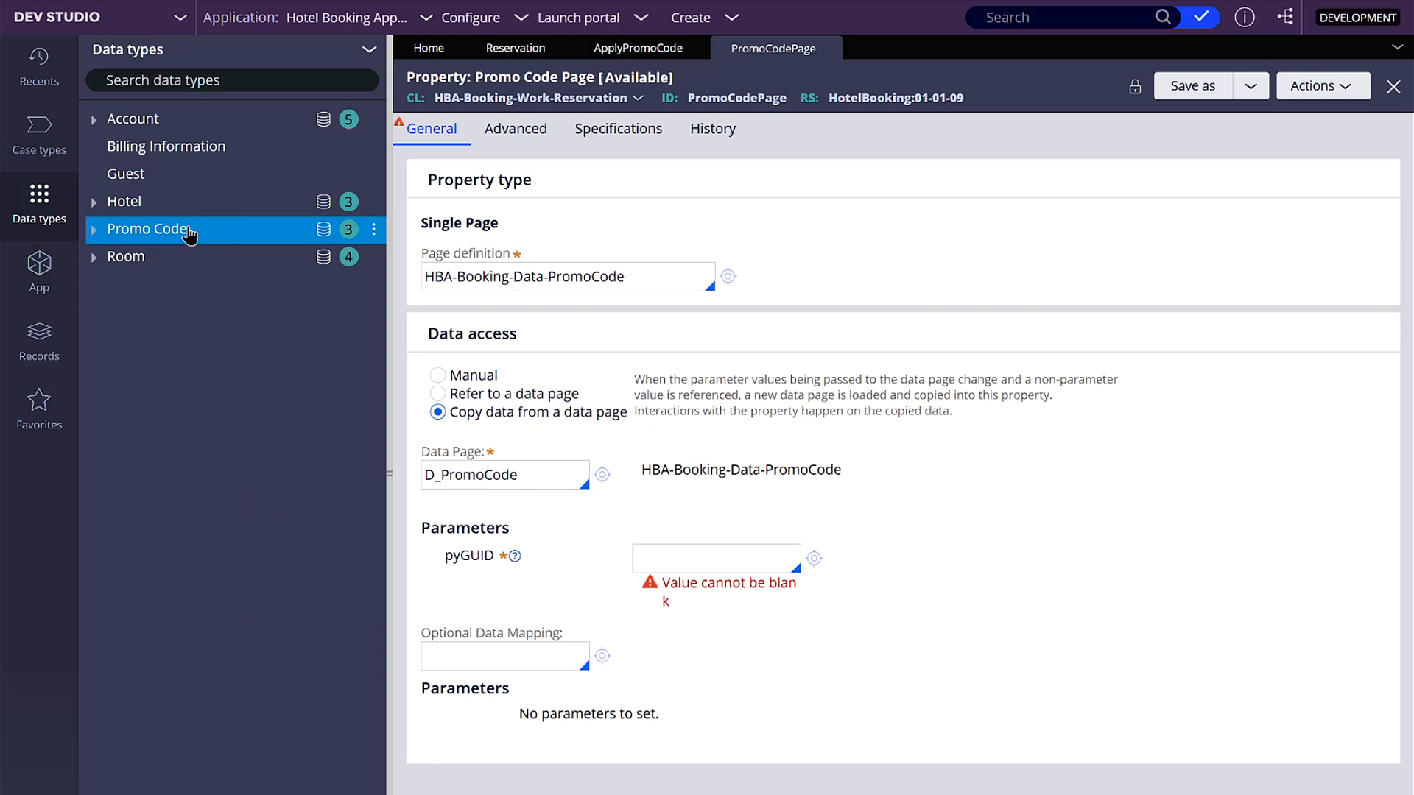
left_click(374, 230)
left_click(405, 303)
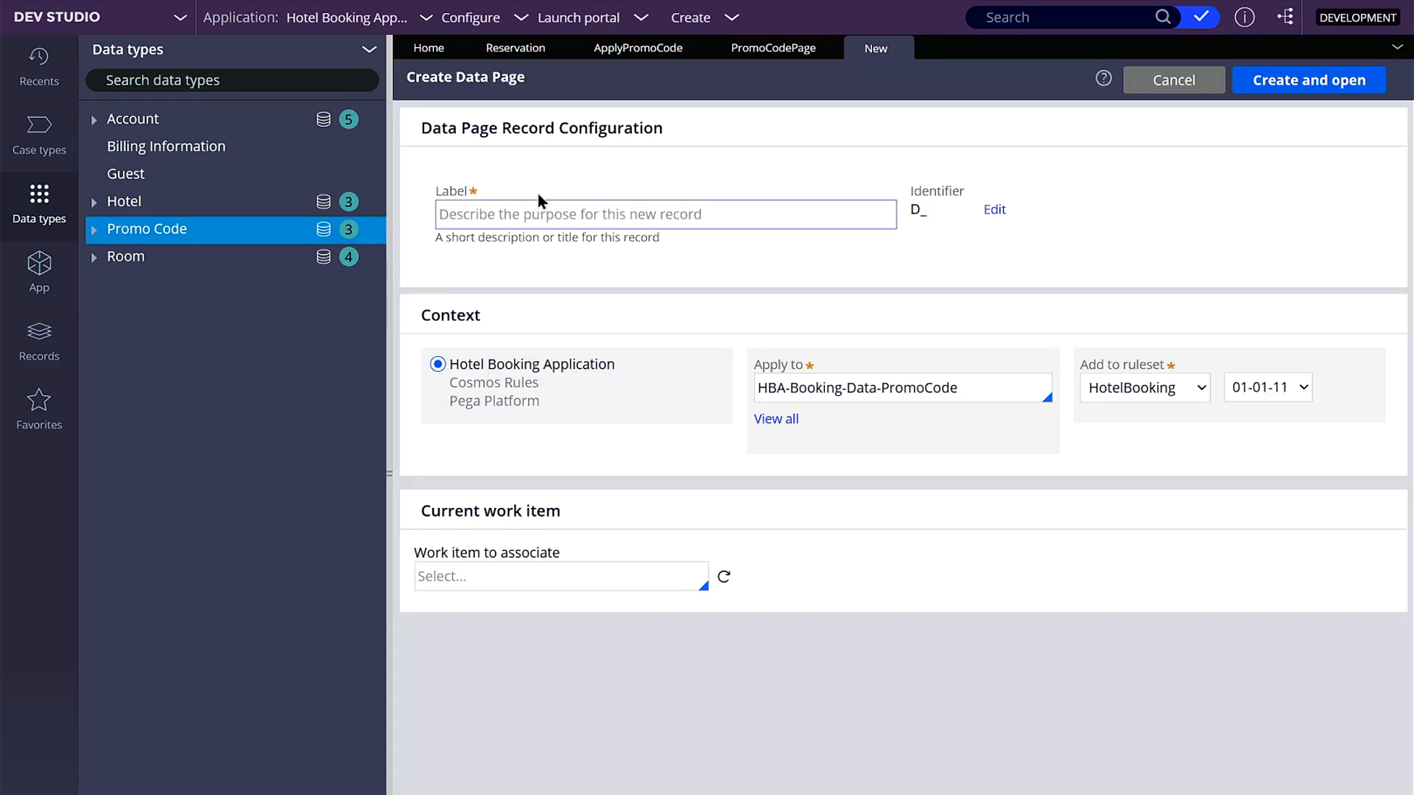
left_click(549, 212)
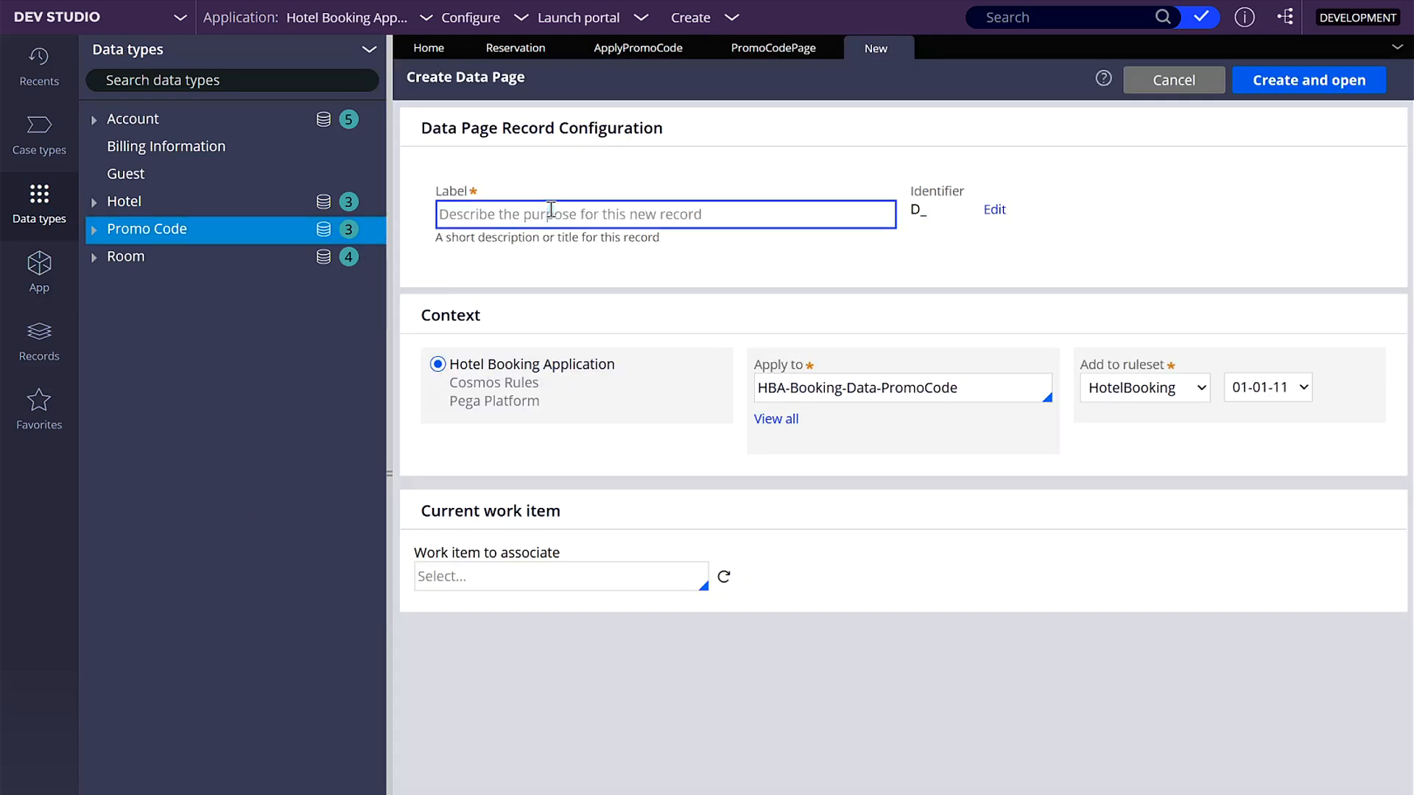
type("Promo")
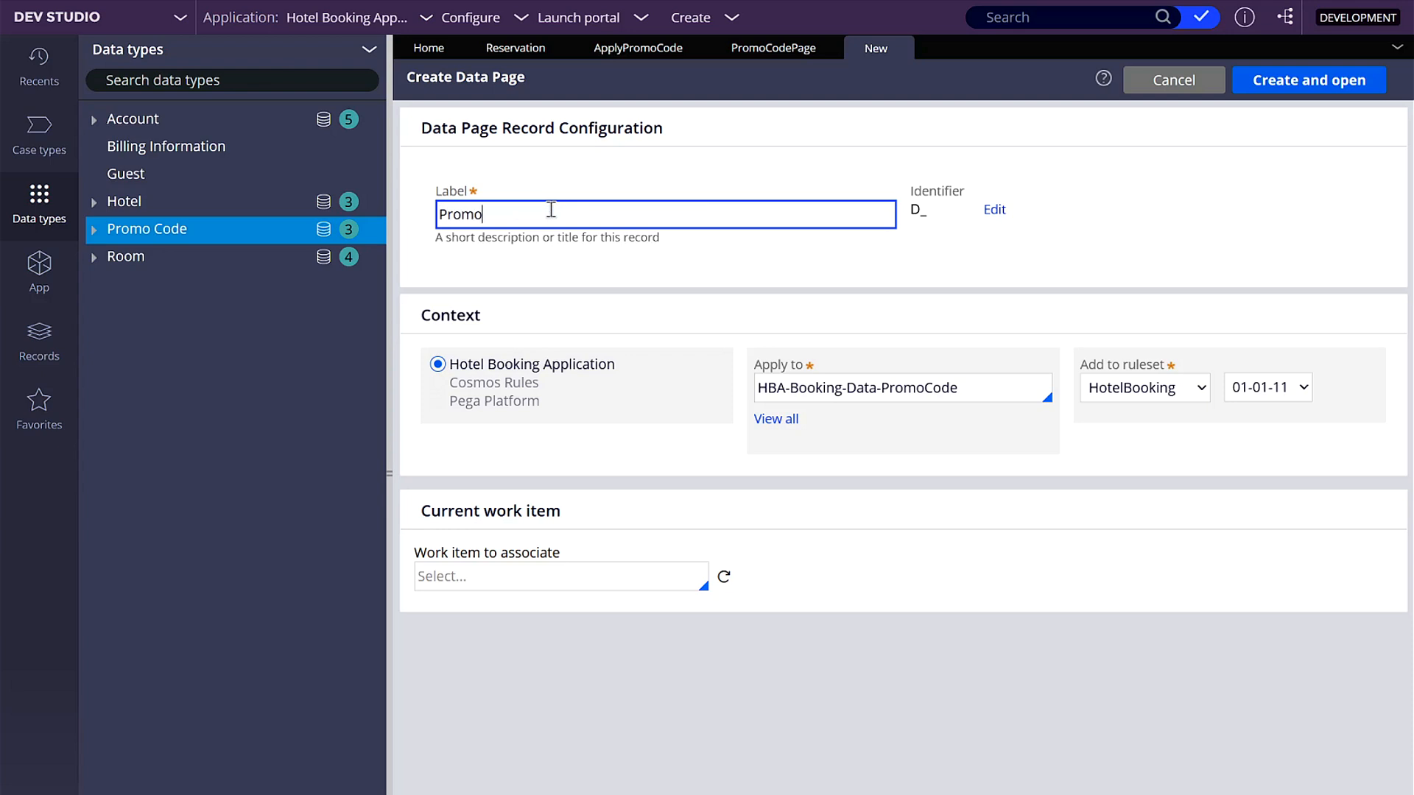
type(" by Code")
key("Tab")
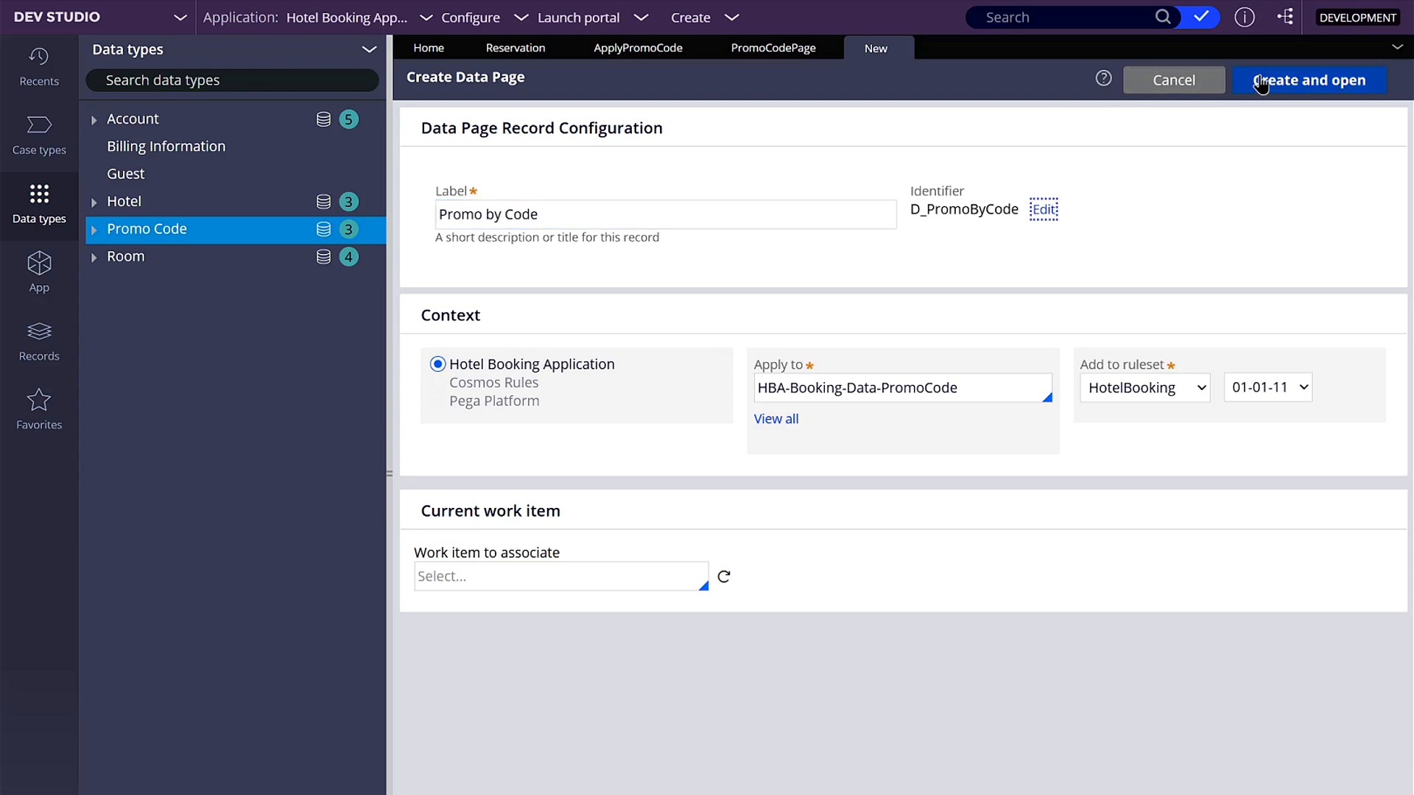
left_click(1278, 80)
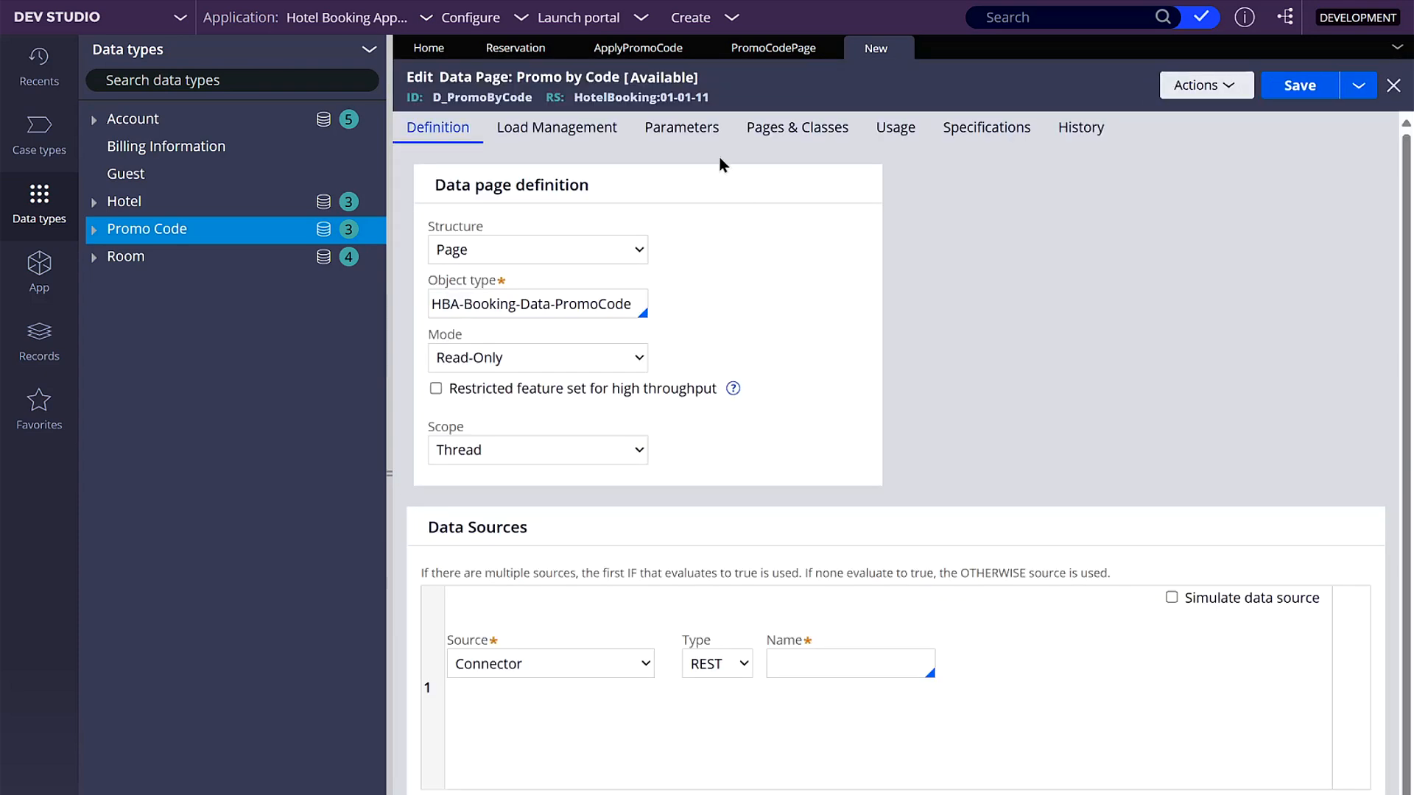
- Add an input parameter named Code to the Promo by Code data page
left_click(662, 139)
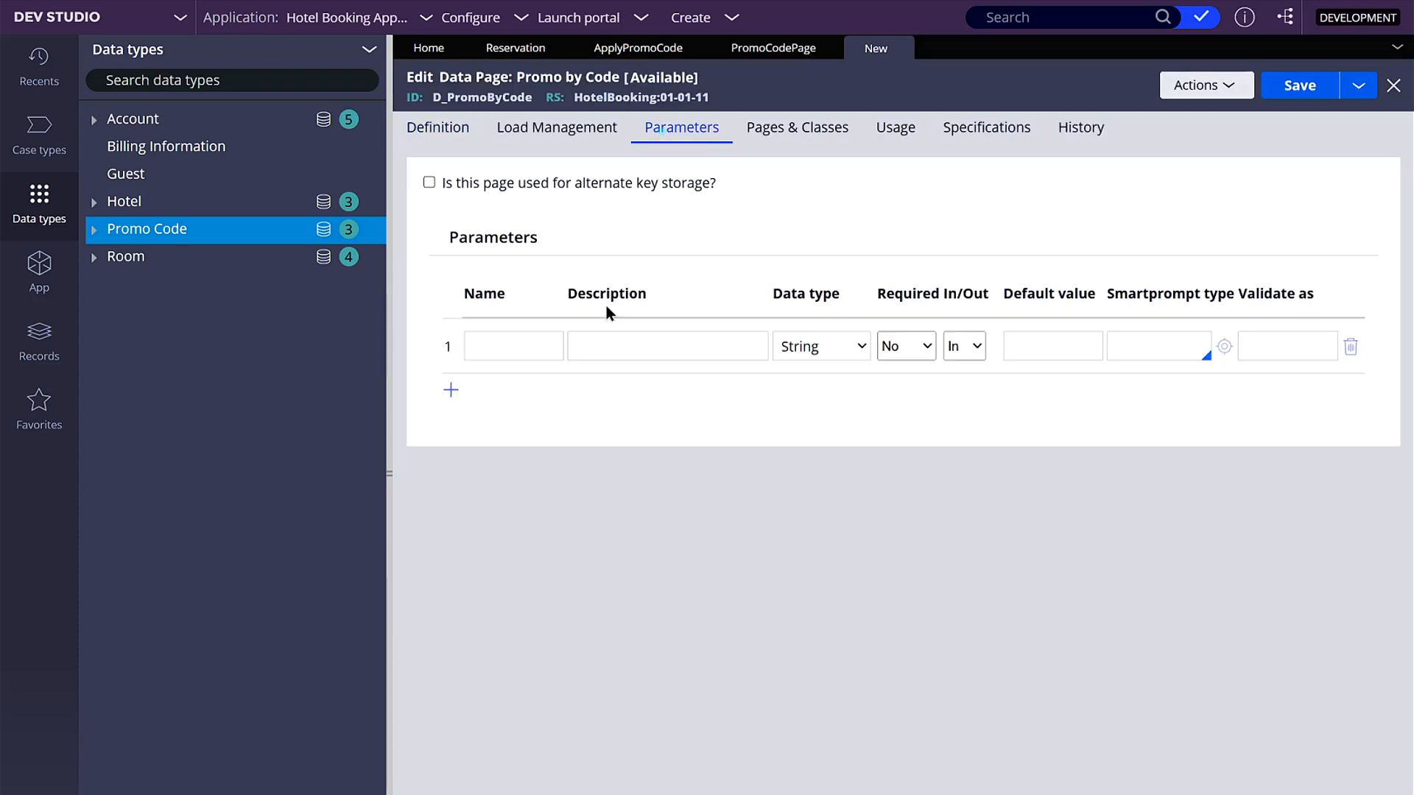
left_click(515, 340)
type("Code")
left_click(597, 344)
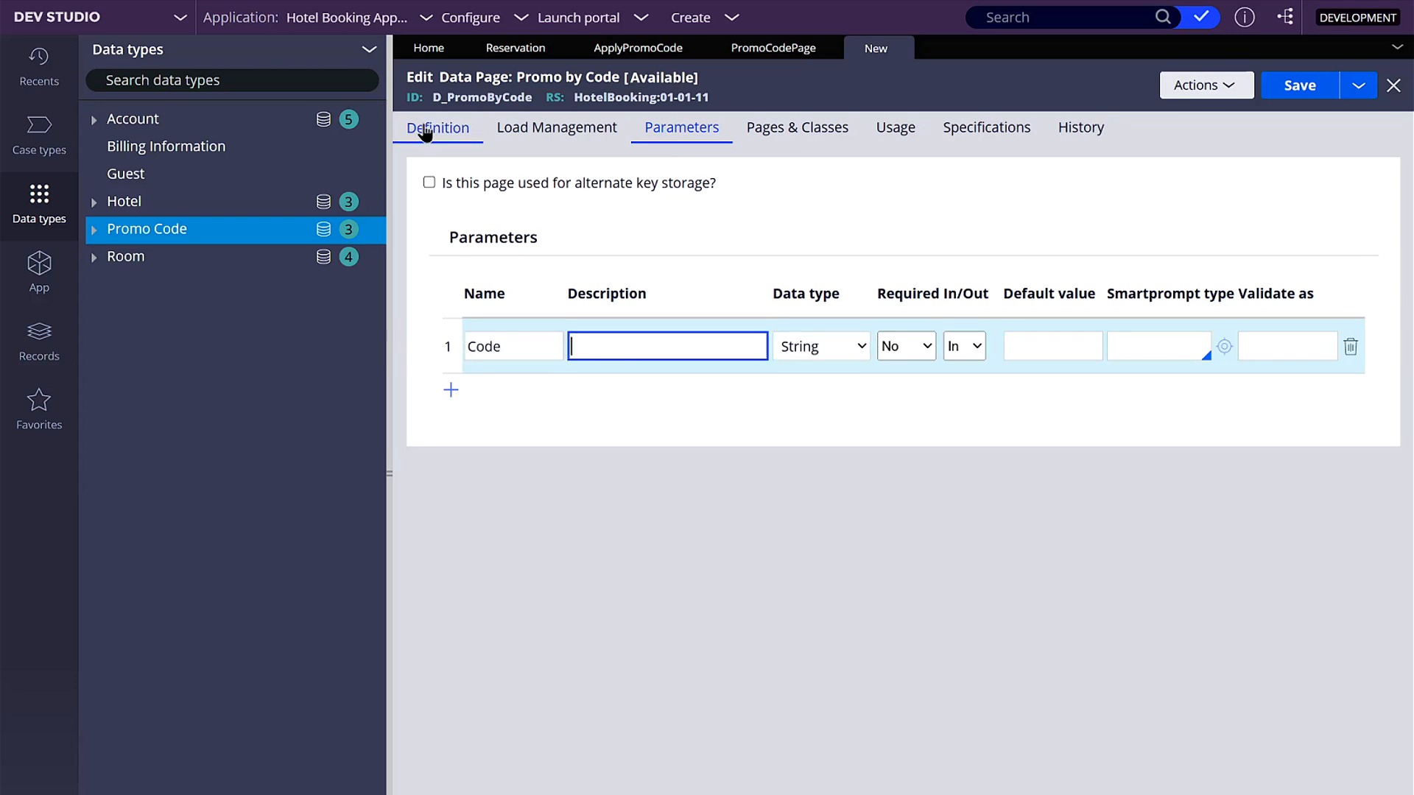
- Set the Promo by Code data page's source to a report definition named "Promo by Code"
left_click(435, 140)
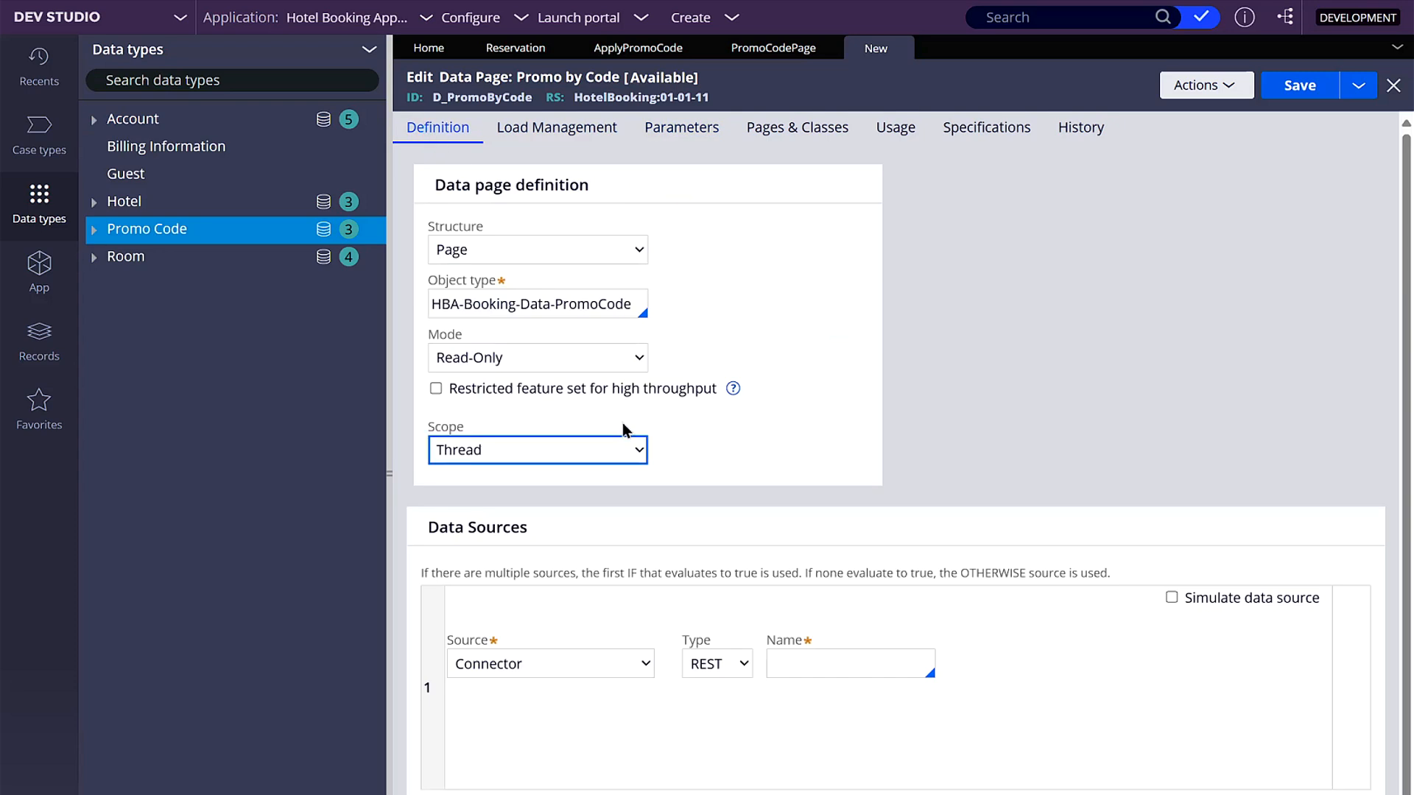
scroll(648, 480, "down", 1)
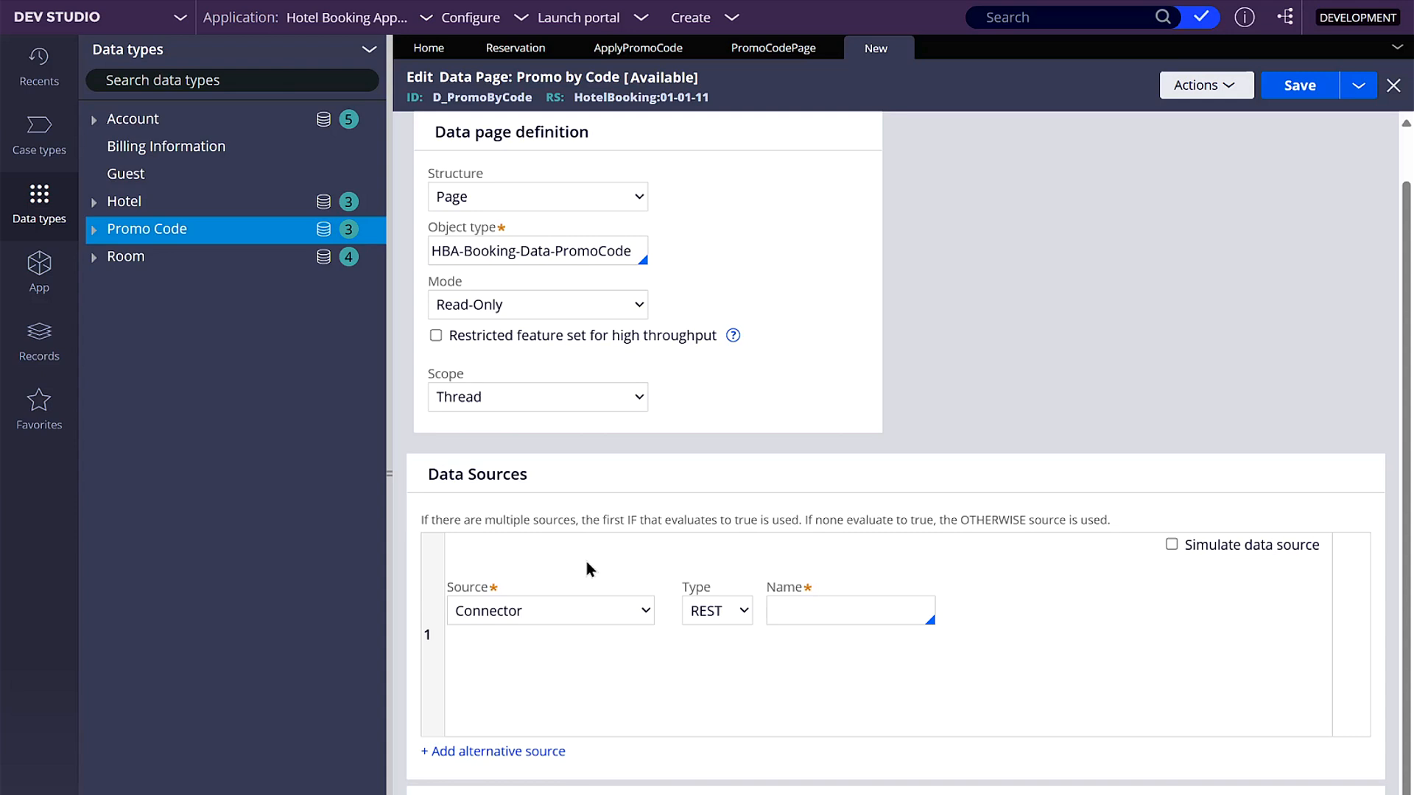
left_click(587, 610)
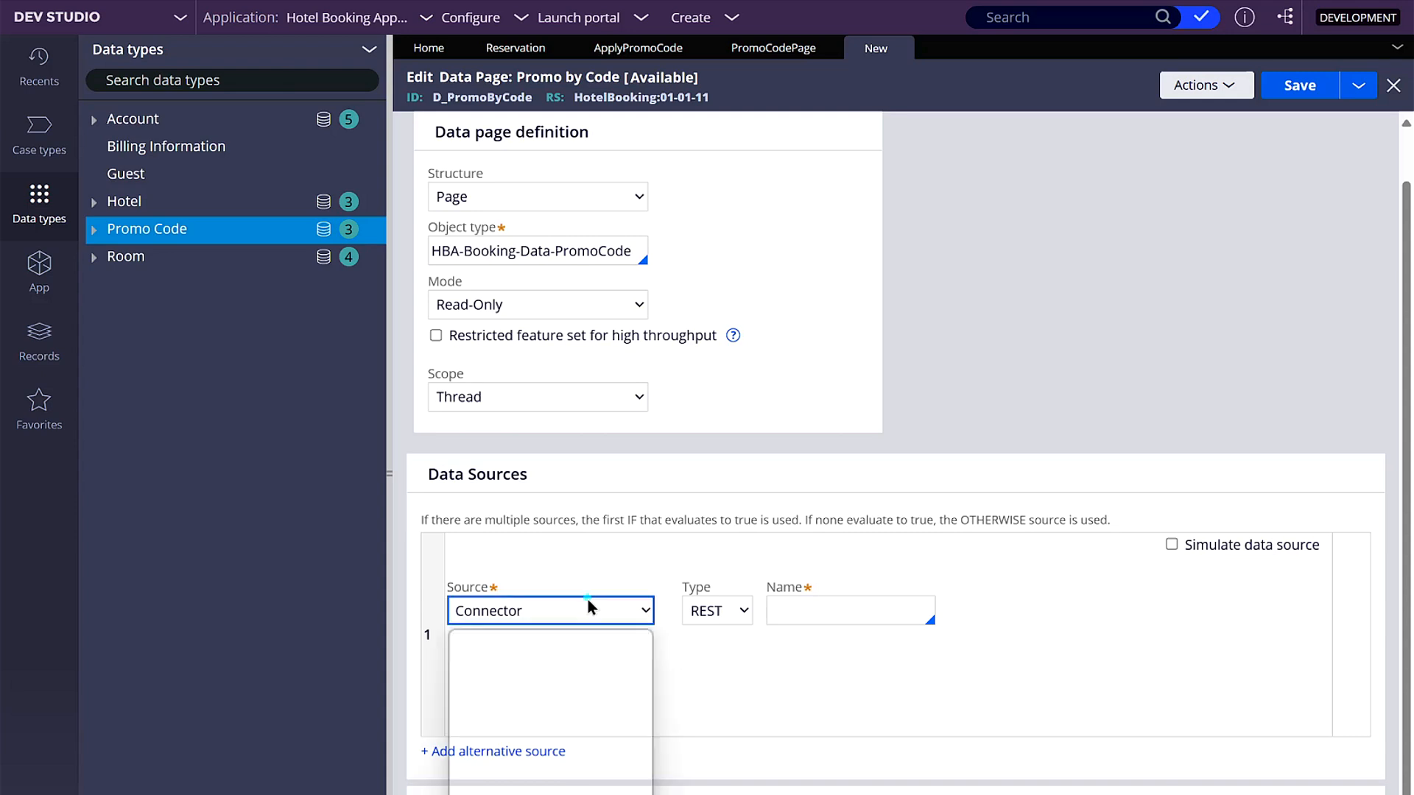
left_click(495, 694)
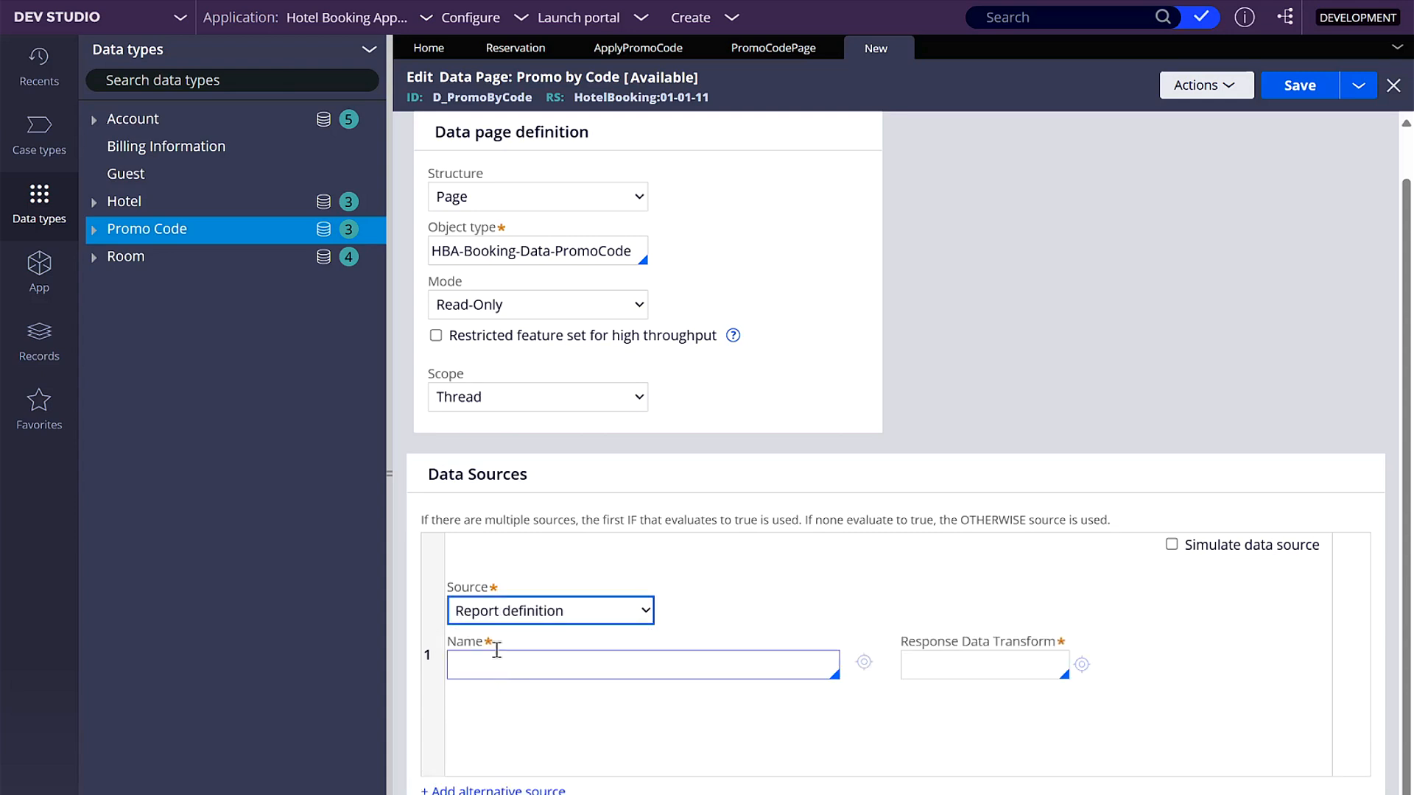
left_click(536, 667)
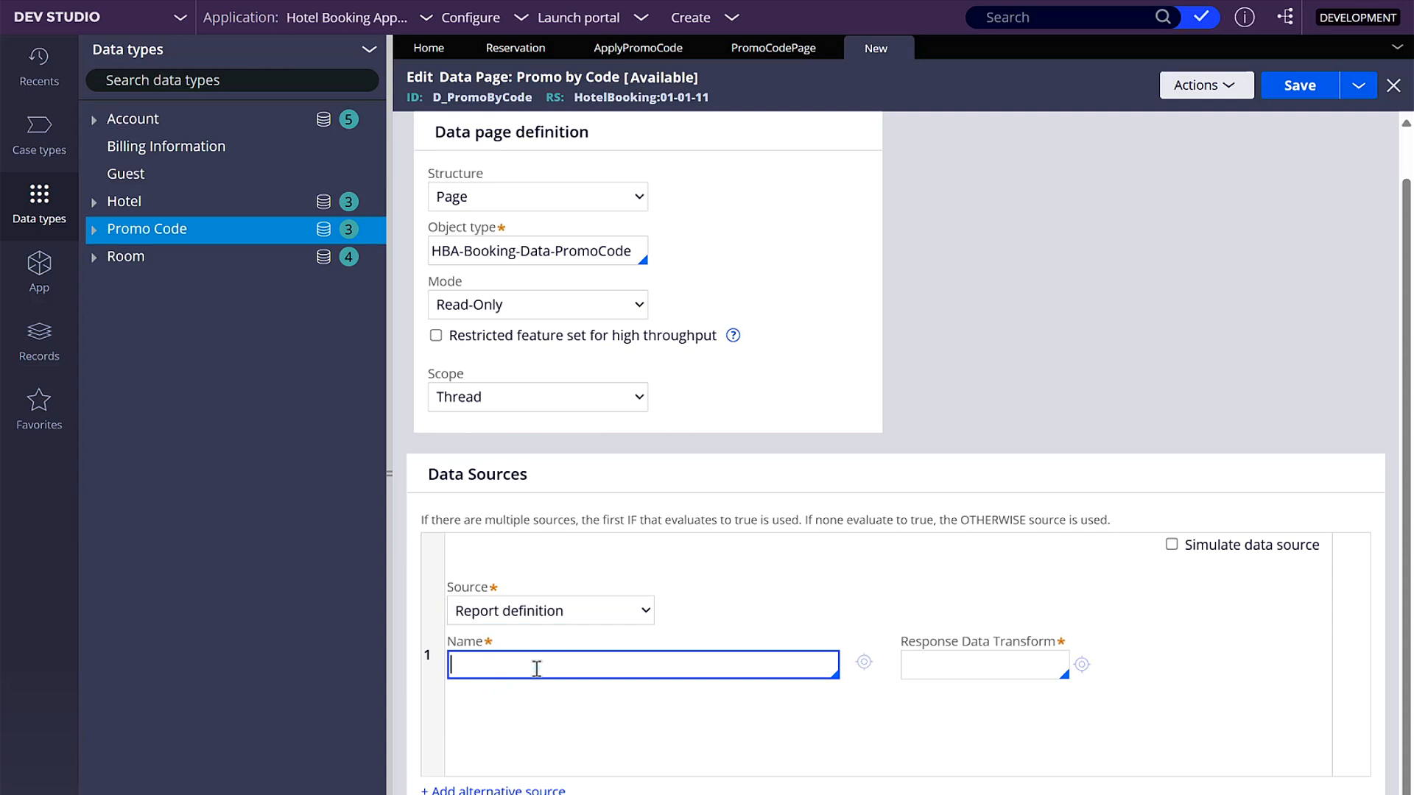
type("Promo by Code")
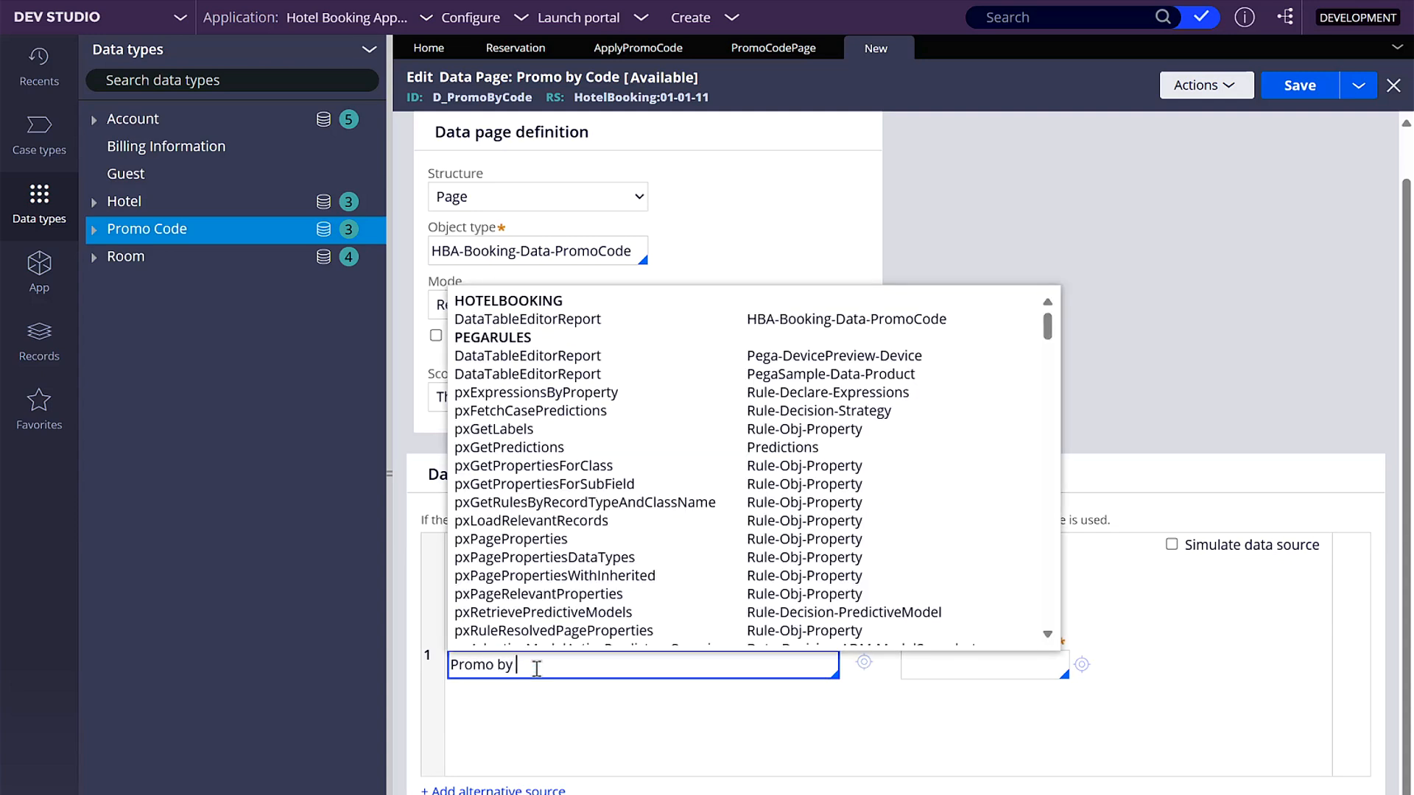
key("Tab")
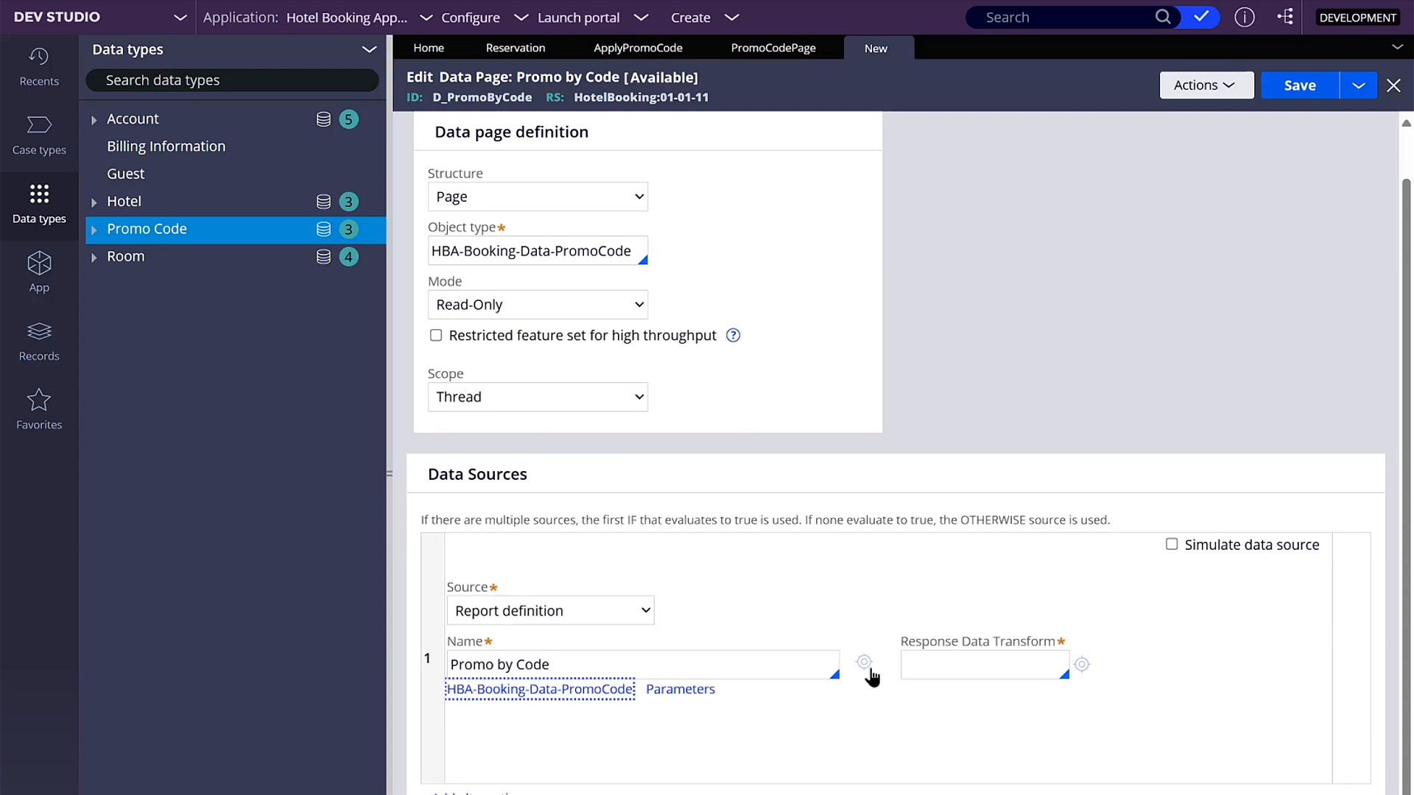
- Create and open a report definition labelled "Promo by Code" for HBA-Booking-Data-PromoCode in ruleset HotelBooking 01-01-11
left_click(865, 664)
left_click(798, 217)
type("Promo by Code")
left_click(1275, 77)
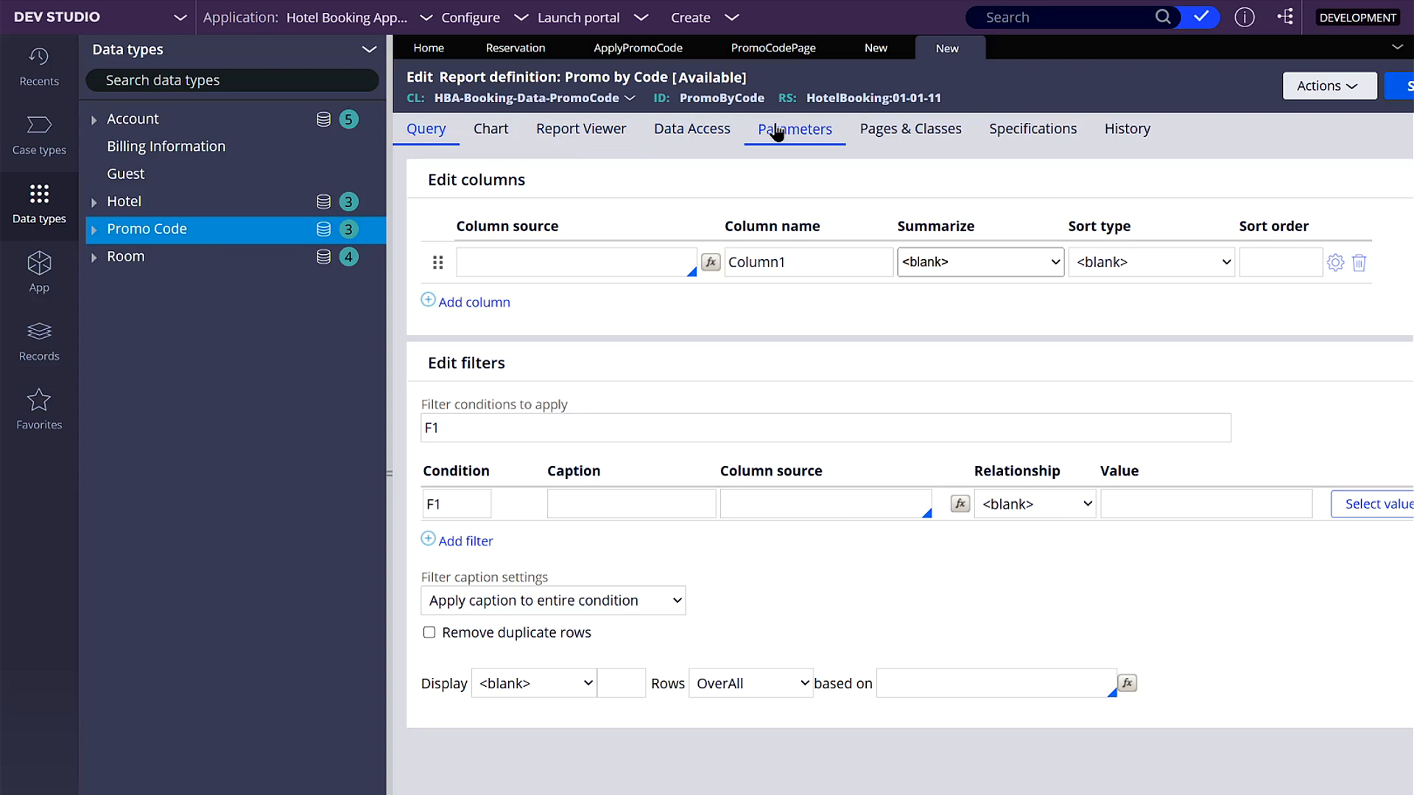
- Add a Text parameter named Code to the Promo by Code report definition
left_click(777, 132)
left_click(567, 250)
type("Code")
left_click(811, 269)
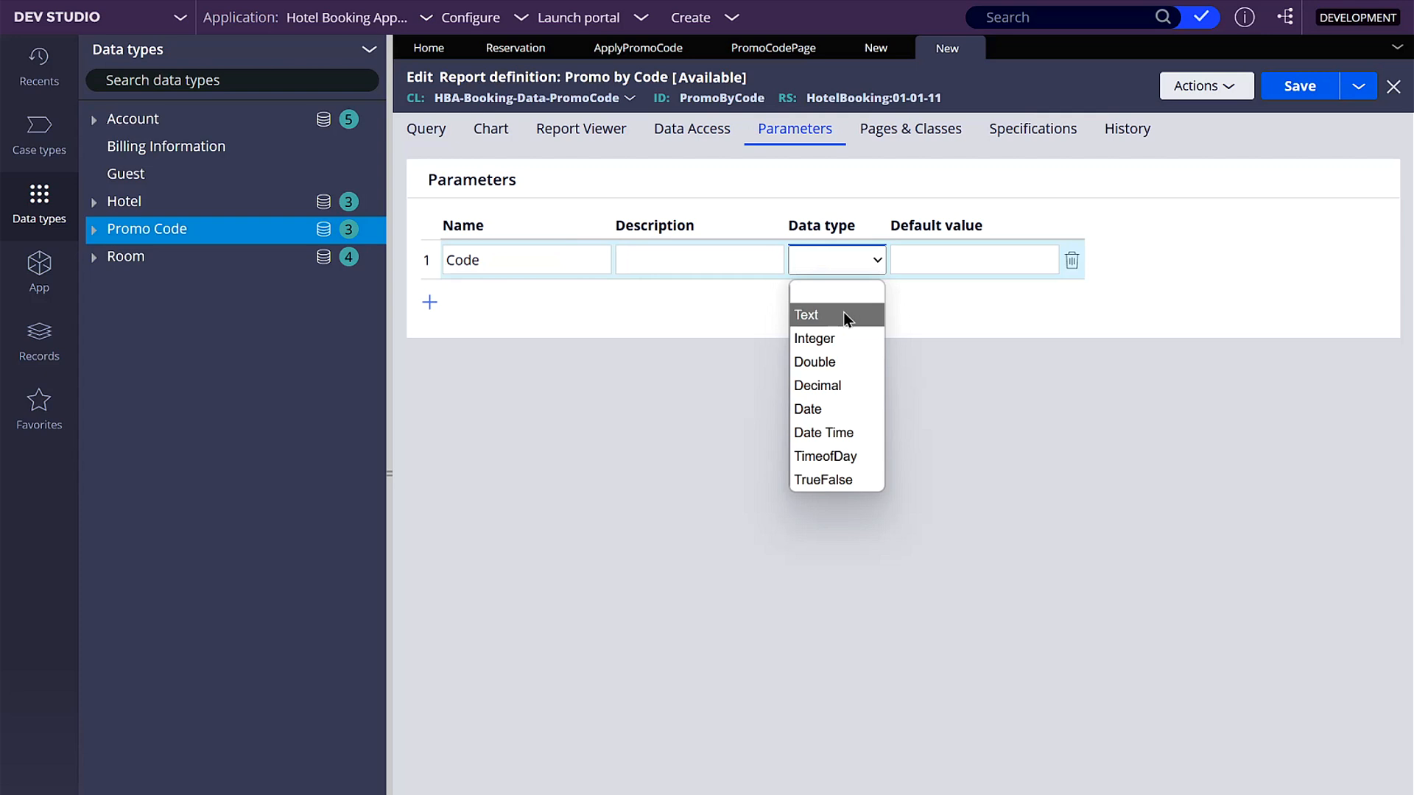
left_click(844, 315)
- Add .pyGUID, .Code and .Discount as the columns of the report definition's query
left_click(422, 139)
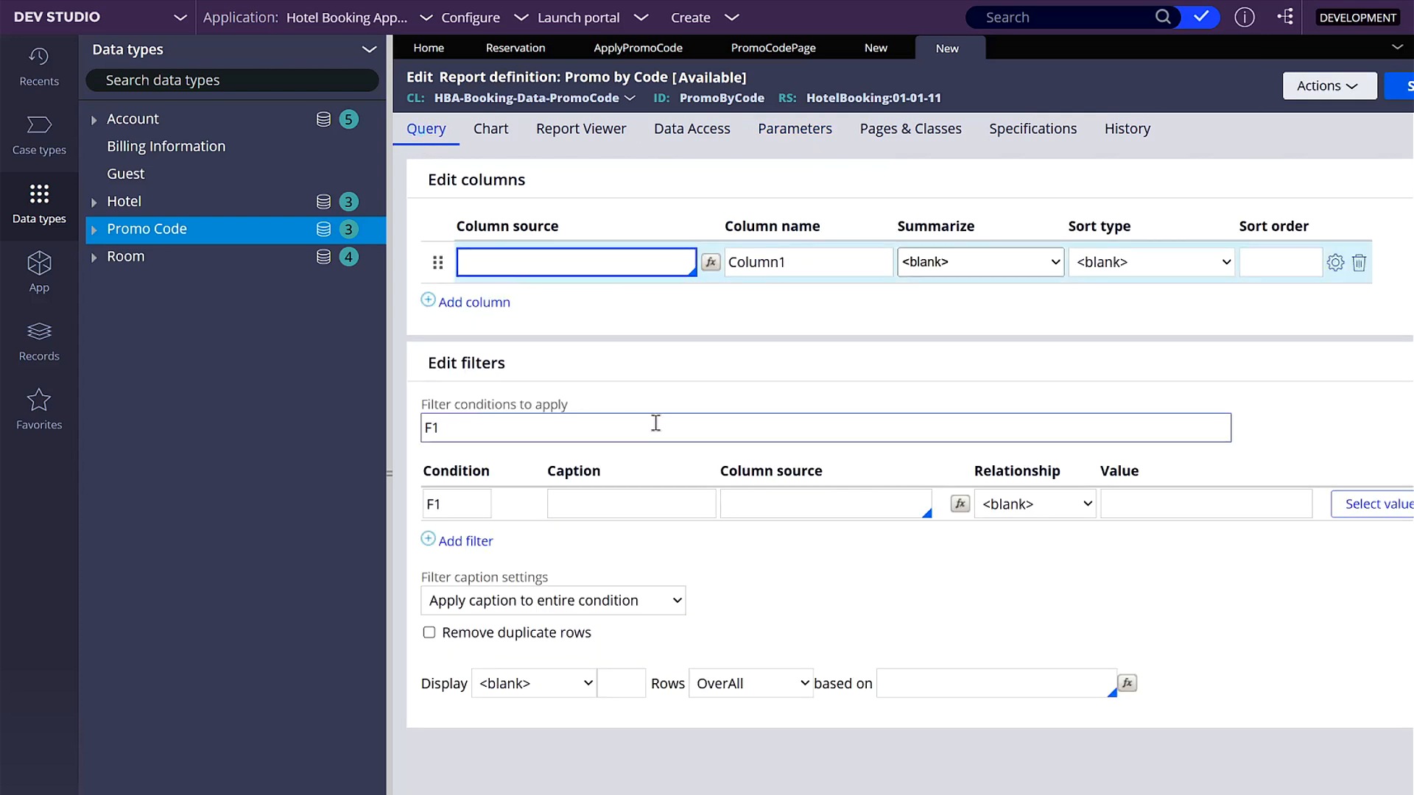
type("pyGUID")
left_click(534, 299)
left_click(458, 302)
type("Code")
left_click(544, 326)
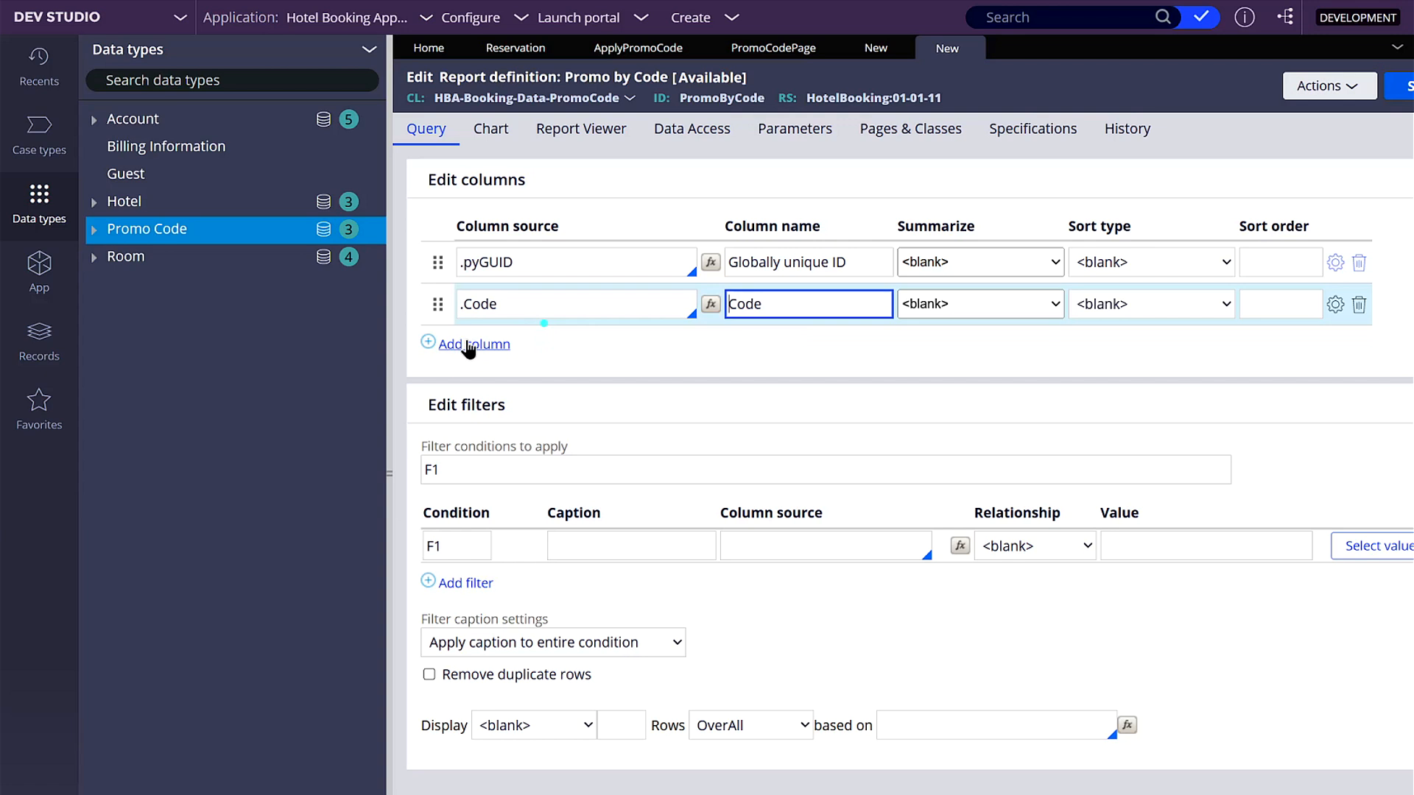
left_click(469, 345)
type("Discou")
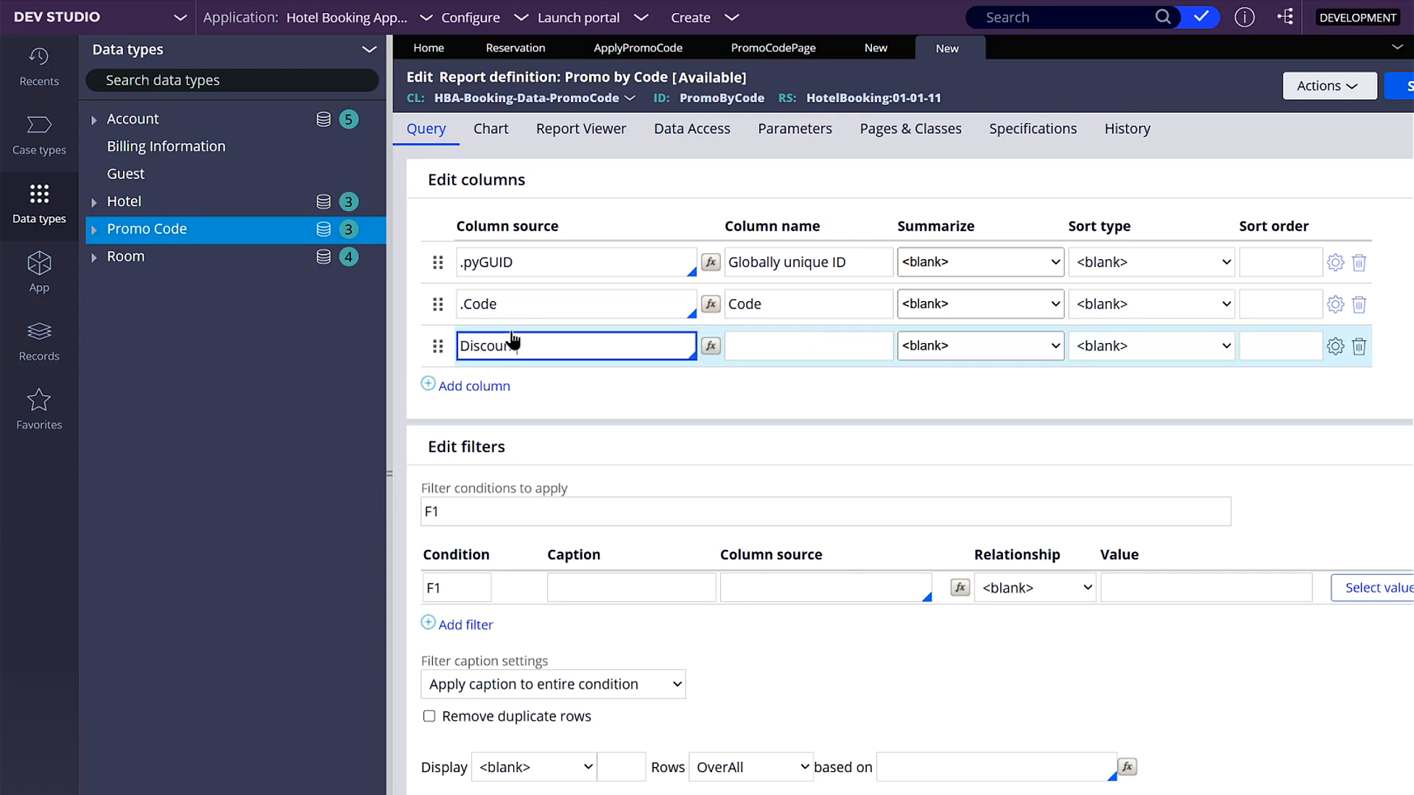
type("nt")
left_click(552, 372)
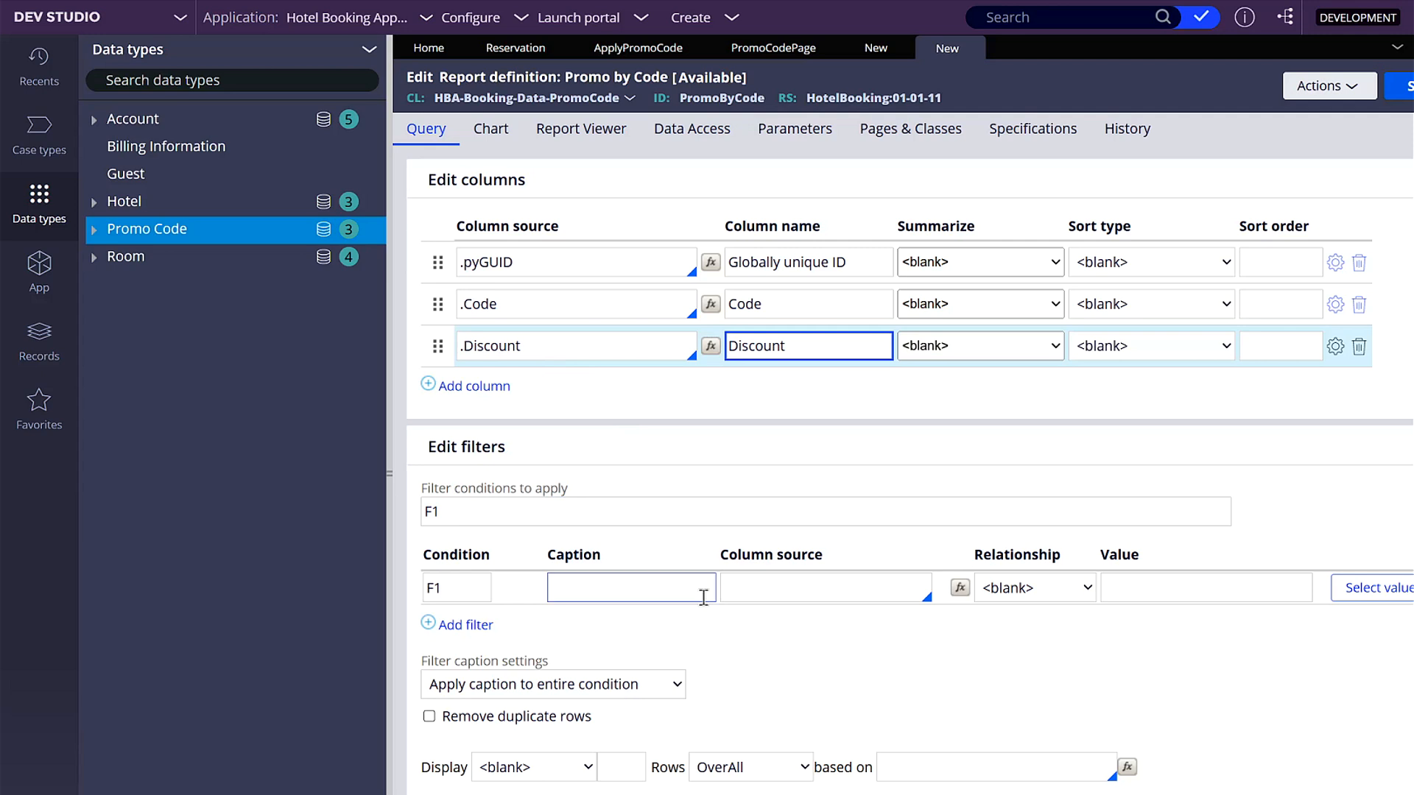
- Define filter F1 so that .Code is equal to Param.Code and apply it as the report's filter condition
left_click(759, 596)
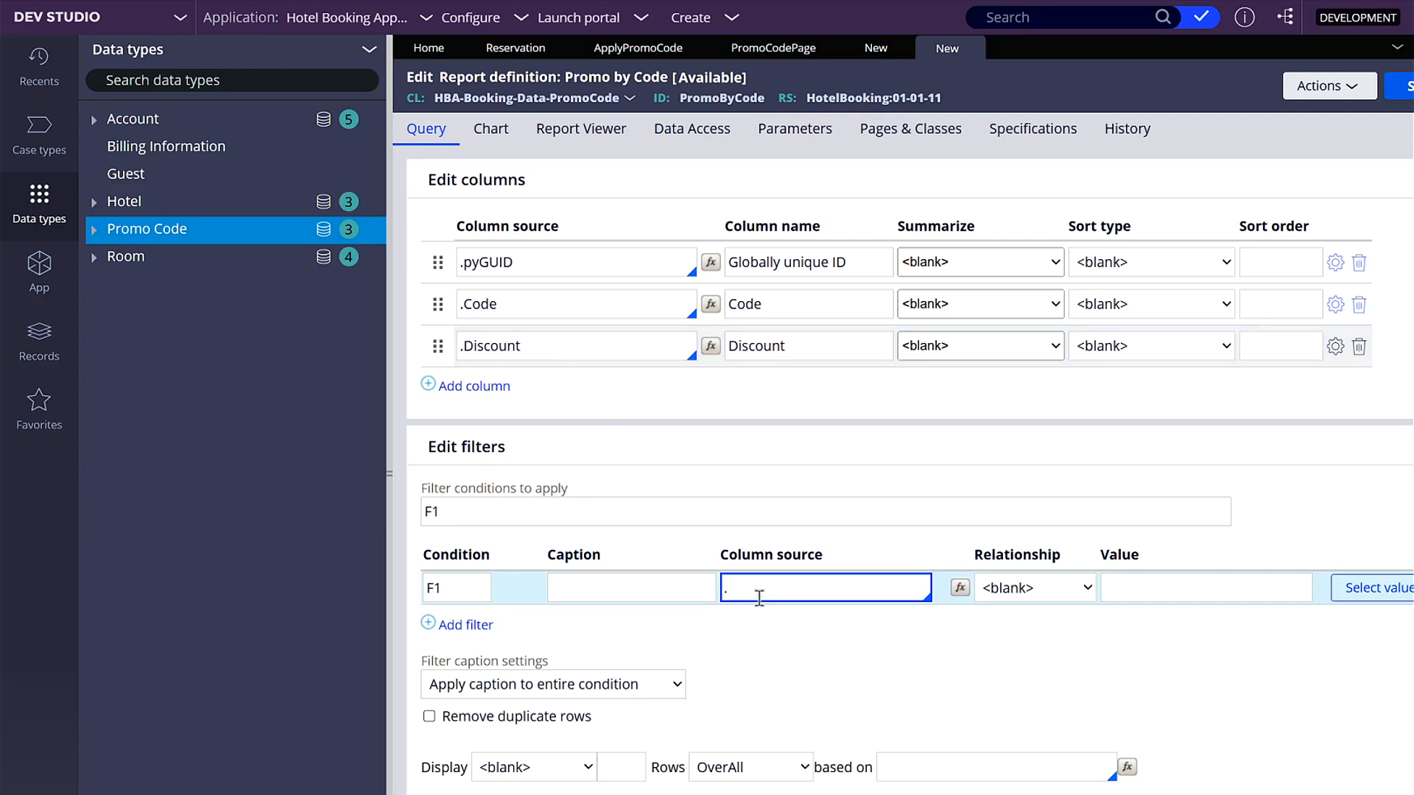
type(".code")
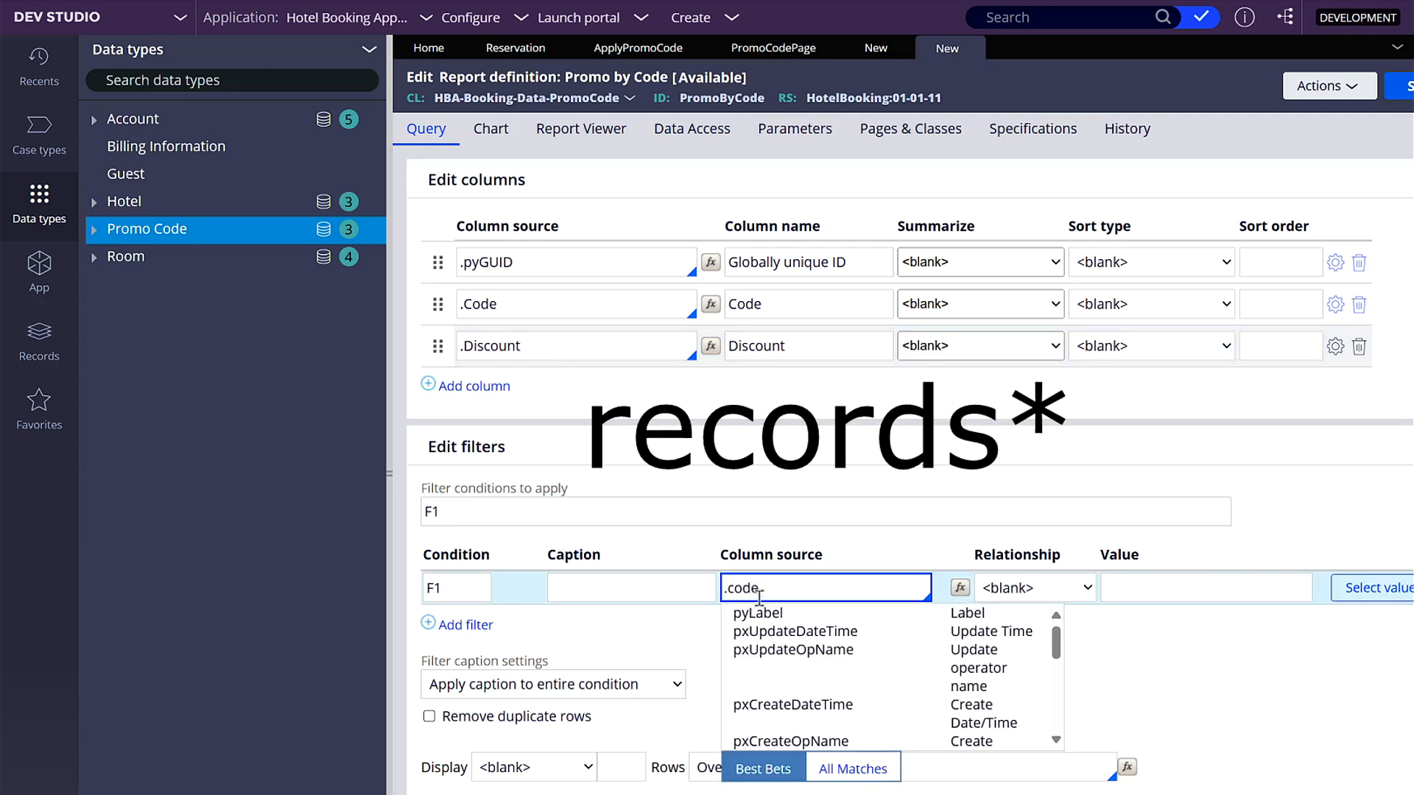
left_click(818, 613)
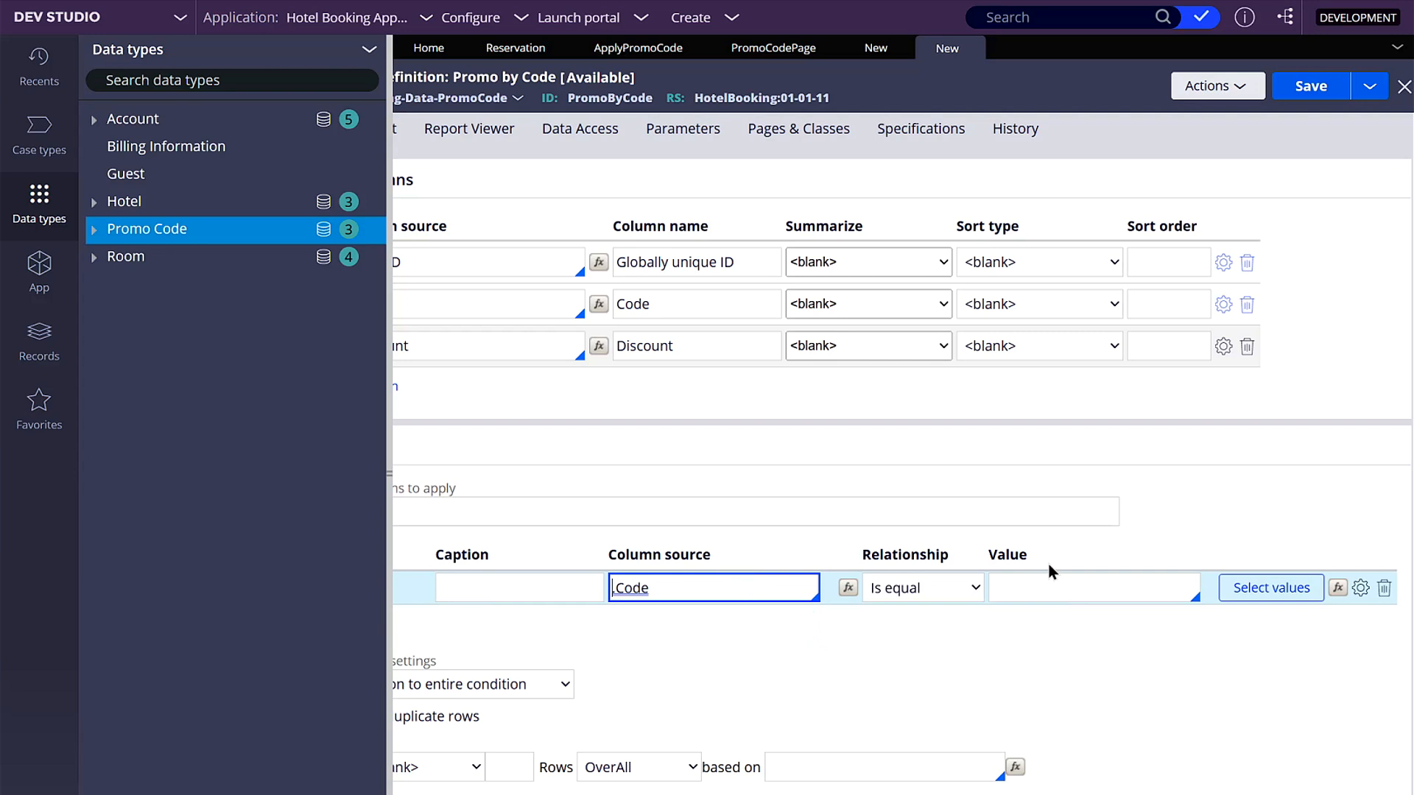
left_click(1013, 587)
type("Param.Code")
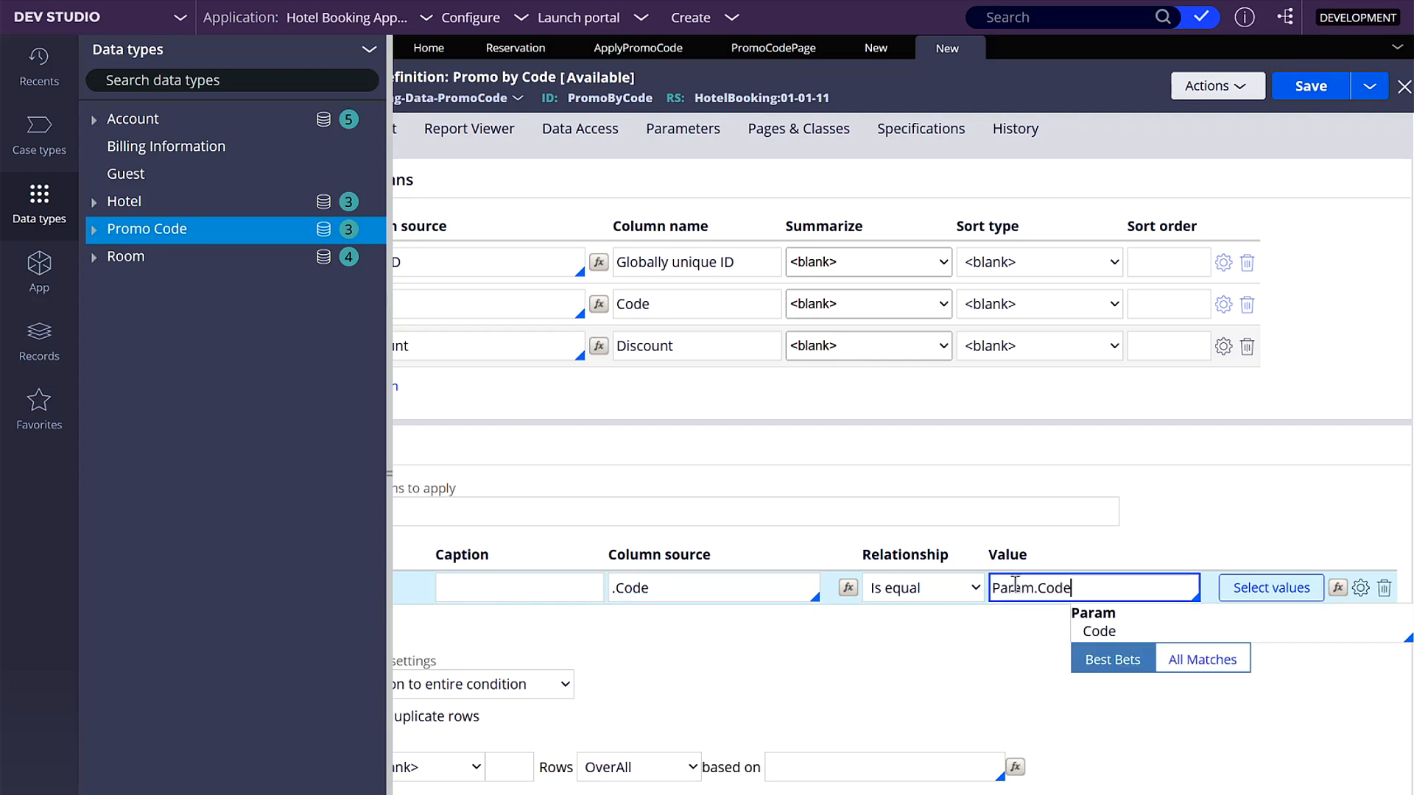
left_click(1085, 522)
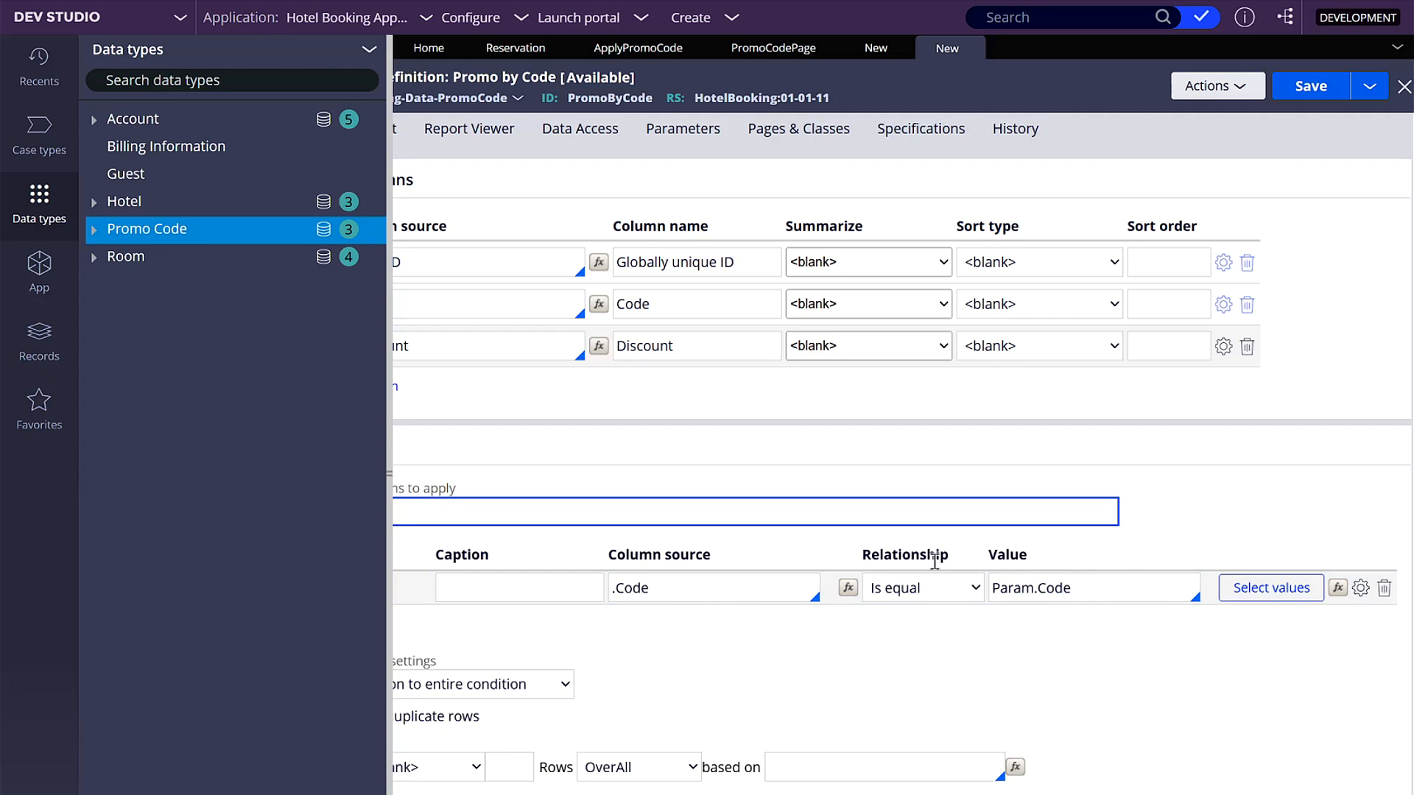
type("F1")
scroll(937, 574, "right", 2)
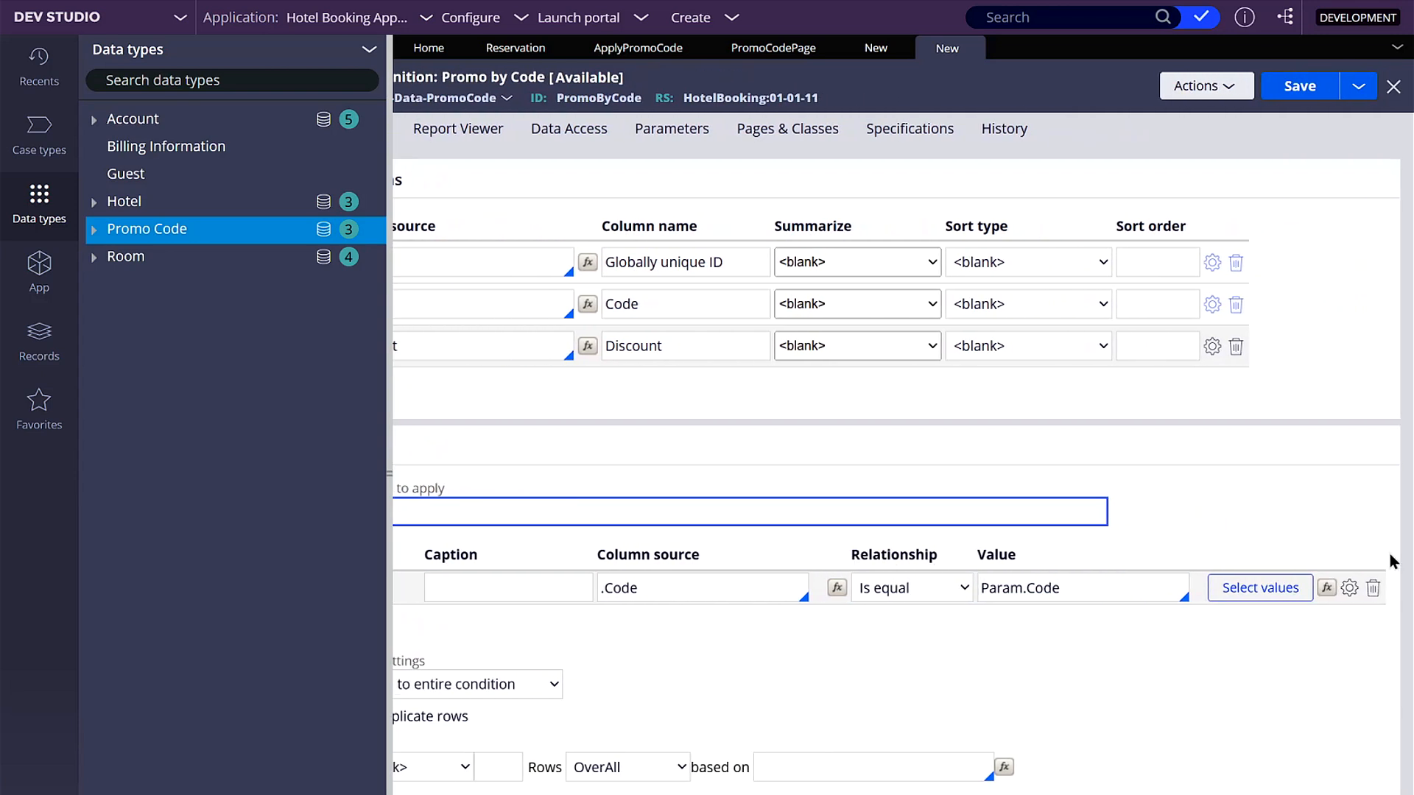
- Enable "Use null if empty" for the .Code filter and save the report definition
left_click(1349, 589)
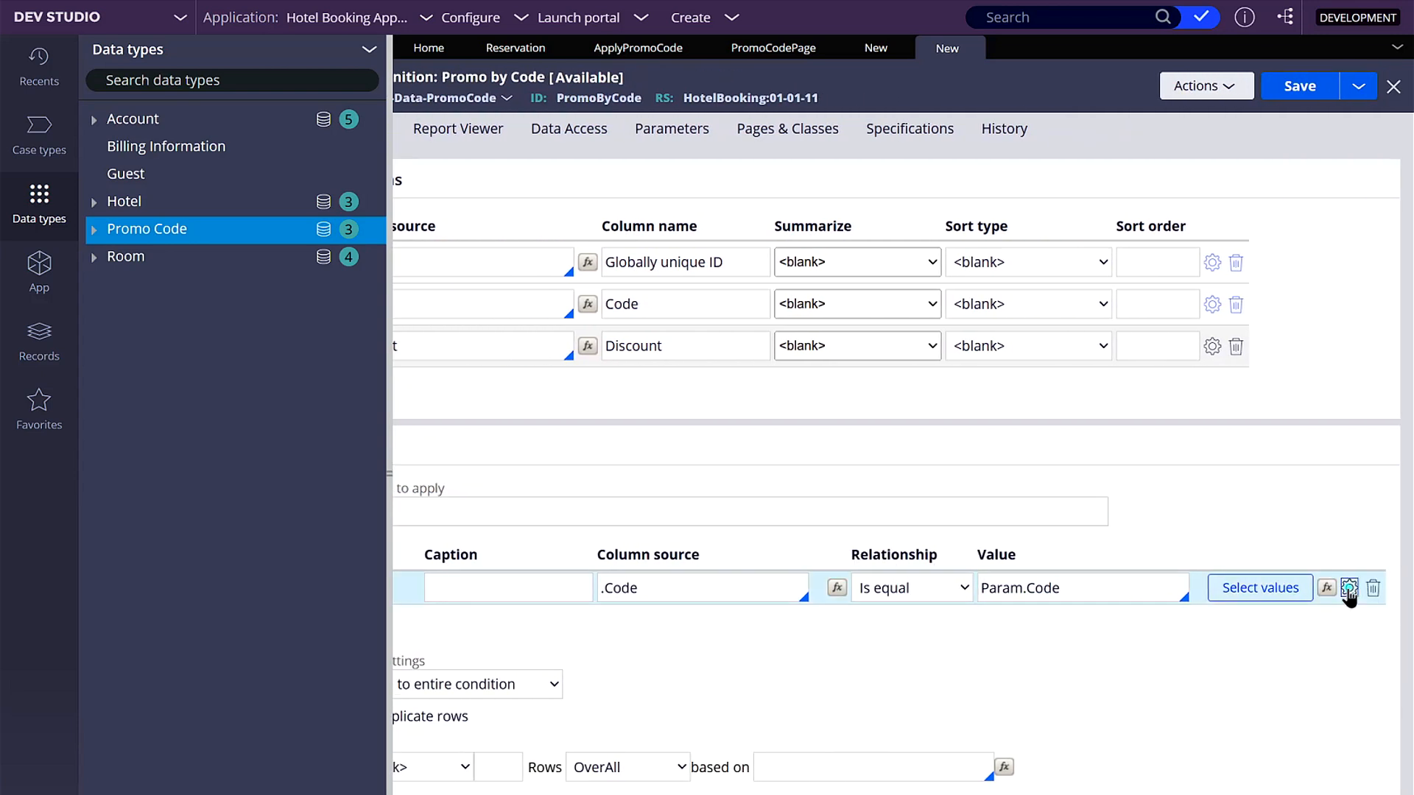
left_click(612, 500)
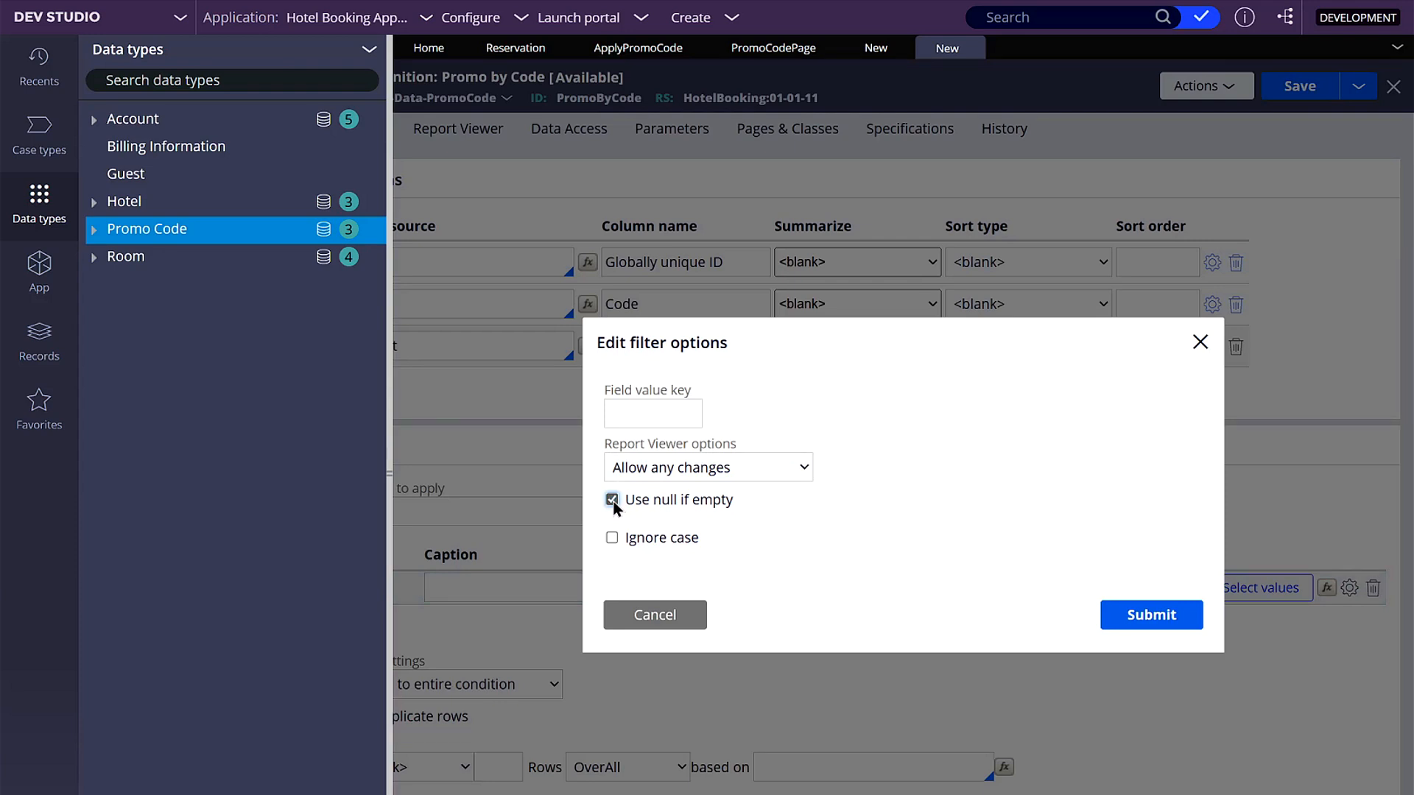
left_click(1178, 618)
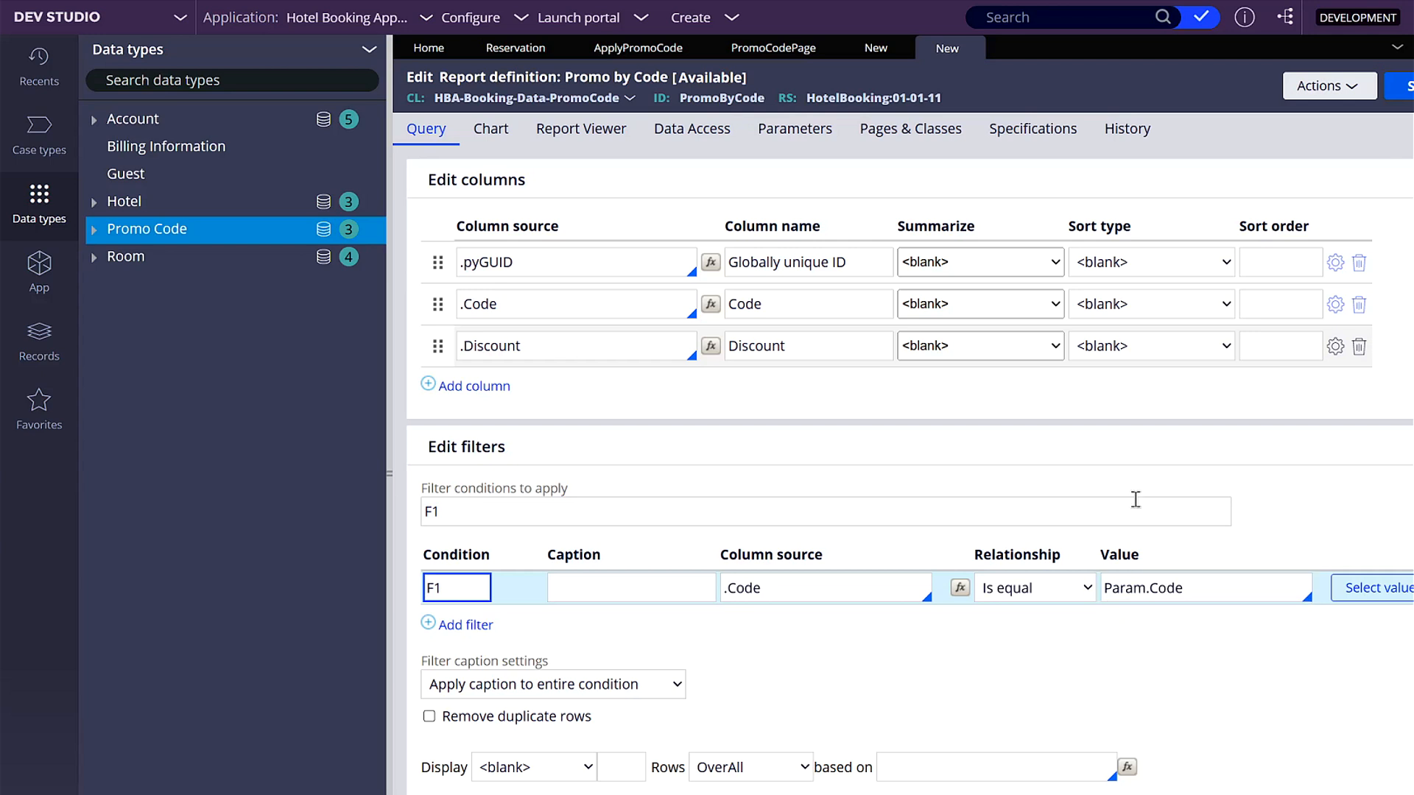
scroll(1151, 369, "right", 2)
left_click(1303, 85)
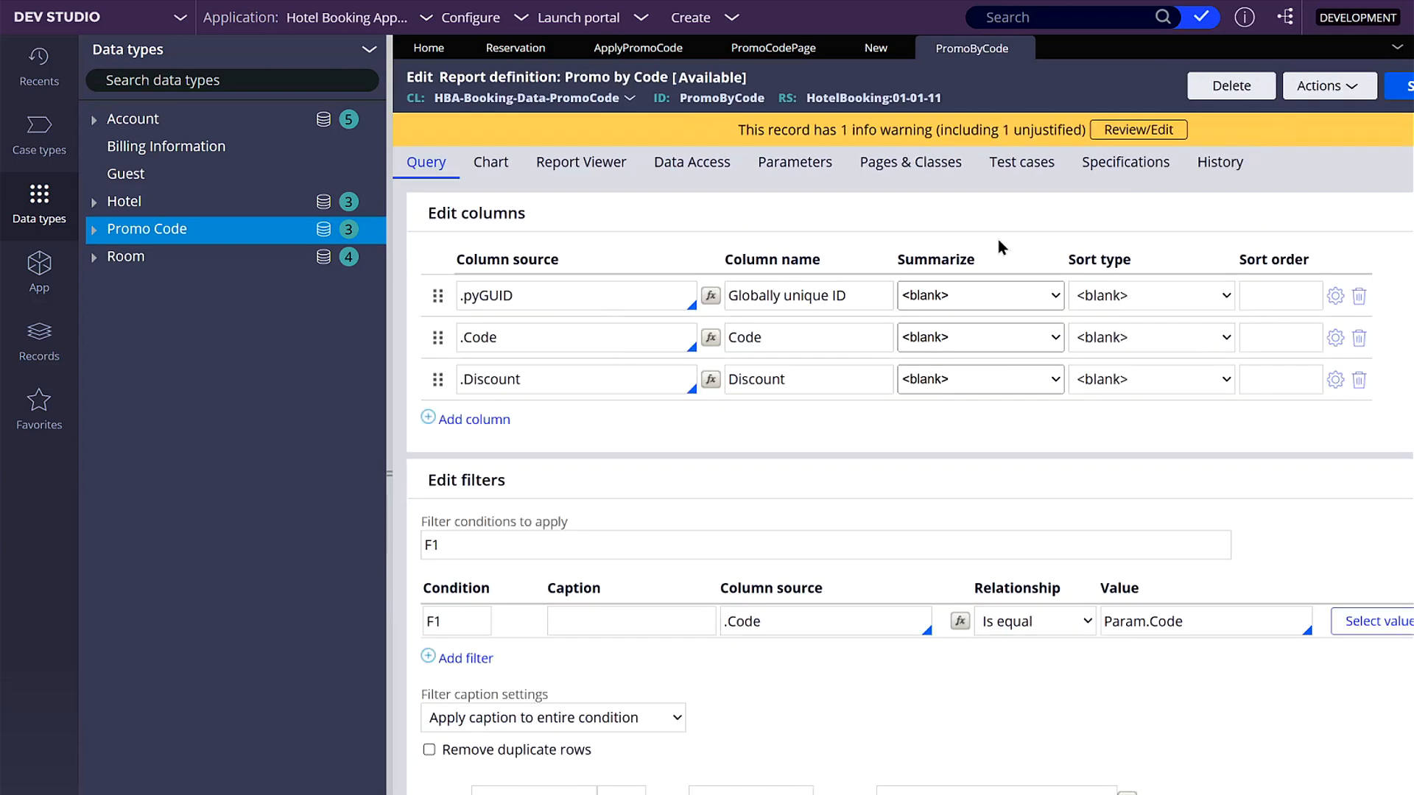
- Return to the Promo by Code data page and change its source report definition name to PromoByCode
left_click(873, 49)
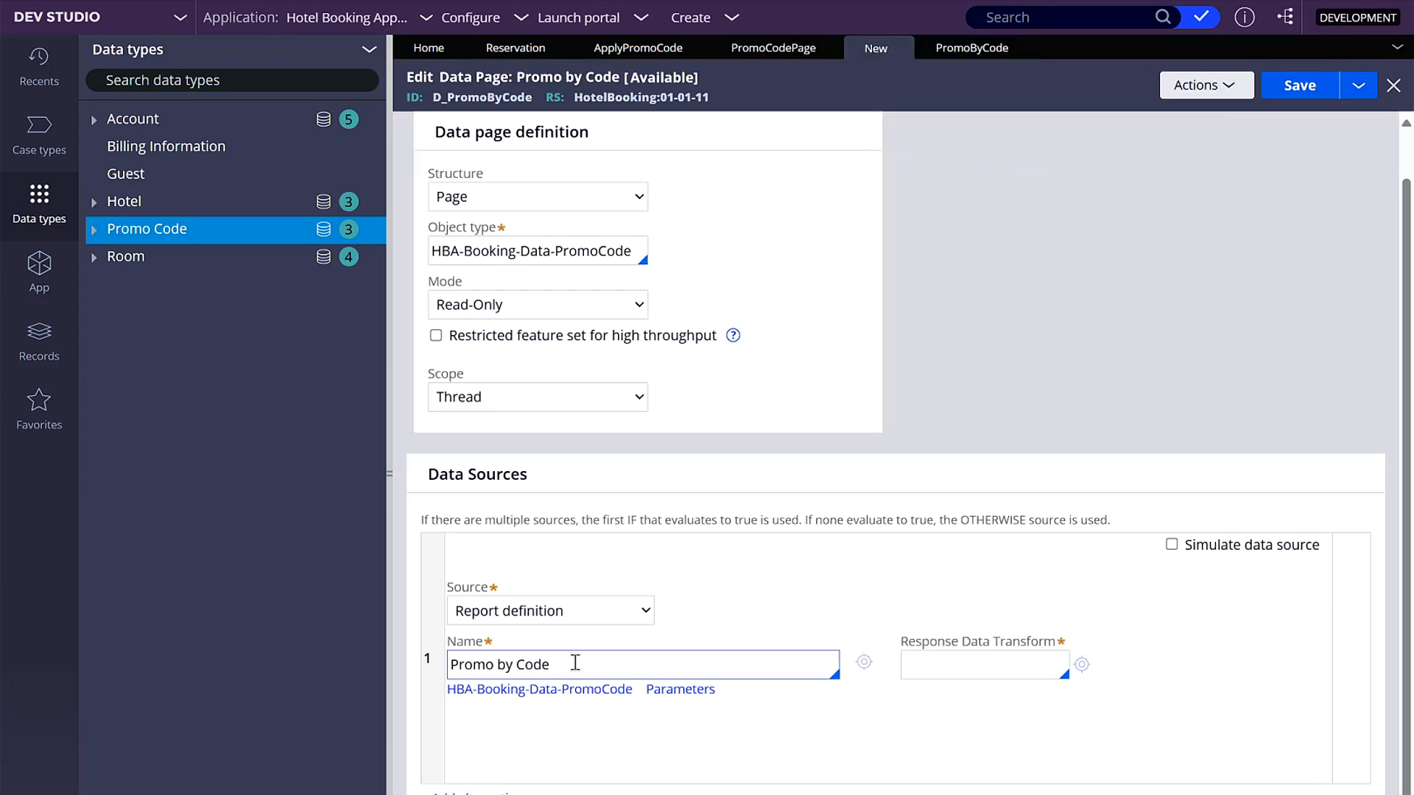
left_click(389, 584)
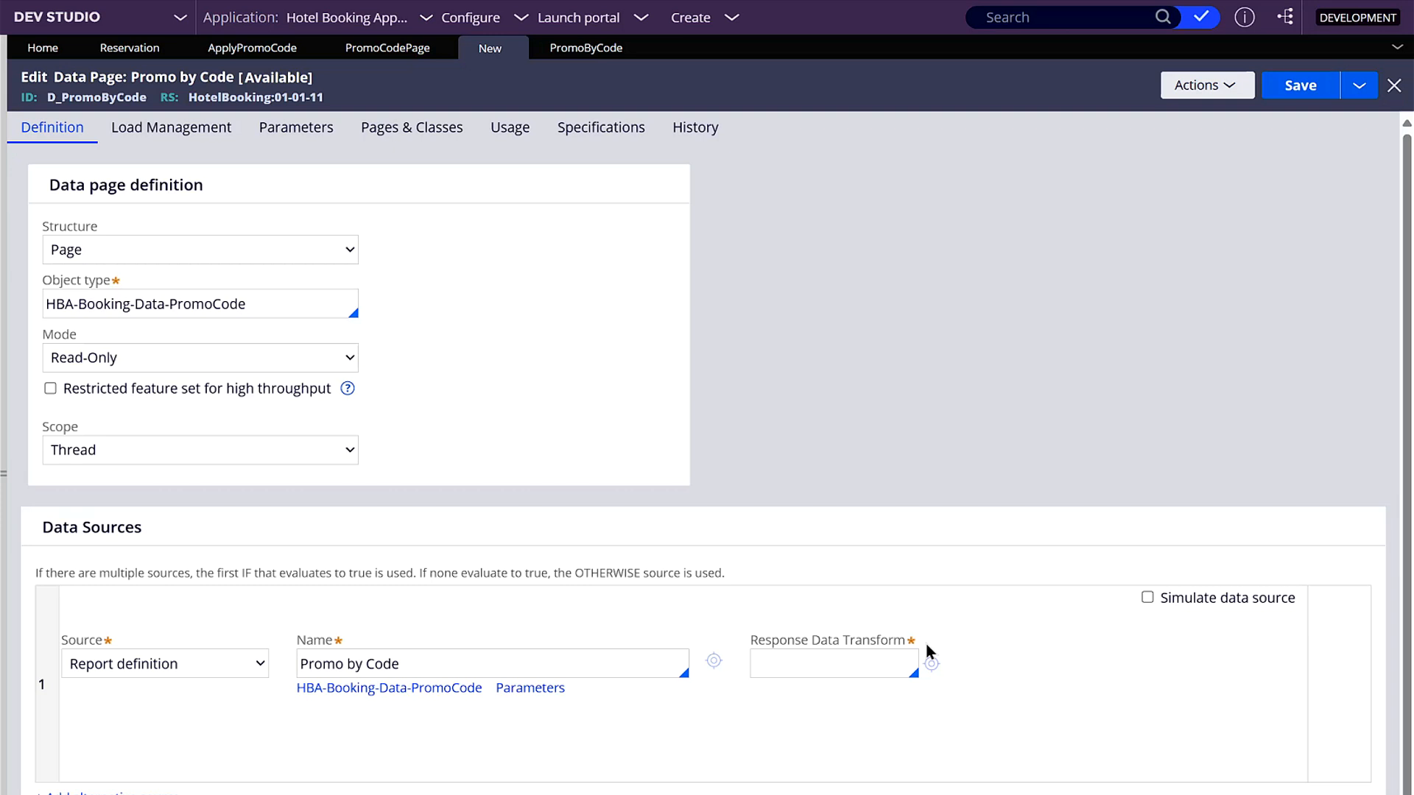
left_click_drag(427, 659, 283, 661)
left_click(419, 655)
- Enter Keep First Result as the response data transform and create and open that rule in ruleset HotelBooking 01-01-11
left_click(805, 658)
type("Keep First Result")
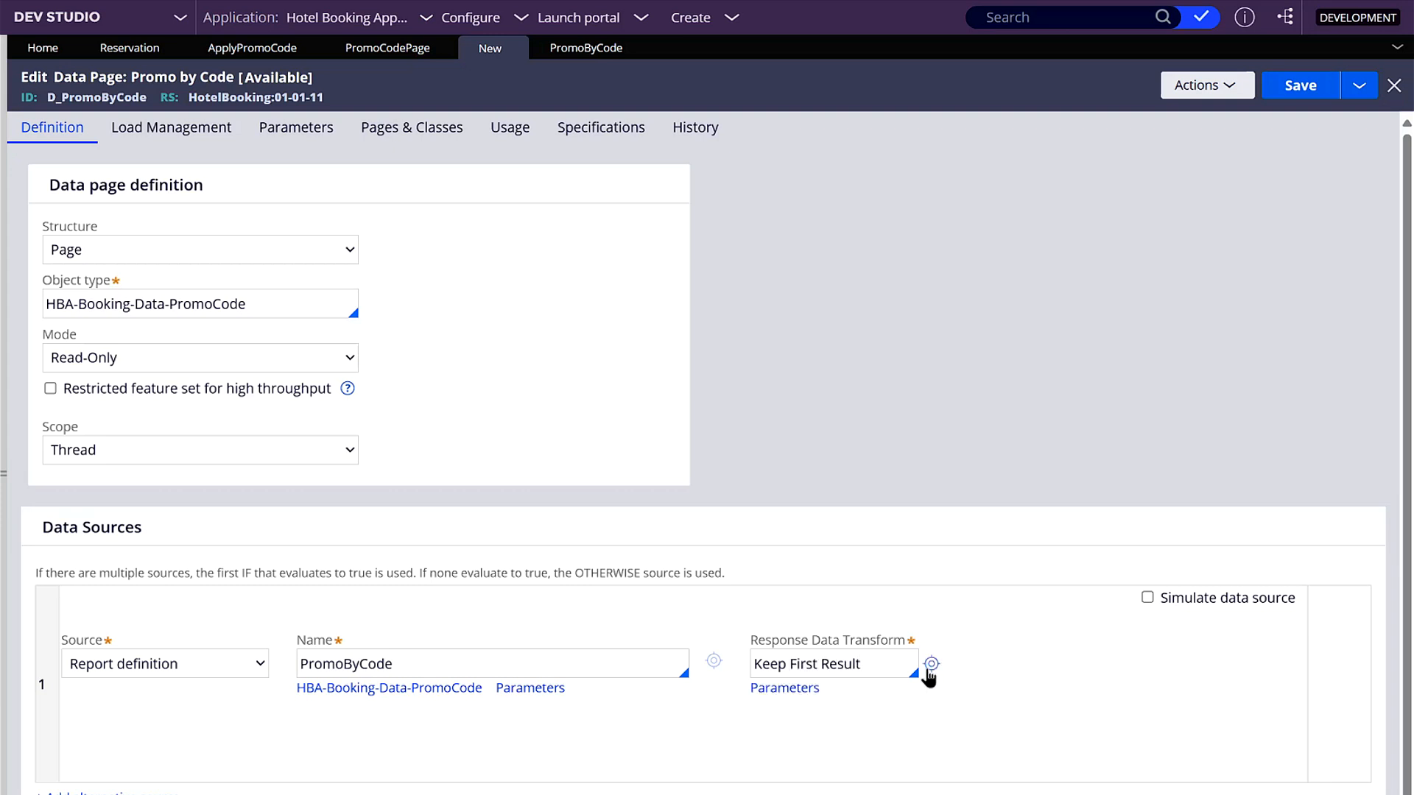
left_click(929, 670)
left_click(1261, 78)
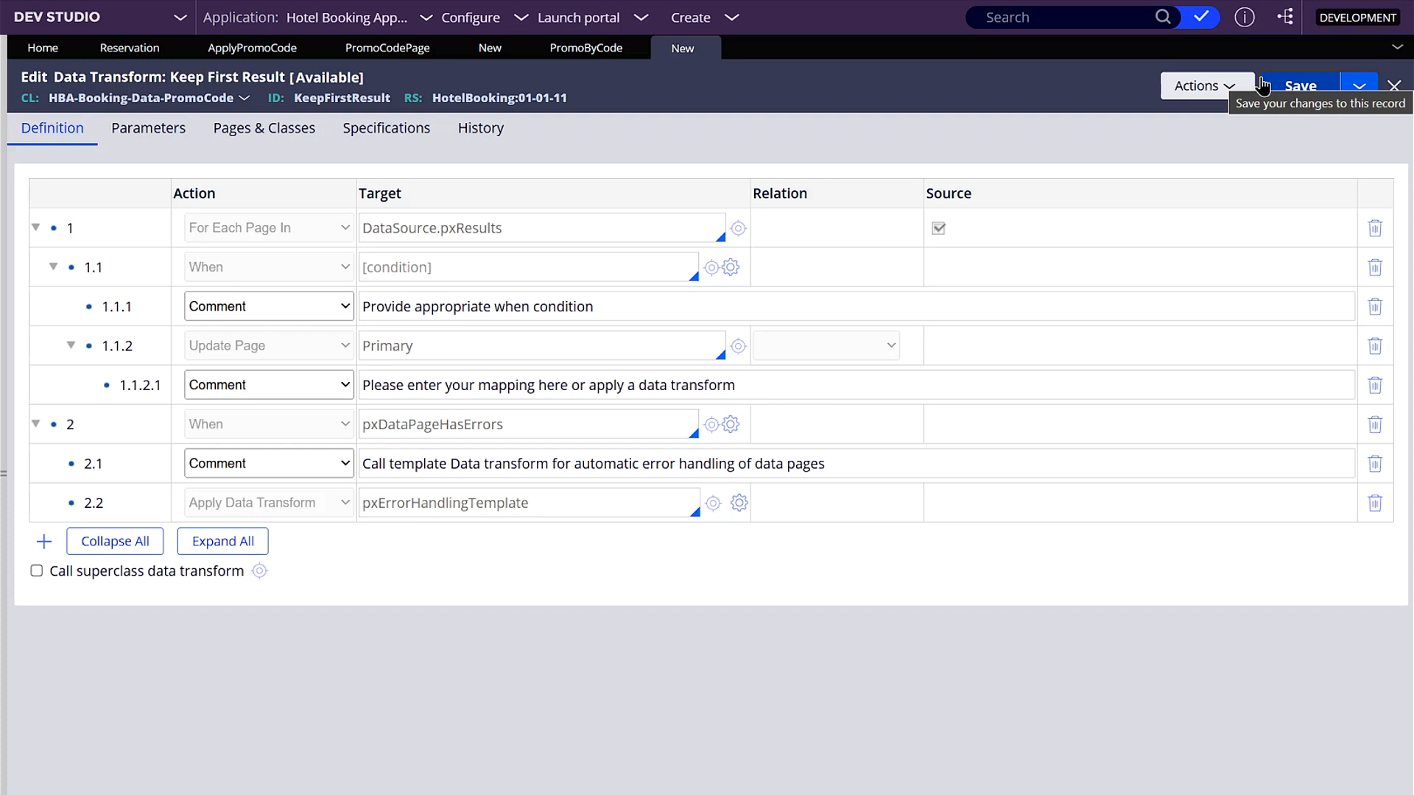
triple_click(513, 228)
left_click(531, 225)
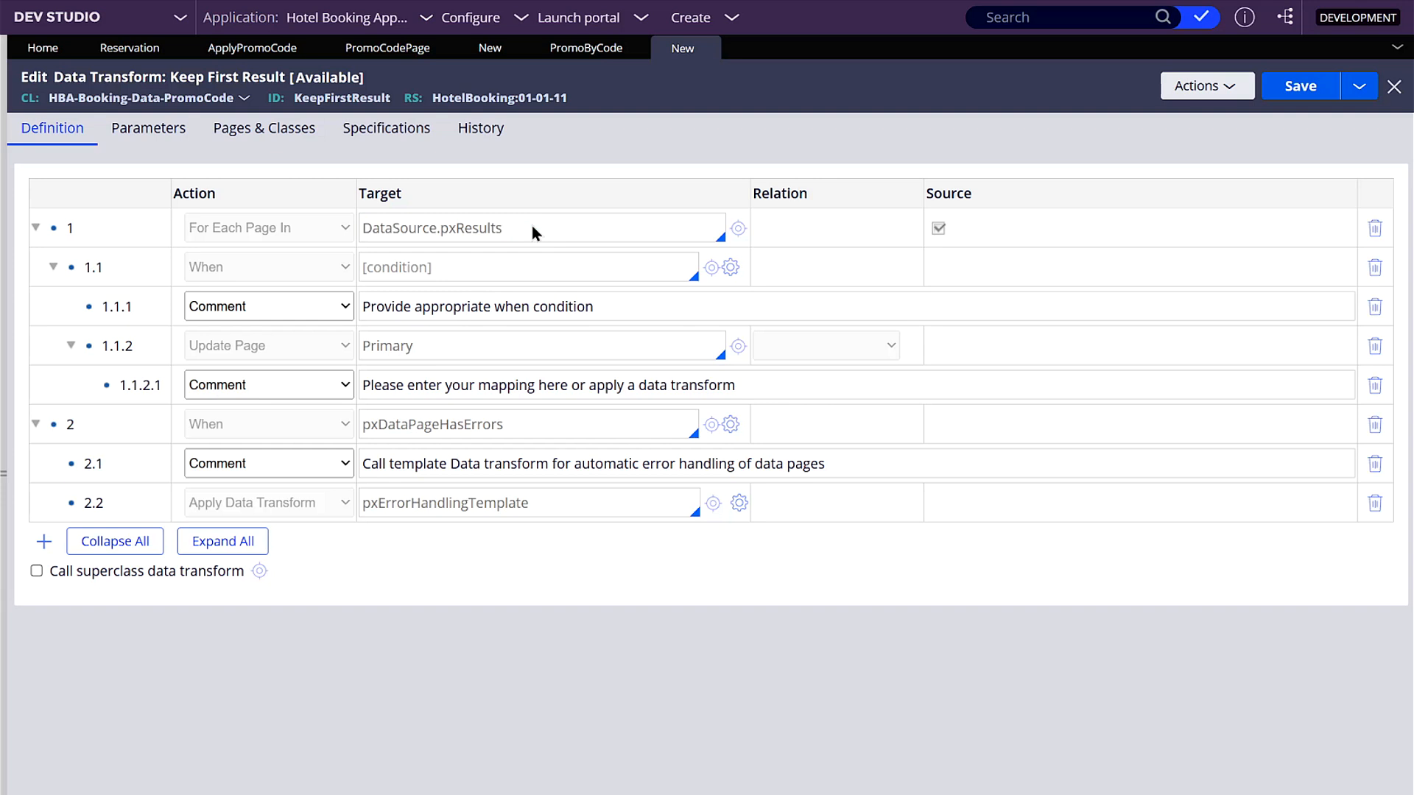
left_click_drag(511, 227, 363, 228)
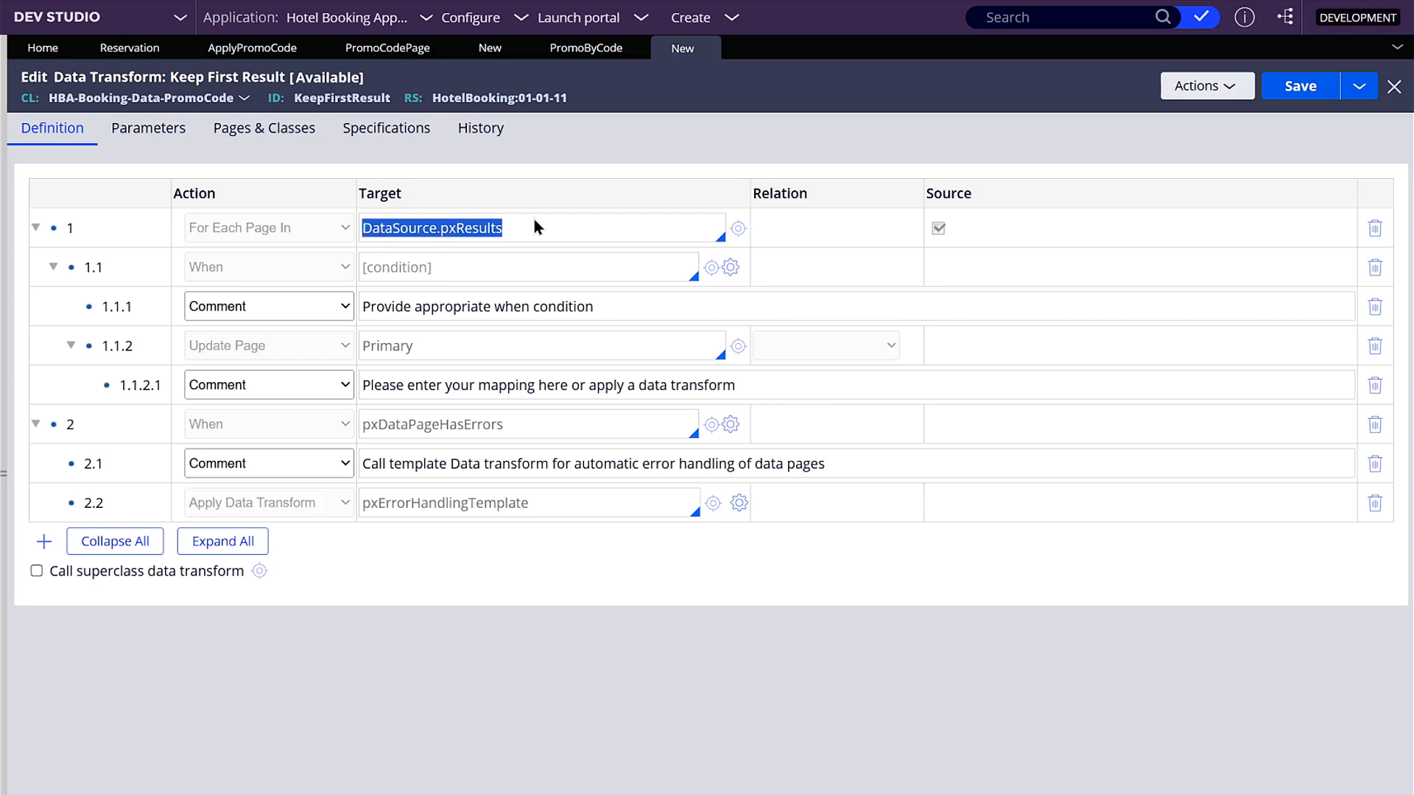
left_click(475, 267)
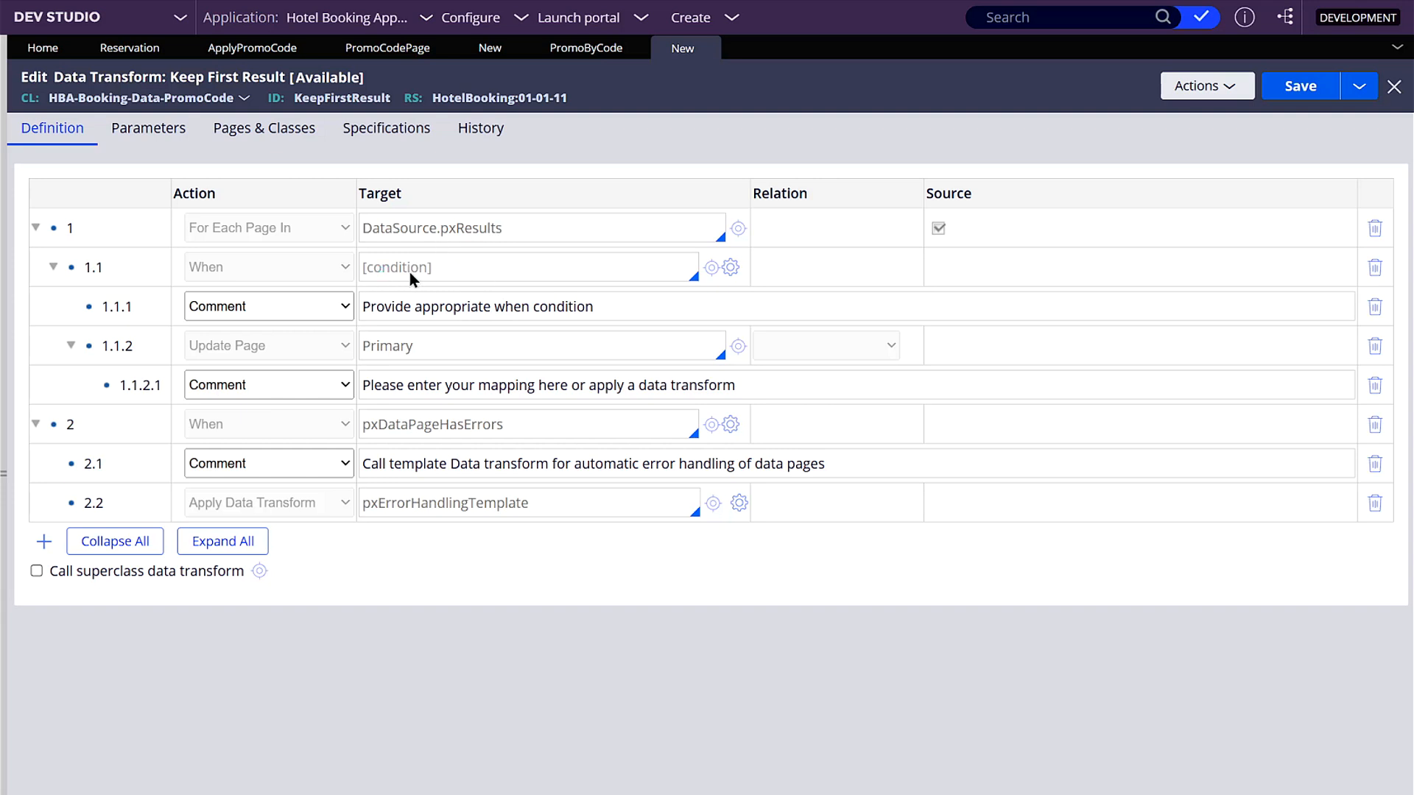
- Add a When row above the For Each Page In row, with a child Set row and the condition DataSource.pxResultCount>0
right_click(123, 234)
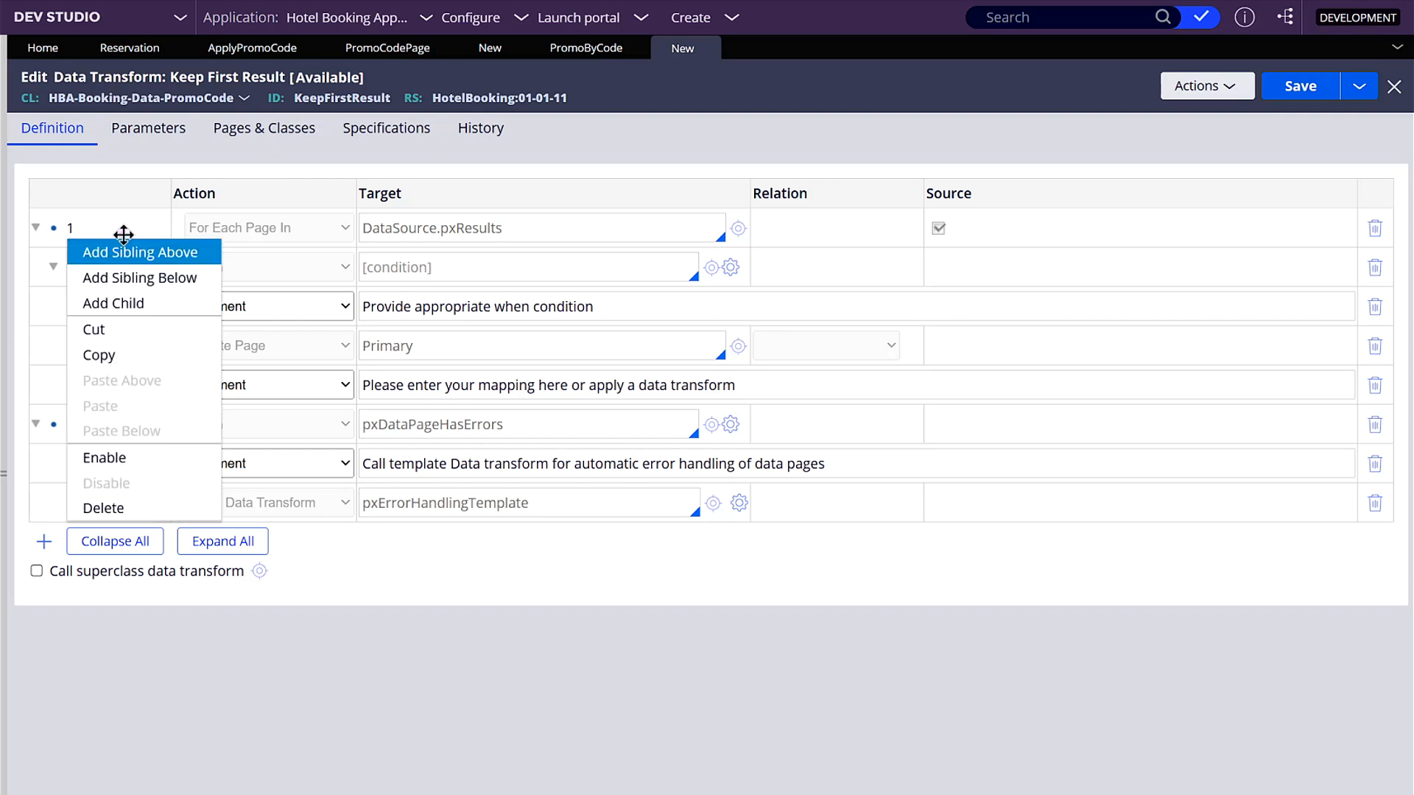
left_click(135, 255)
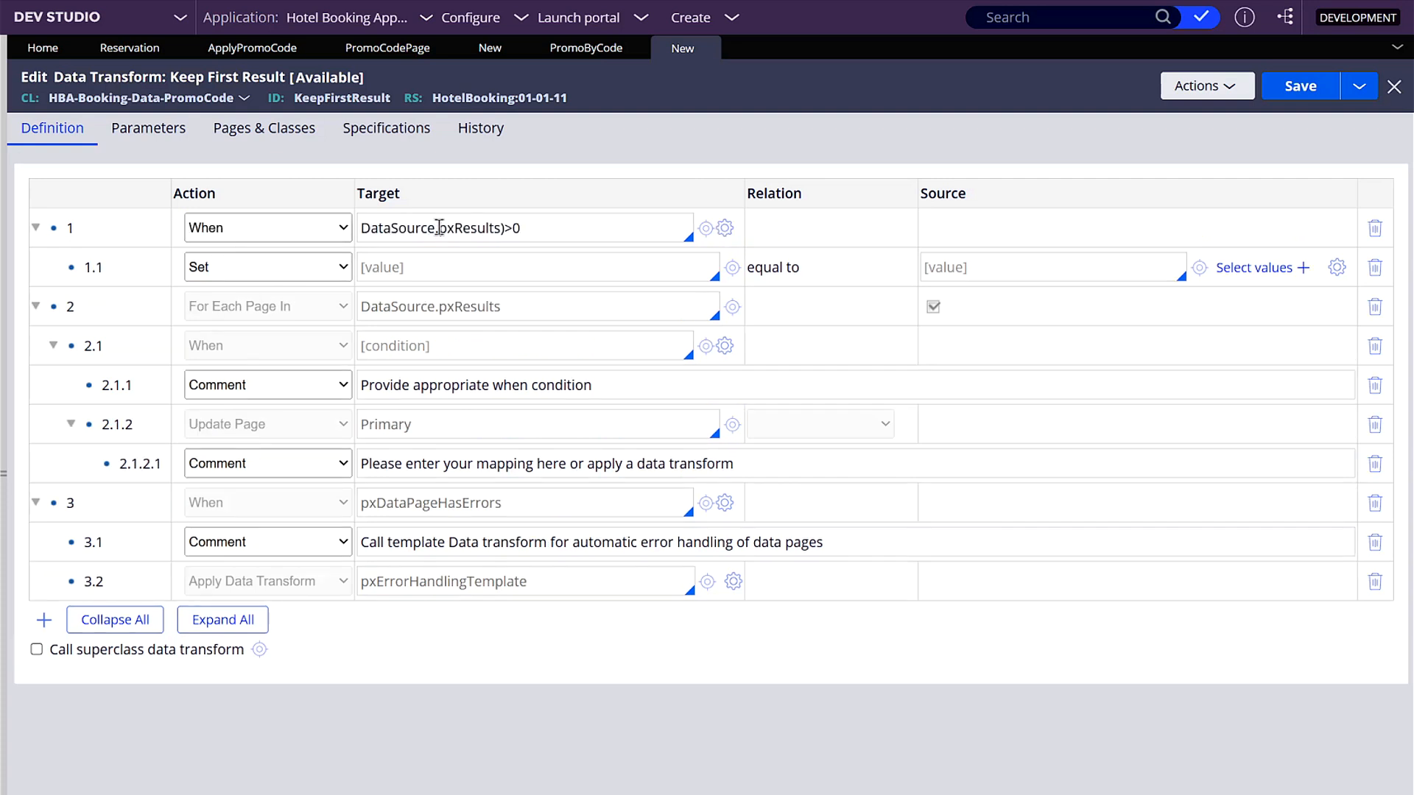
double_click(458, 231)
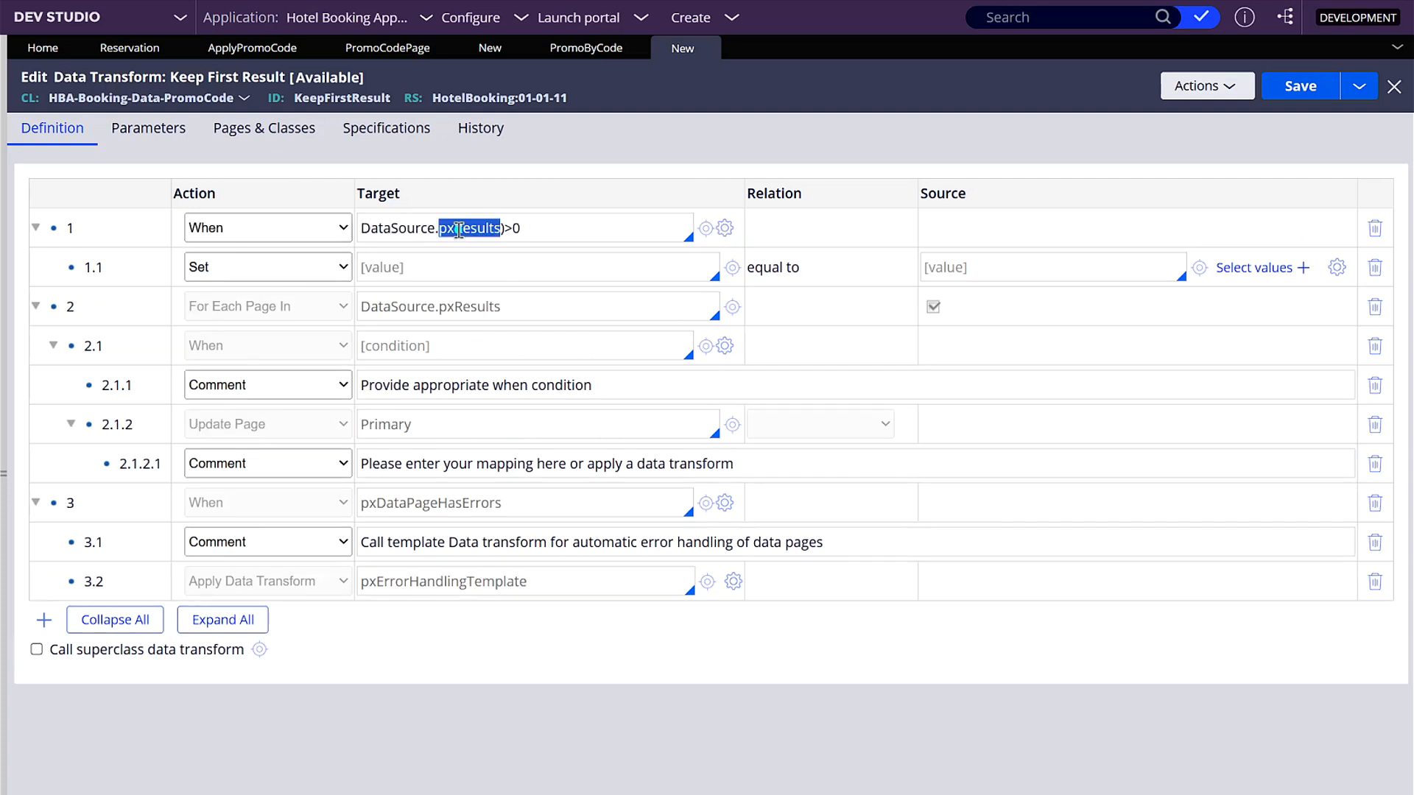
type("pxResult)")
key("Delete")
key("Delete")
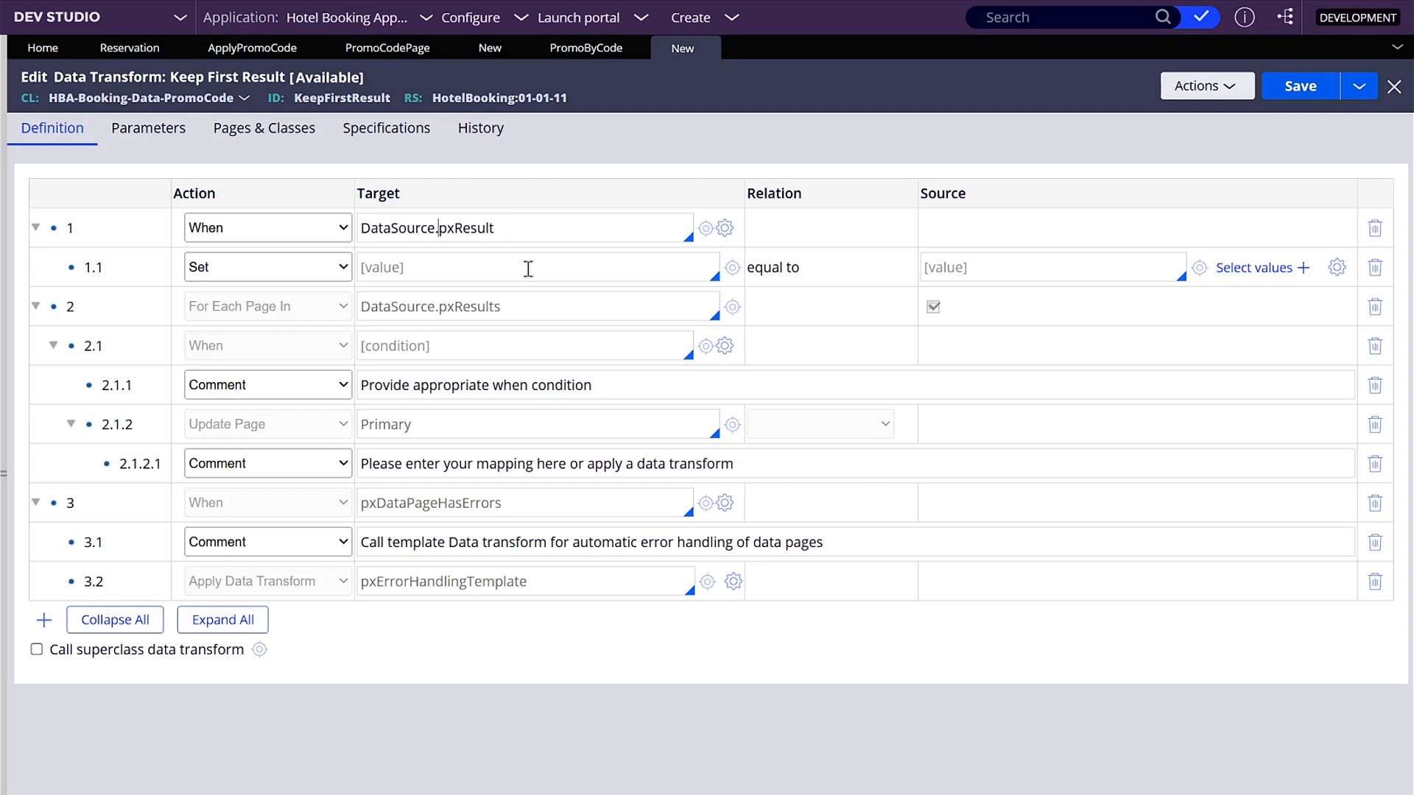
type(".")
left_click(553, 229)
type("s")
key("BackSpace")
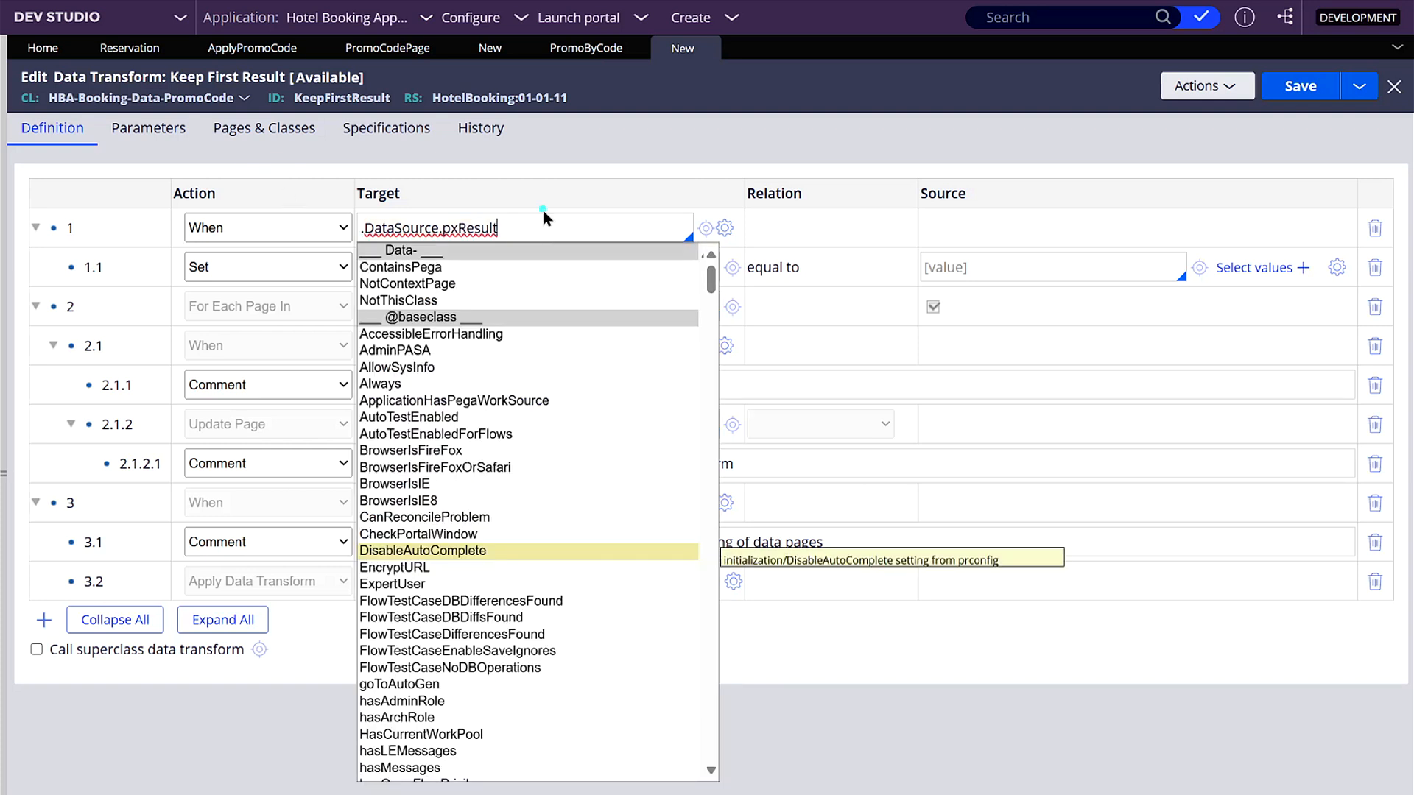
double_click(442, 310)
key("ctrl+c")
triple_click(483, 234)
key("ctrl+v")
key("BackSpace")
type("Count>0")
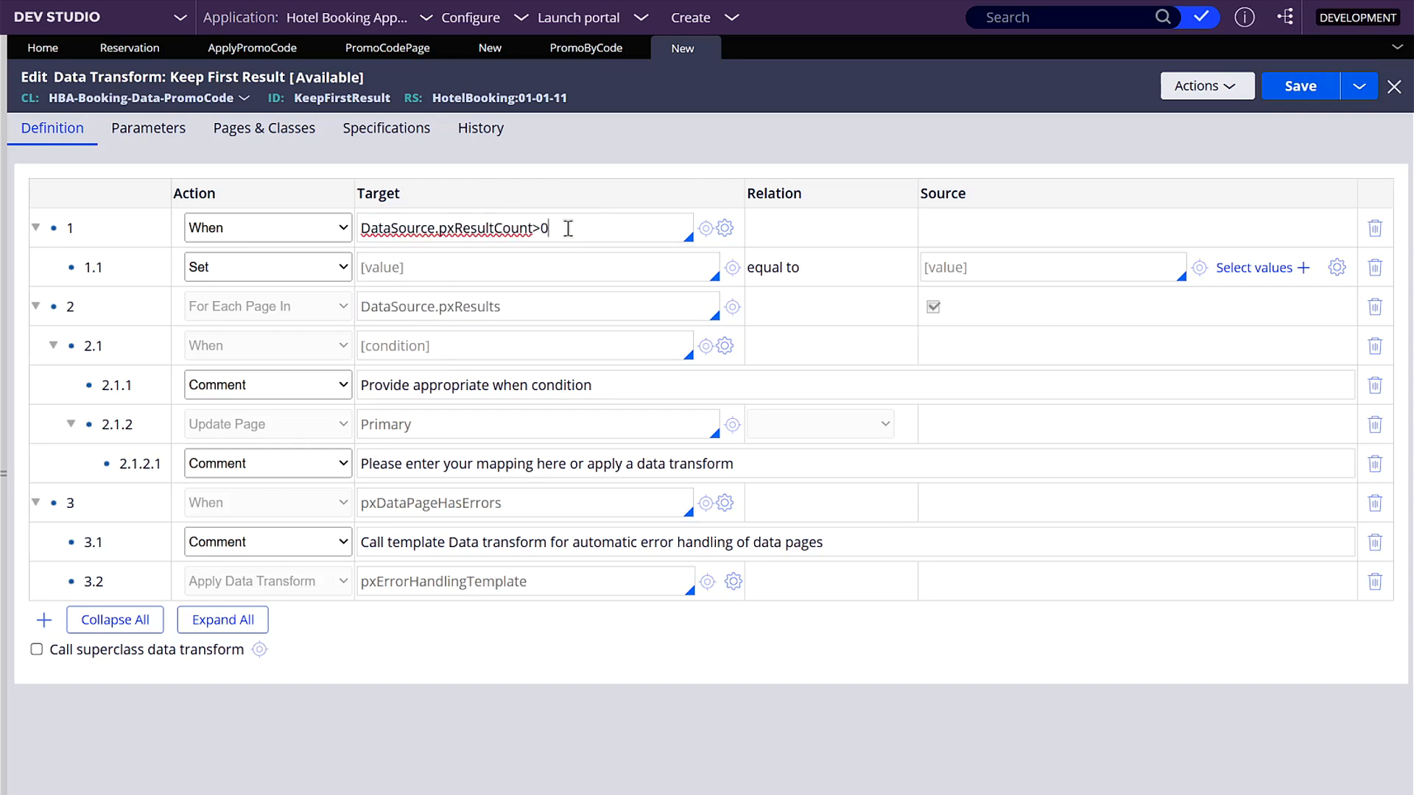
- Make the Set row under the When condition set Primary equal to DataSource.pxResults(1), and save the data transform
left_click(426, 262)
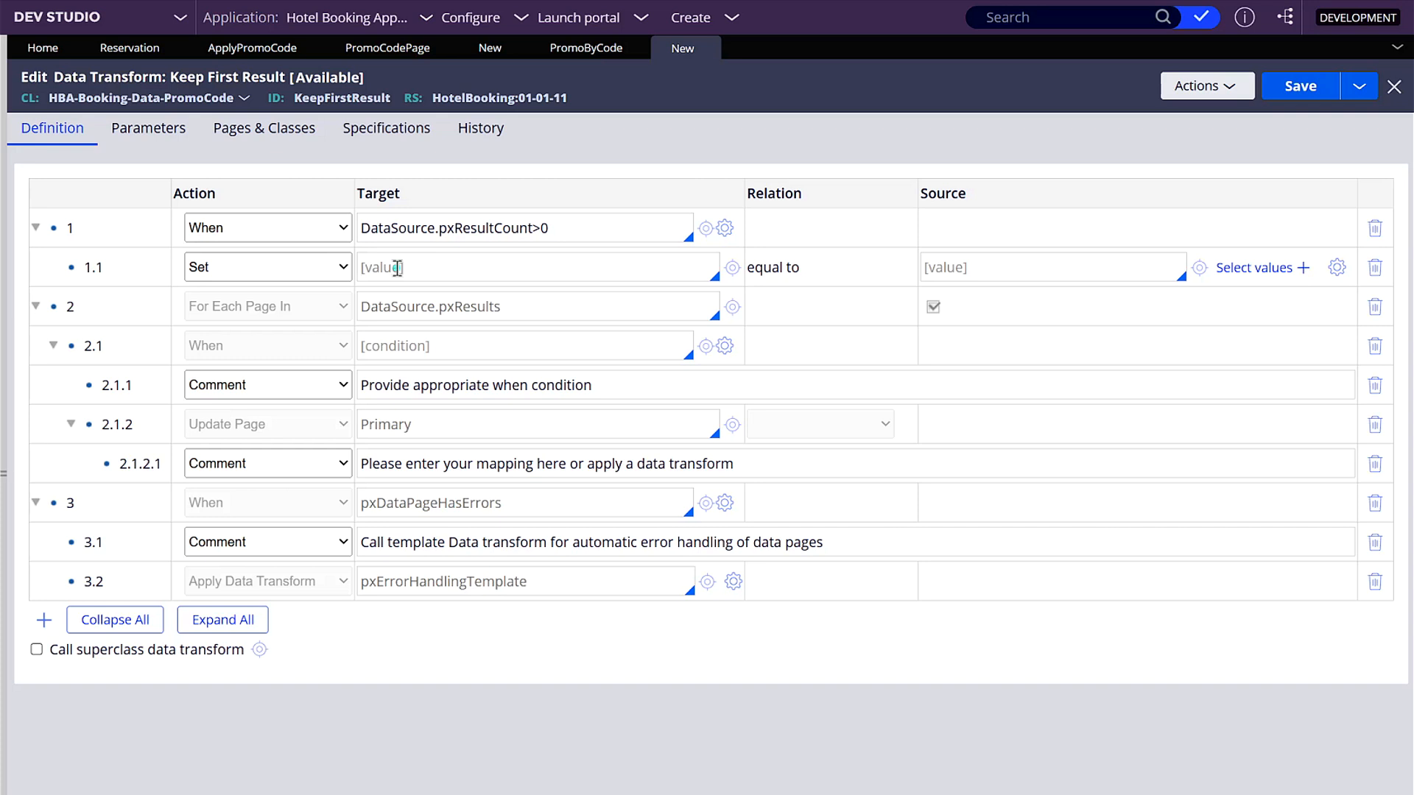
type("Primary")
left_click(968, 260)
key("Down")
key("Down")
key("Down")
key("Down")
key("Down")
key("Down")
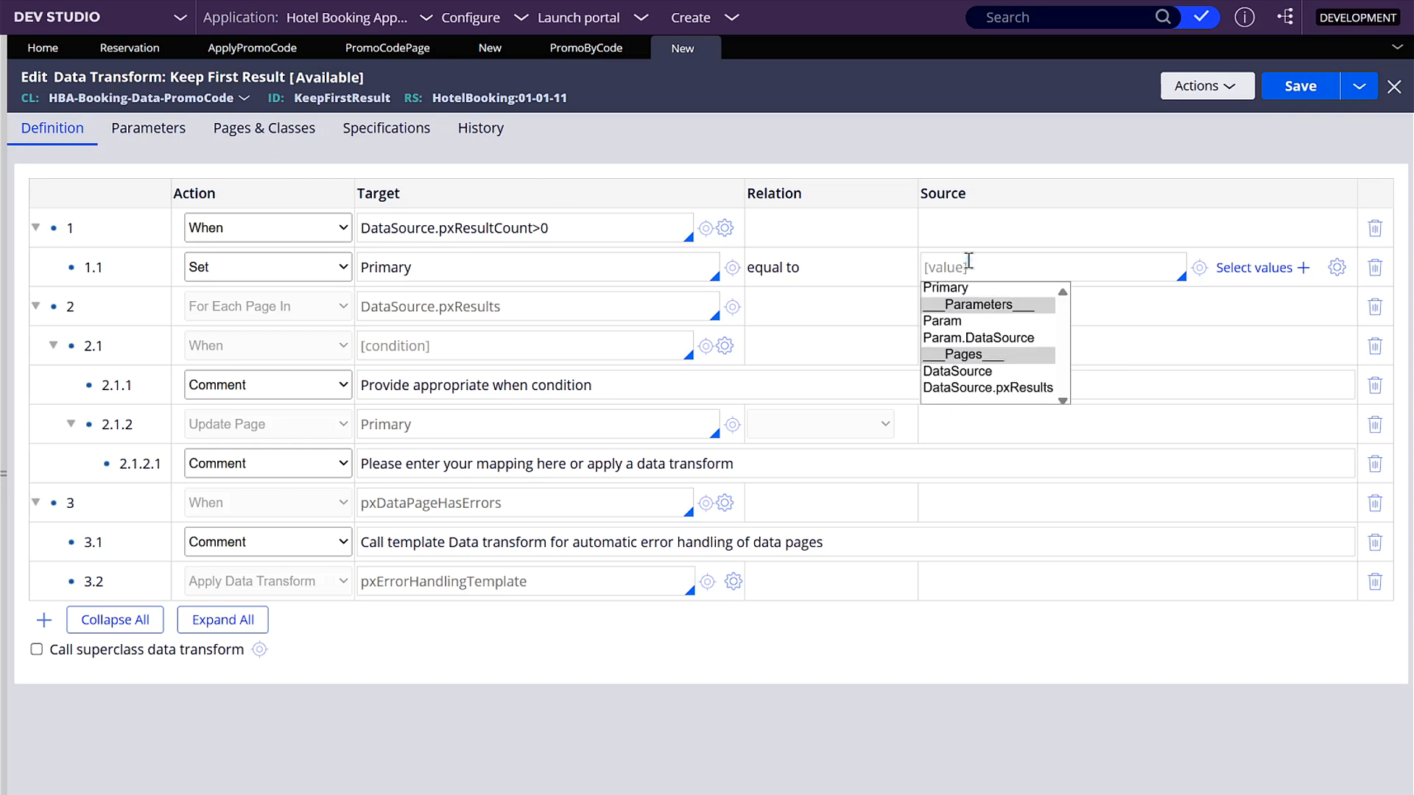
key("Return")
key("BackSpace")
type("()")
key("Left")
type("2")
key("BackSpace")
type("1")
left_click(1106, 258)
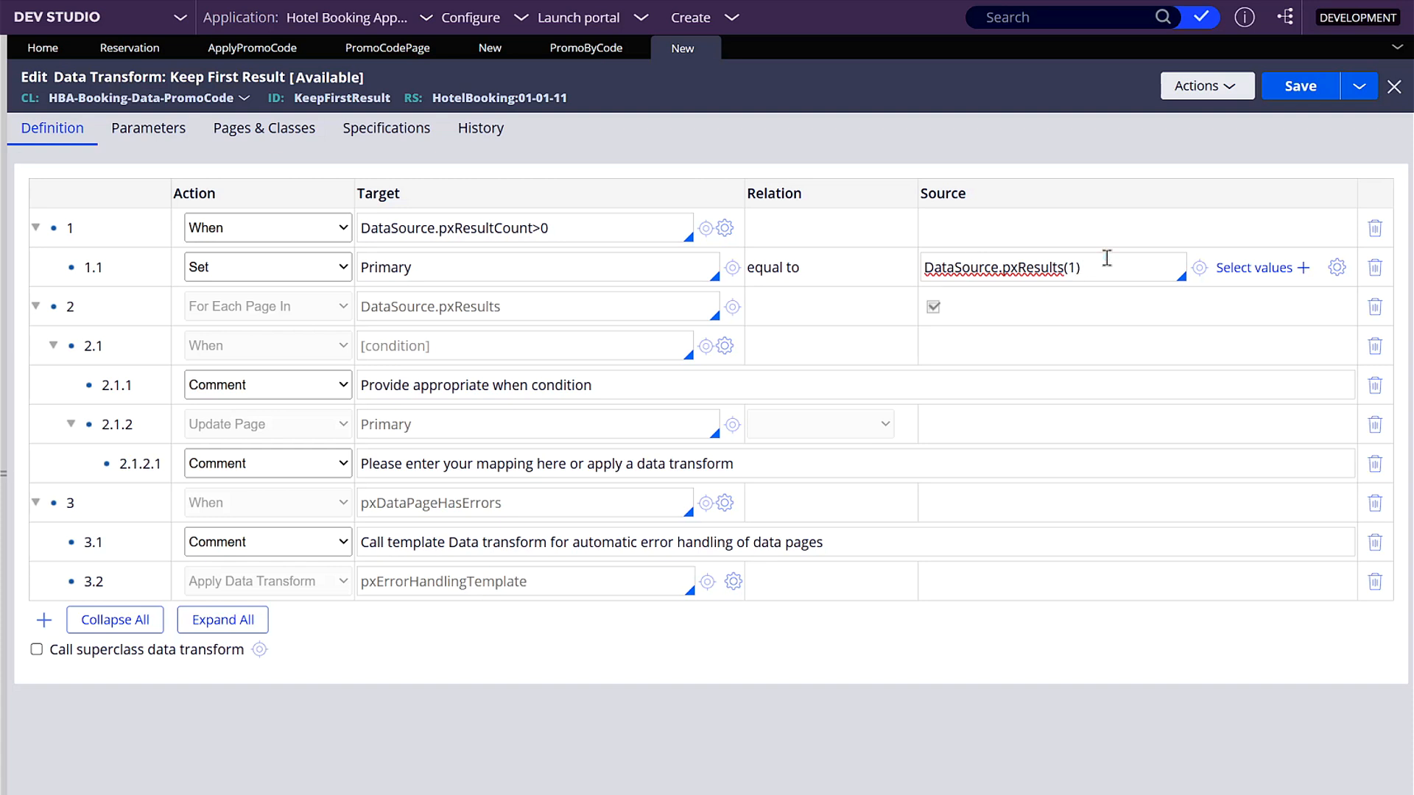
left_click(1283, 94)
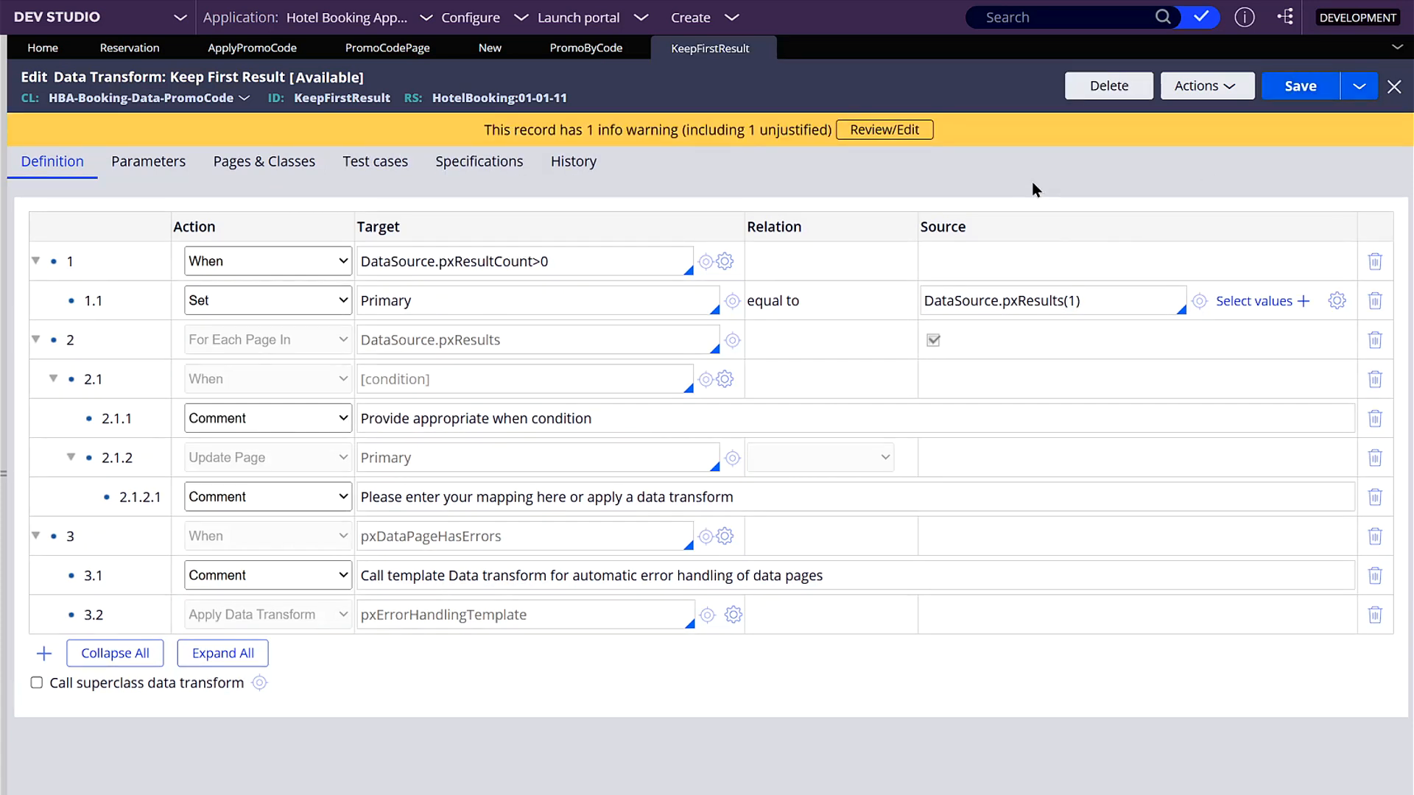
- Return to the Promo by Code data page, correct its response data transform to KeepFirstResult and save it
left_click(586, 48)
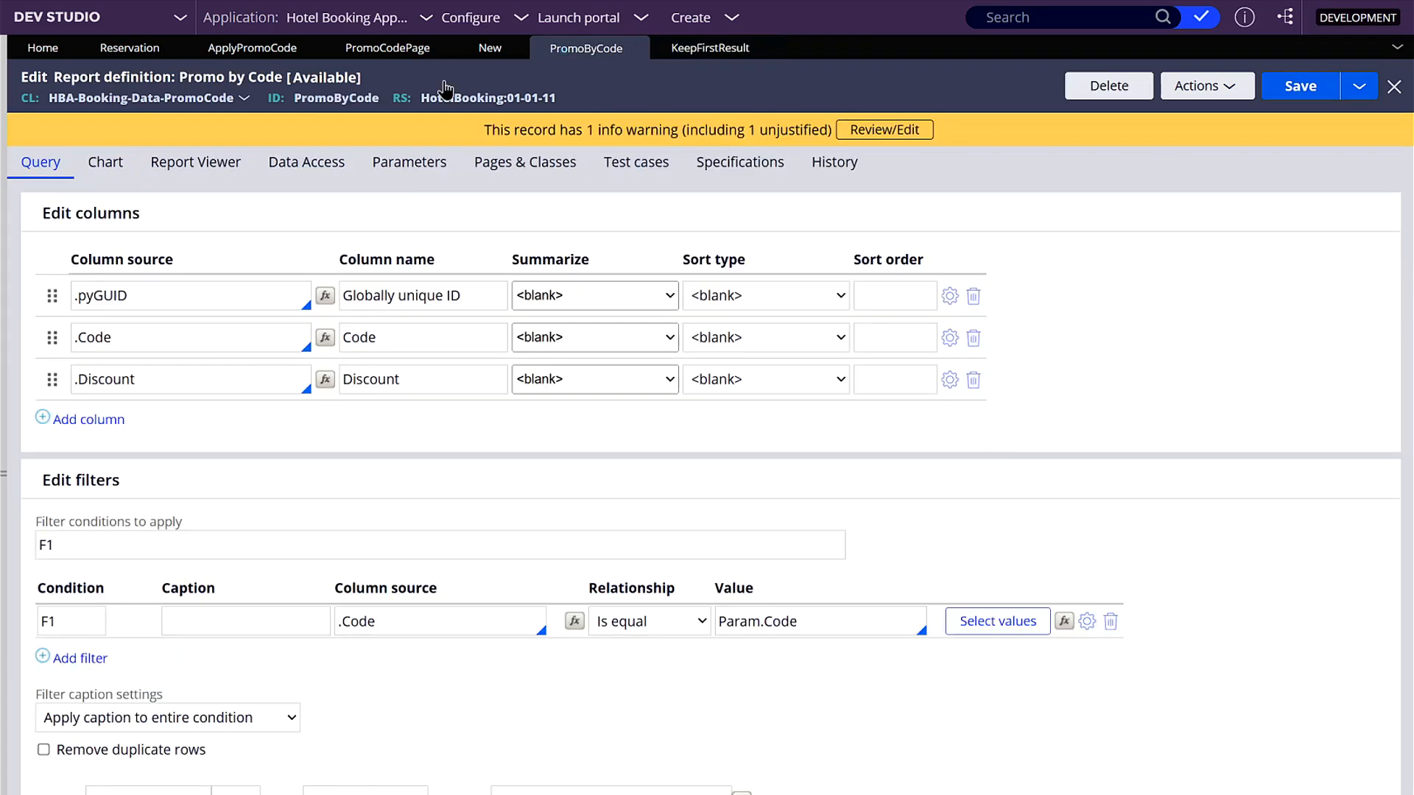
left_click(469, 51)
left_click(902, 673)
key("ctrl+Left")
key("BackSpace")
key("ctrl+Left")
key("BackSpace")
left_click(1281, 89)
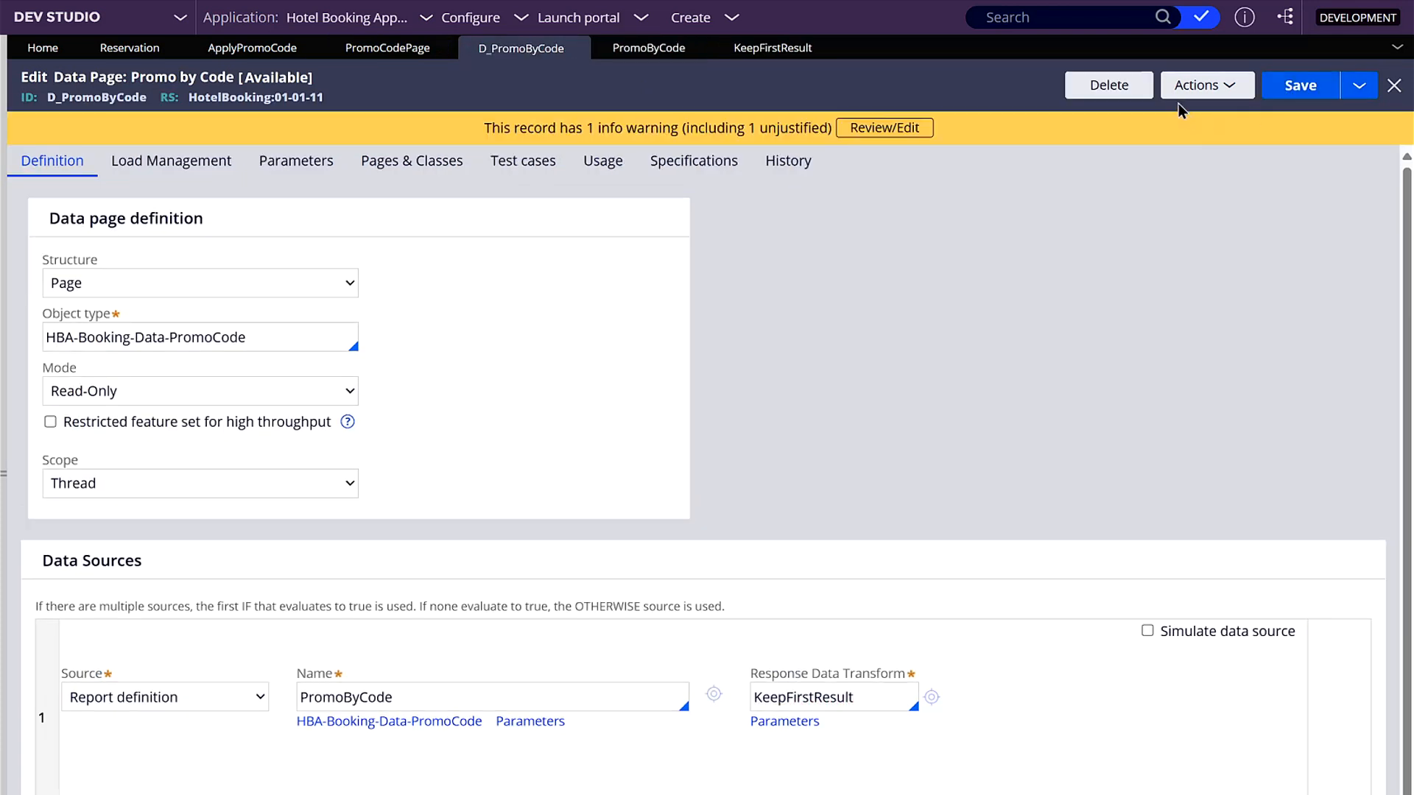
- Run the Promo by Code data page with Code A and examine its pxDPParameters and pySourcePage results
left_click(1181, 94)
left_click(1175, 114)
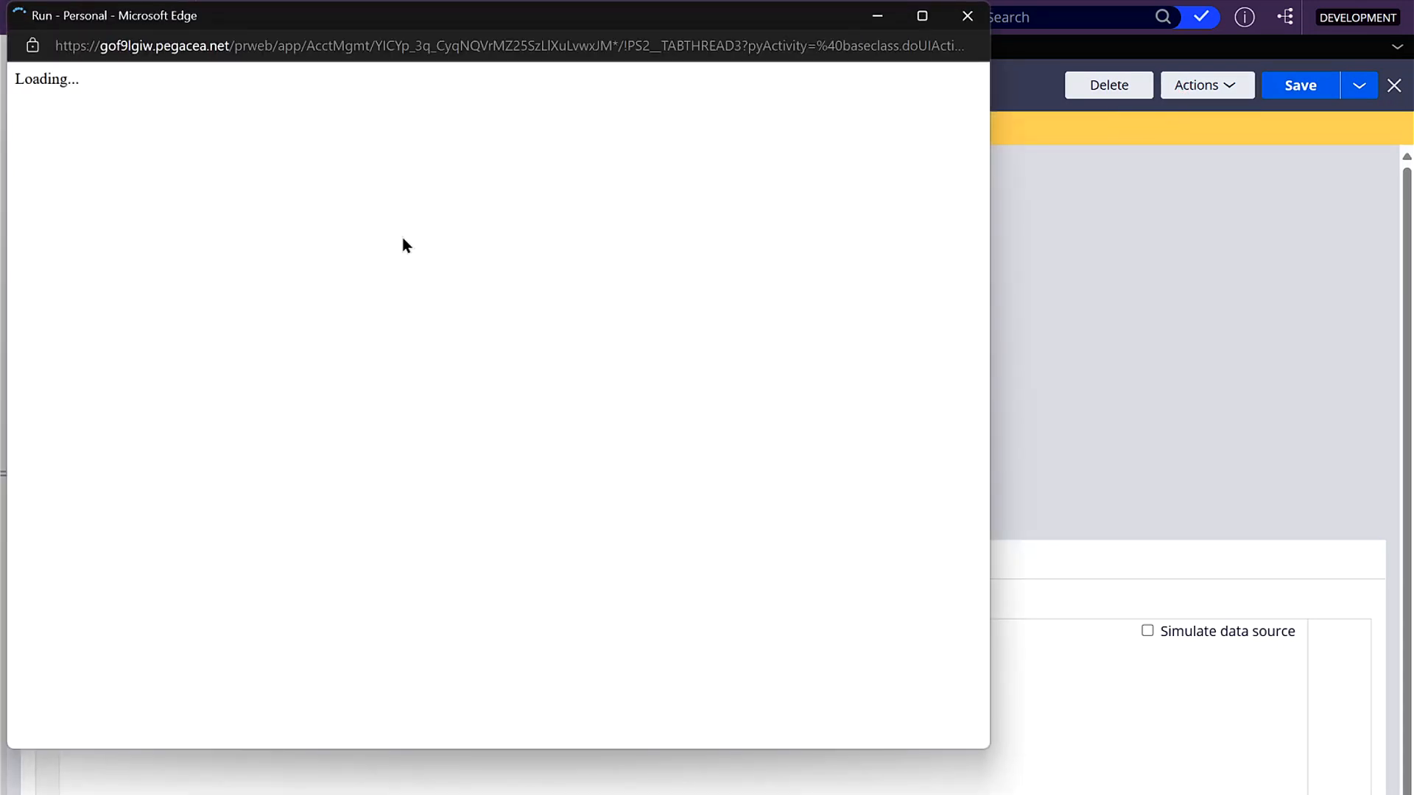
type("A")
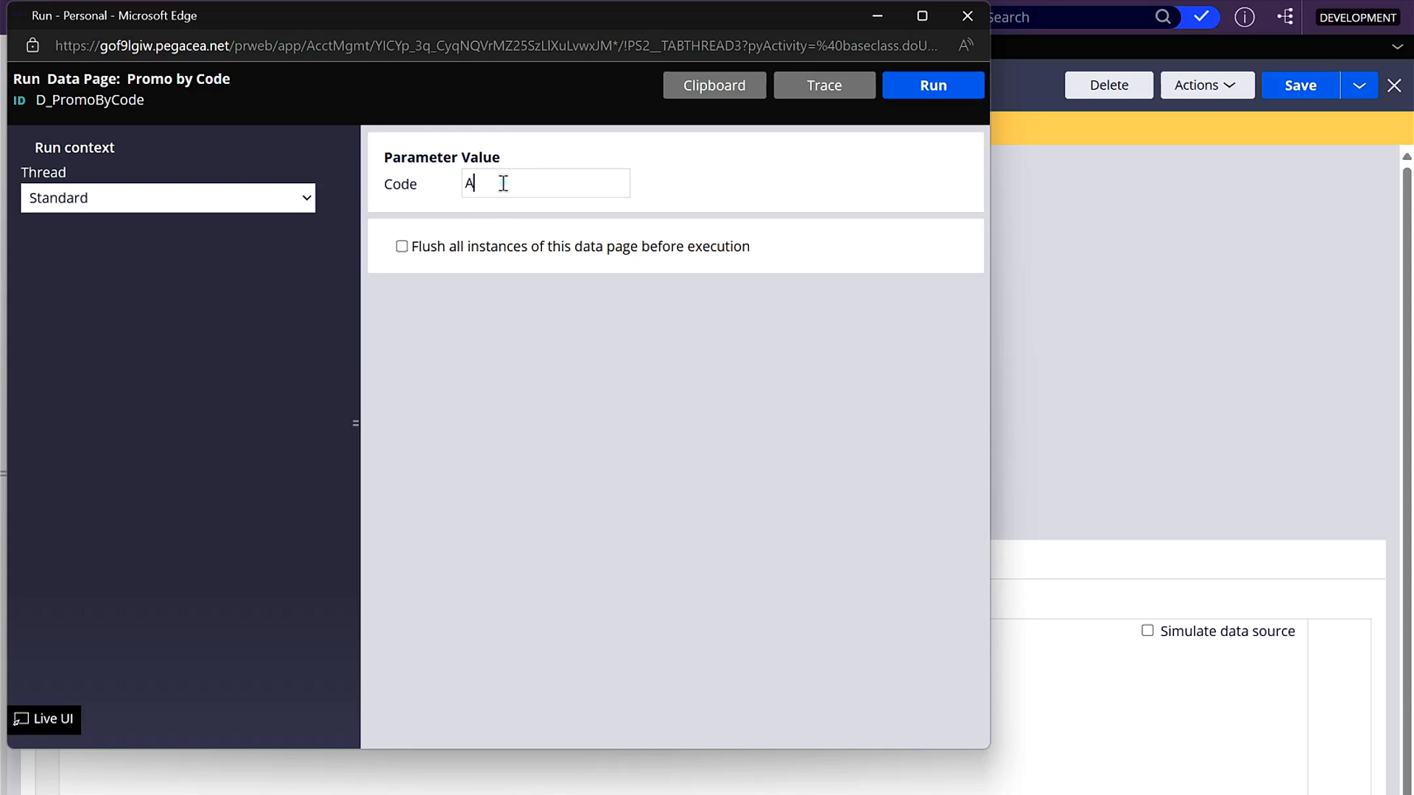
left_click(948, 87)
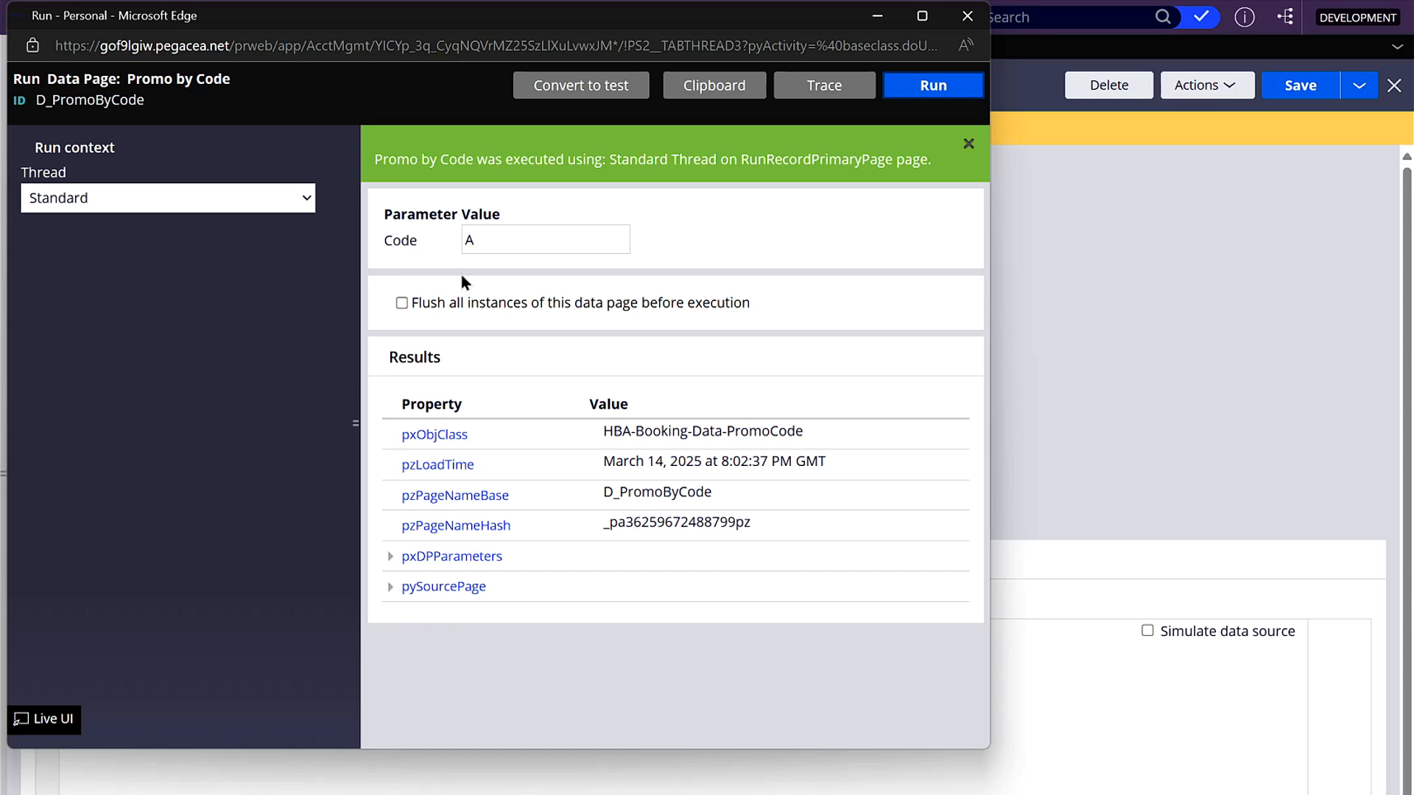
left_click(389, 557)
left_click(390, 557)
left_click(389, 587)
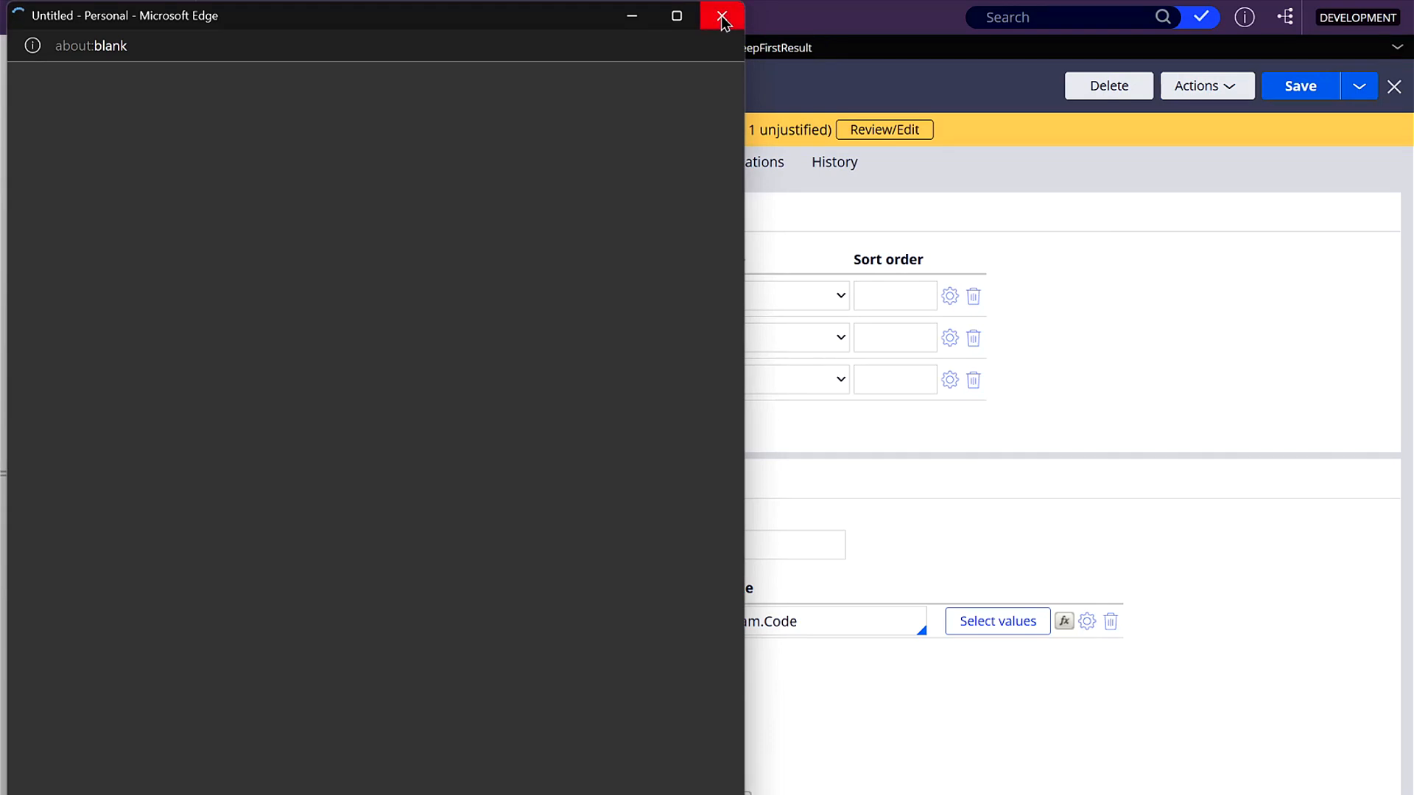
left_click(720, 16)
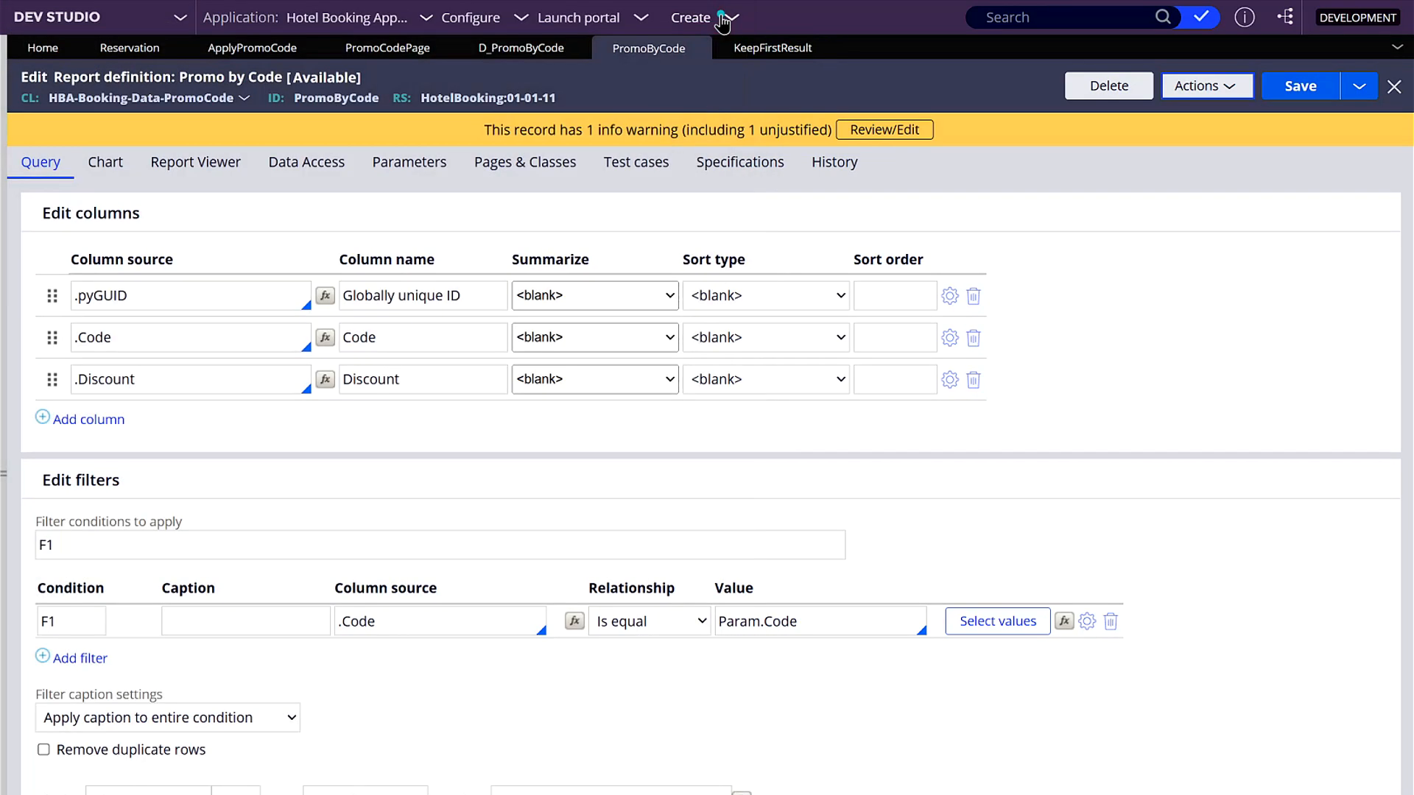
- Enable "Pass current parameter page" for the data page's PromoByCode report definition source and save the data page
left_click(544, 56)
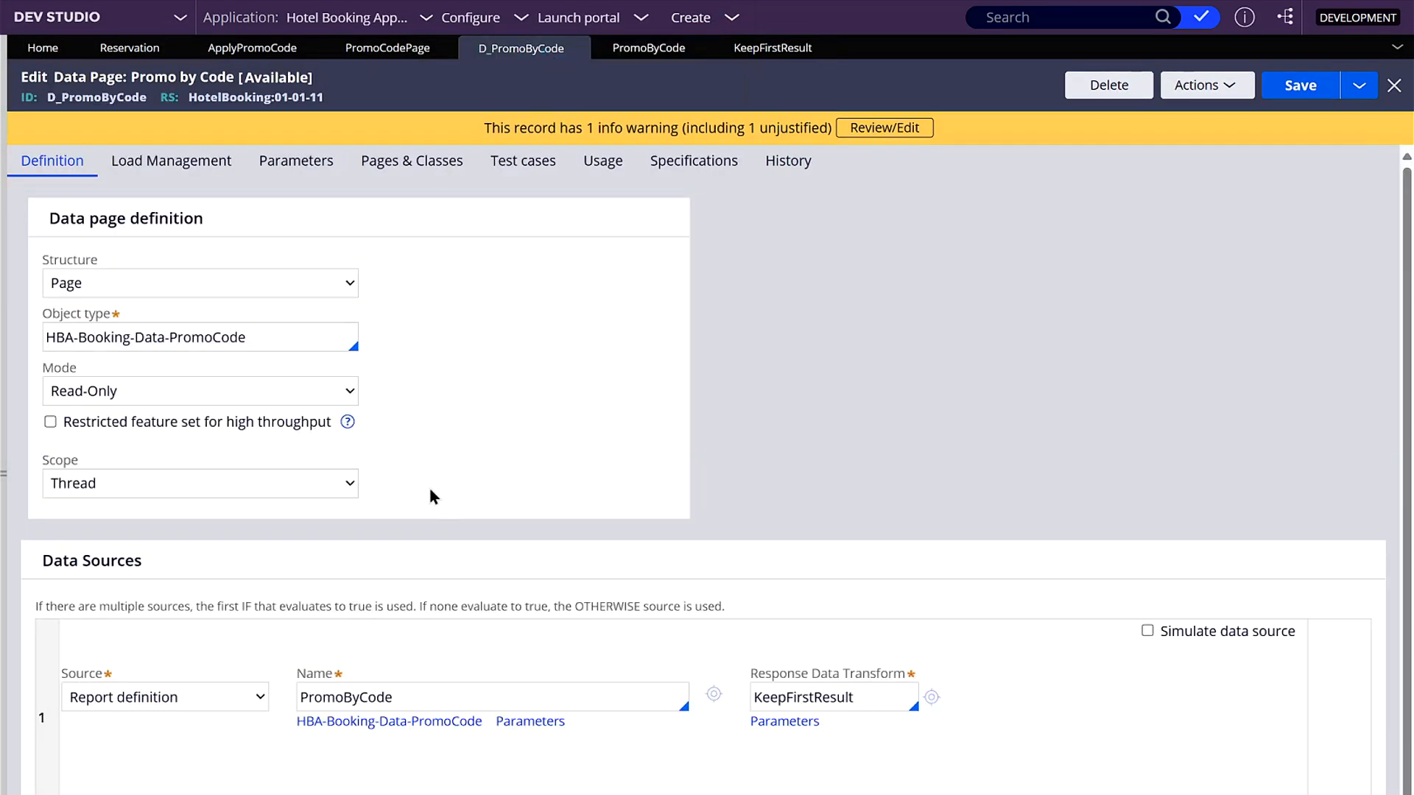
left_click(530, 720)
left_click(412, 459)
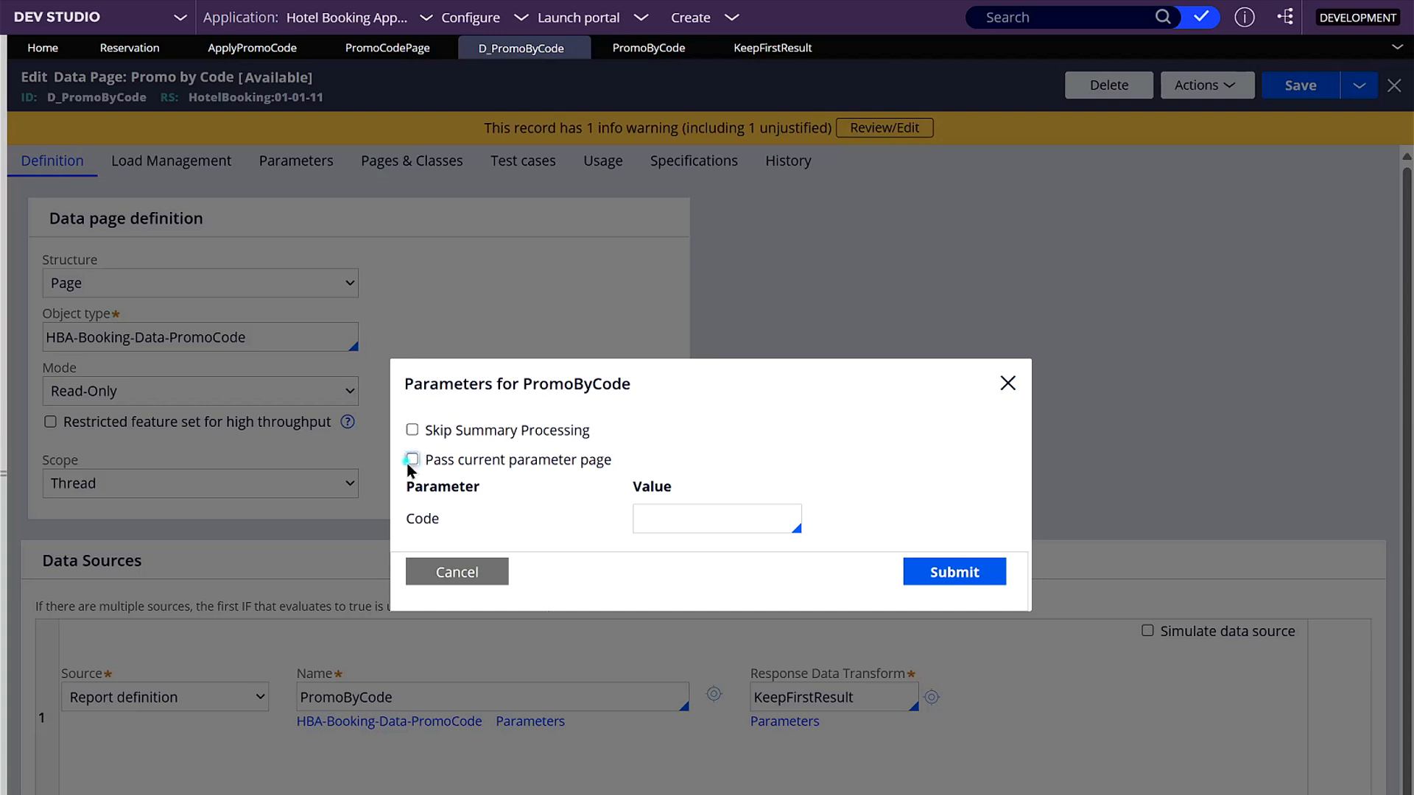
left_click(950, 559)
left_click(1296, 85)
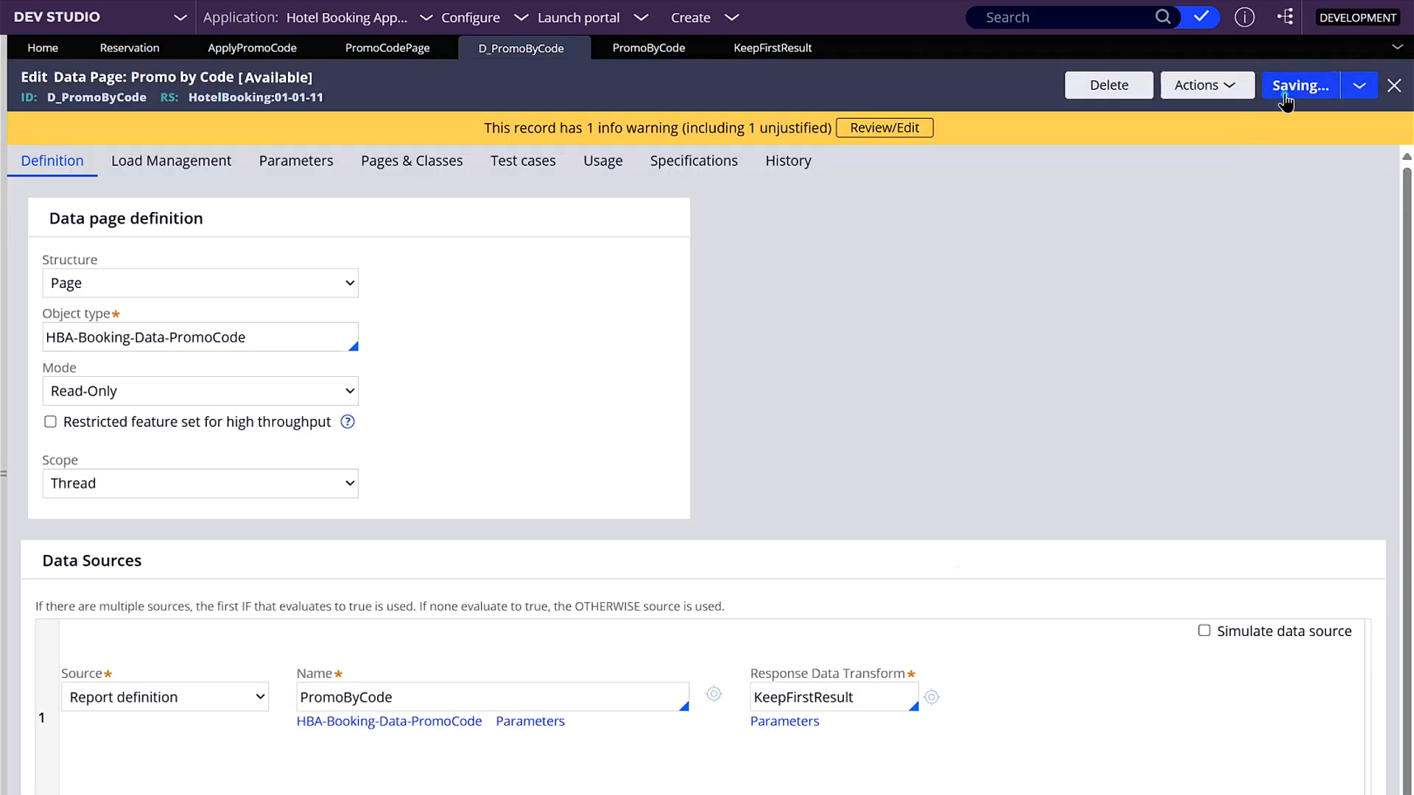
- Run the Promo by Code data page with Code A and again with Code C, examine the results and close the test run
left_click(1250, 95)
left_click(1209, 112)
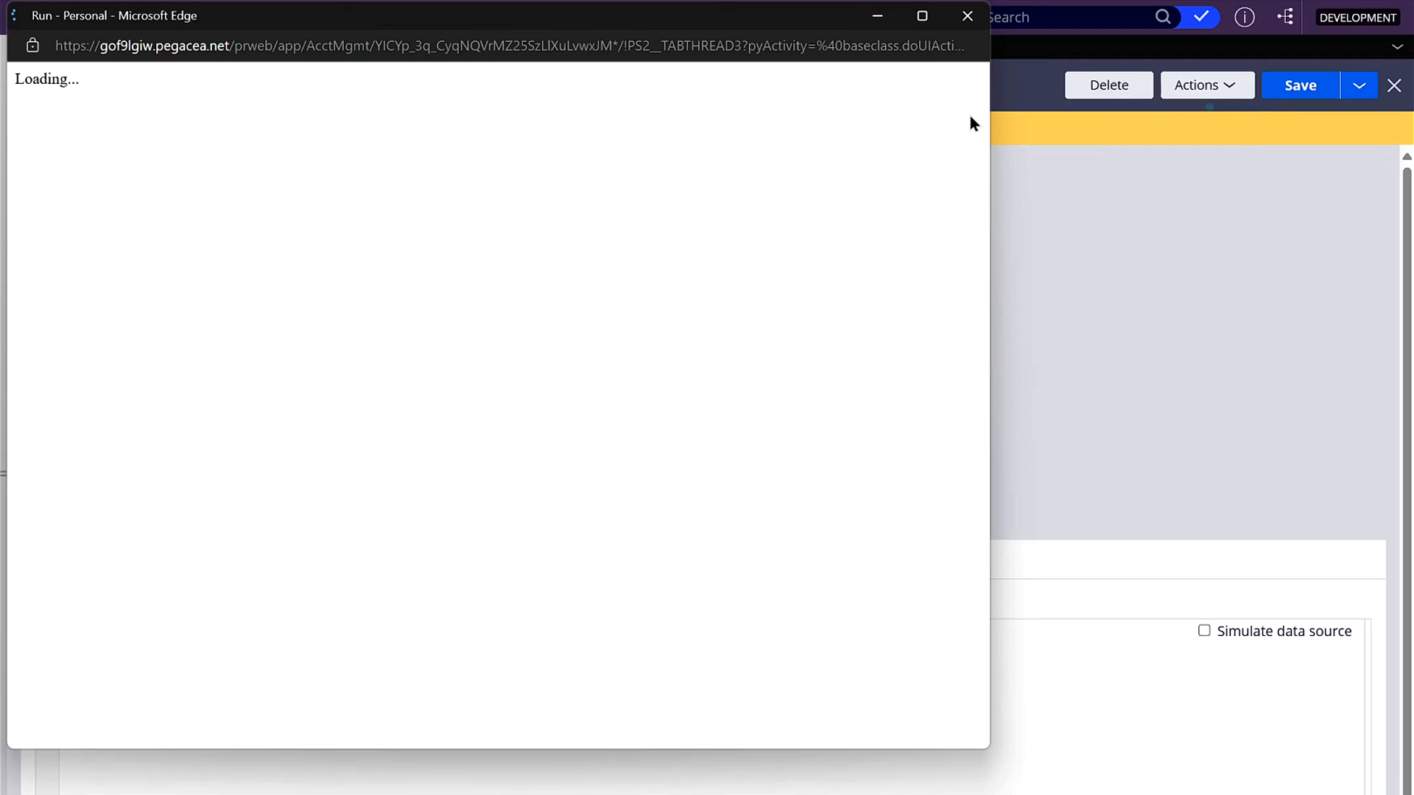
type("A")
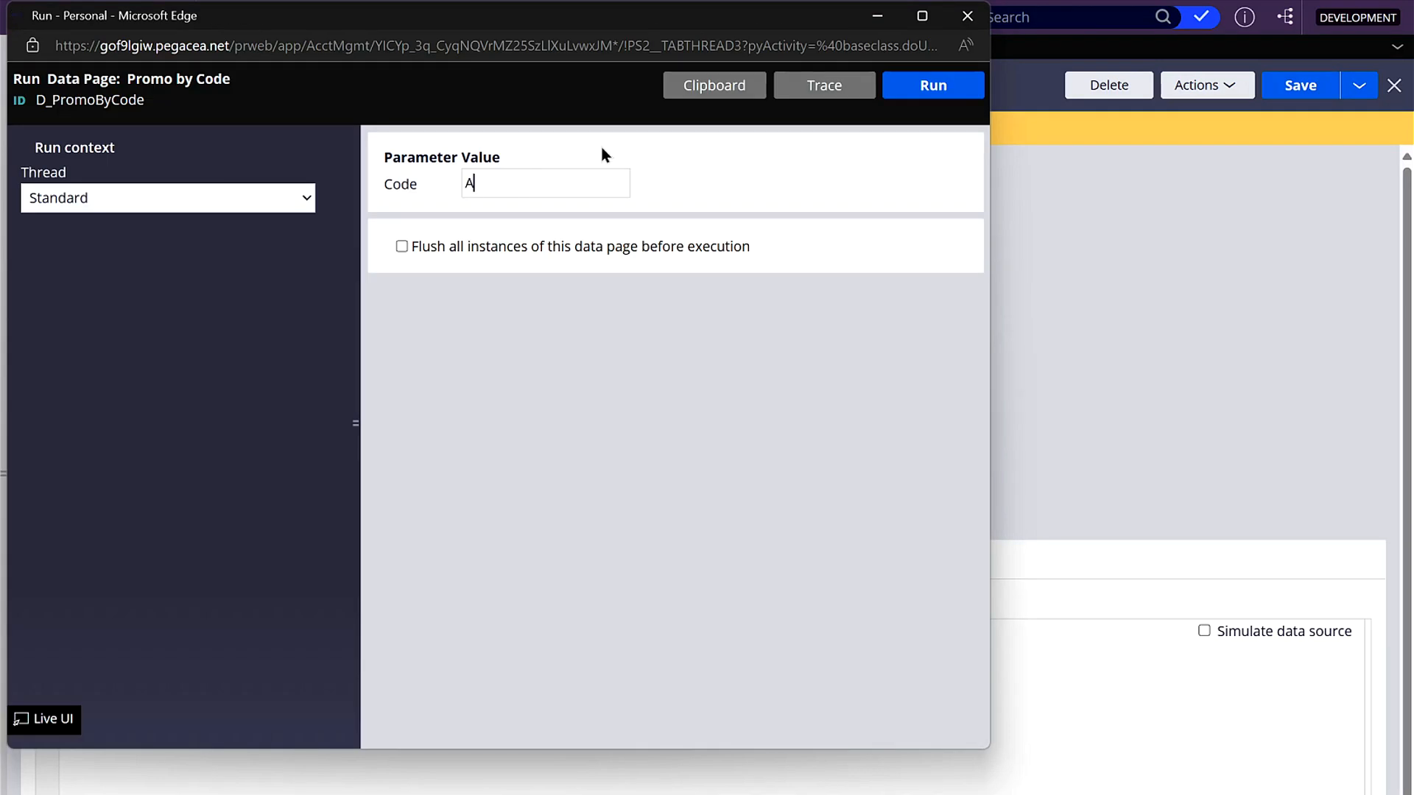
left_click(903, 92)
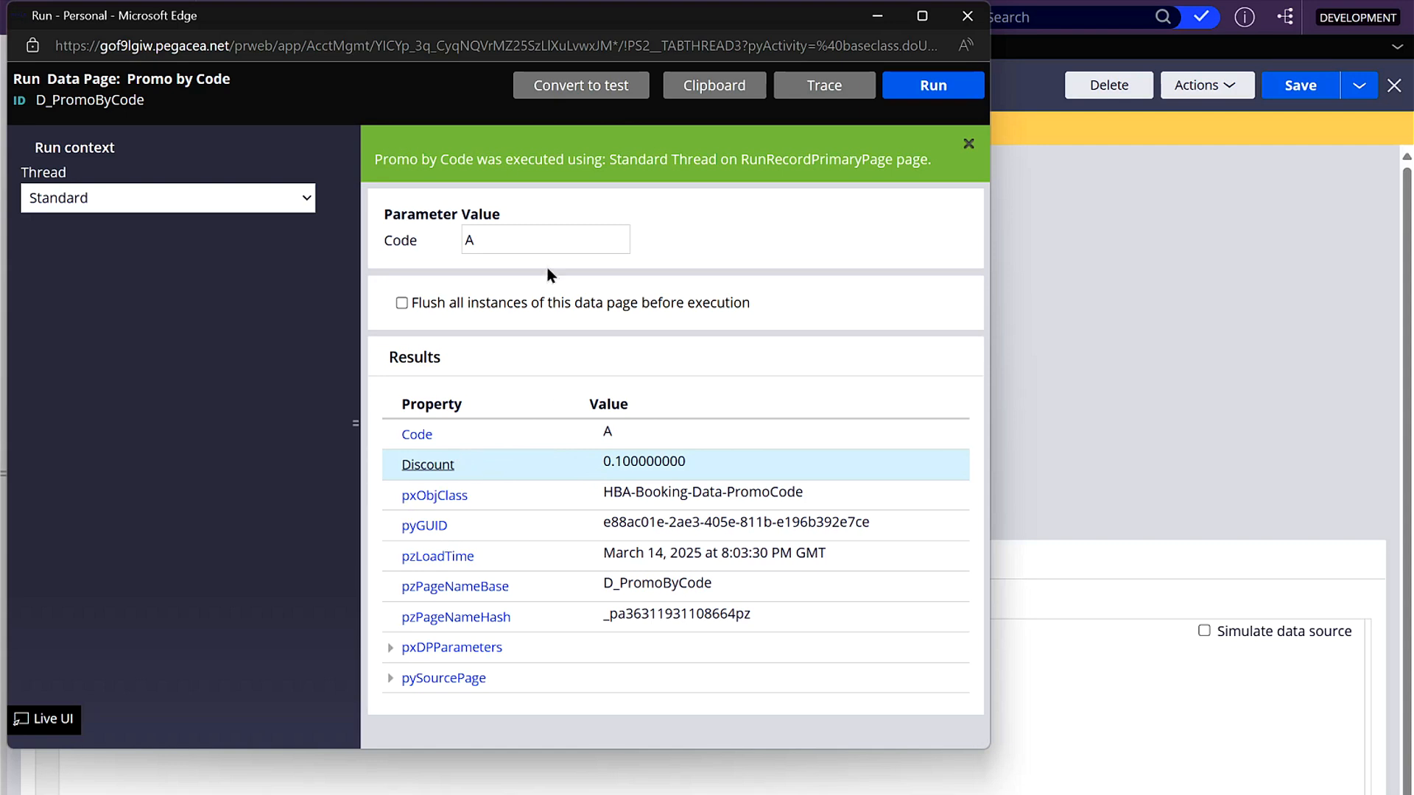
double_click(539, 237)
type("C")
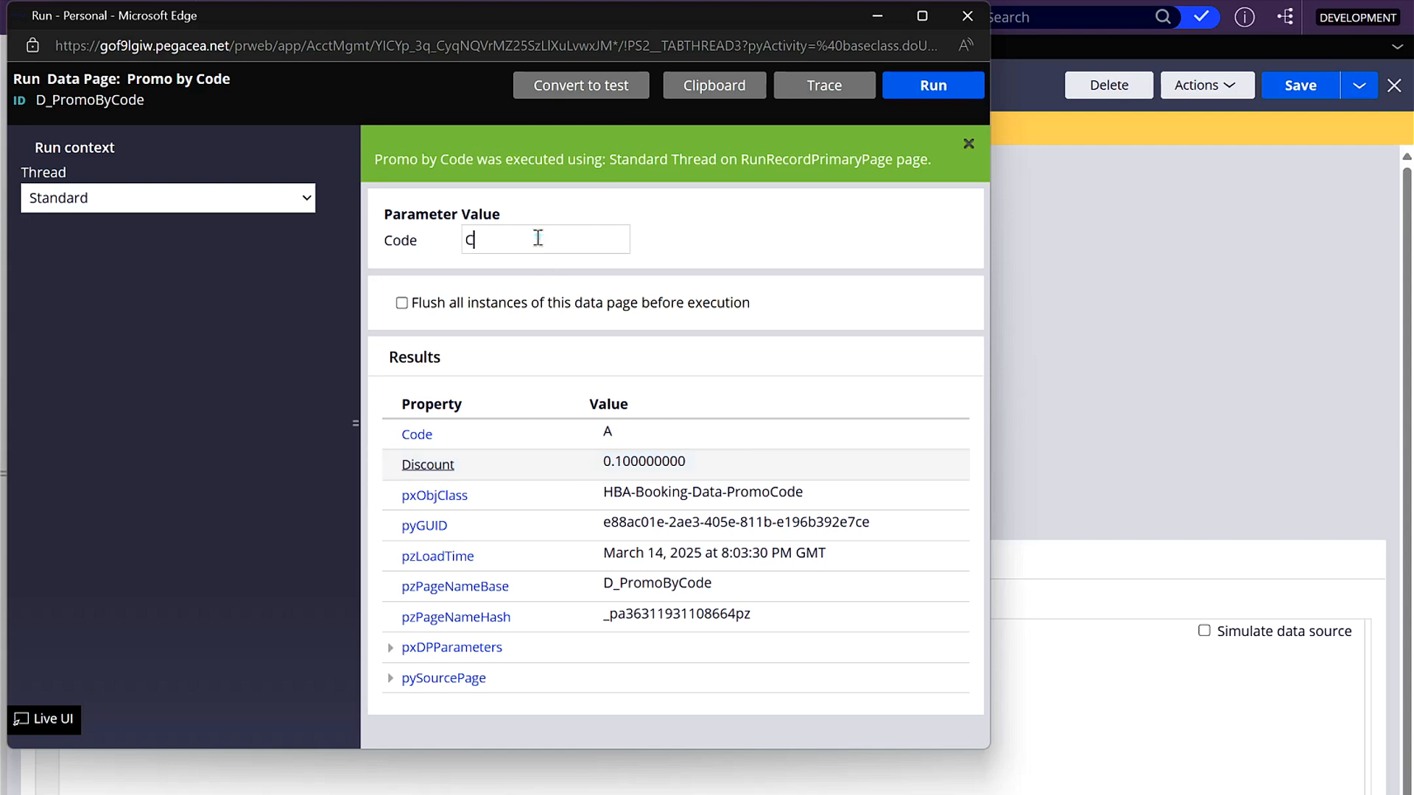
left_click(940, 86)
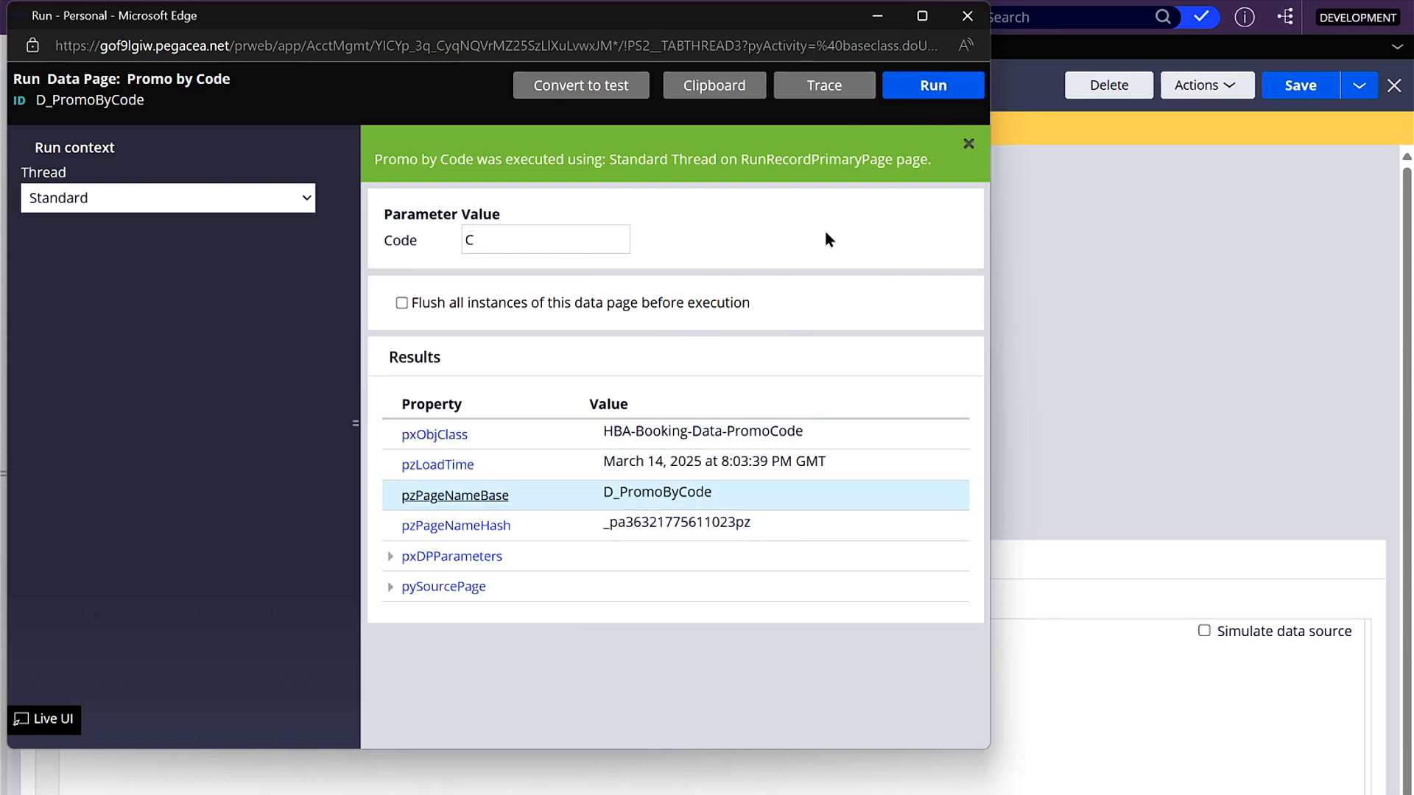
left_click(967, 15)
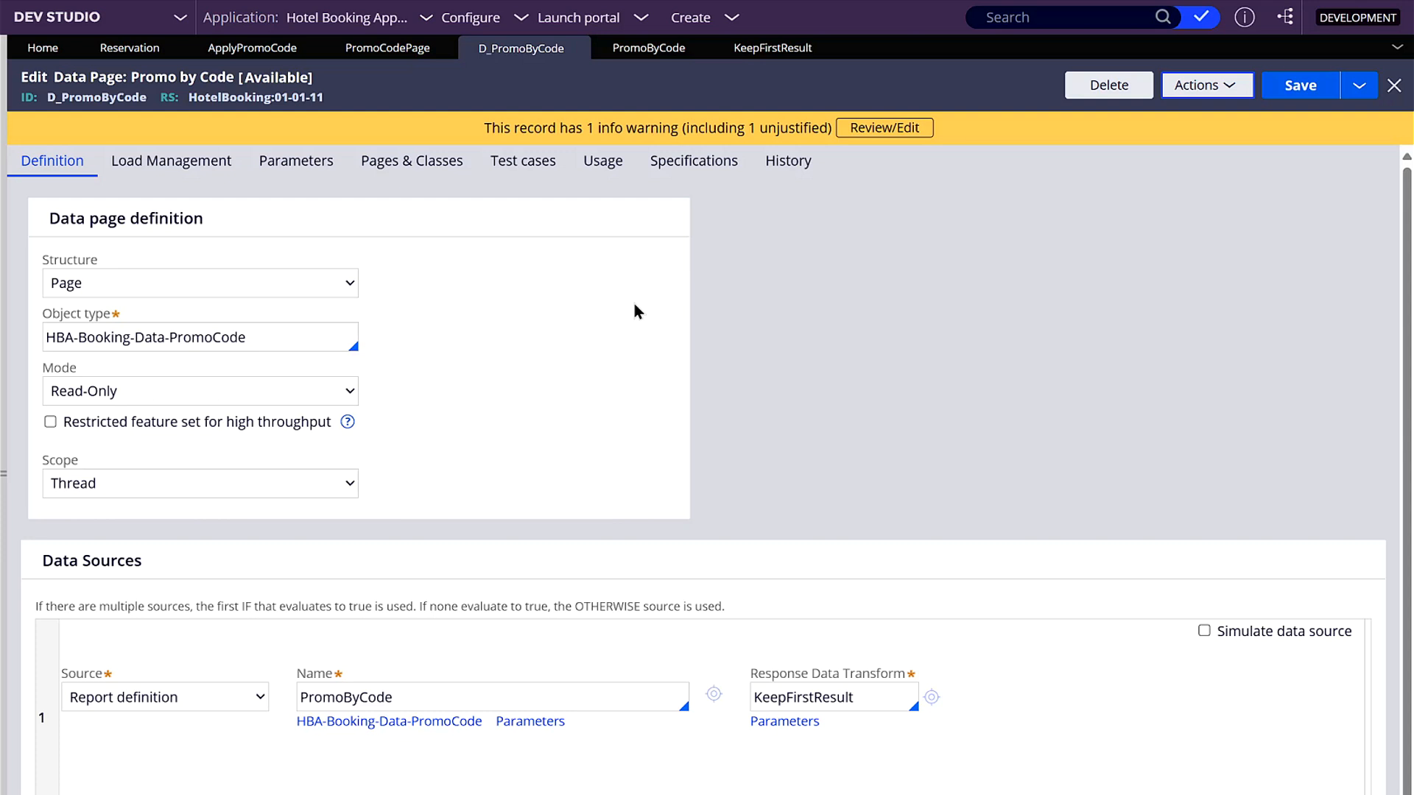
- Open the KeepFirstResult data transform from the data page and set the class of its DataSource.pxResults page to $ANY
left_click(879, 692)
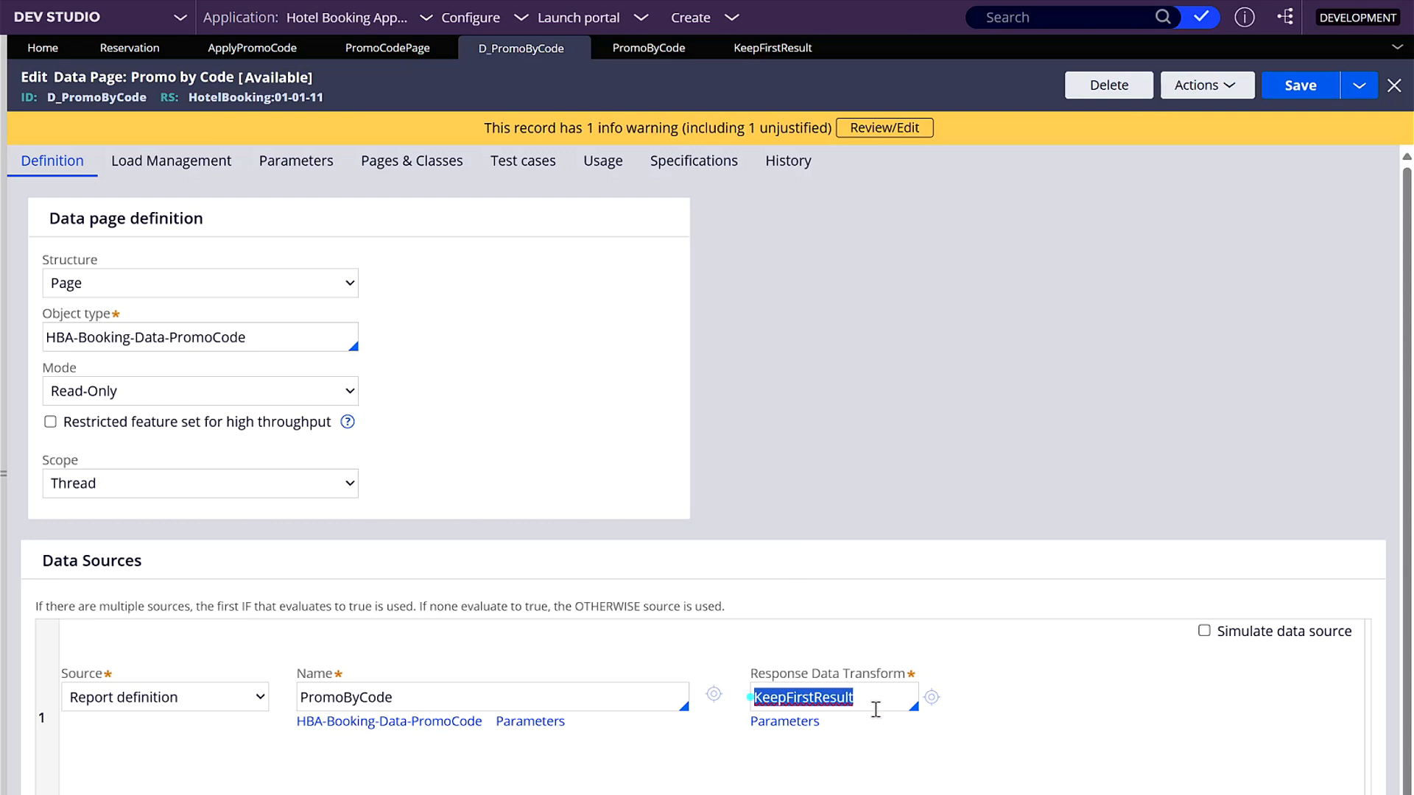
left_click(880, 701)
left_click(932, 697)
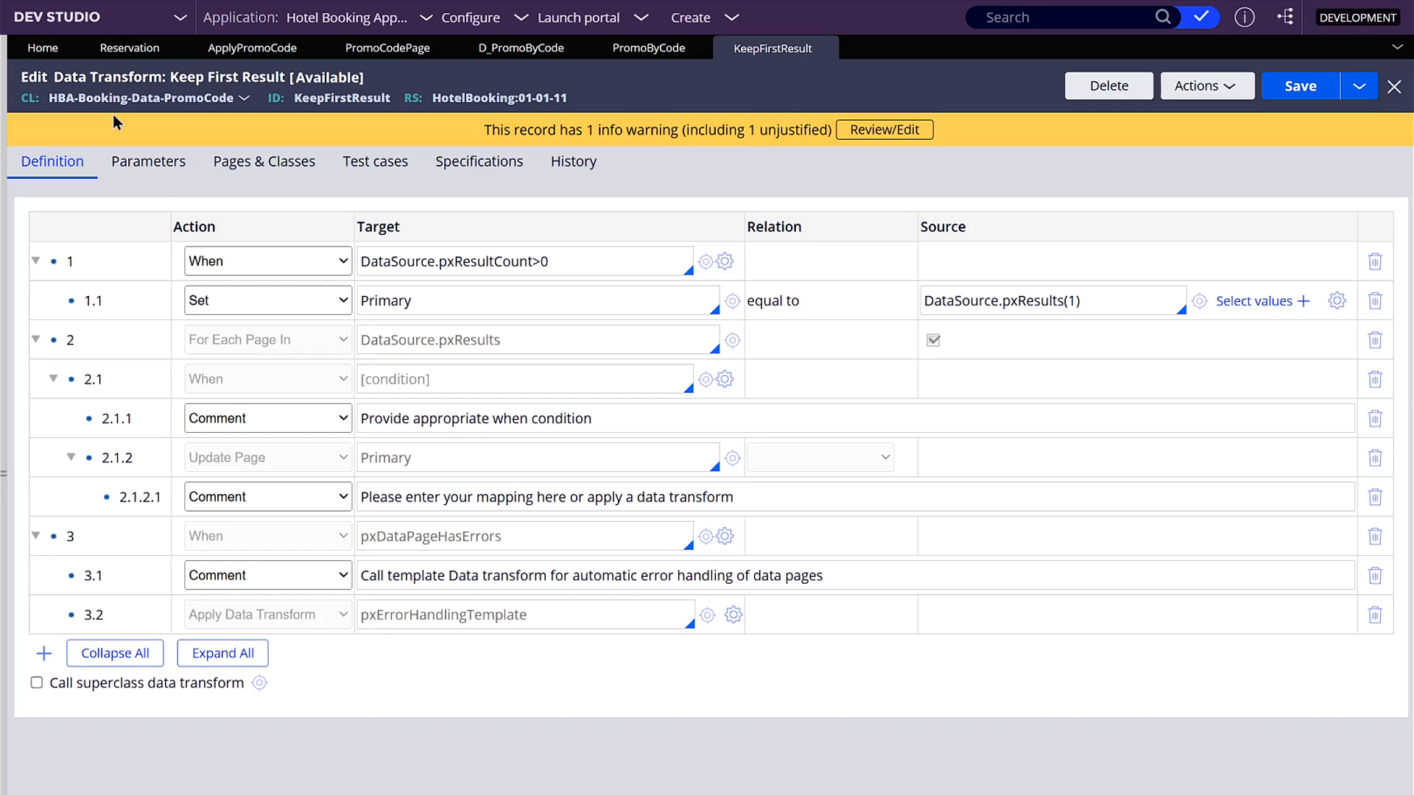
left_click(250, 164)
left_click_drag(757, 295, 489, 288)
left_click(682, 294)
triple_click(682, 294)
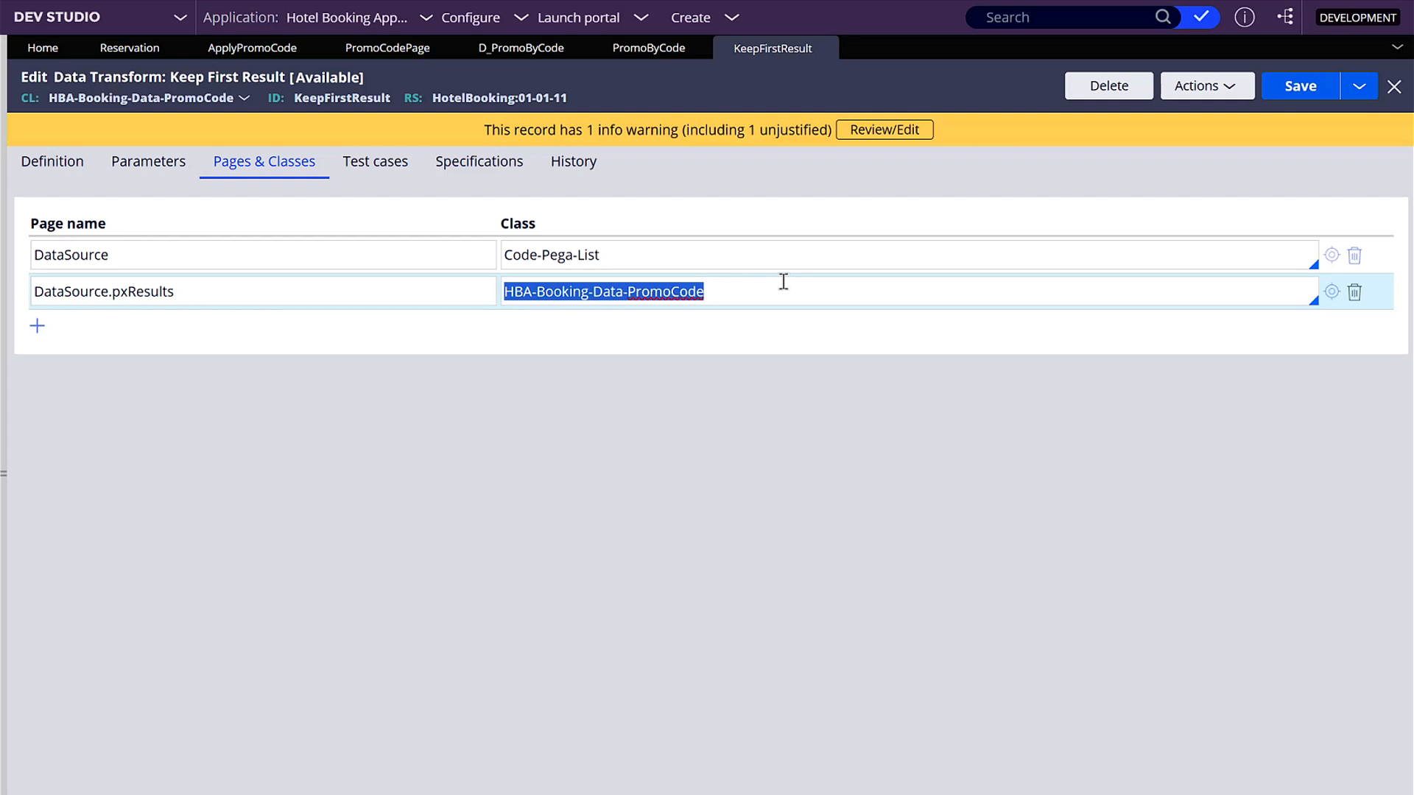
type("$ANY")
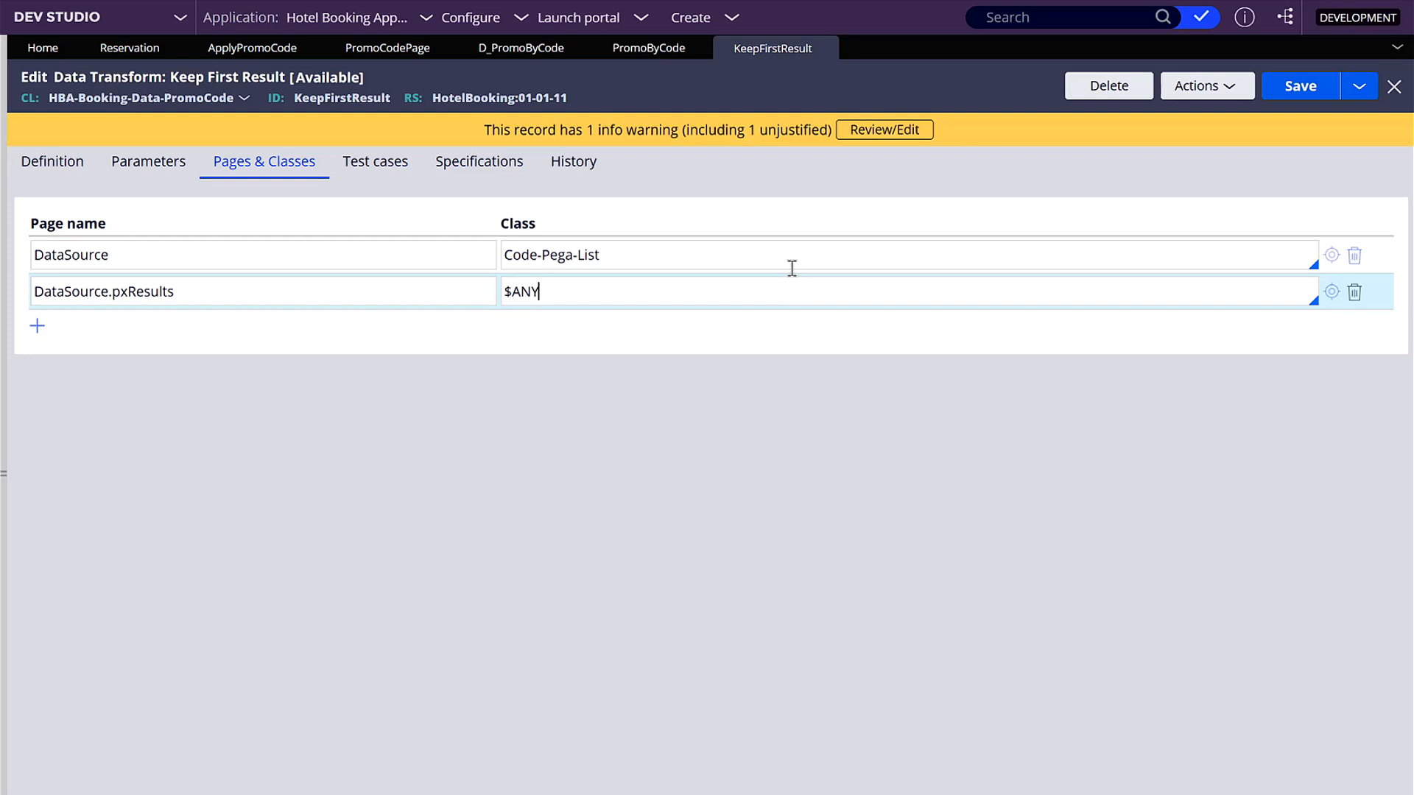
double_click(559, 296)
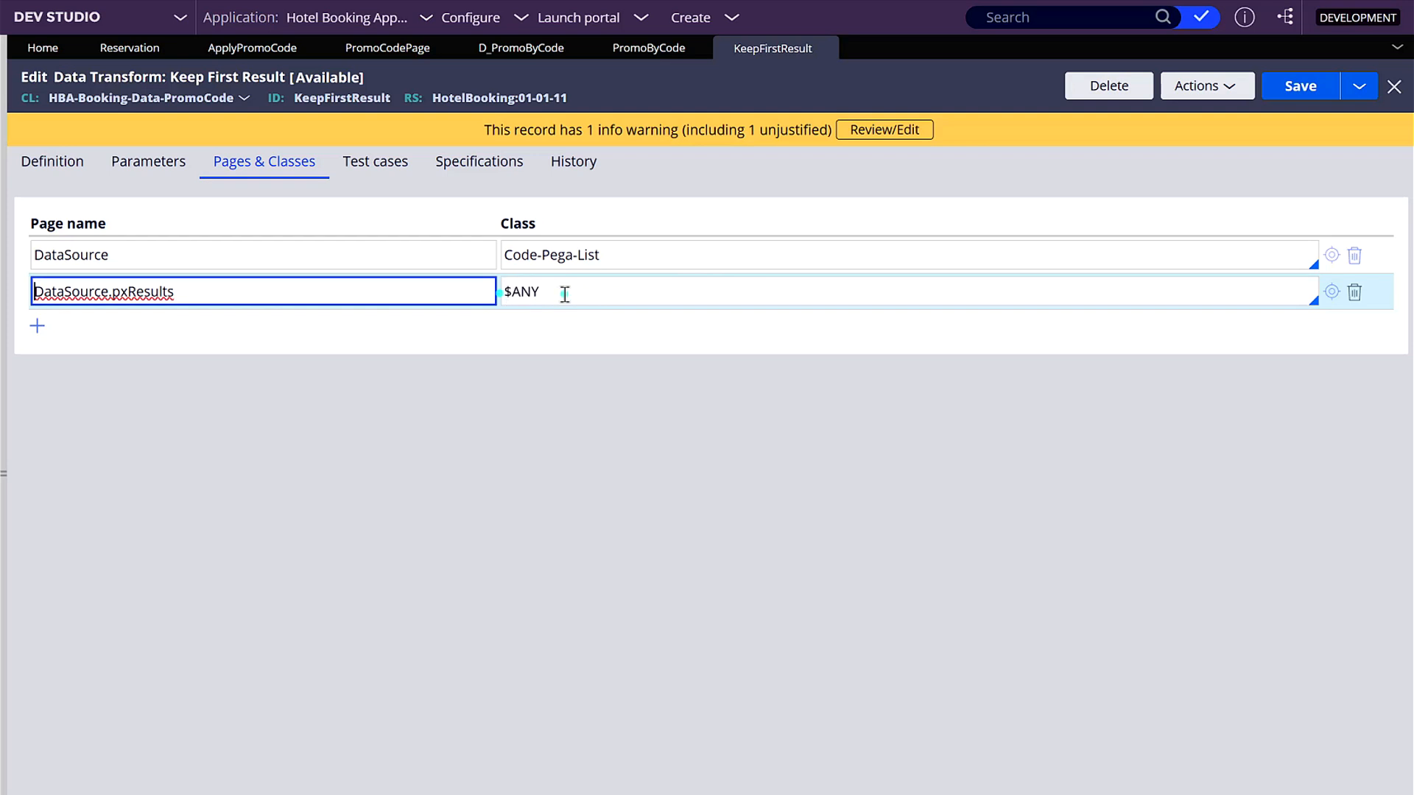
left_click(1218, 86)
left_click(1306, 93)
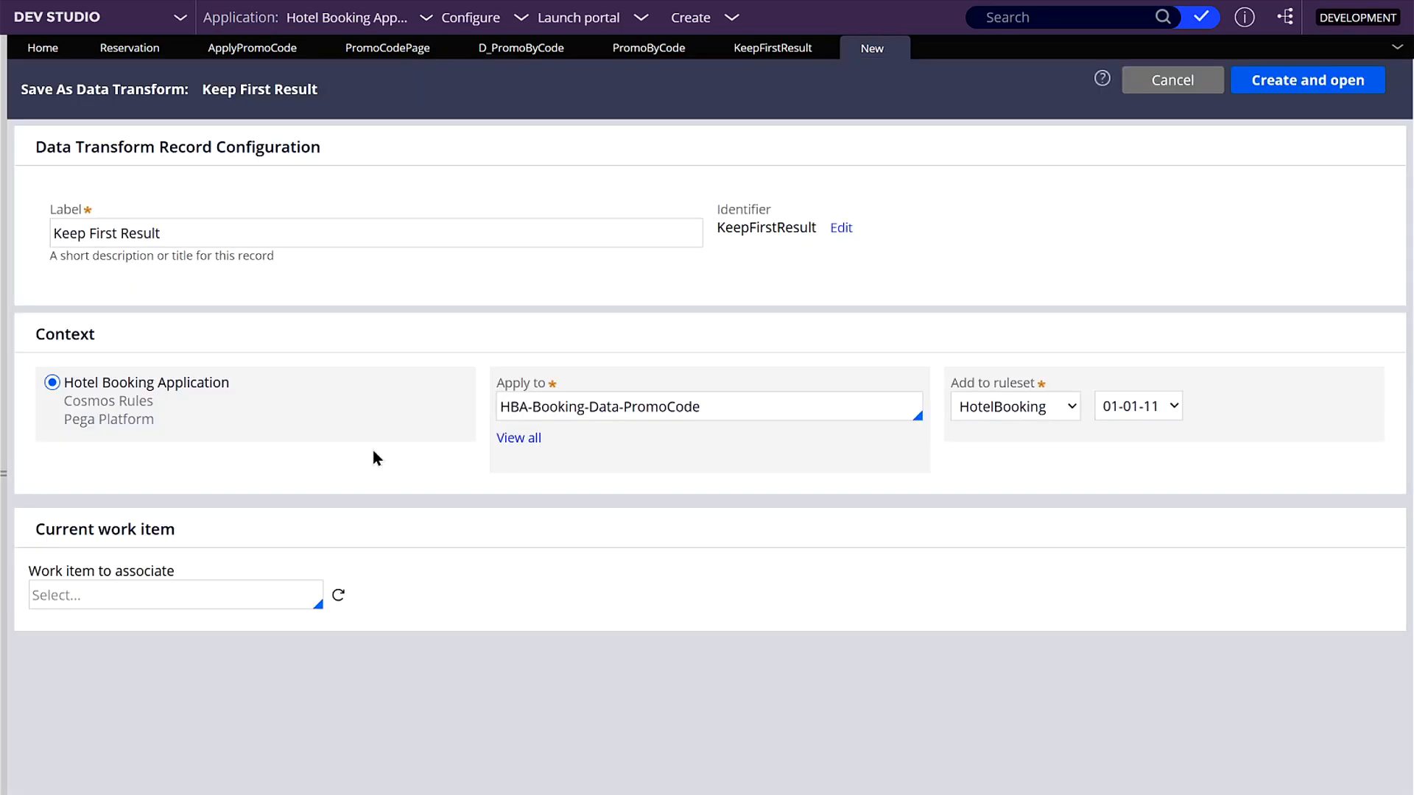
left_click_drag(606, 410, 745, 410)
left_click(746, 410)
left_click(623, 412)
left_click_drag(623, 412, 965, 452)
key("BackSpace")
key("BackSpace")
key("BackSpace")
key("BackSpace")
key("BackSpace")
key("BackSpace")
key("BackSpace")
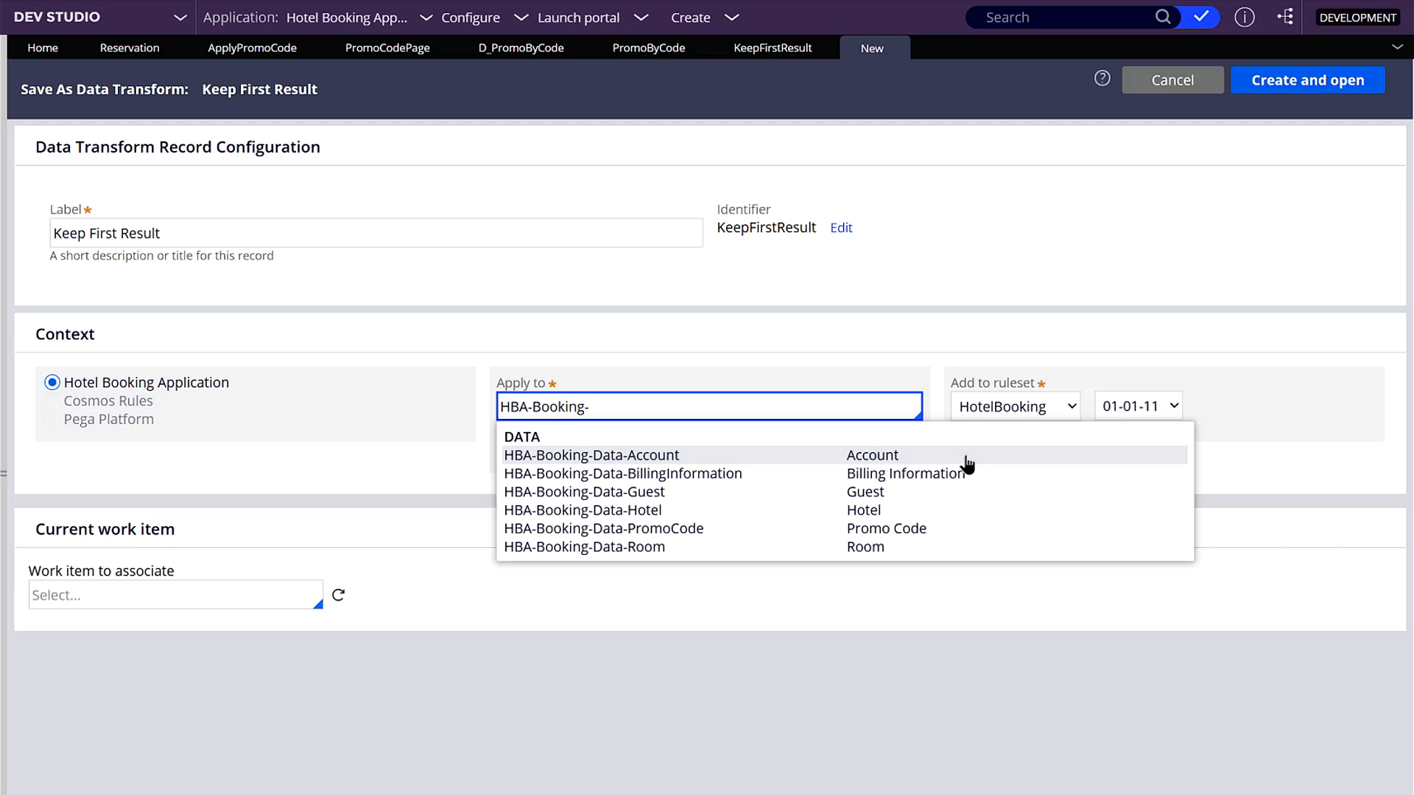
key("BackSpace")
key("BackSpace")
key("BackSpace")
key("BackSpace")
key("BackSpace")
key("BackSpace")
key("BackSpace")
key("BackSpace")
key("BackSpace")
key("BackSpace")
type("@baseclass")
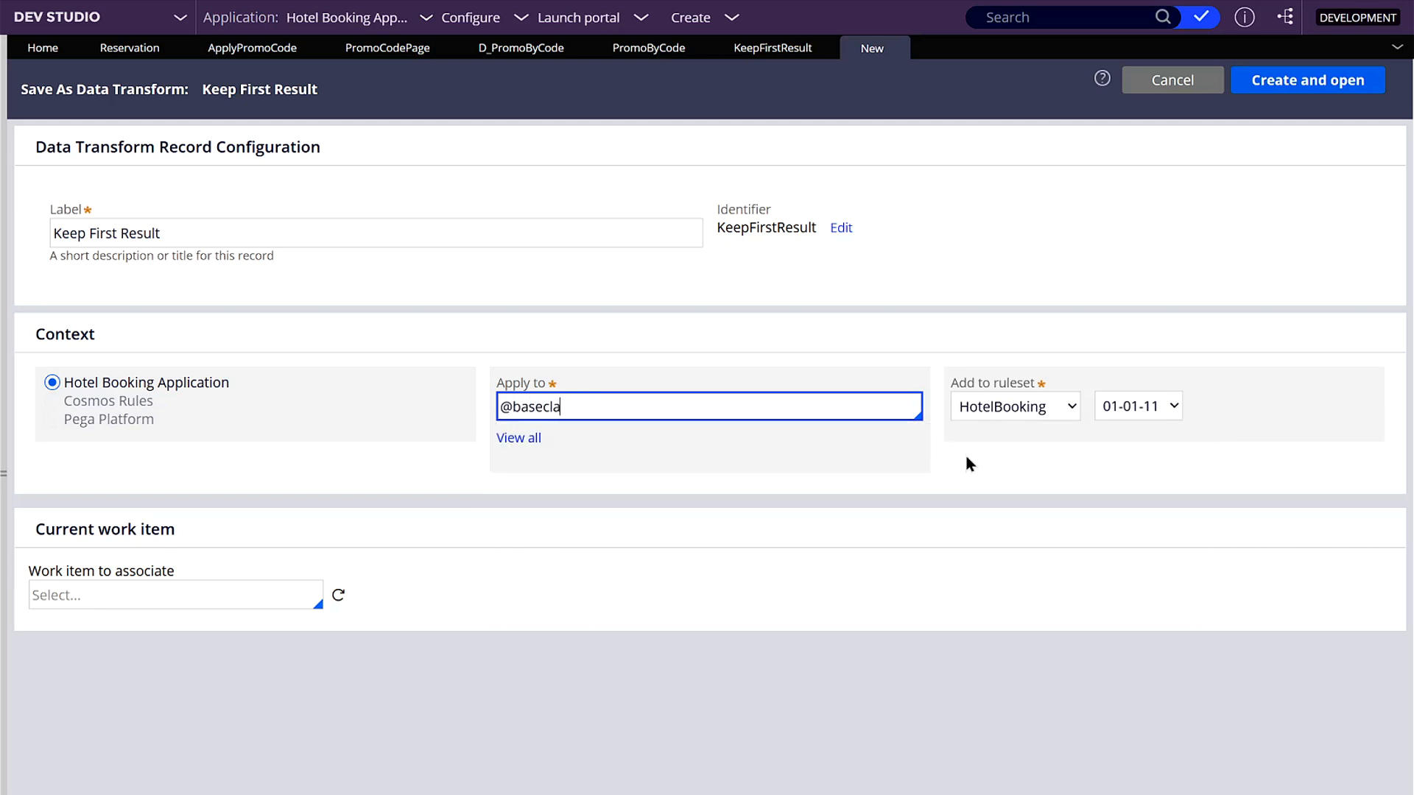
left_click(1290, 92)
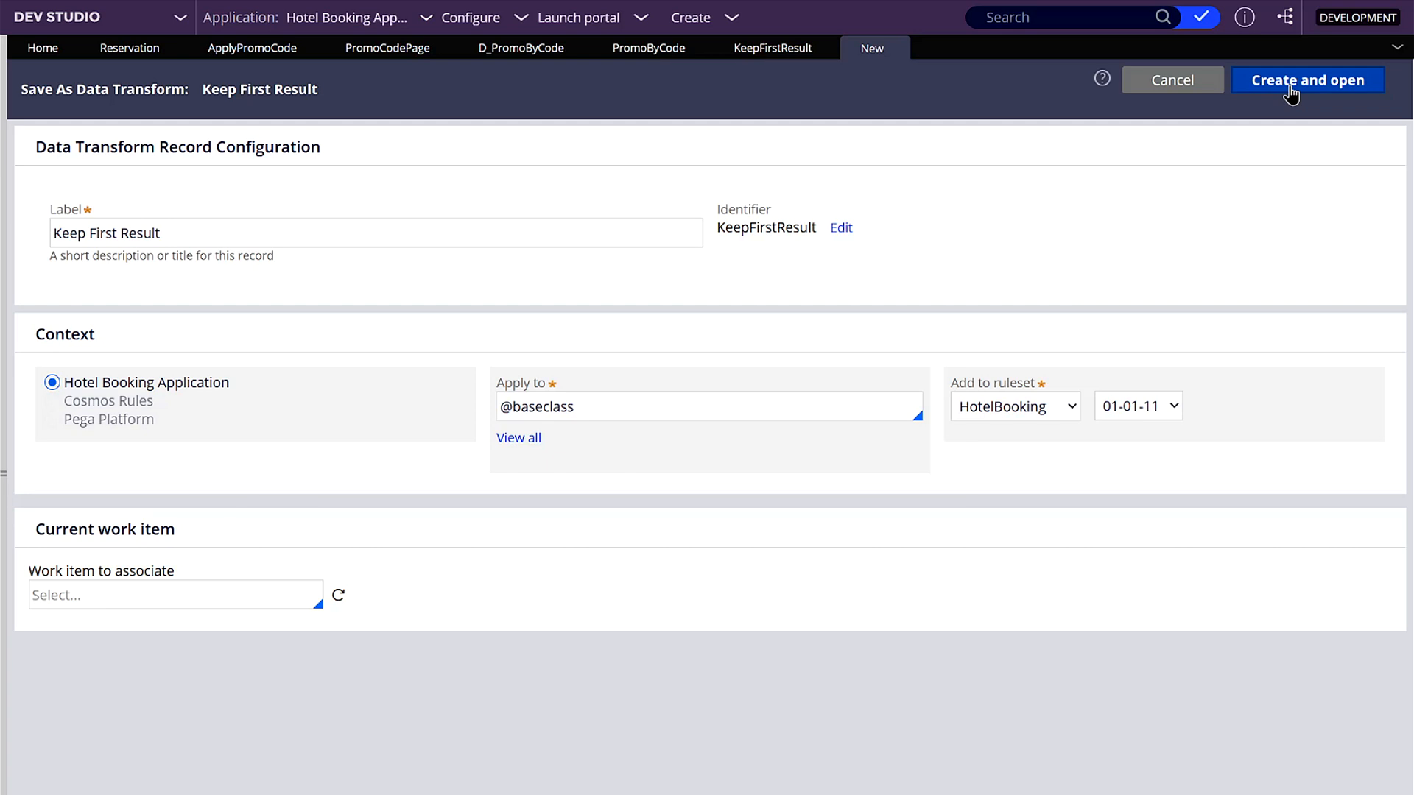
left_click(1290, 92)
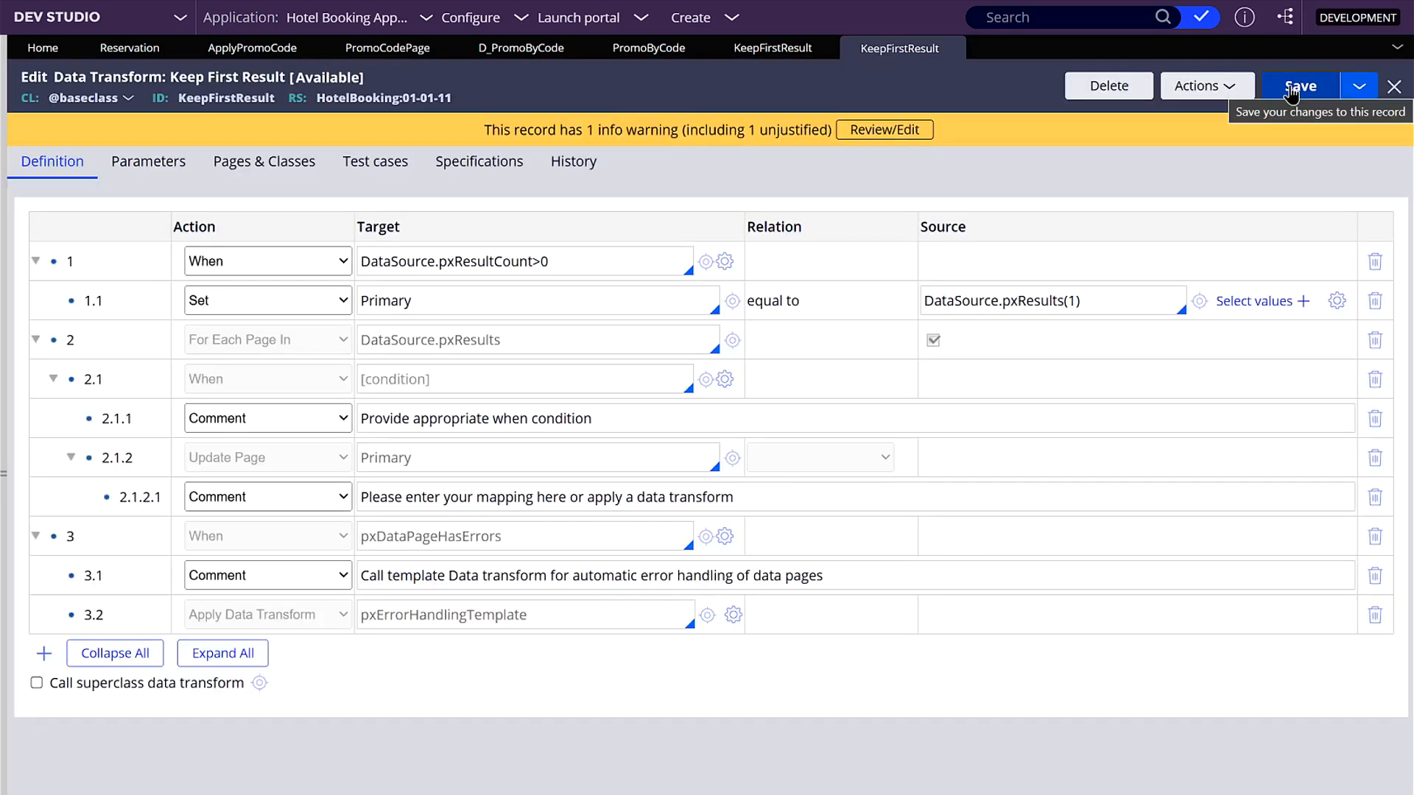
left_click(745, 50)
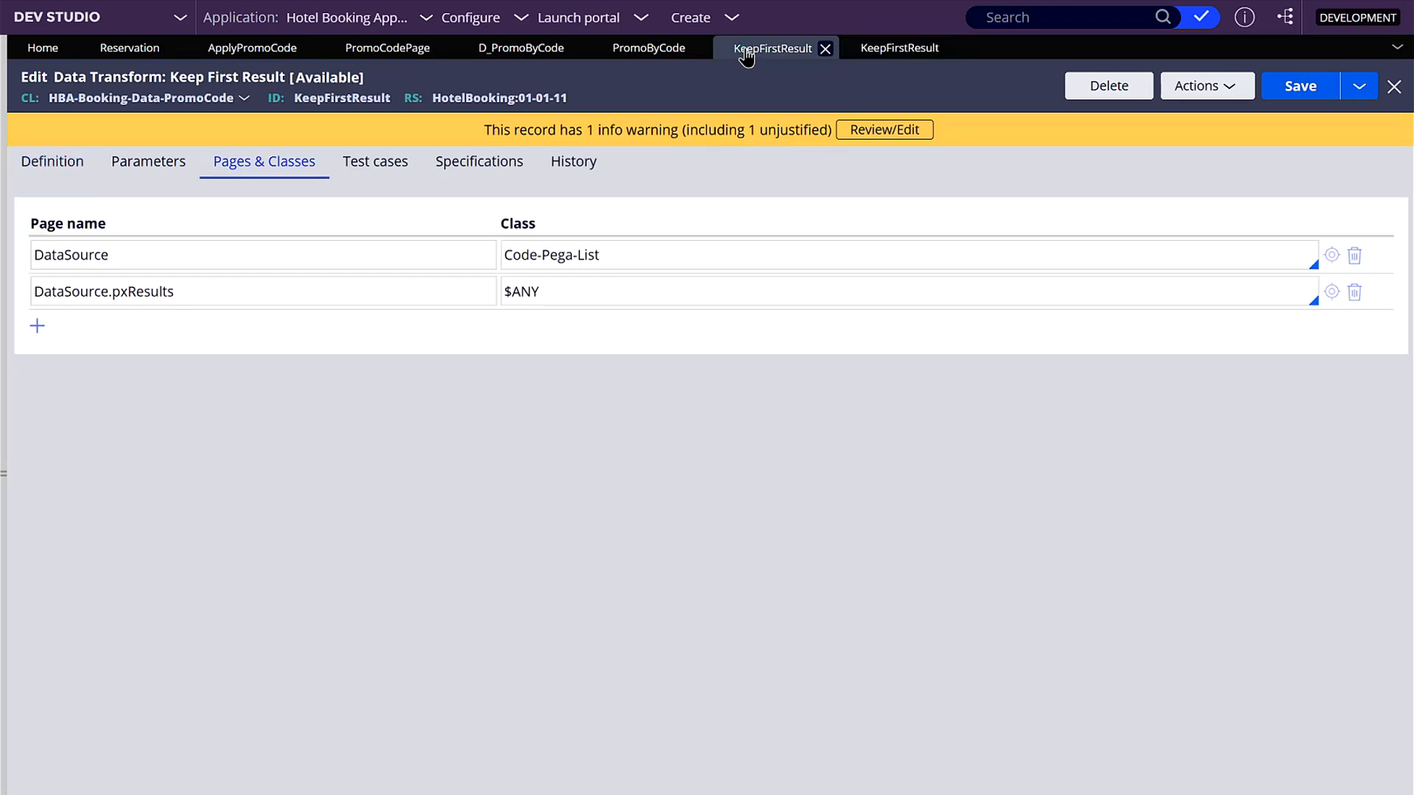
left_click(1100, 88)
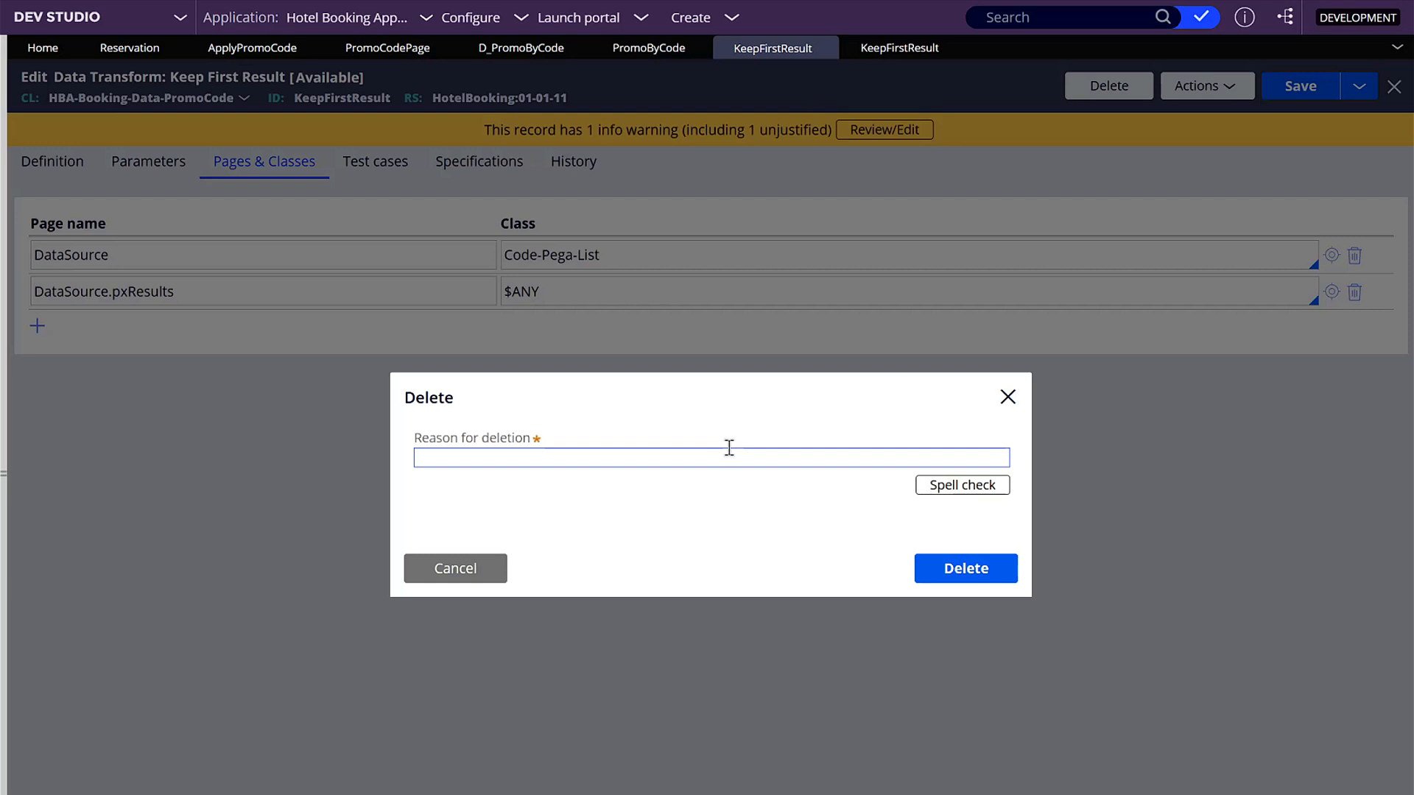
left_click(728, 452)
type("Moved ot")
key("BackSpace")
key("BackSpace")
type("to base class for reausability")
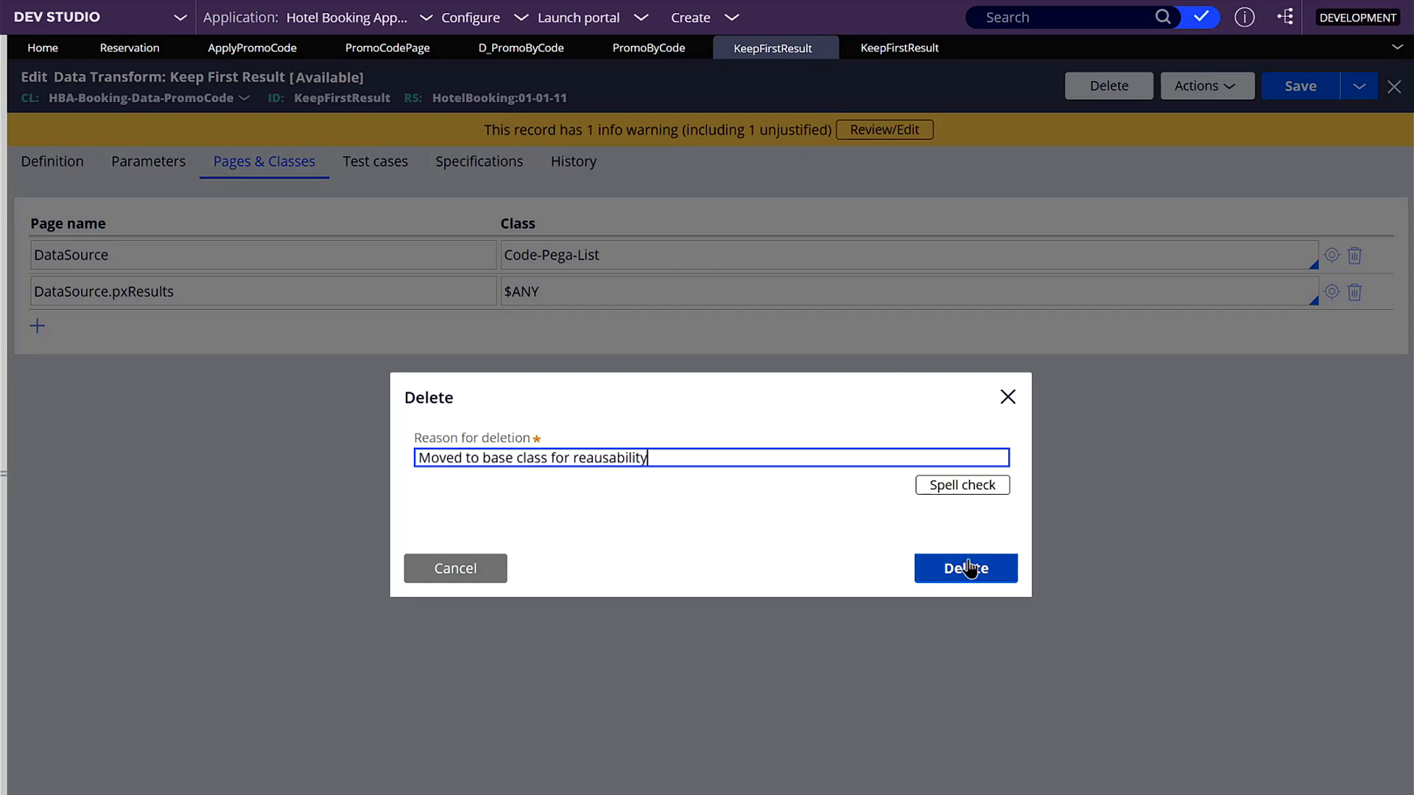
left_click(969, 568)
- Check in the Promo by Code data page which class supplies the KeepFirstResult response data transform
left_click(630, 52)
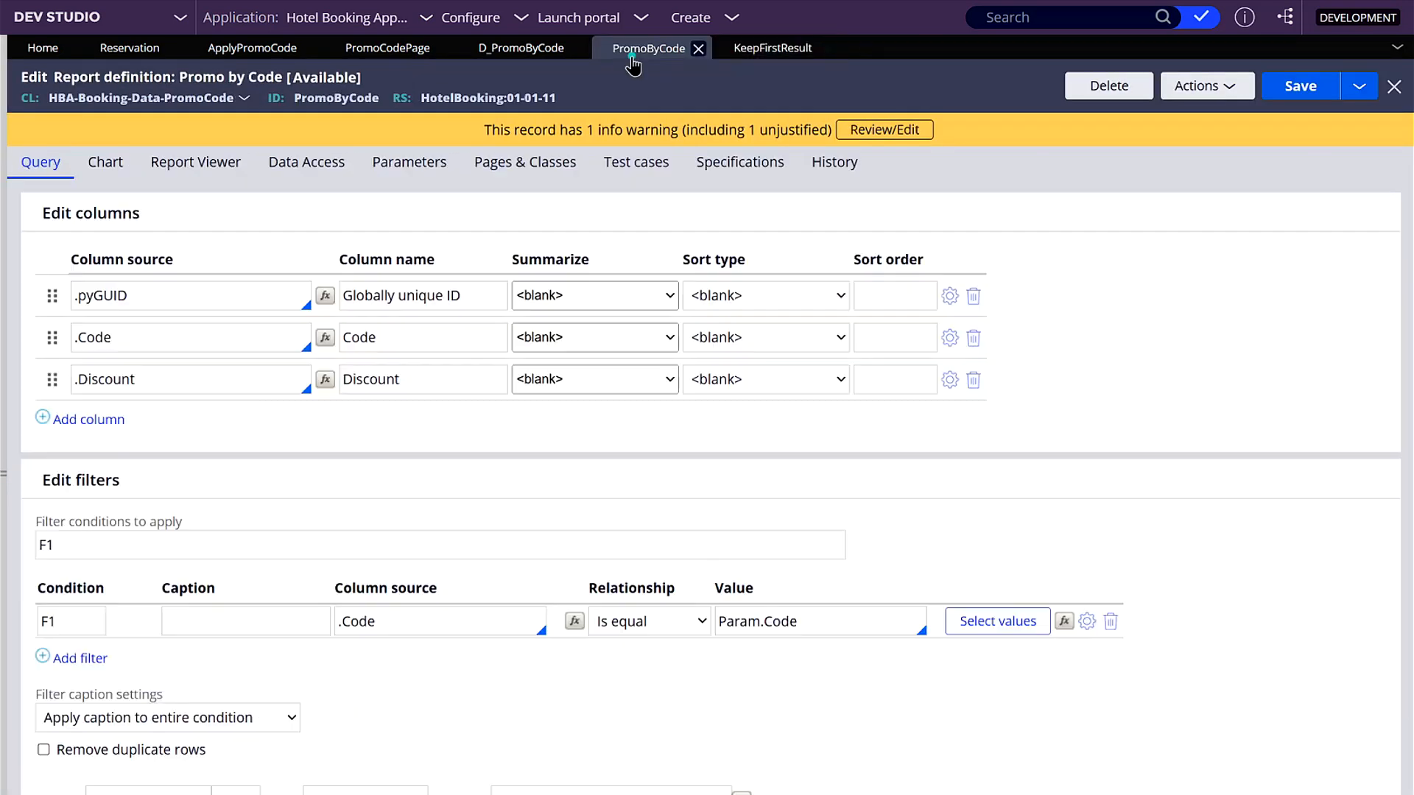
left_click(537, 59)
left_click(900, 686)
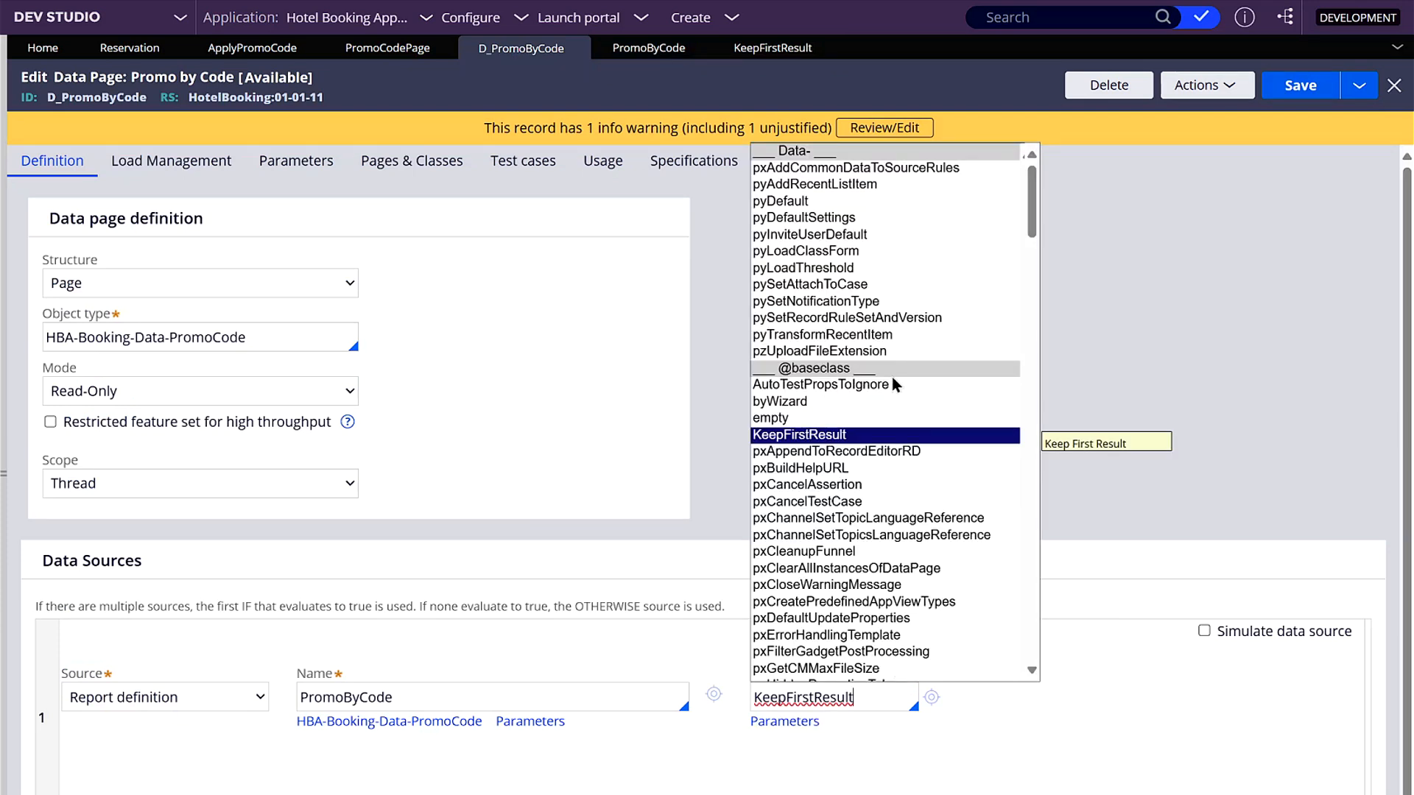
- Run the Promo by Code data page with Code A, examine the results and close the test run
left_click(1233, 96)
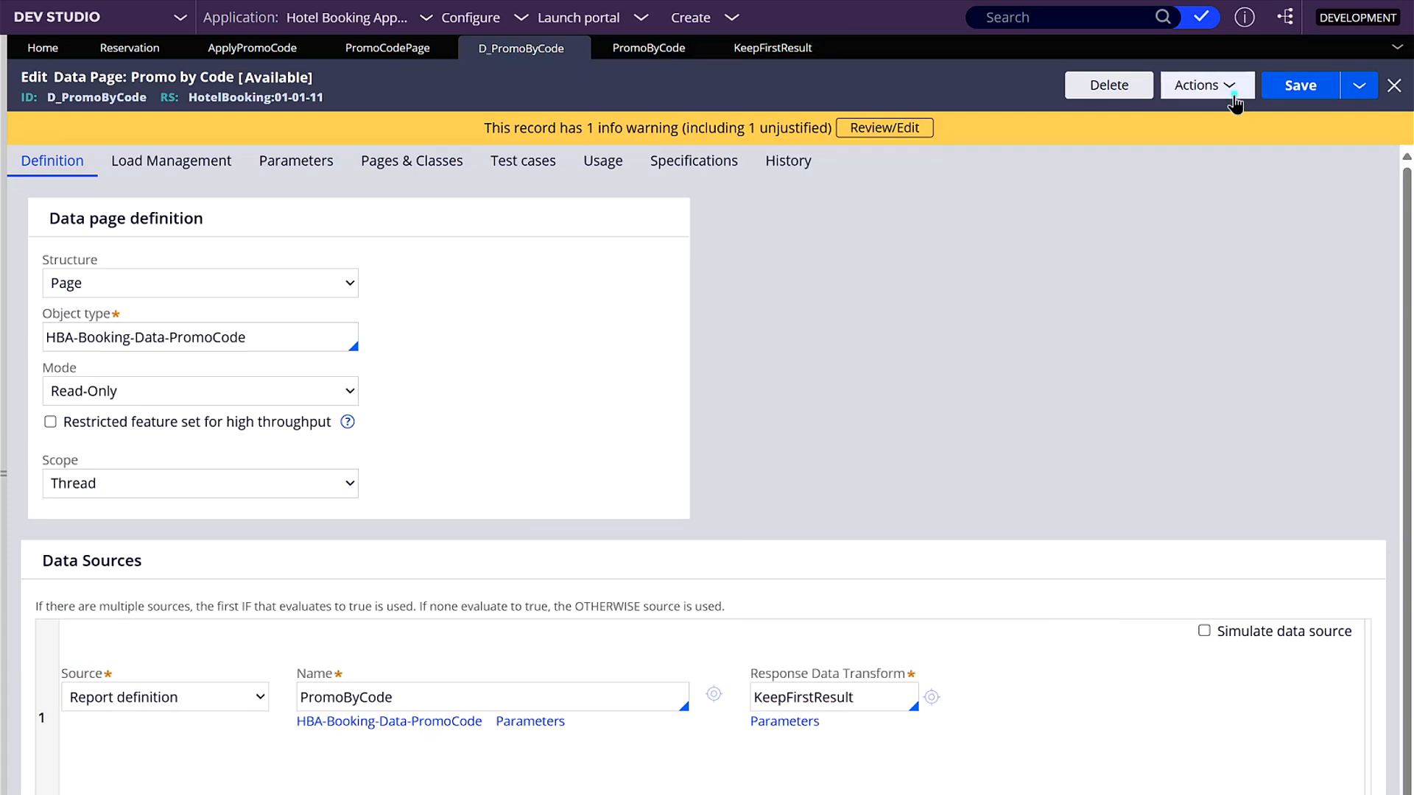
left_click(1144, 112)
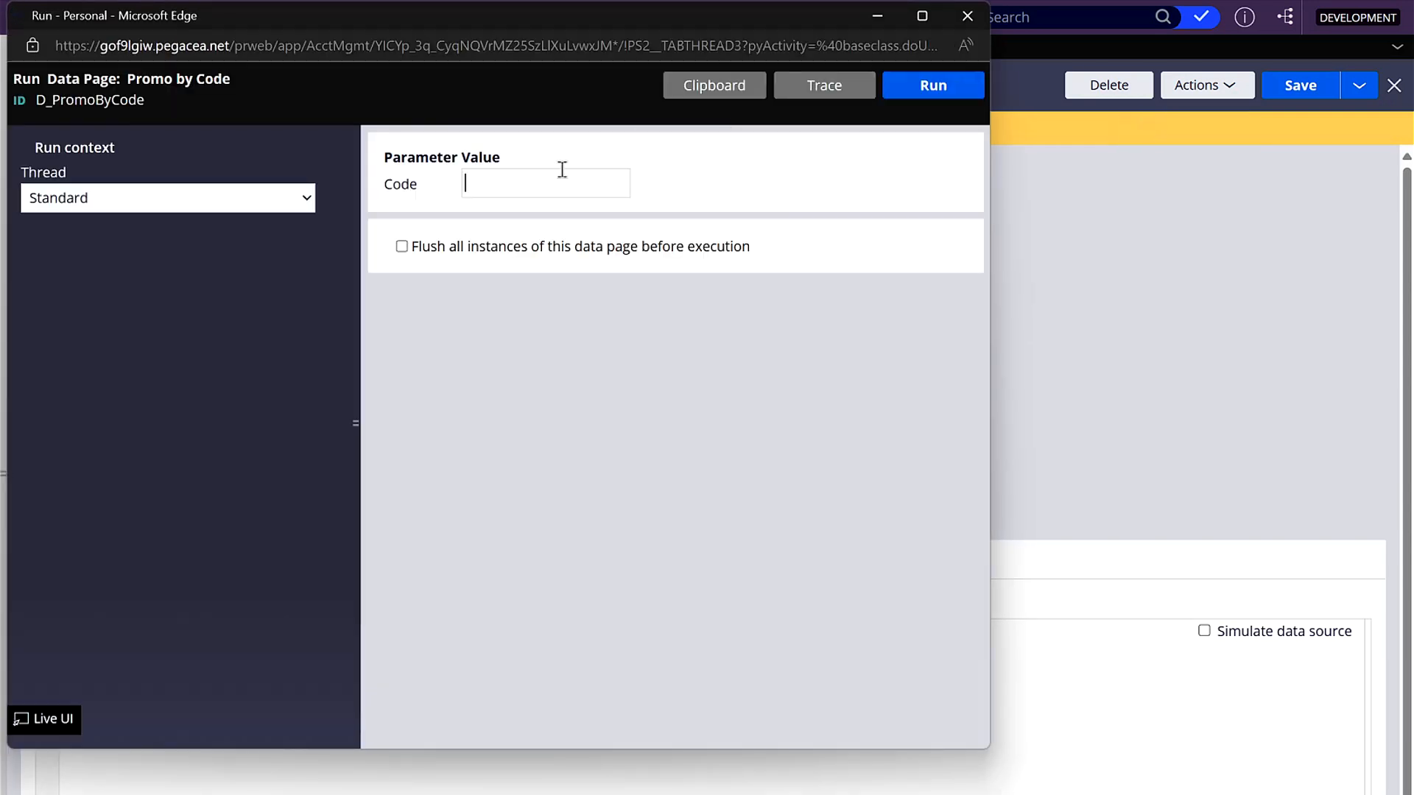
type("A")
left_click(913, 88)
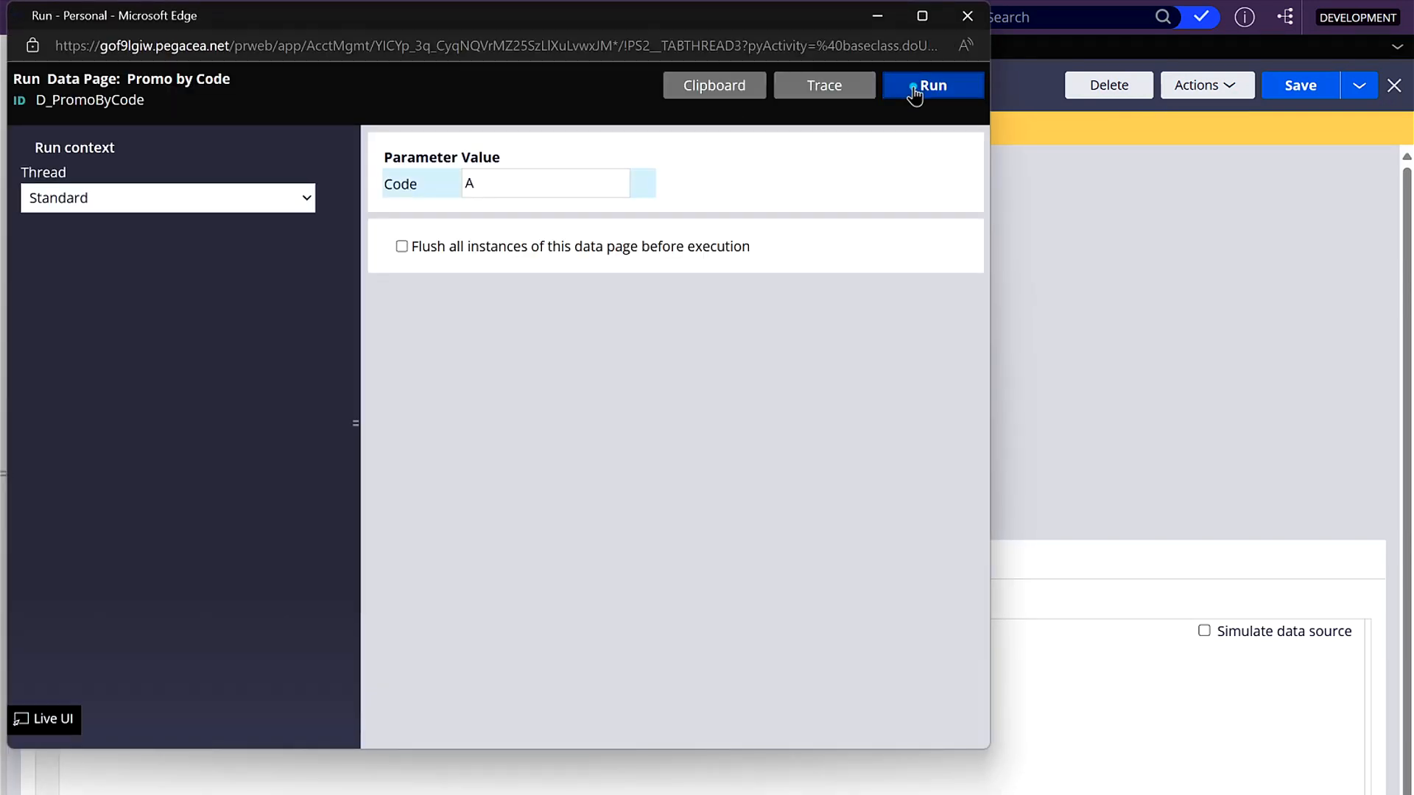
left_click(672, 454)
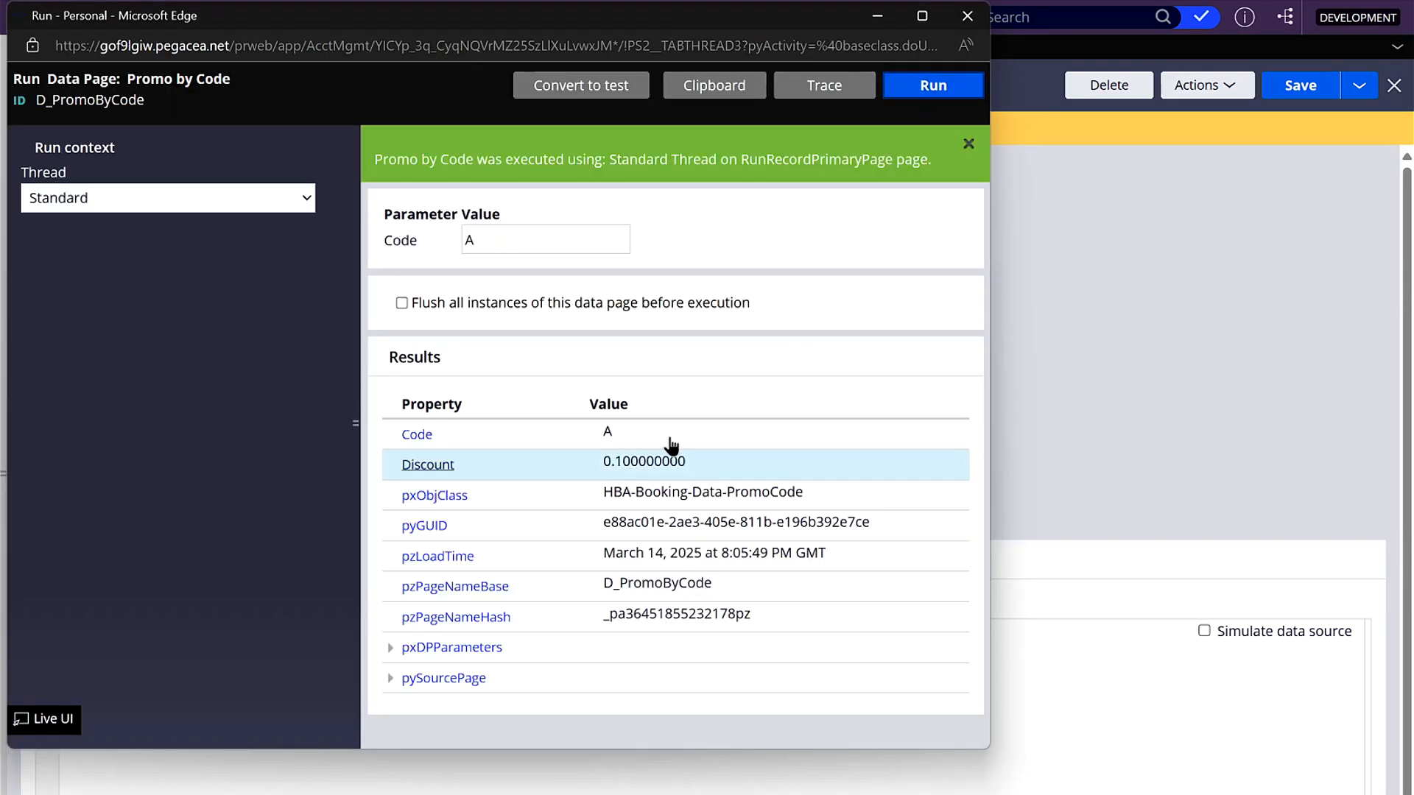
left_click(975, 19)
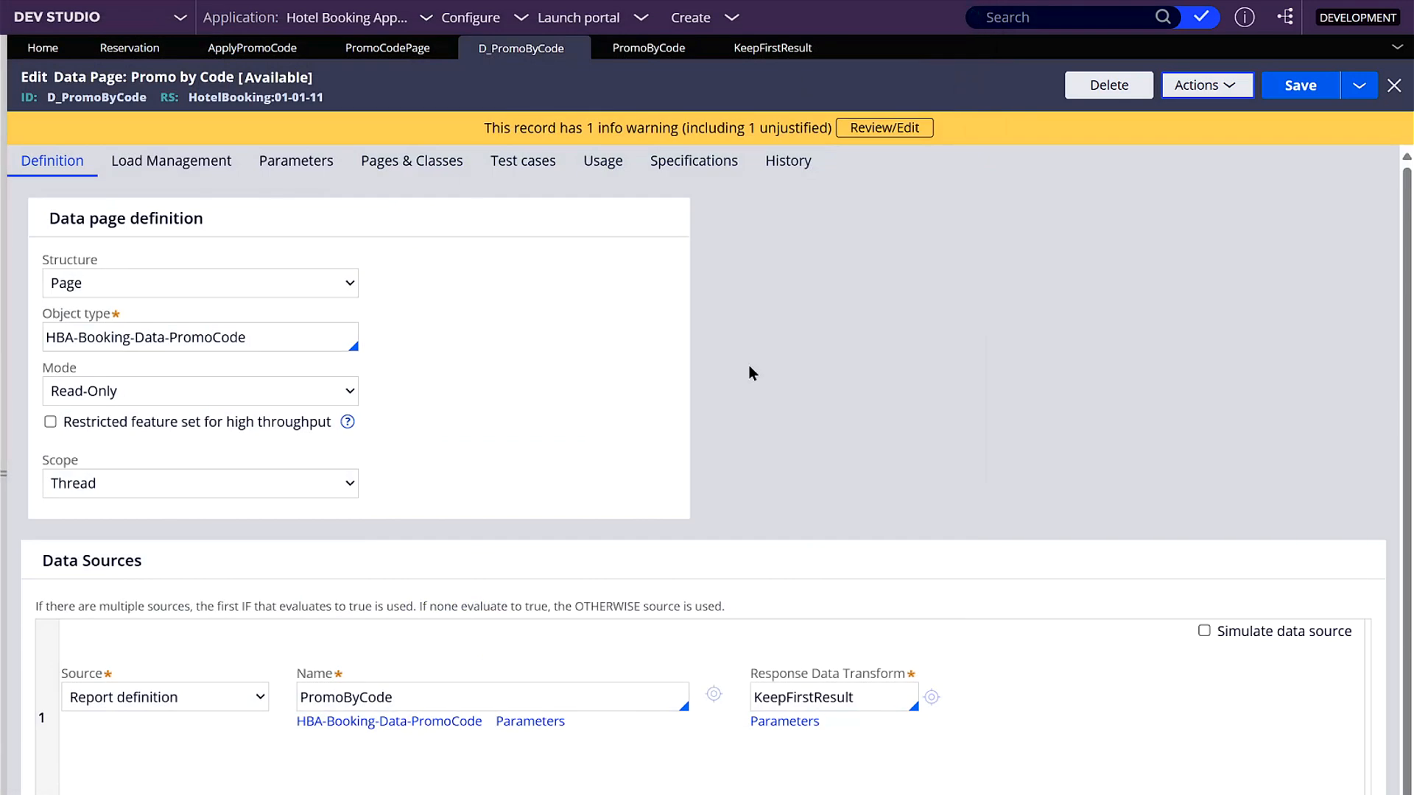
- Open the Promo Code Page property and set D_PromoByCode as the data page its data is copied from
left_click(384, 48)
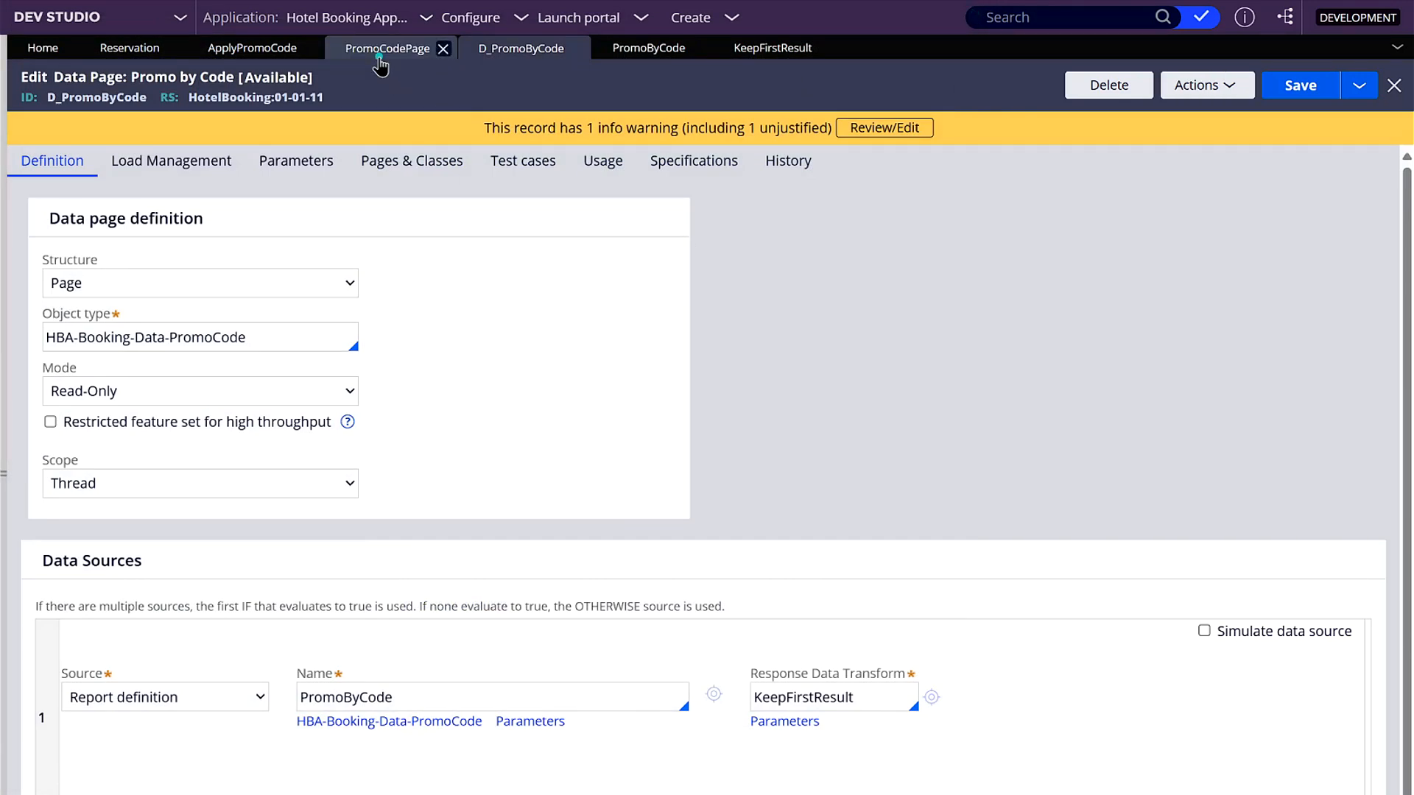
left_click(340, 558)
left_click(182, 474)
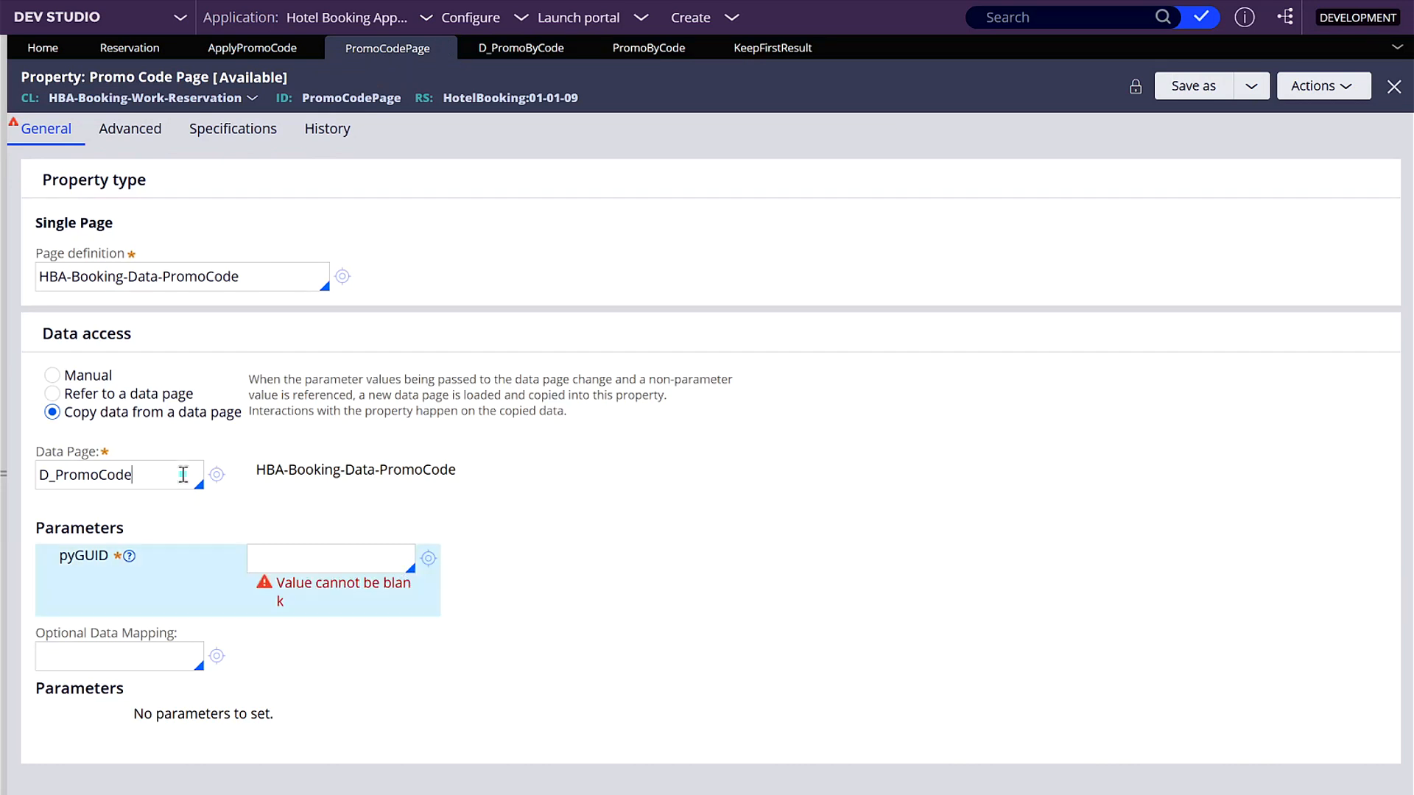
key("Down")
key("Up")
key("Up")
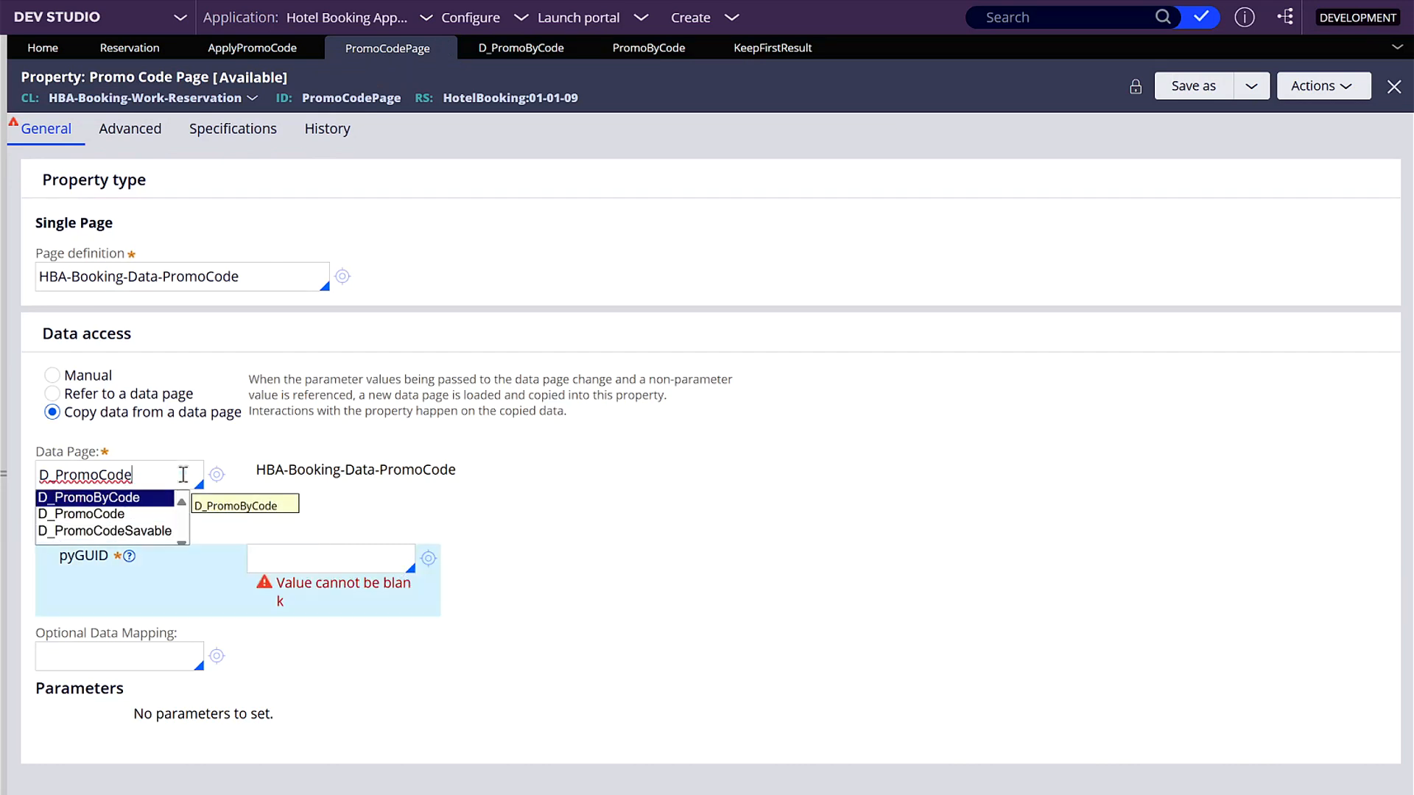
key("Return")
- Set the Code parameter of the property's data page to .PromoCodePage.Code
left_click(306, 572)
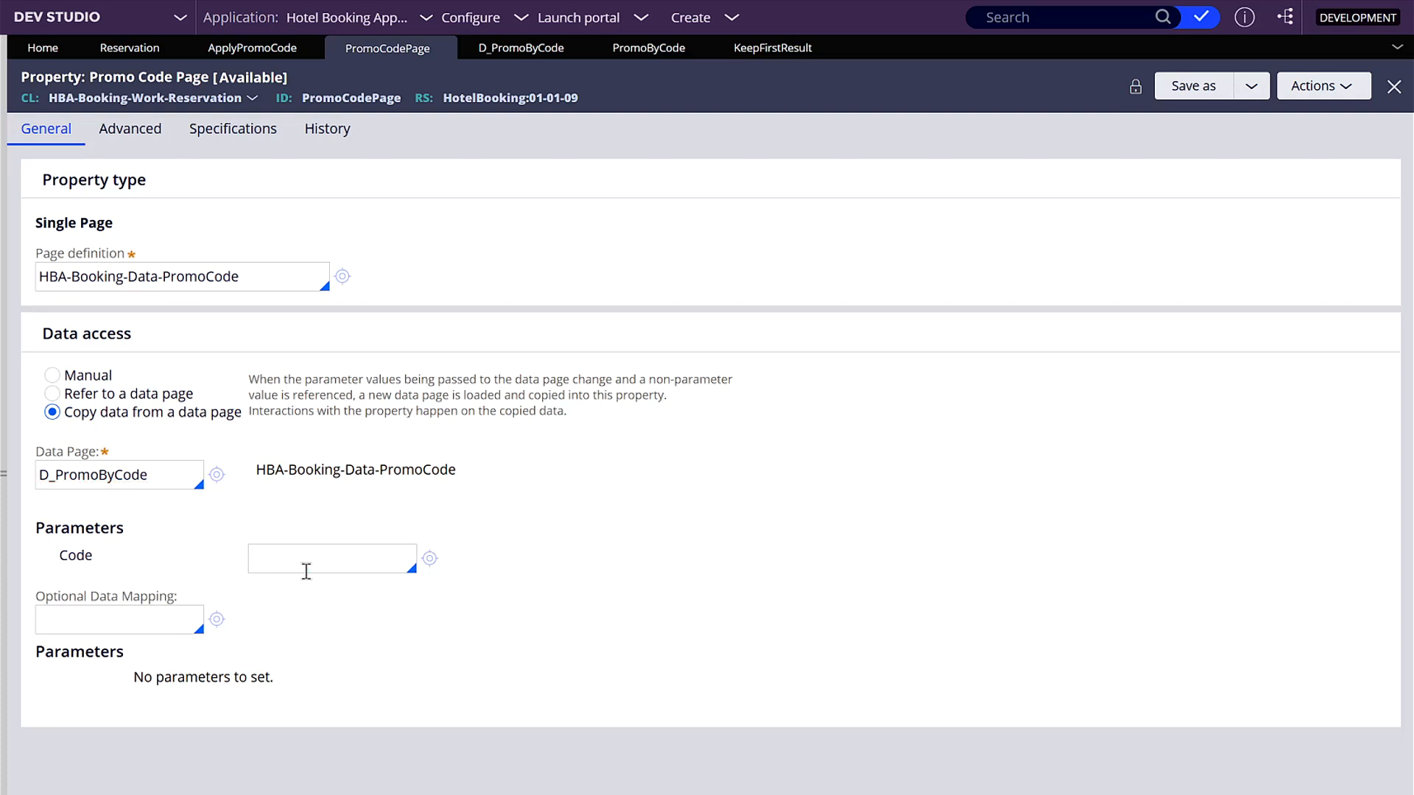
type(".promo")
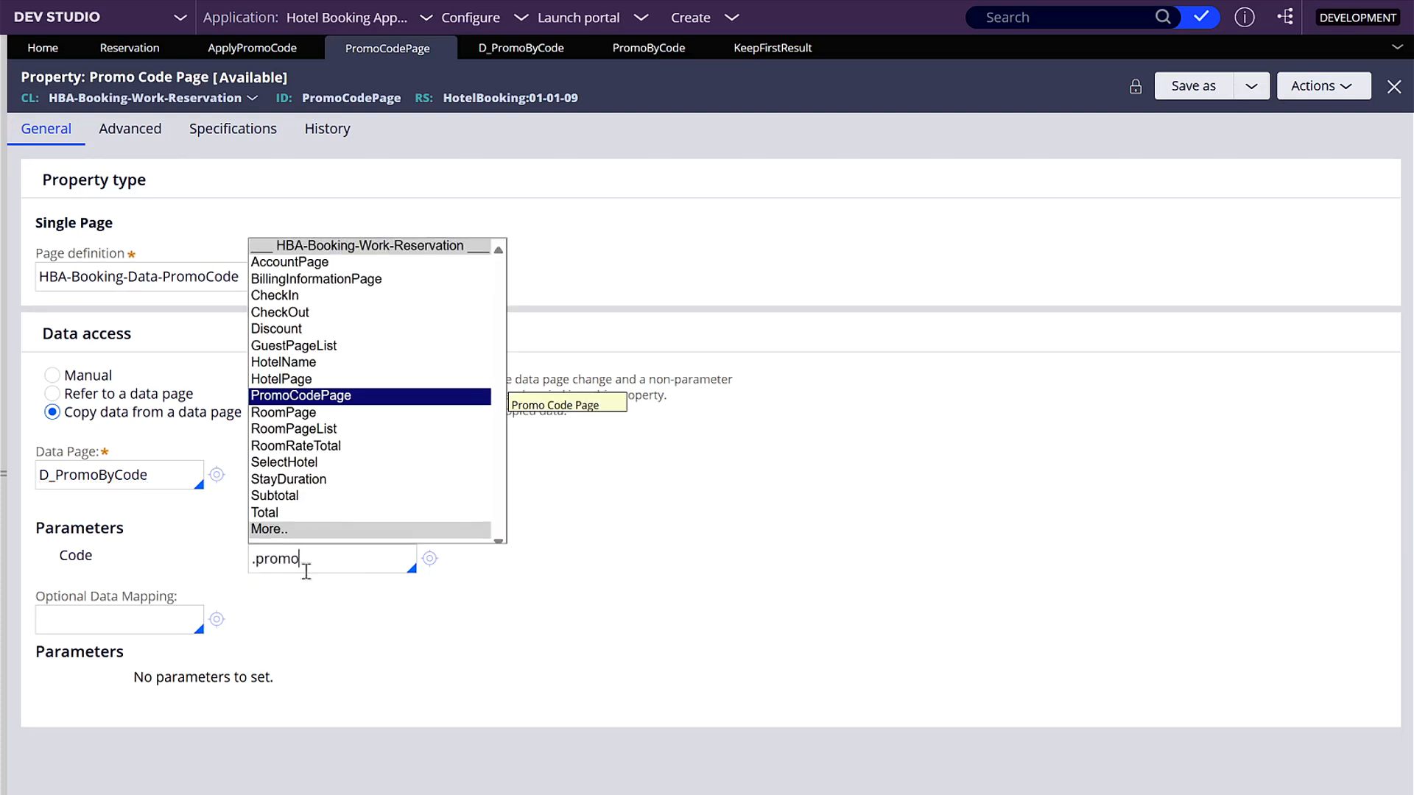
key("Return")
type(".")
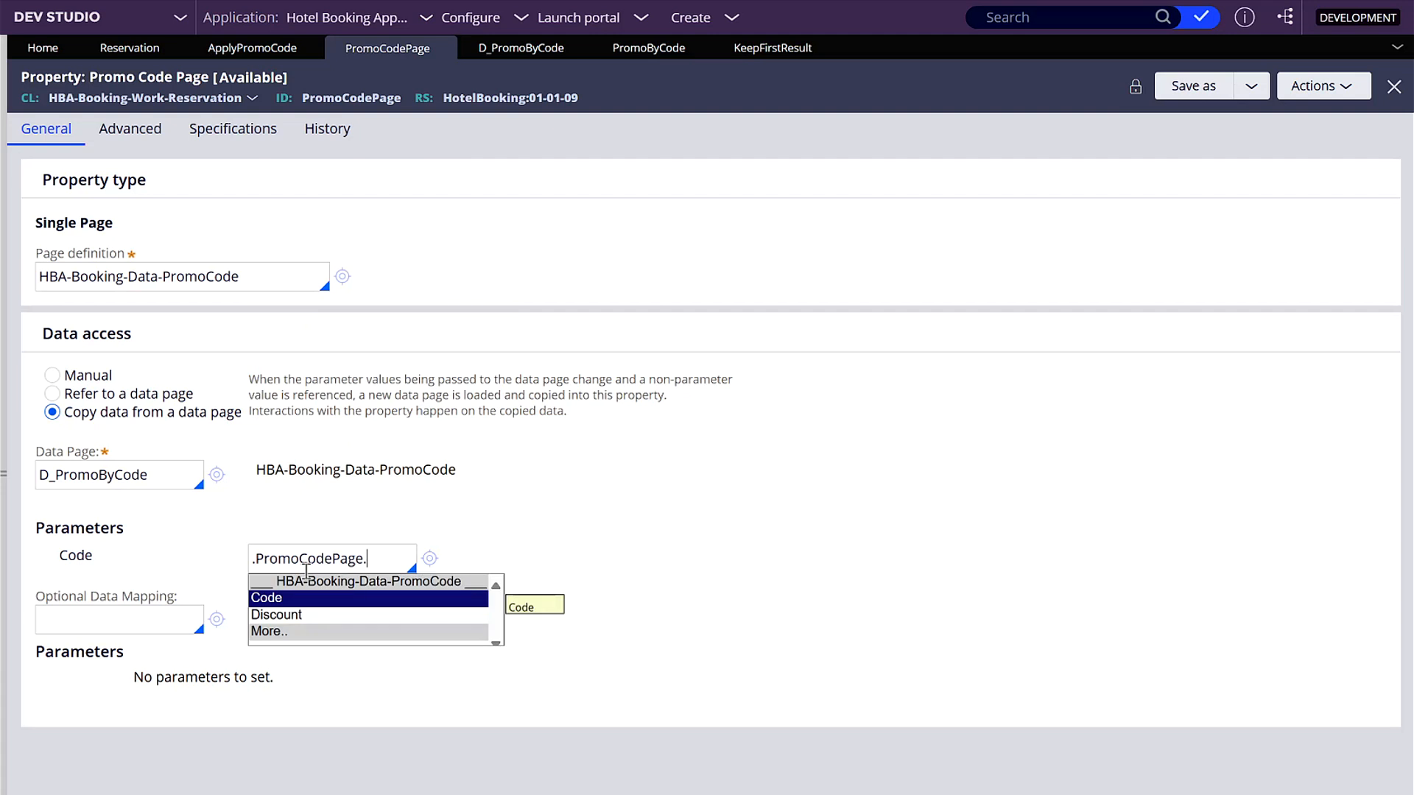
key("Return")
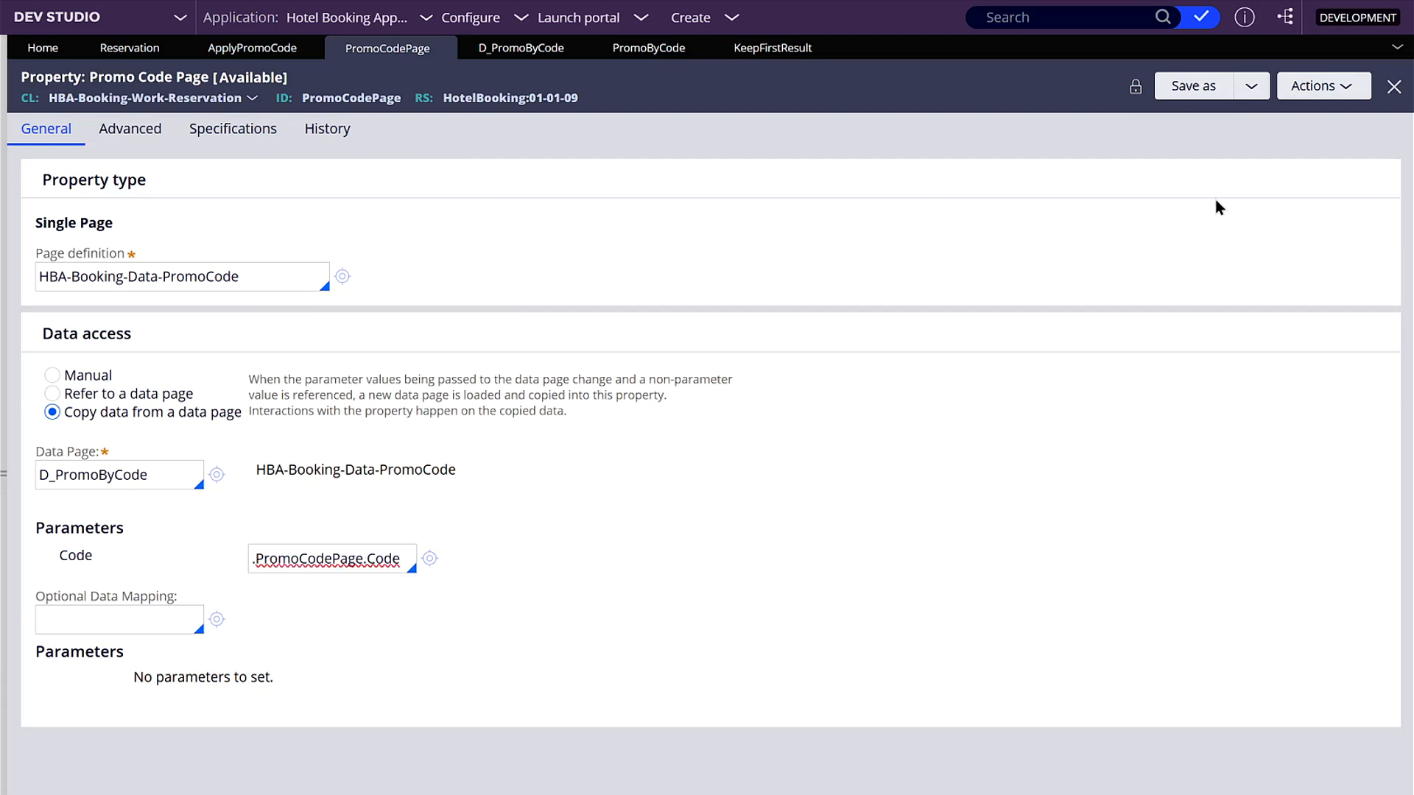
- Save the Promo Code Page property as a copy for HBA-Booking-Work-Reservation in ruleset HotelBooking 01-01-11, accepting the duplicate name
left_click(1193, 86)
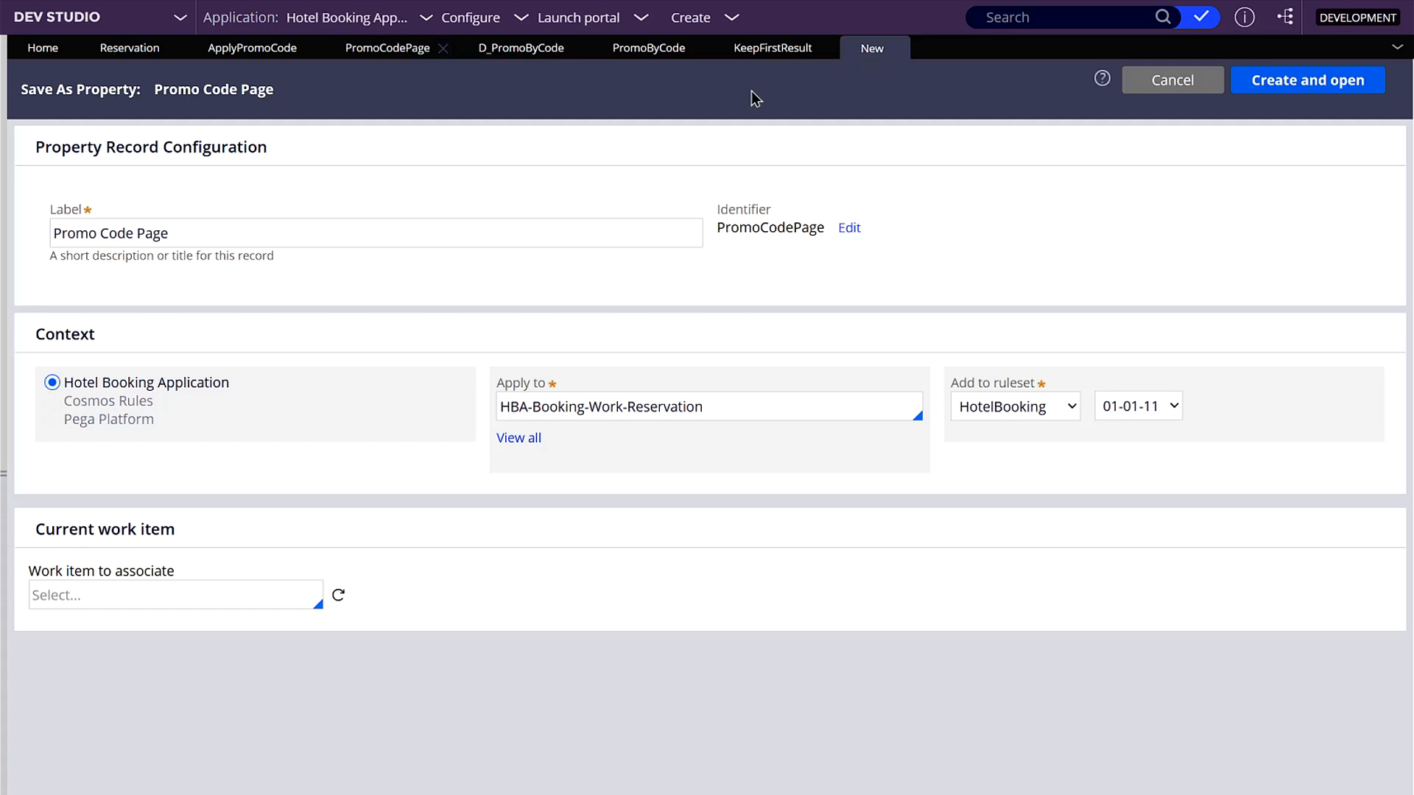
left_click(1264, 80)
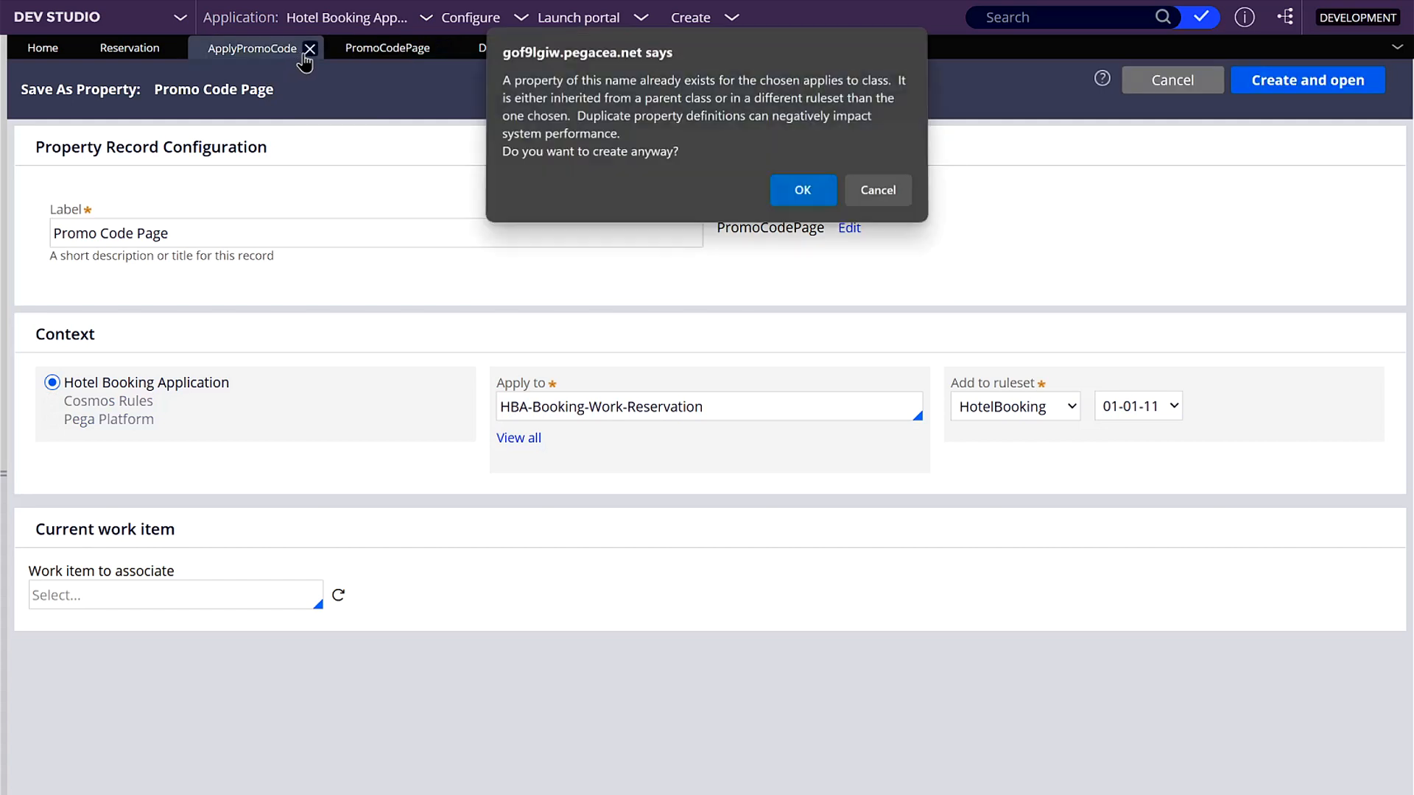
left_click(792, 189)
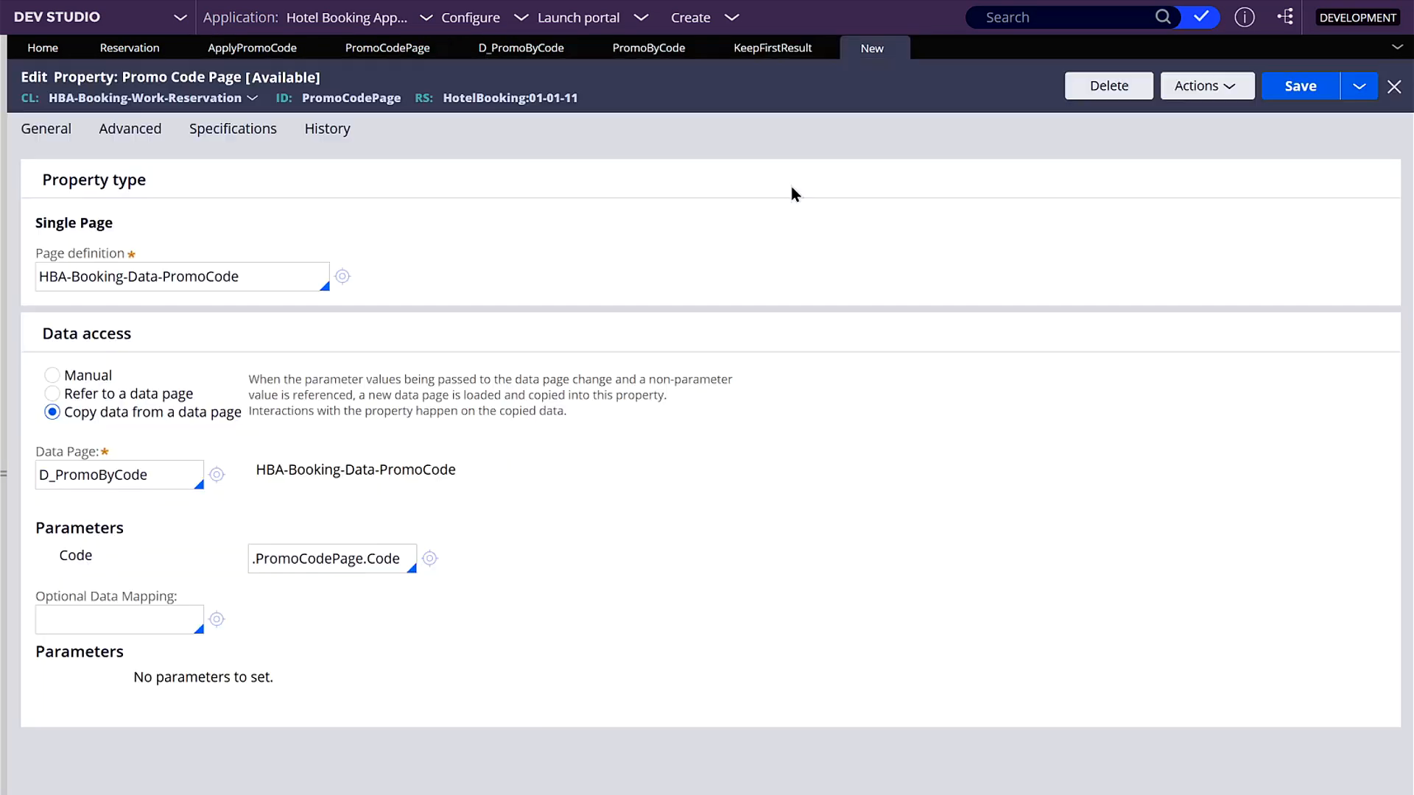
- Close the 01-01-09 version of the Promo Code Page property, discarding its unsaved changes
left_click(356, 50)
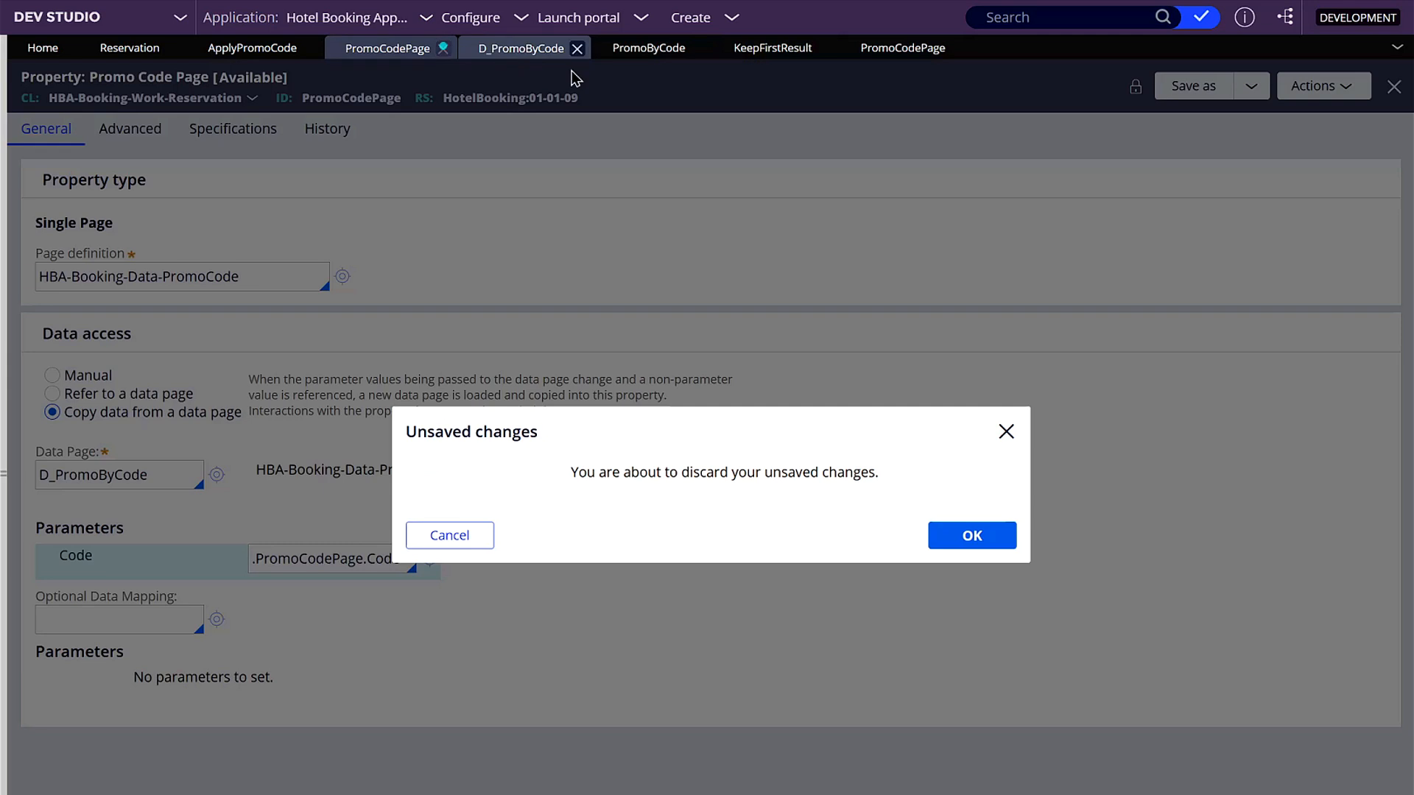
left_click(973, 536)
left_click(391, 49)
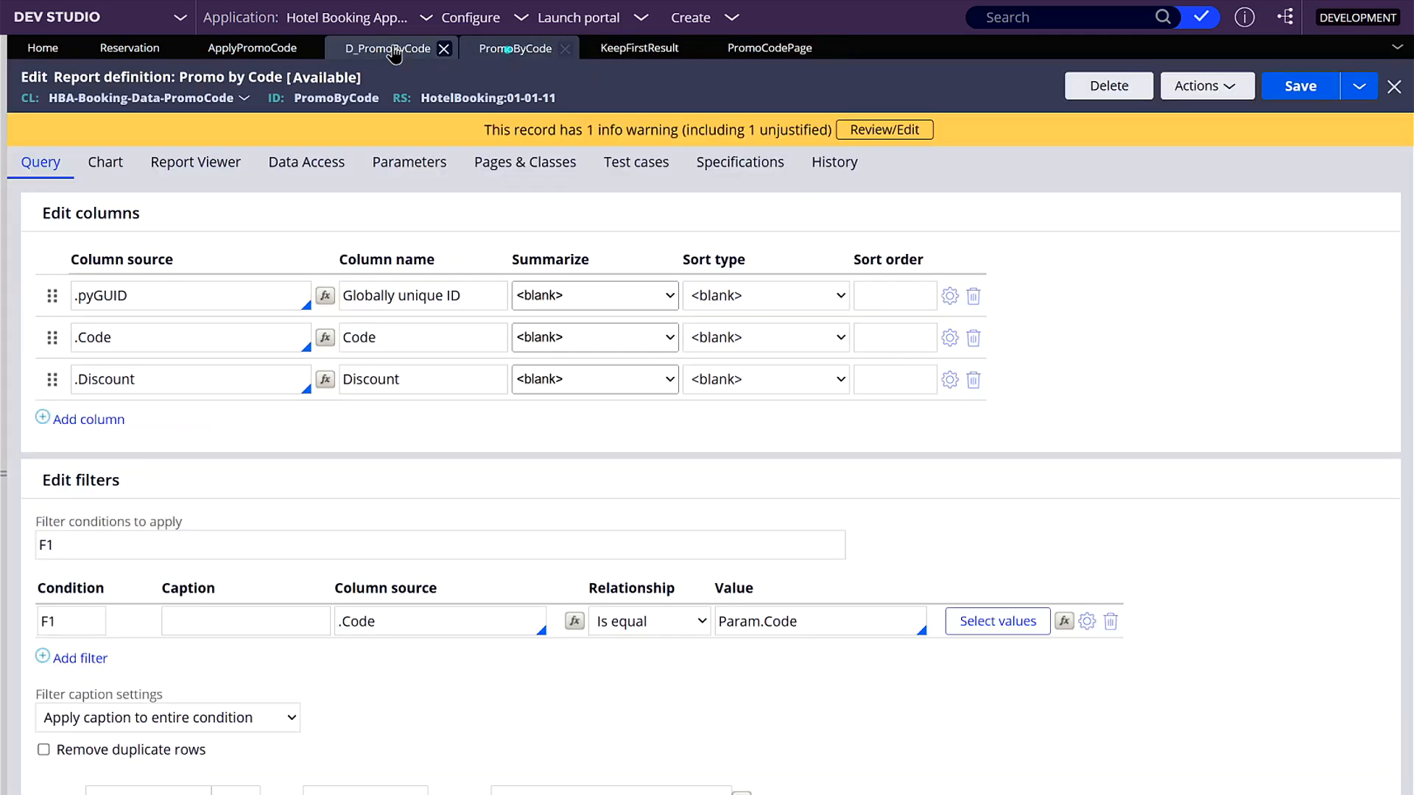
left_click(685, 48)
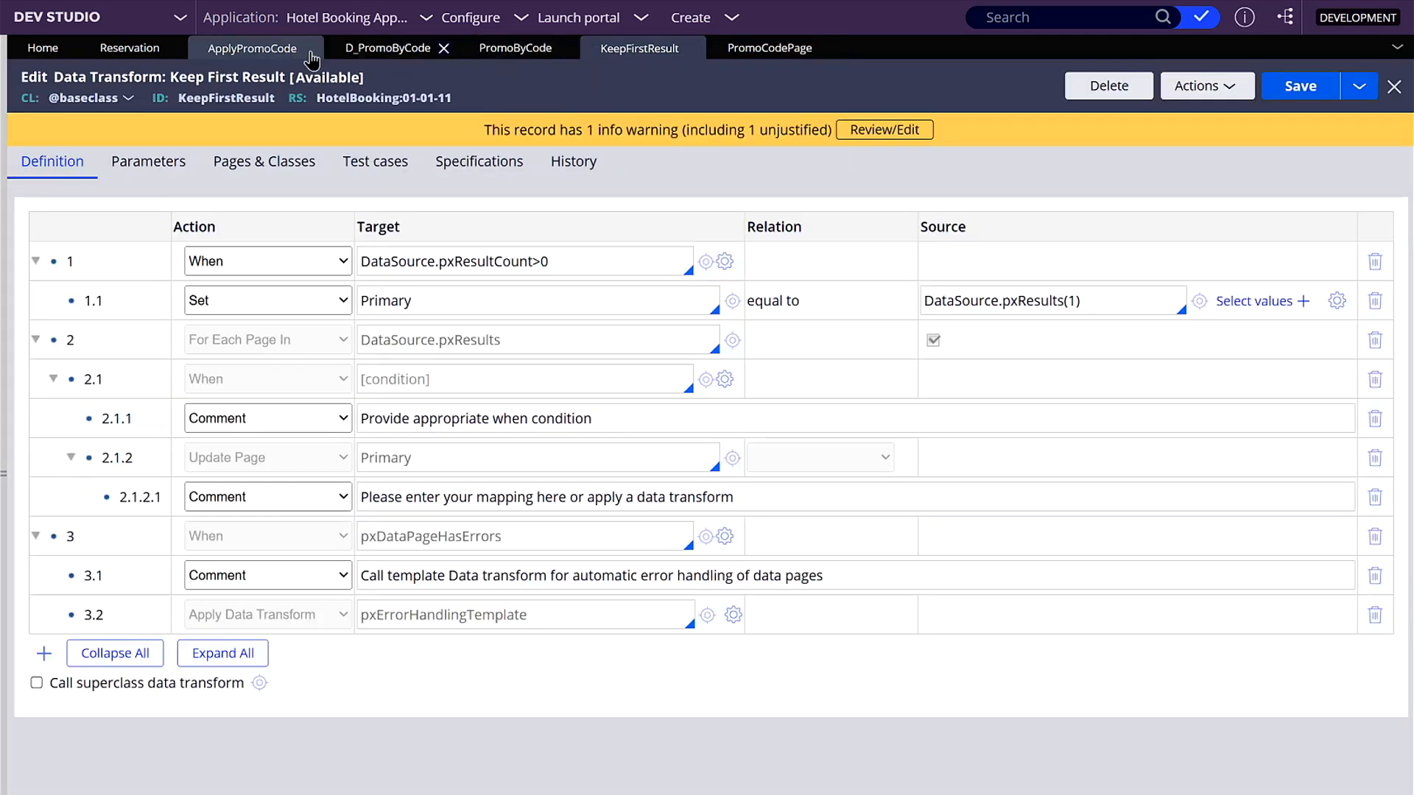
- Set the Apply Promo Code section's Code field to the Standard actions type and add a Change event to its action set
left_click(252, 49)
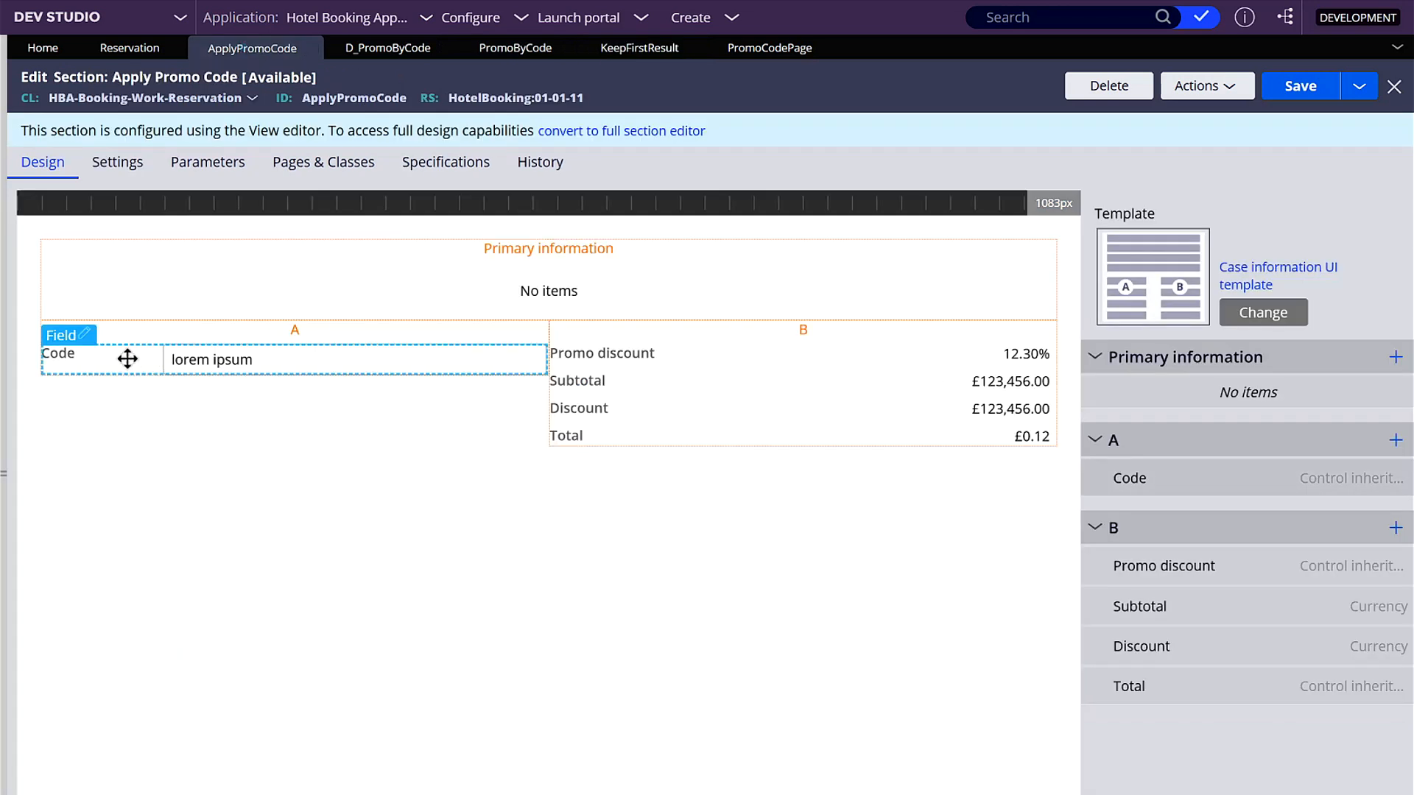
left_click(82, 338)
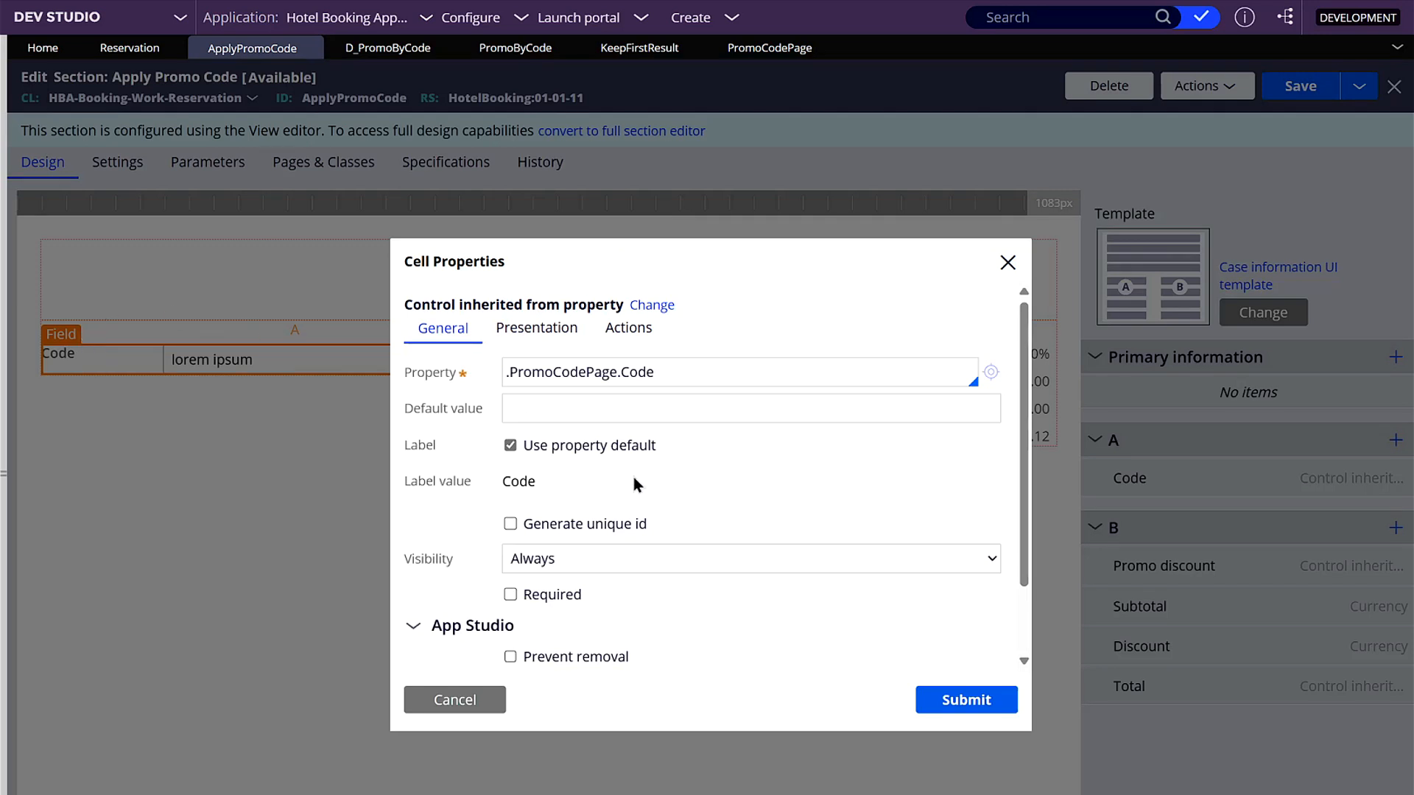
left_click(612, 348)
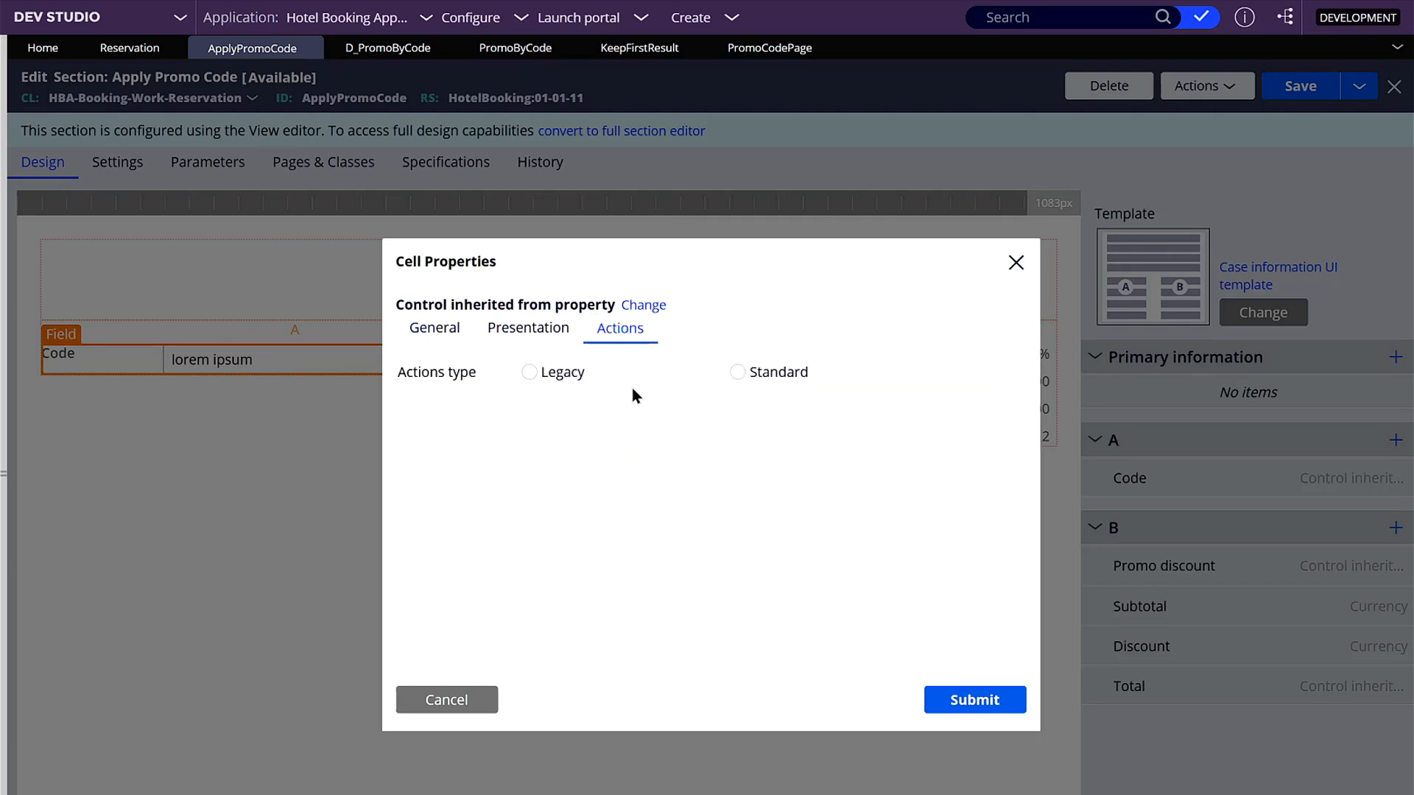
left_click(737, 372)
left_click(436, 415)
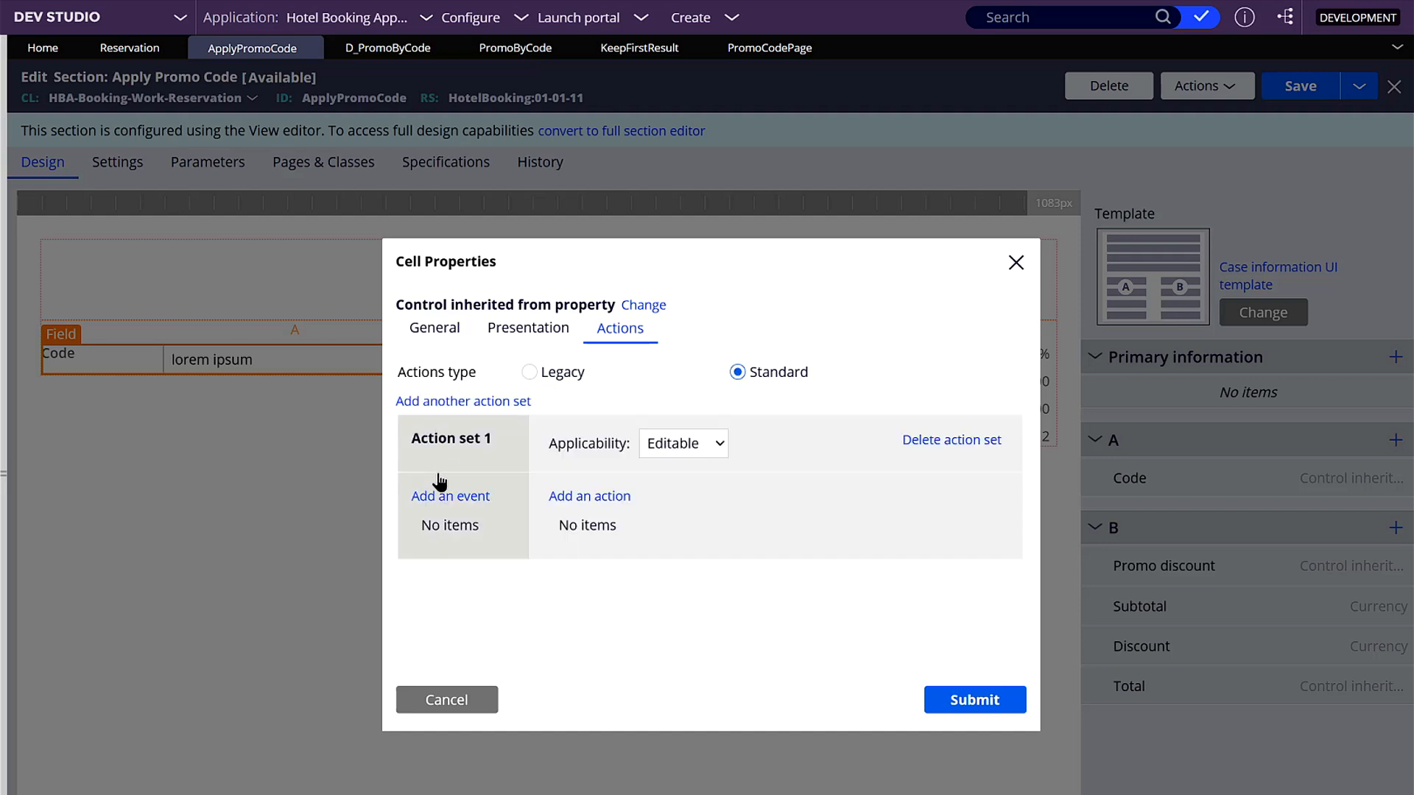
left_click(434, 497)
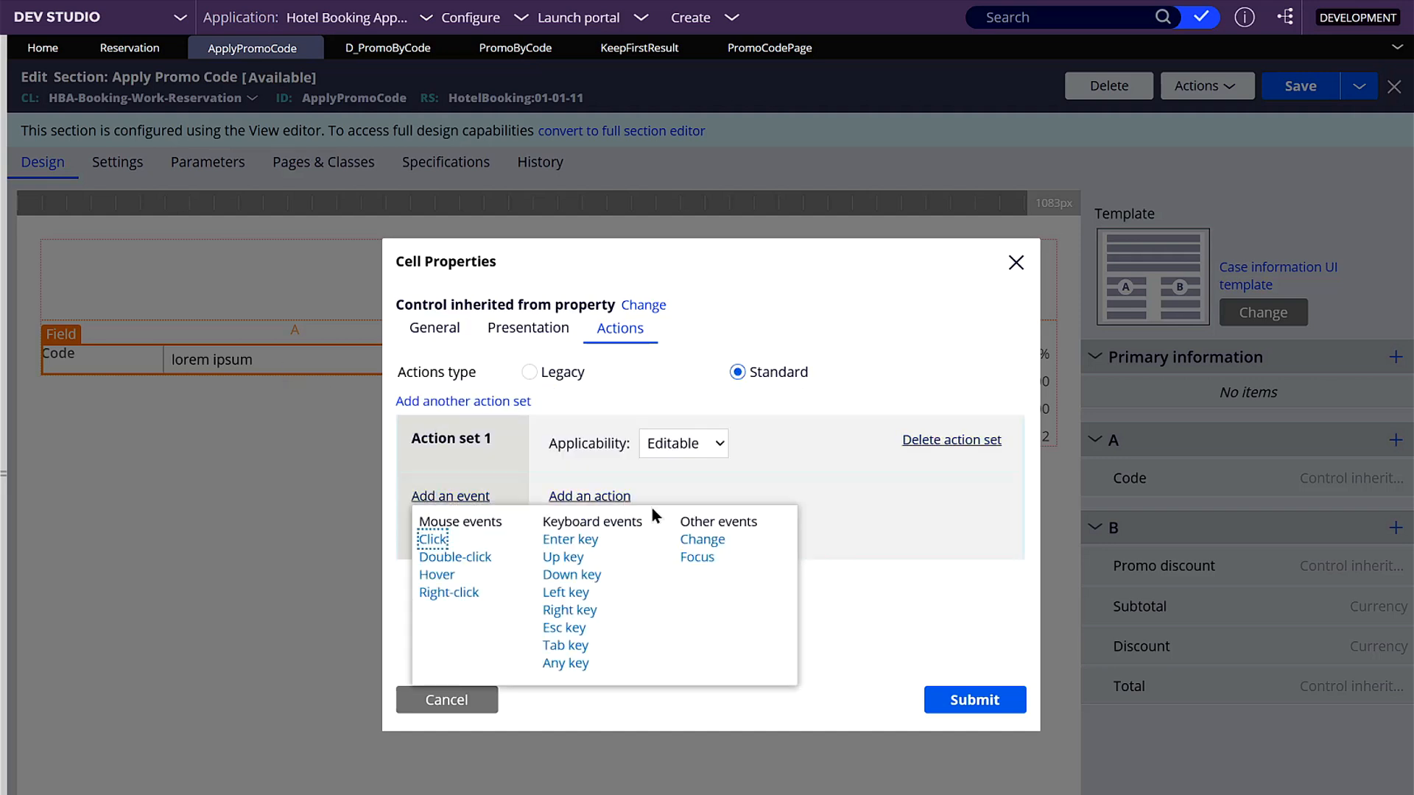
left_click(687, 539)
- Add an action to the Code field's action set, submit the cell properties and save the Apply Promo Code section
left_click(589, 497)
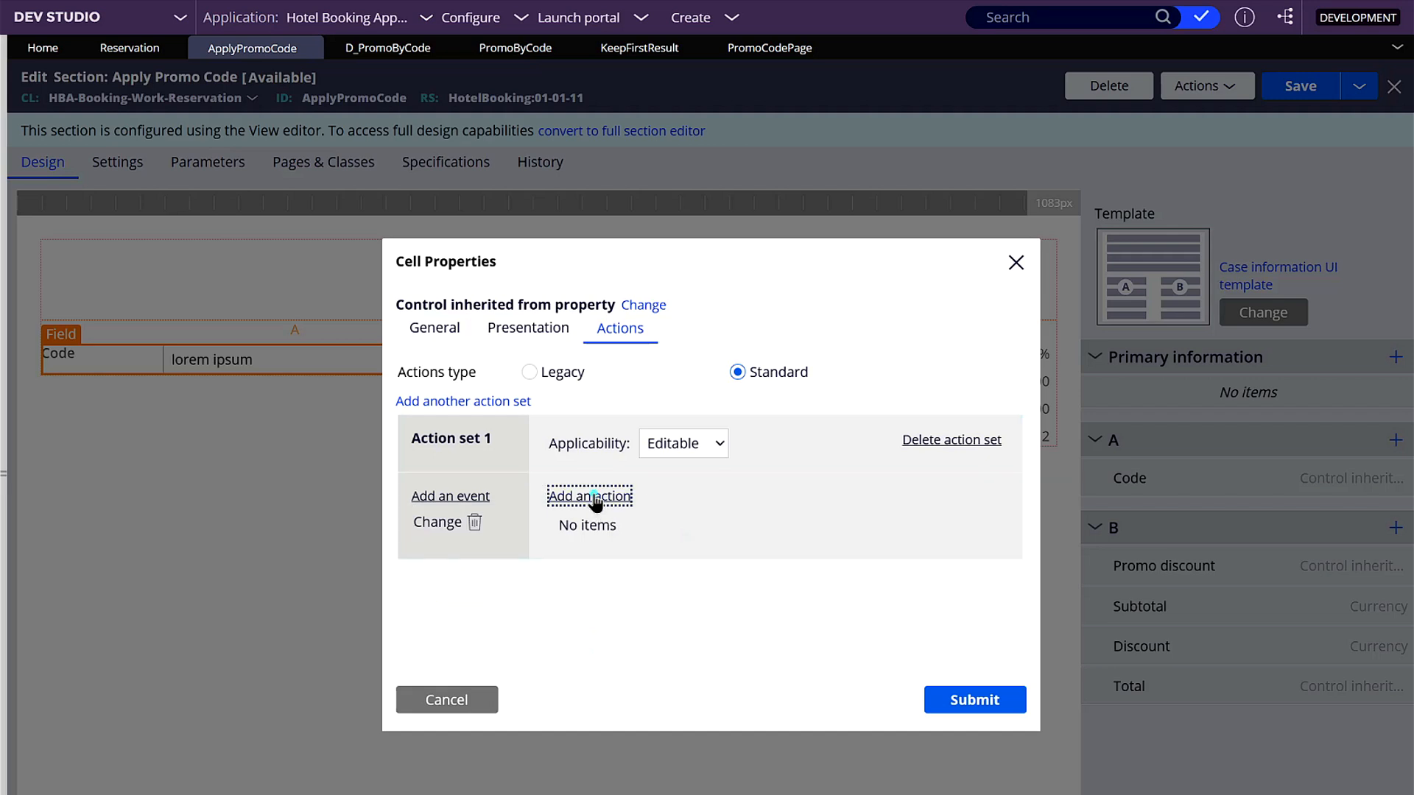
left_click(615, 558)
left_click(964, 700)
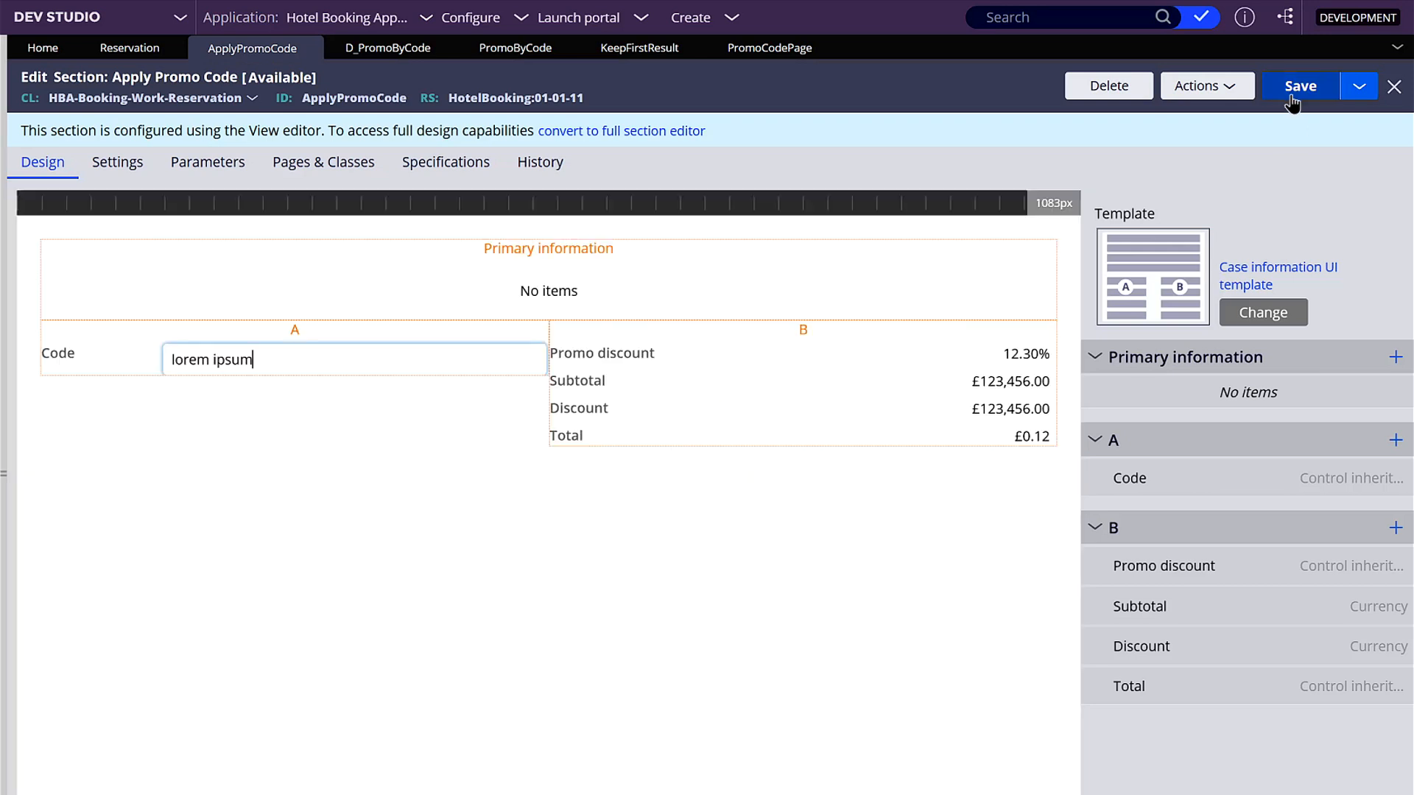
left_click(1294, 87)
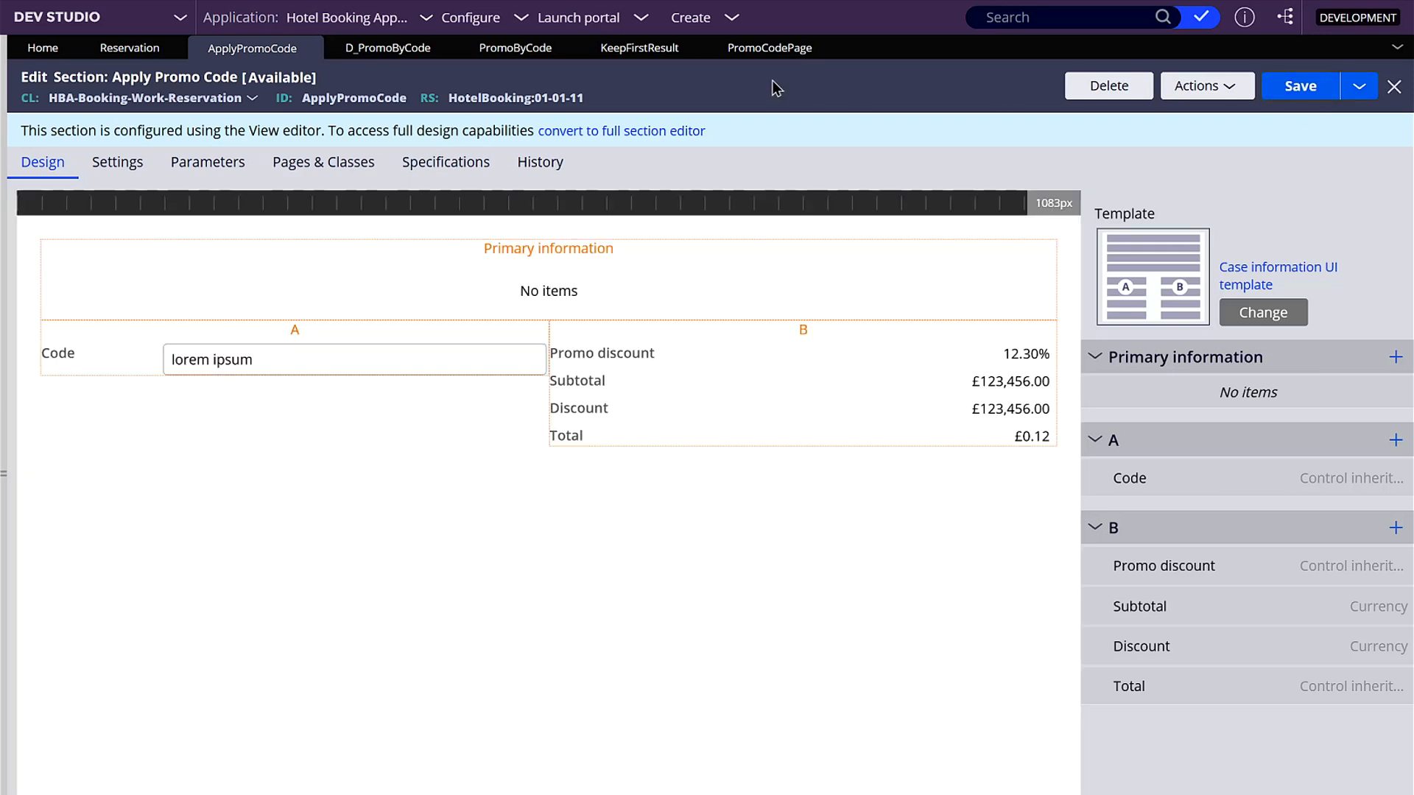
- Save the Promo Code Page property in ruleset HotelBooking 01-01-11
left_click(767, 53)
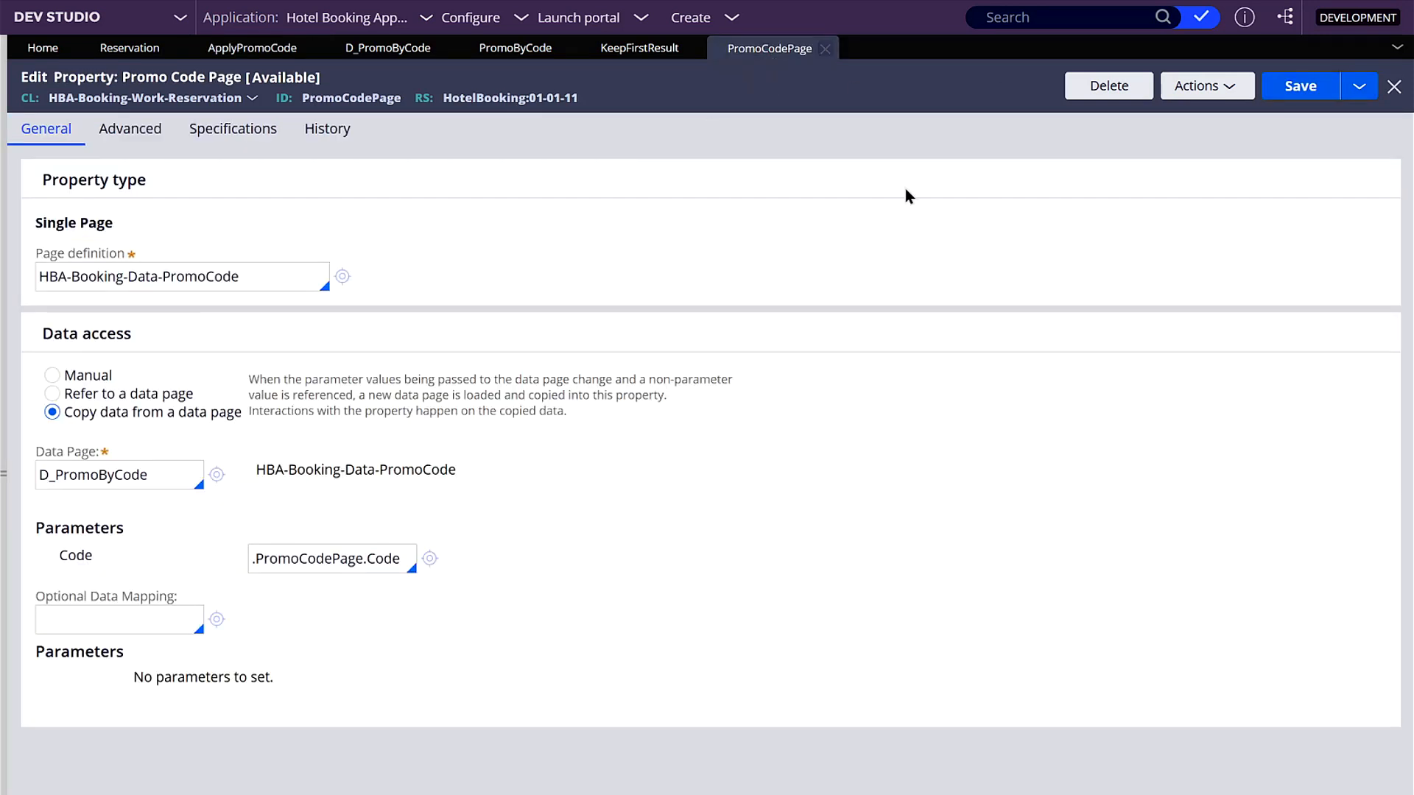
left_click(1288, 85)
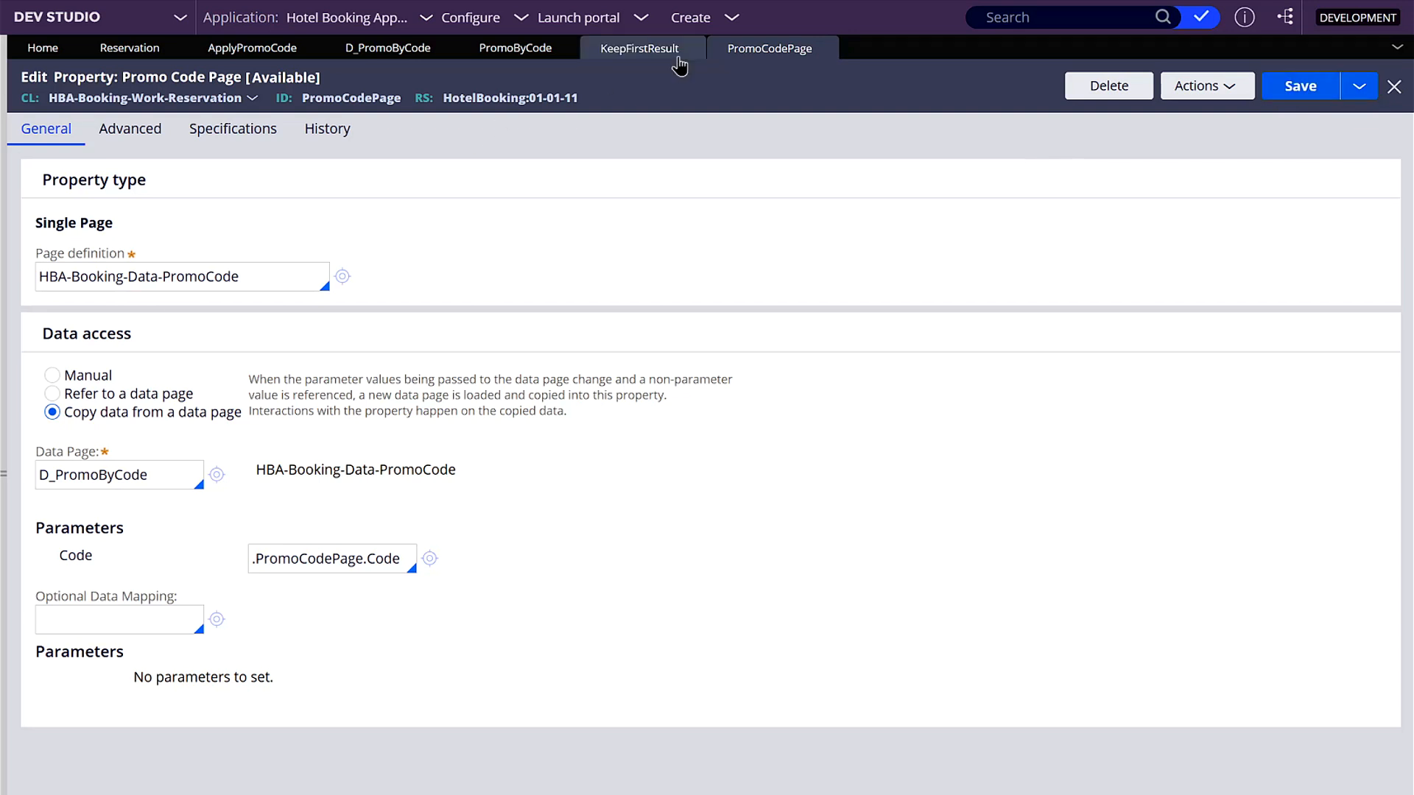
left_click(252, 48)
left_click(372, 48)
left_click(221, 48)
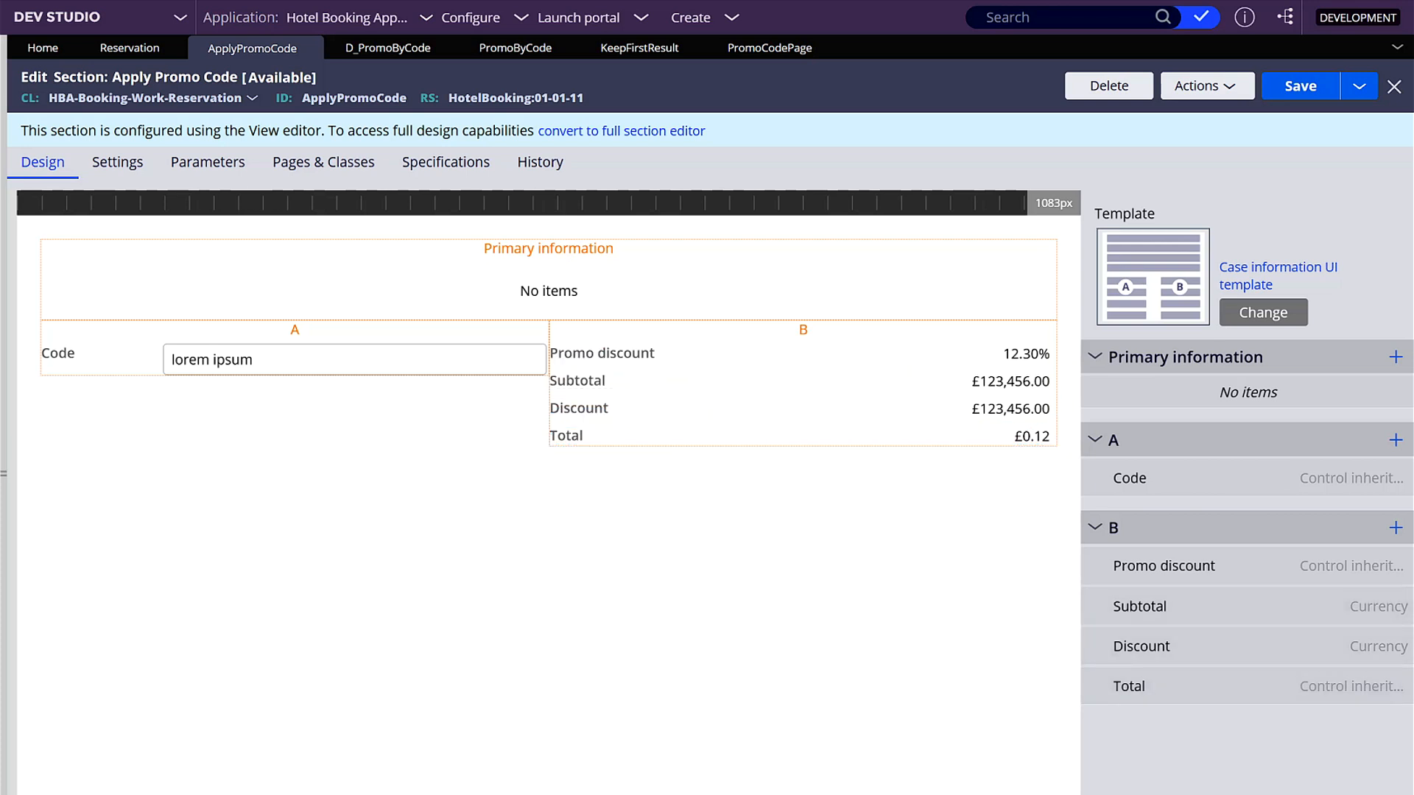
- Open the .Subtotal and .Total declare expressions from the Reservation class's Decision rules
left_click(5, 535)
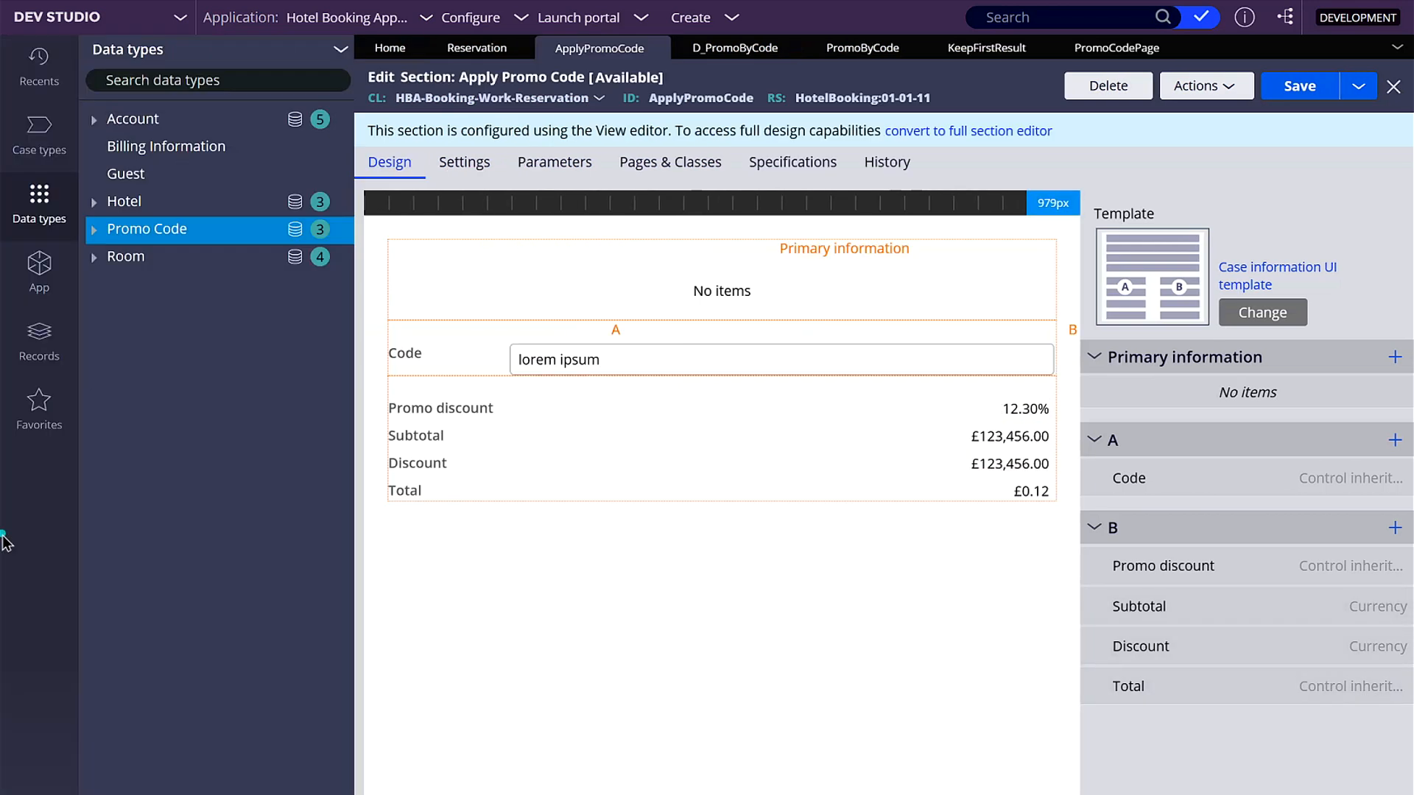
left_click(44, 269)
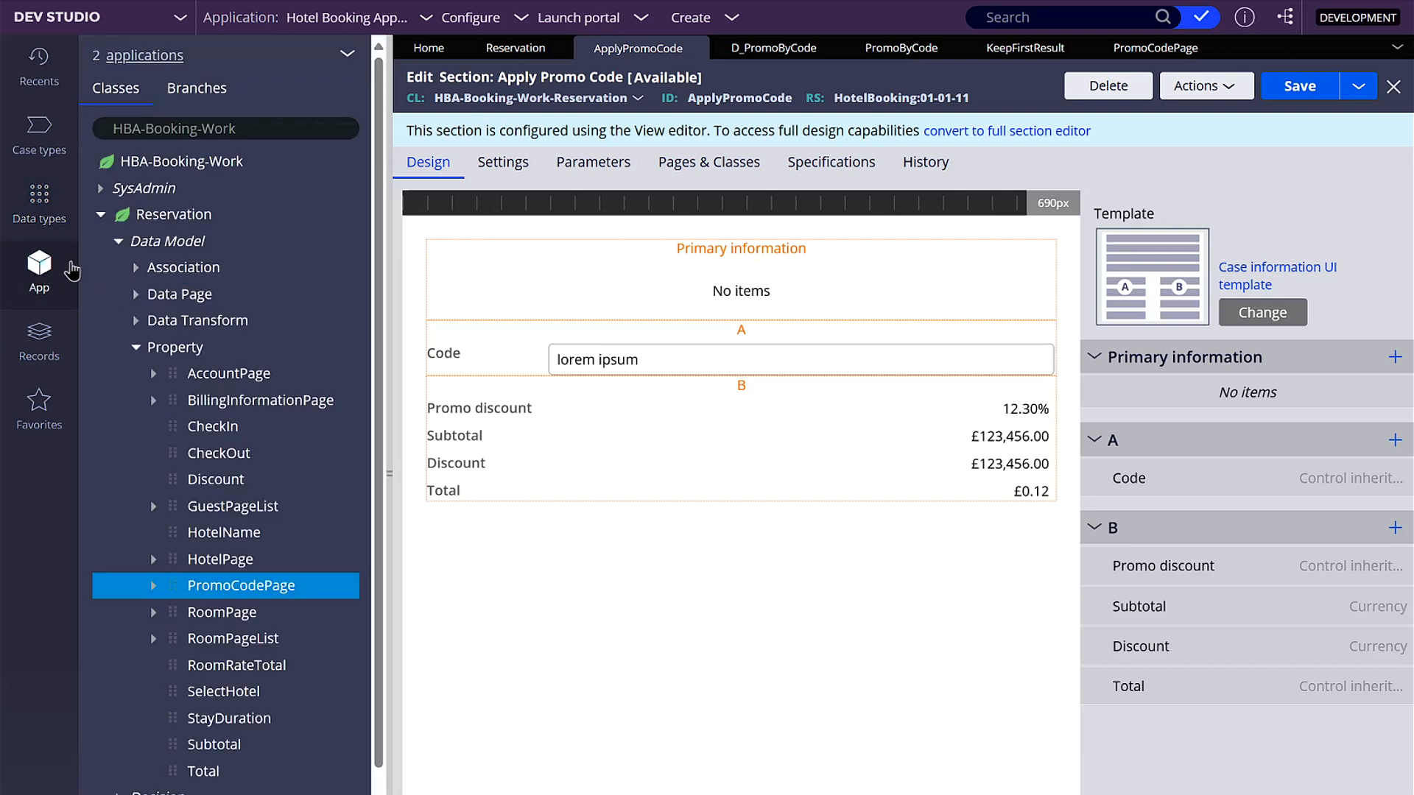
left_click(134, 348)
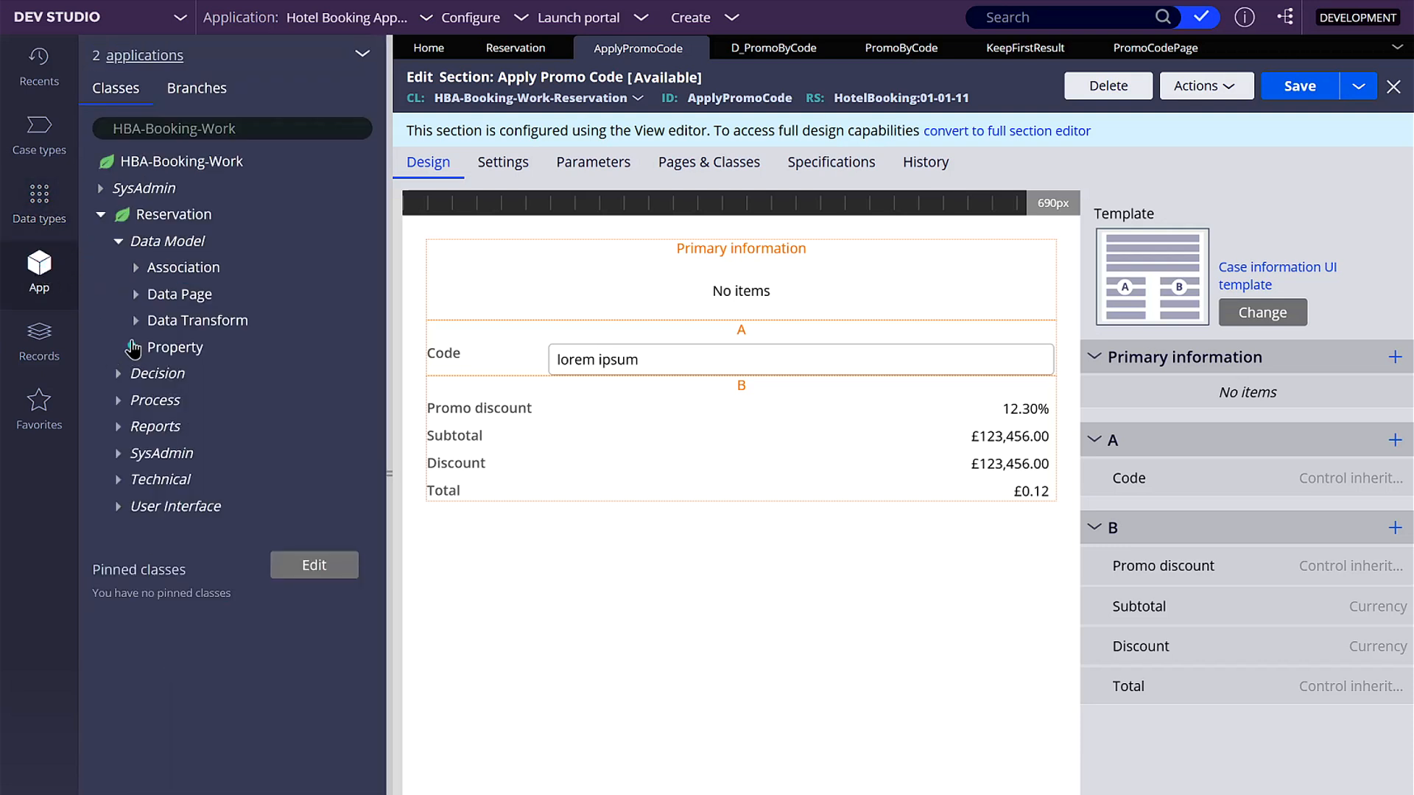
left_click(118, 375)
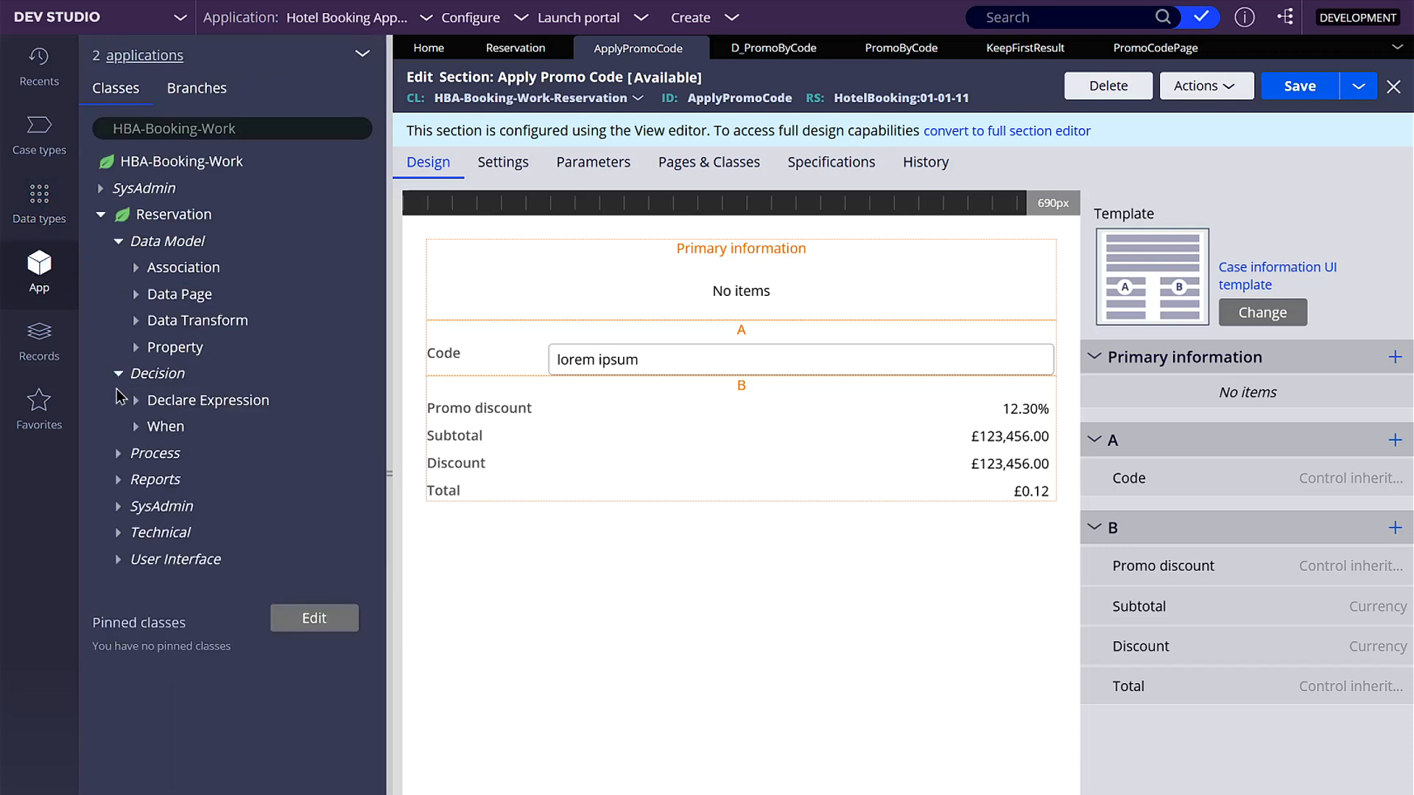
left_click(135, 399)
left_click(237, 511)
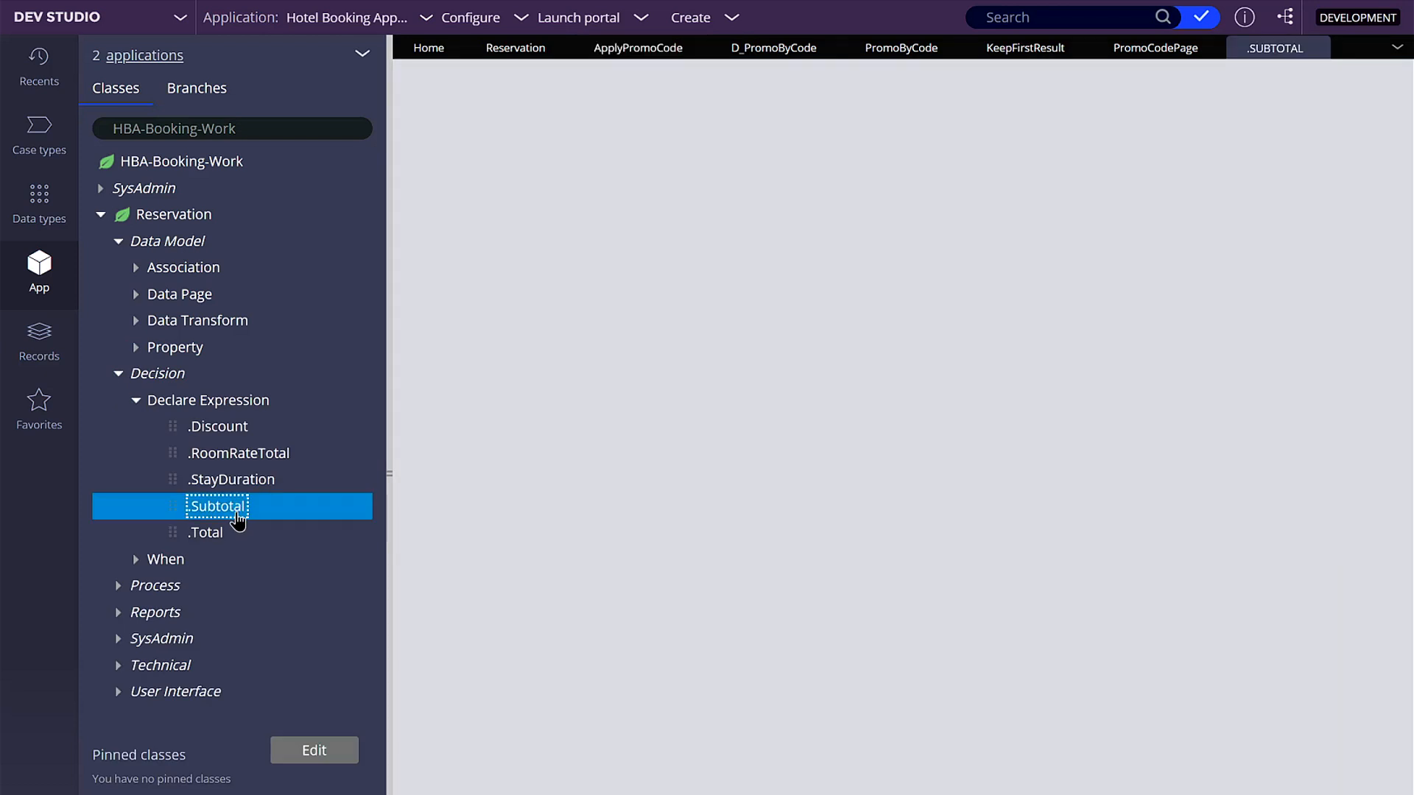
left_click(222, 533)
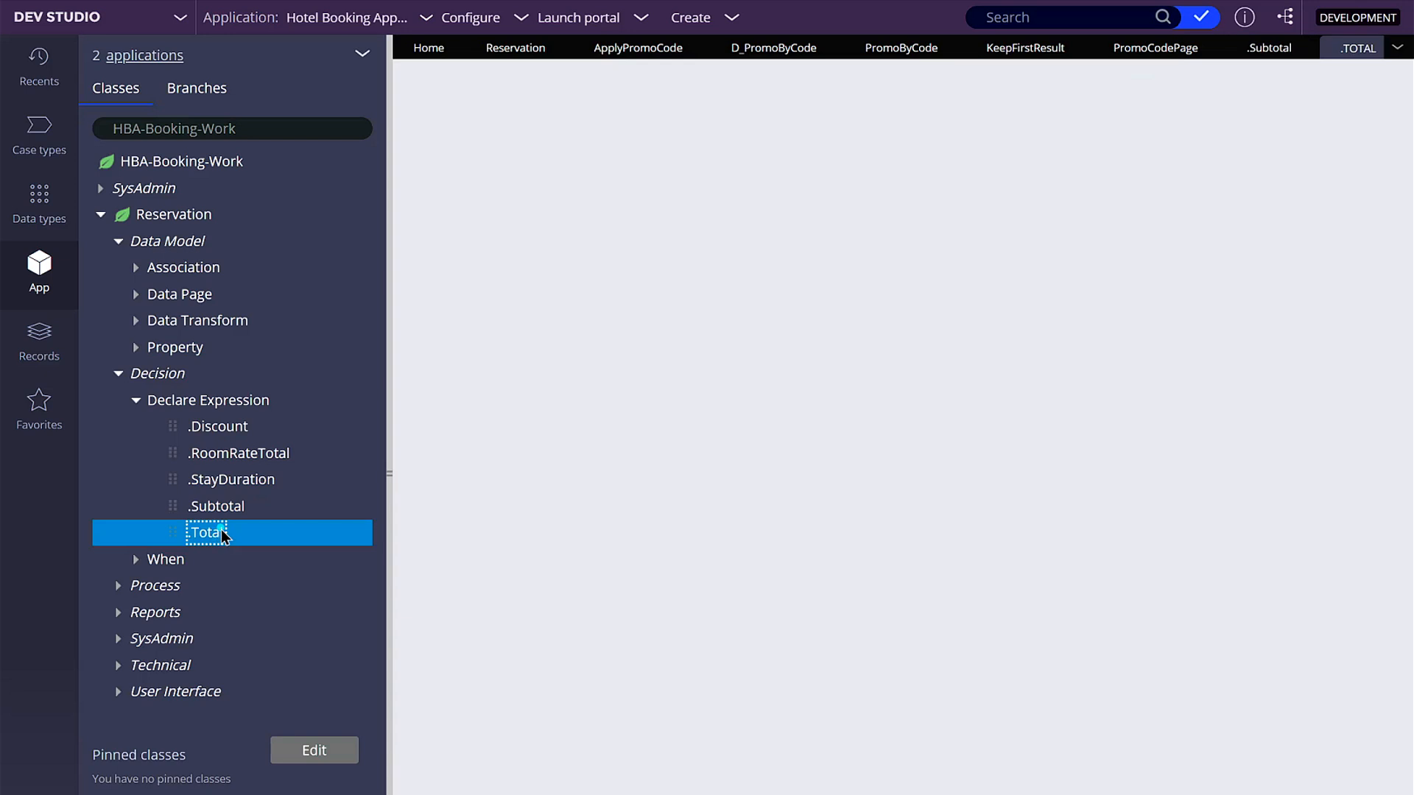
- Copy the .Total formula .RoomRateTotal * .StayDuration into the .Subtotal declare expression, then save and close .Subtotal
double_click(818, 389)
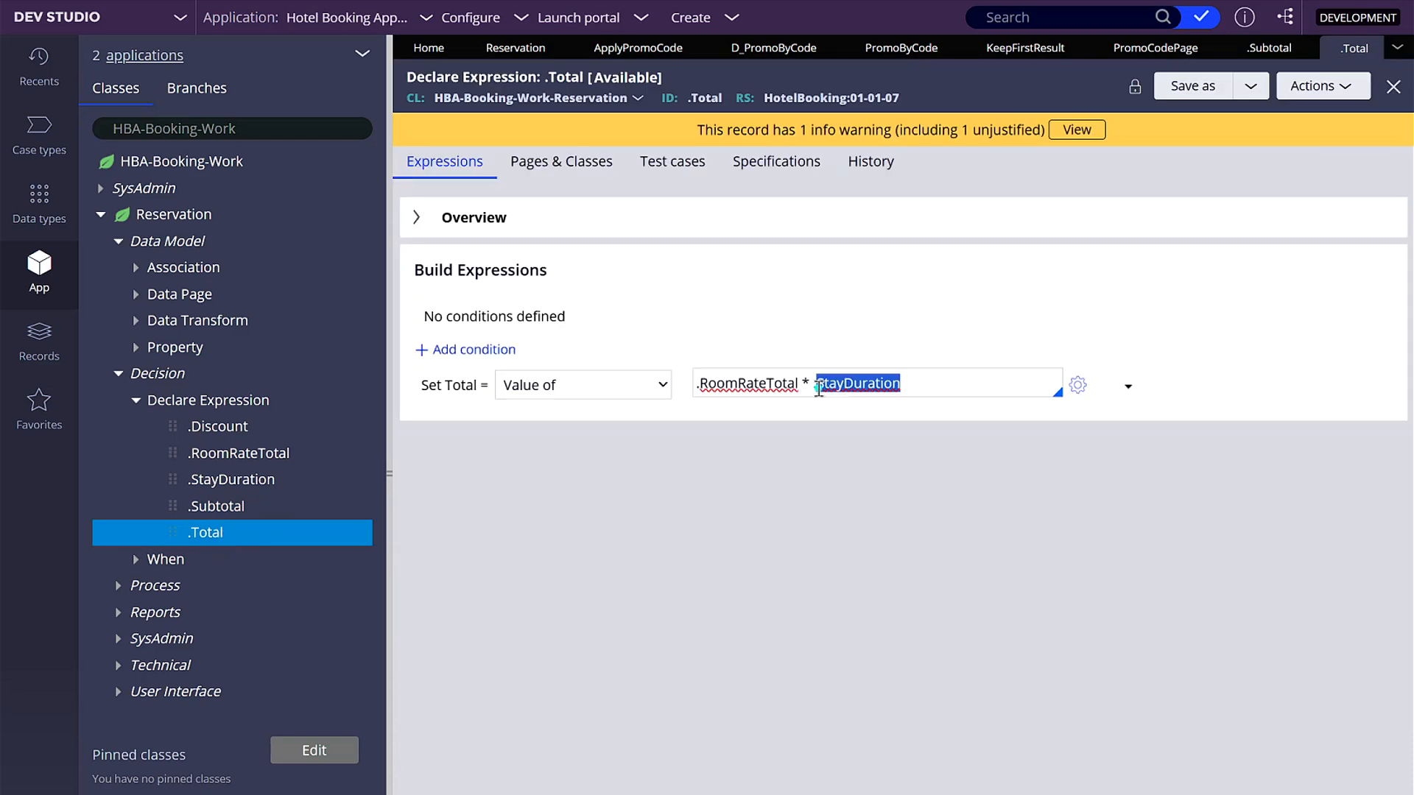
triple_click(818, 389)
key("ctrl+c")
left_click(1261, 49)
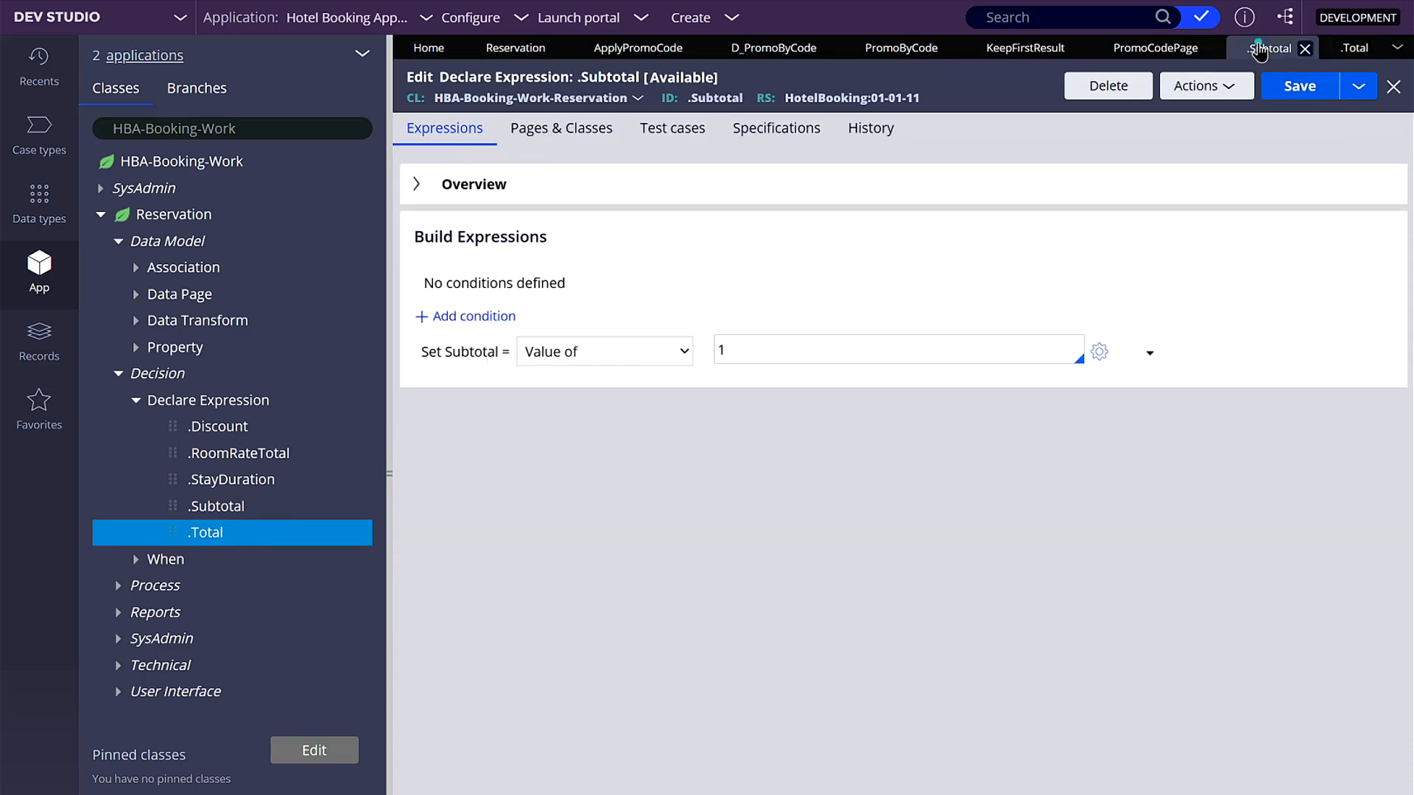
double_click(750, 347)
key("ctrl+v")
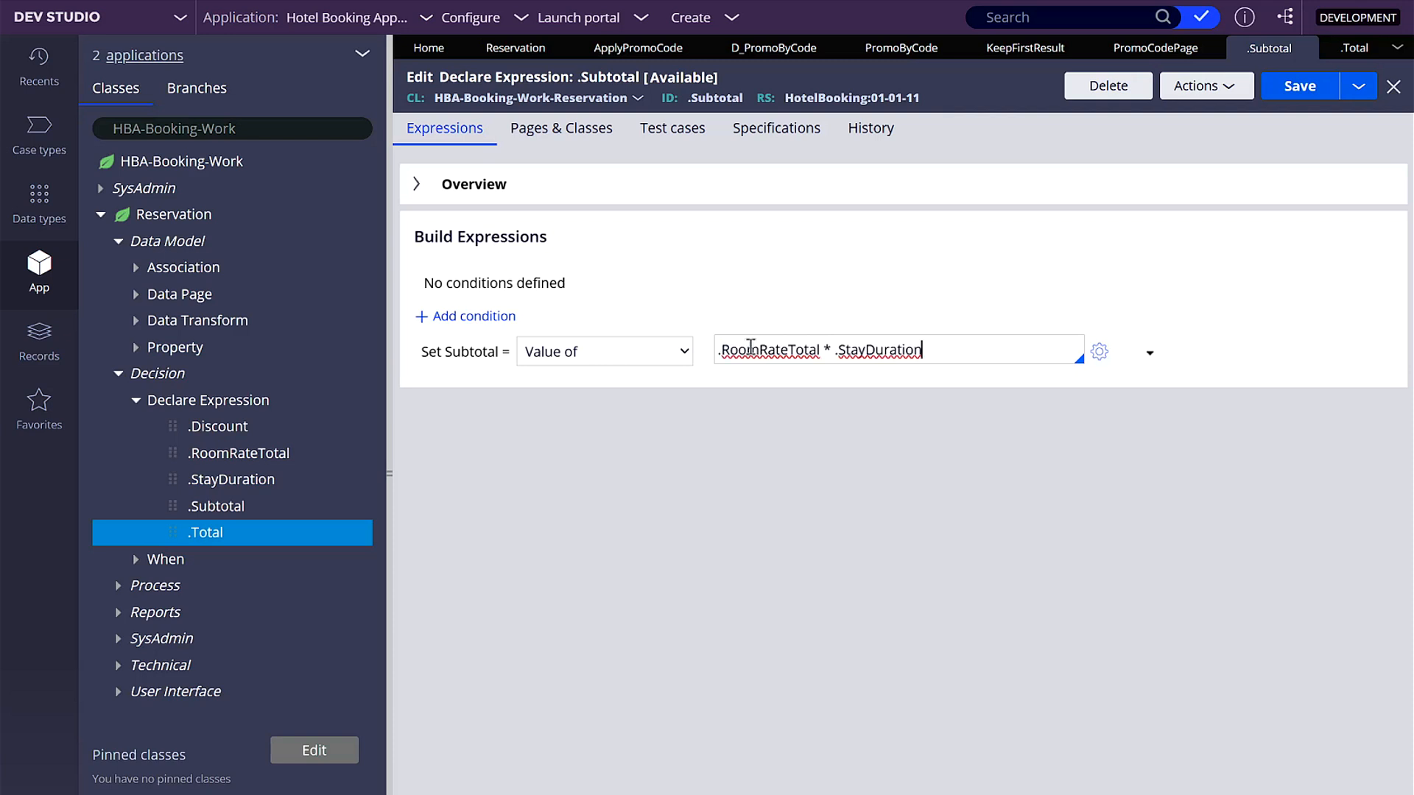
left_click(1316, 90)
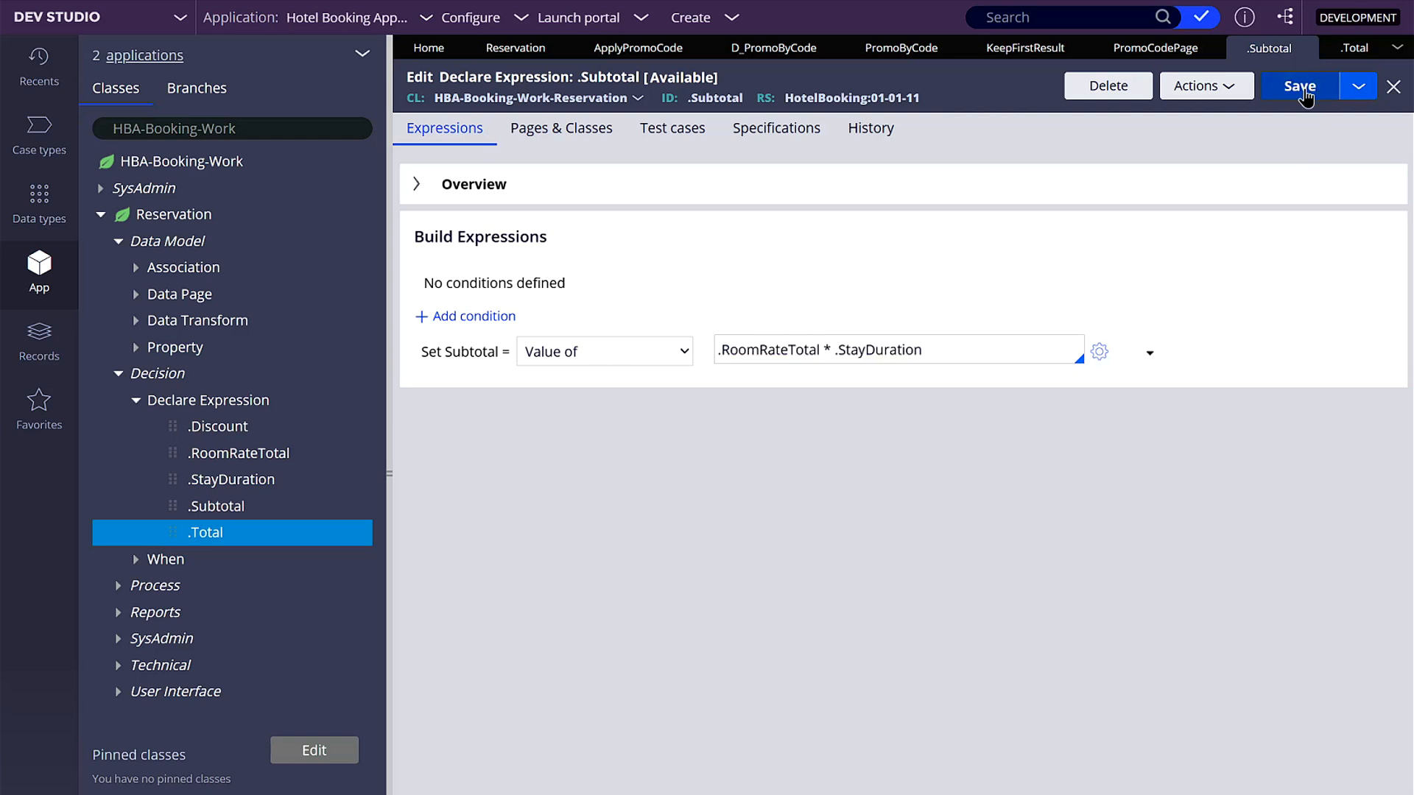
left_click(1305, 50)
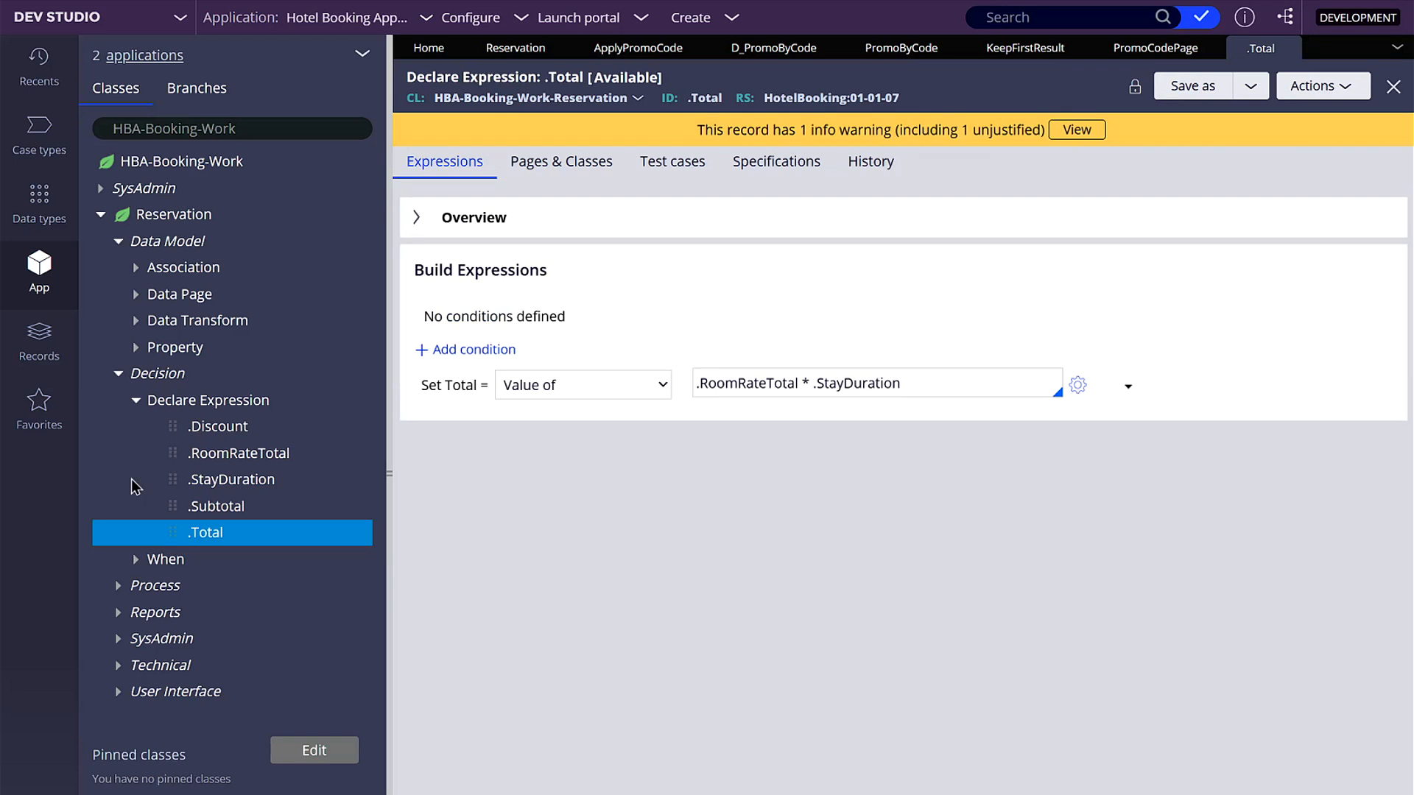
- Open the .Discount declare expression and add a condition requiring that .Subtotal has a value
left_click(203, 431)
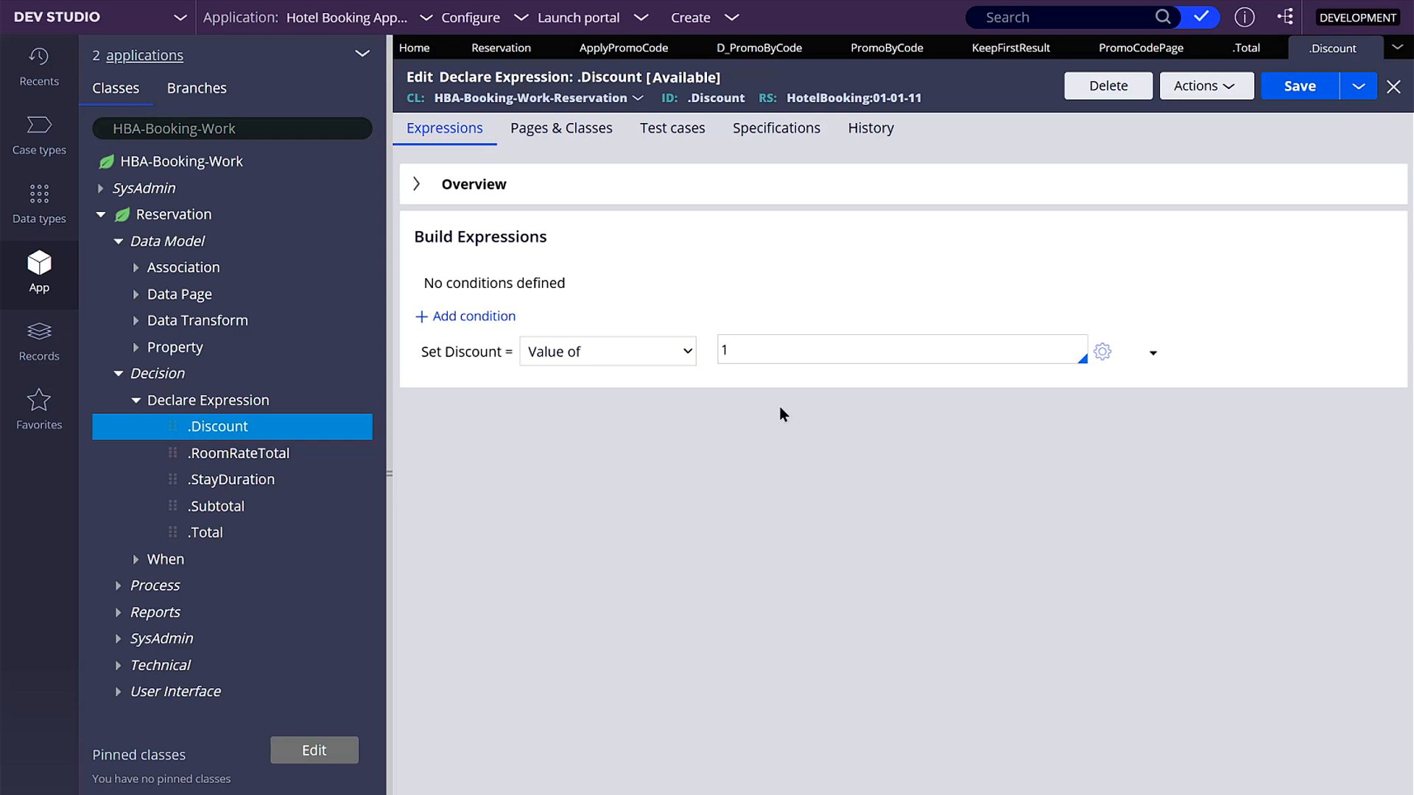
left_click(473, 316)
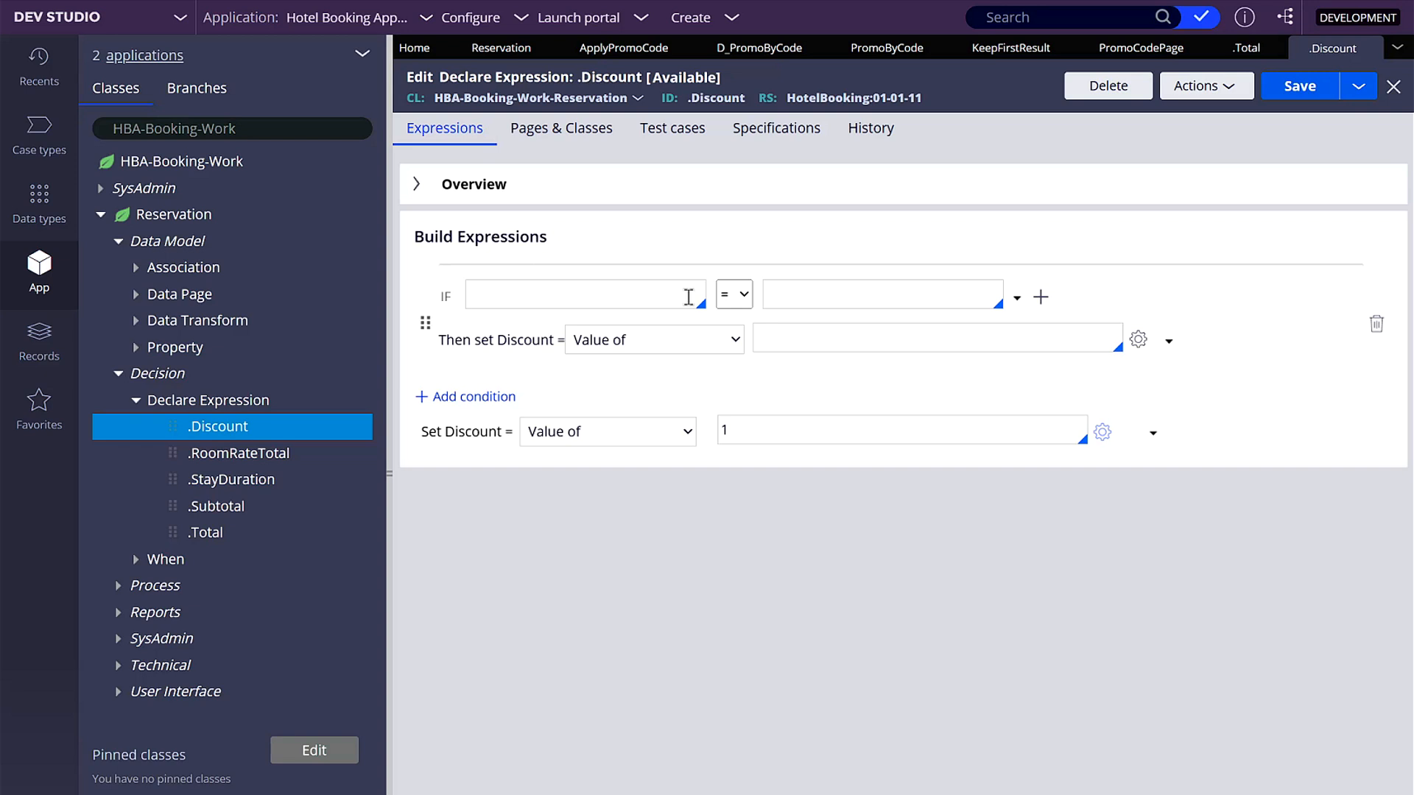
left_click(1016, 297)
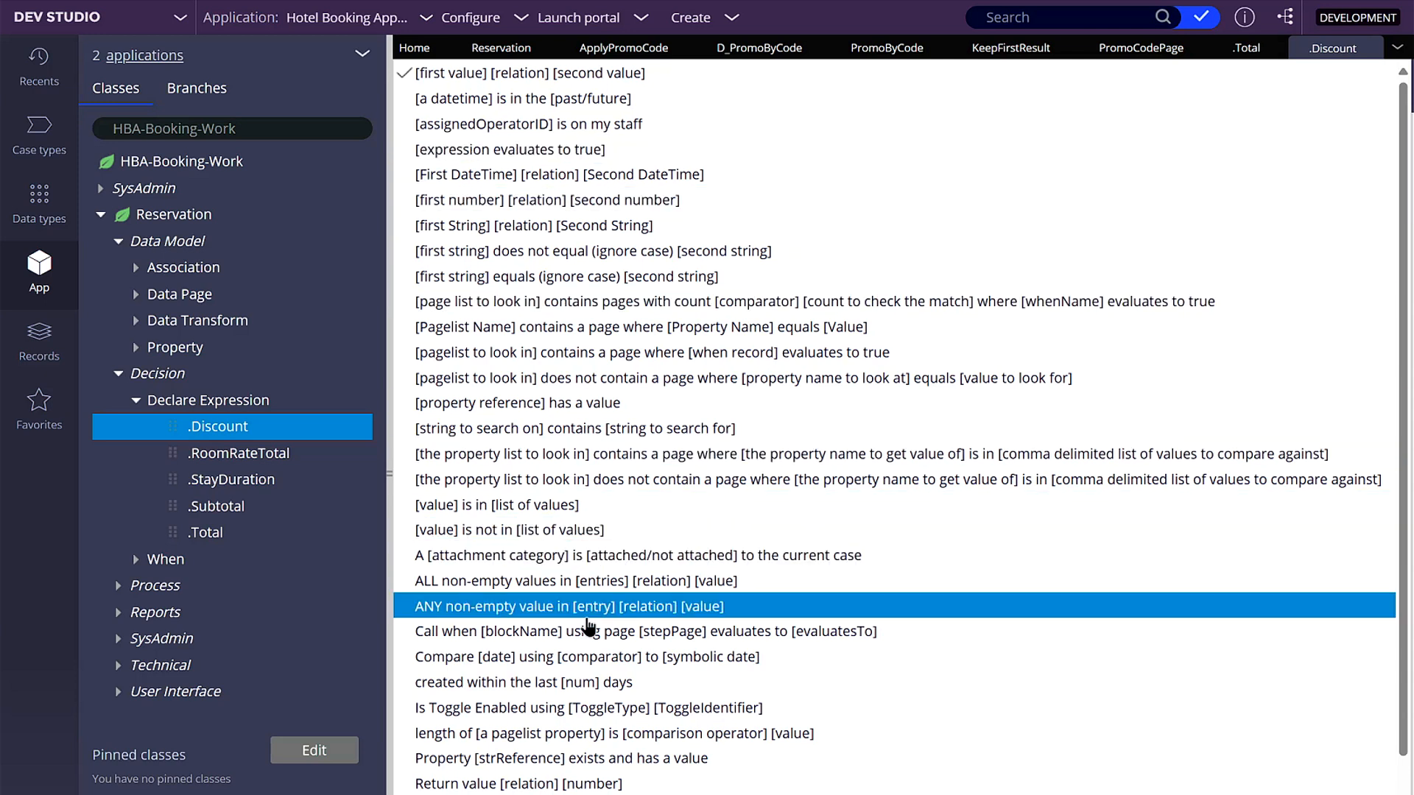
scroll(566, 766, "down", 2)
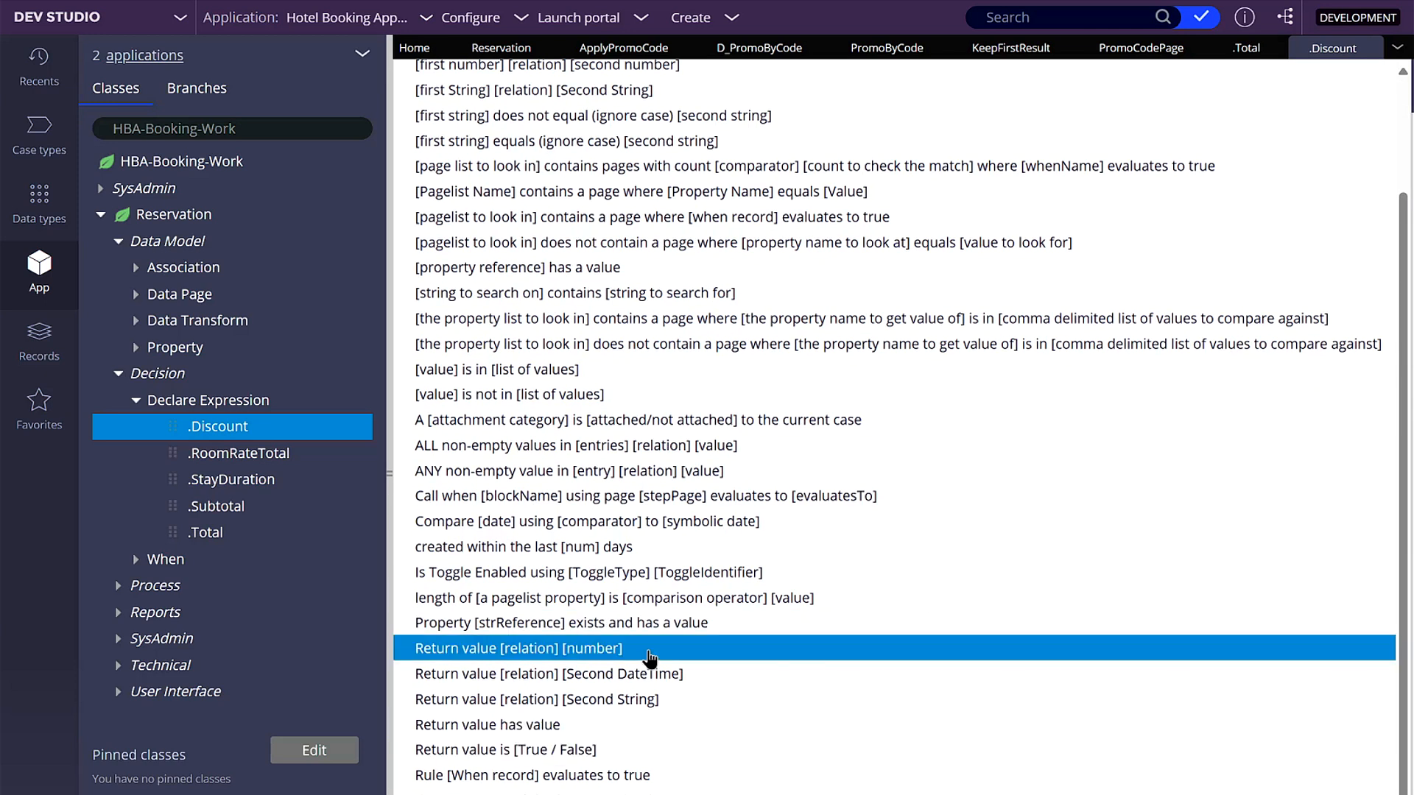
scroll(681, 638, "up", 2)
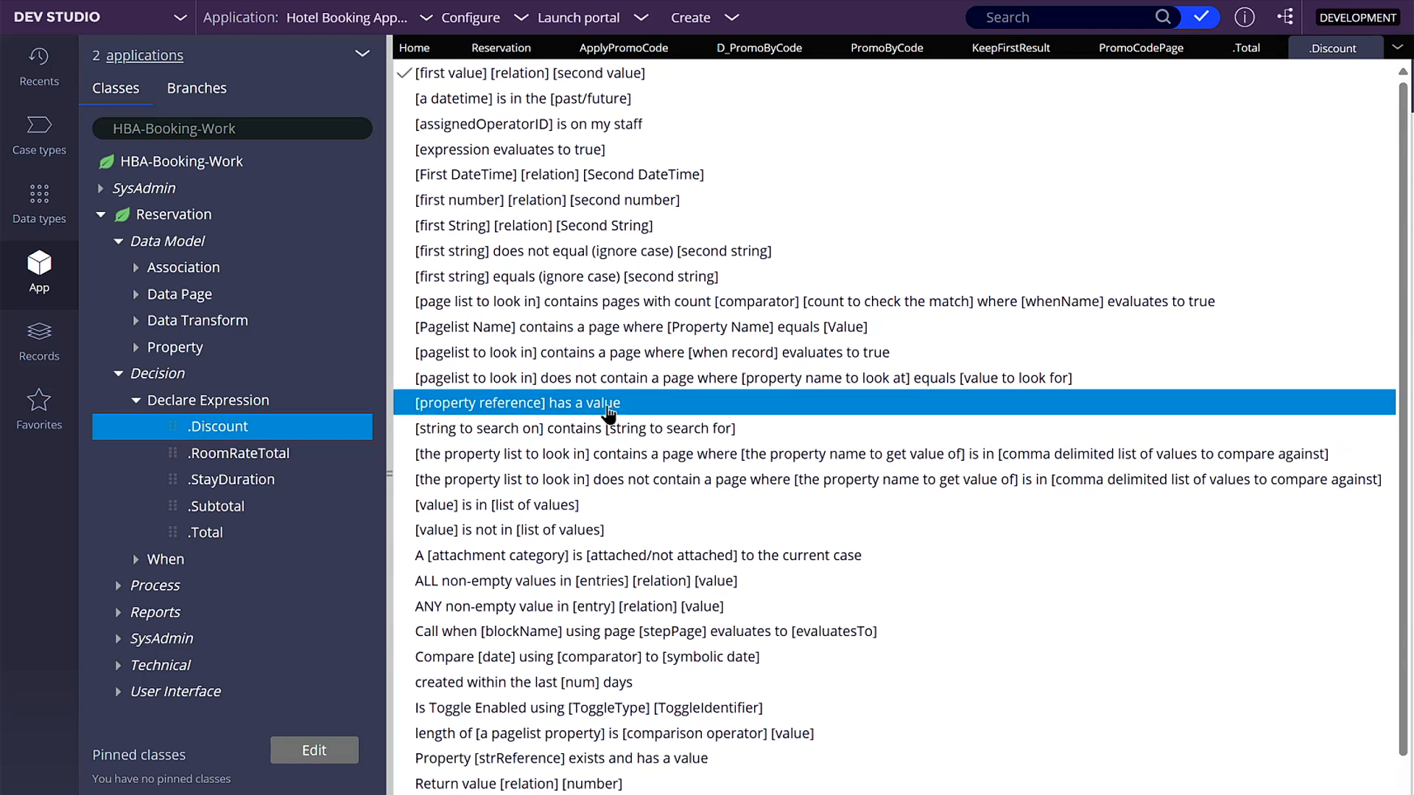
left_click(622, 409)
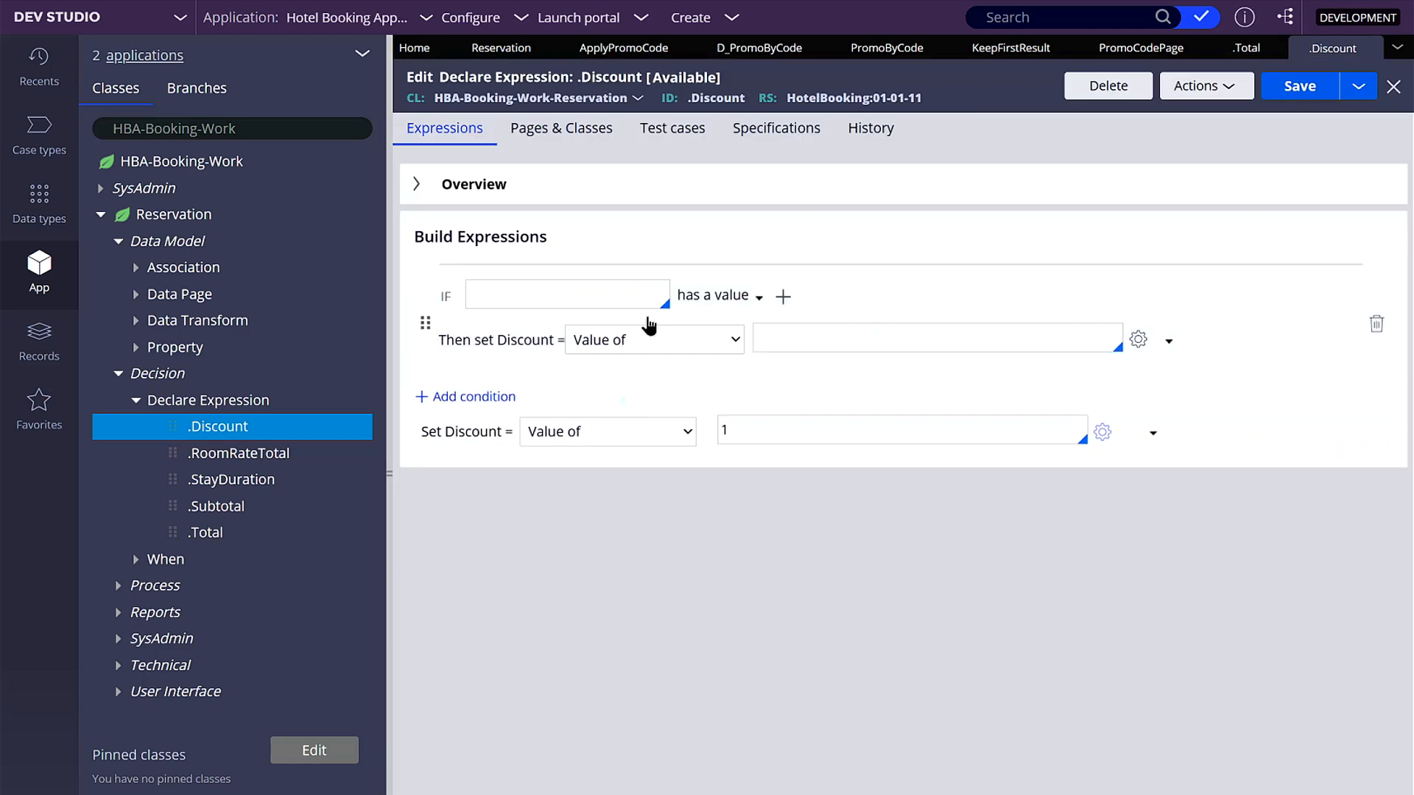
left_click(605, 300)
type(".")
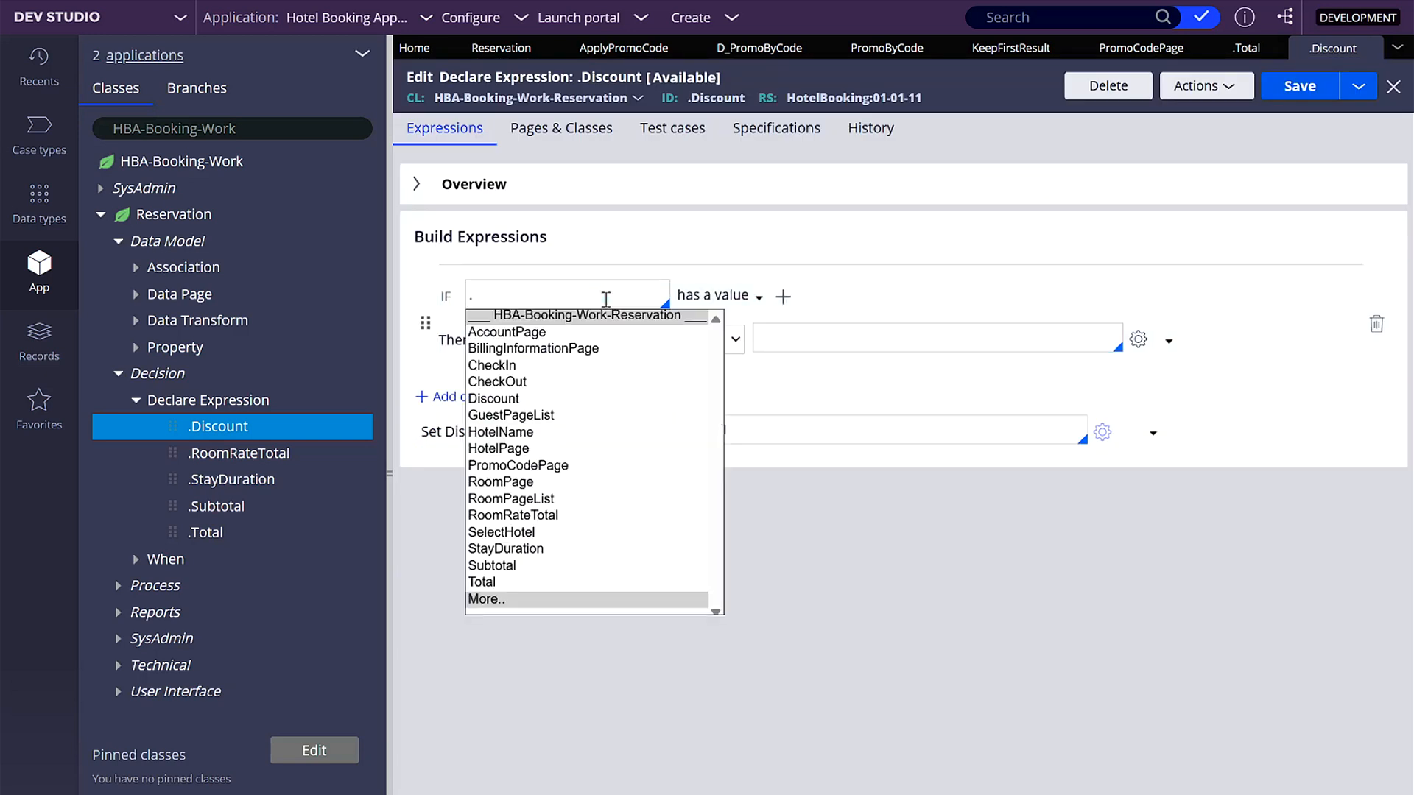
type("sub")
key("Return")
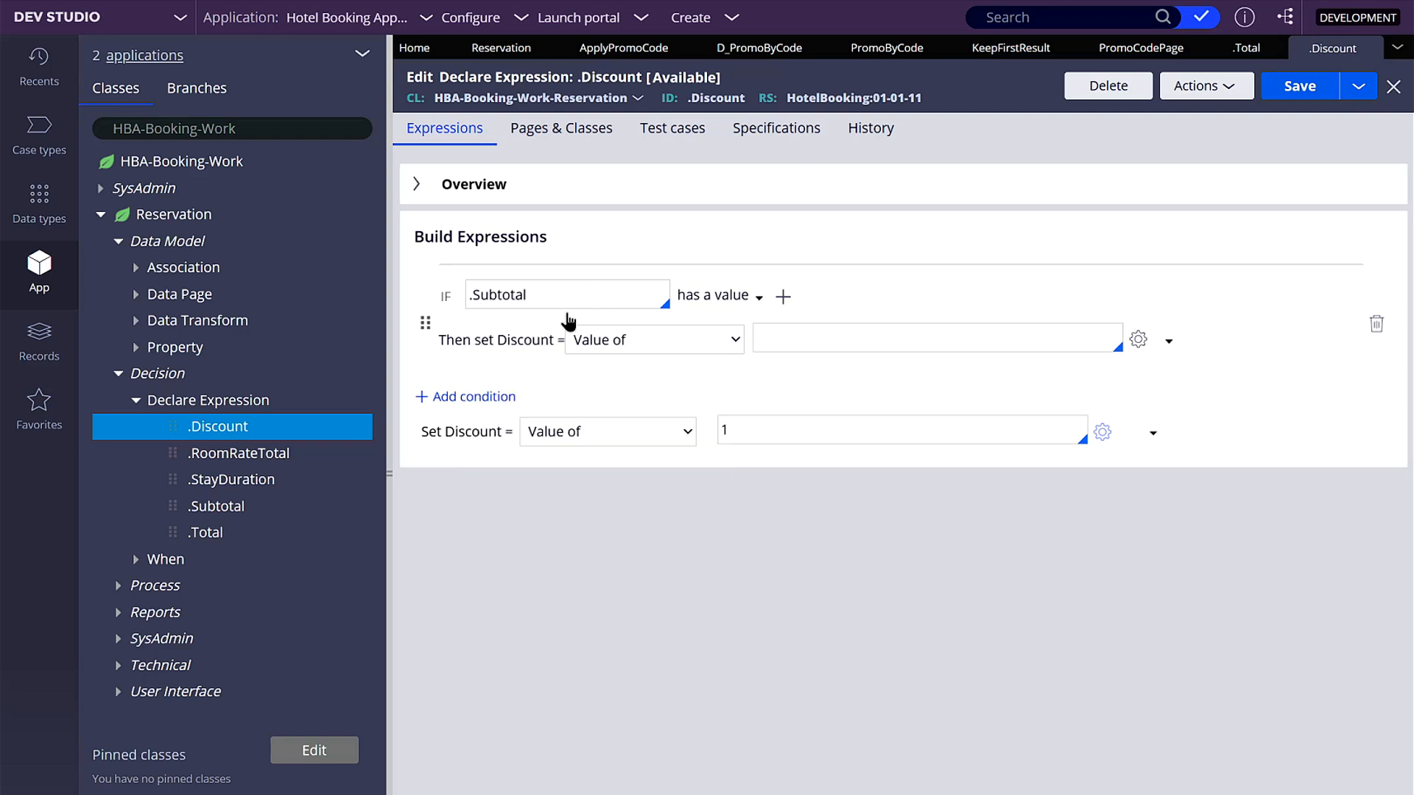
- Insert an AND condition after the .Subtotal condition requiring that .PromoCodePage.Discount has a value
left_click(783, 297)
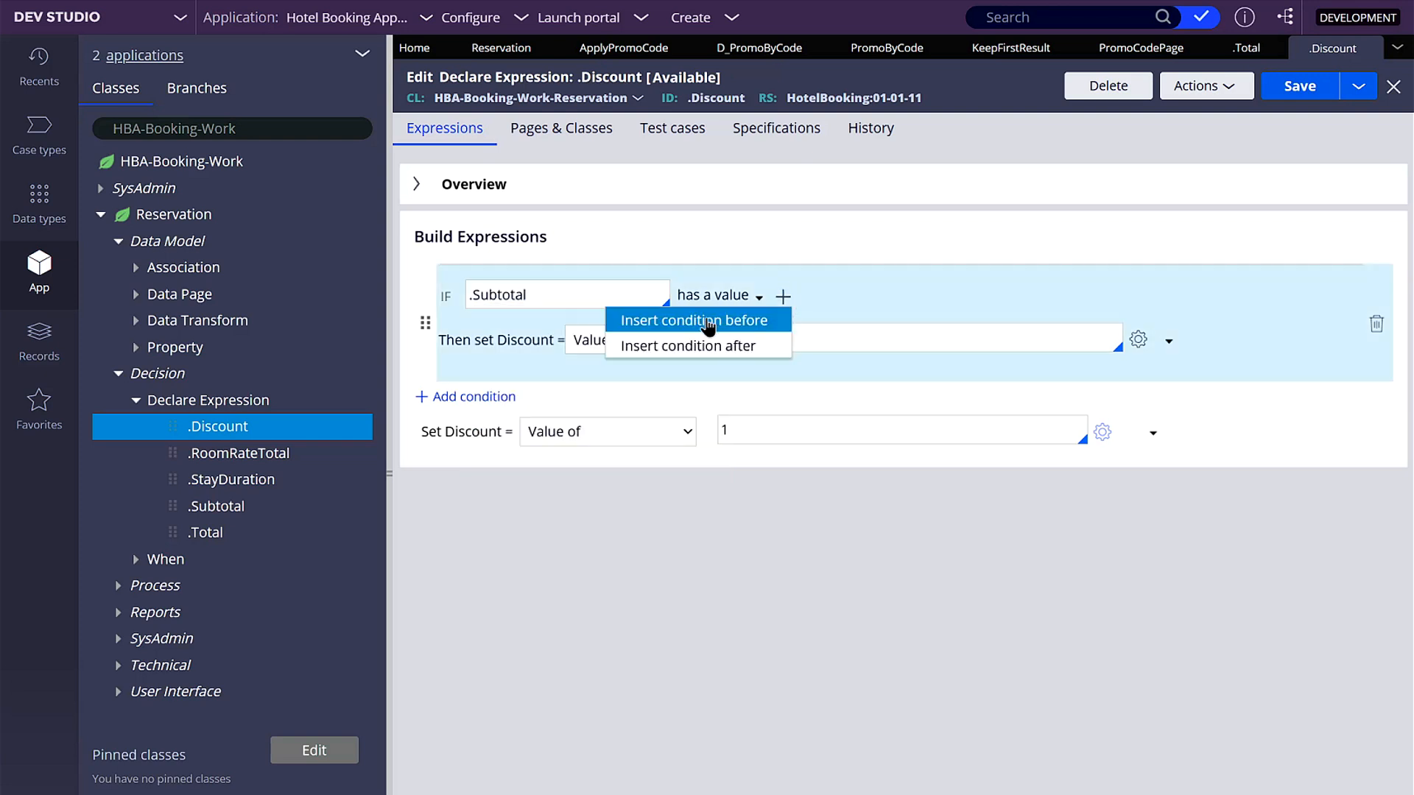
left_click(738, 346)
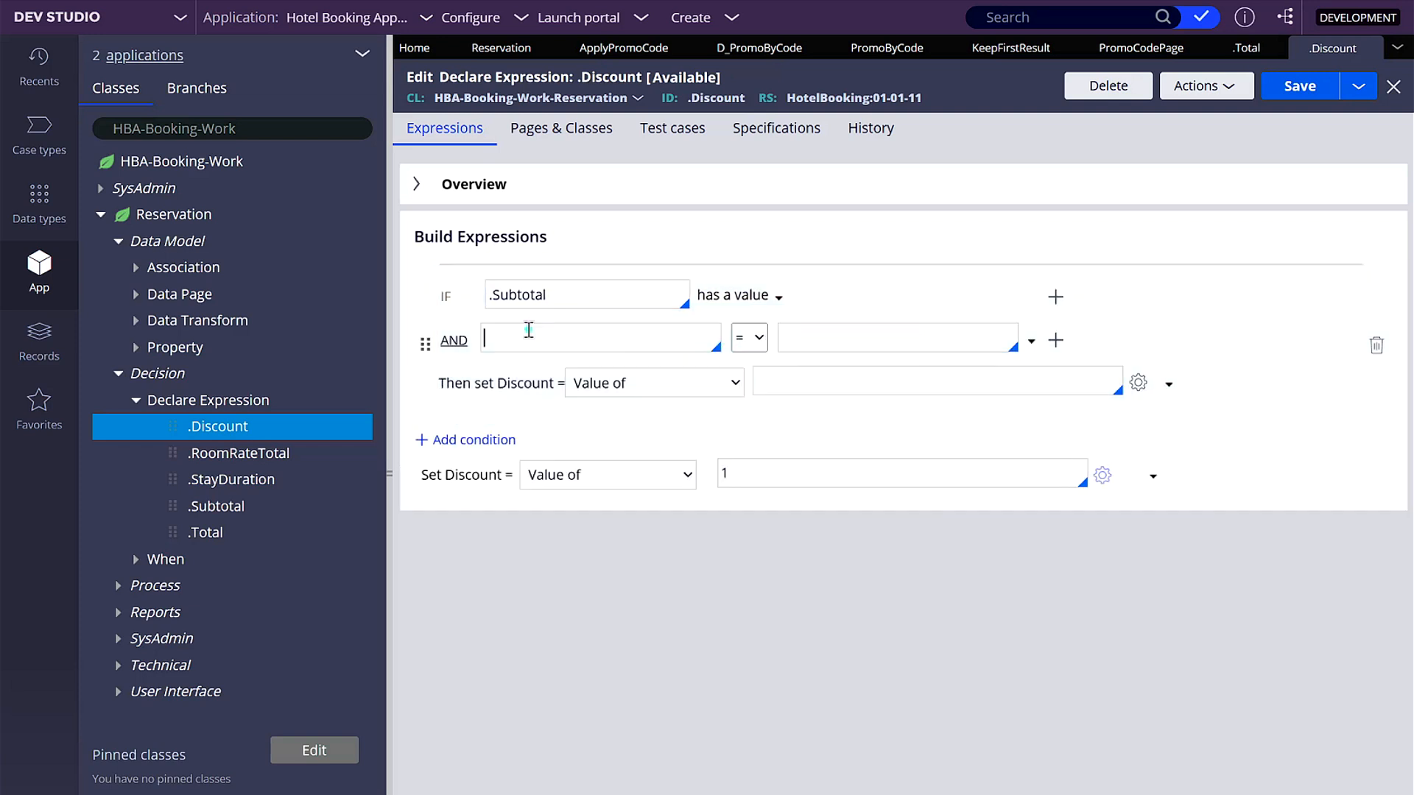
left_click(1031, 341)
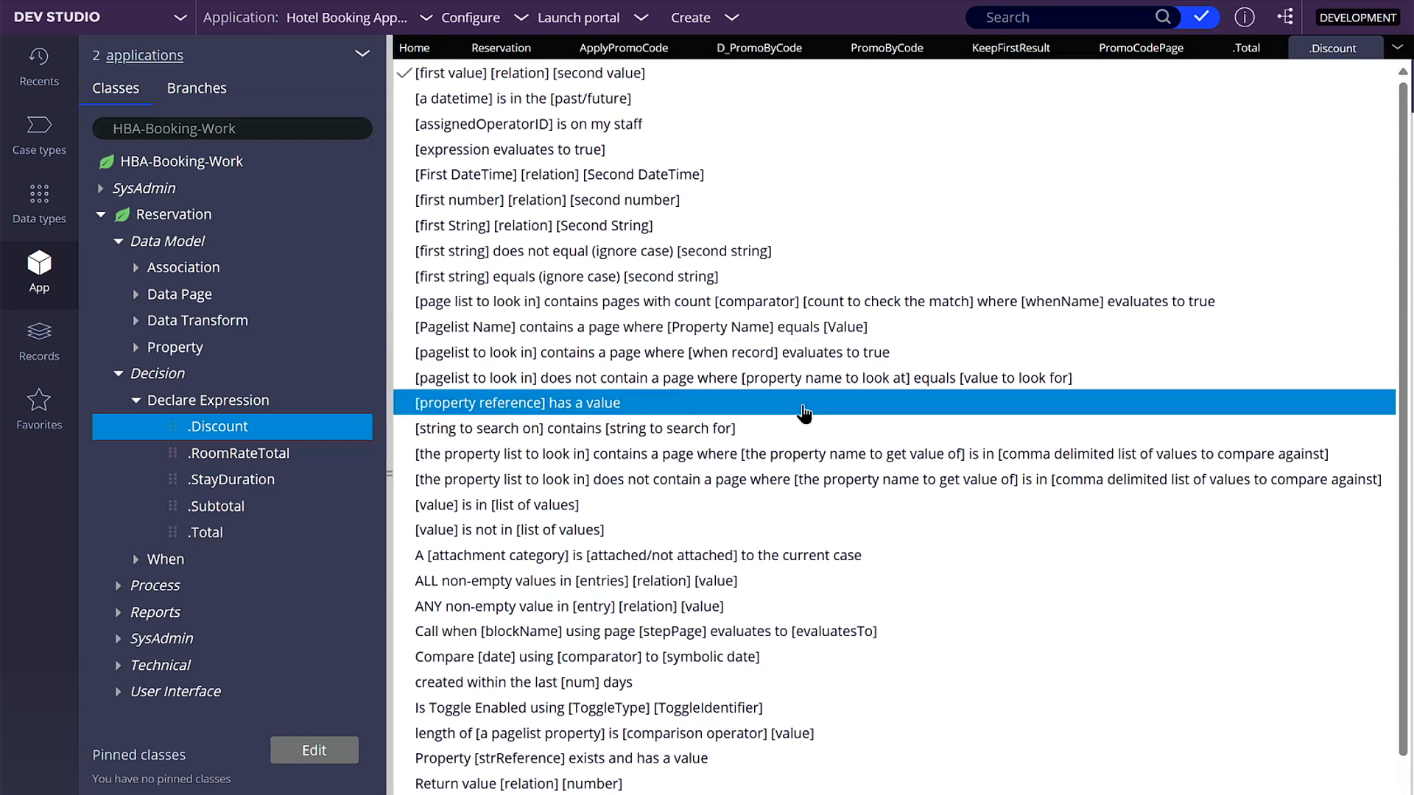
left_click(895, 405)
type(".p")
key("Return")
type(".d")
key("Return")
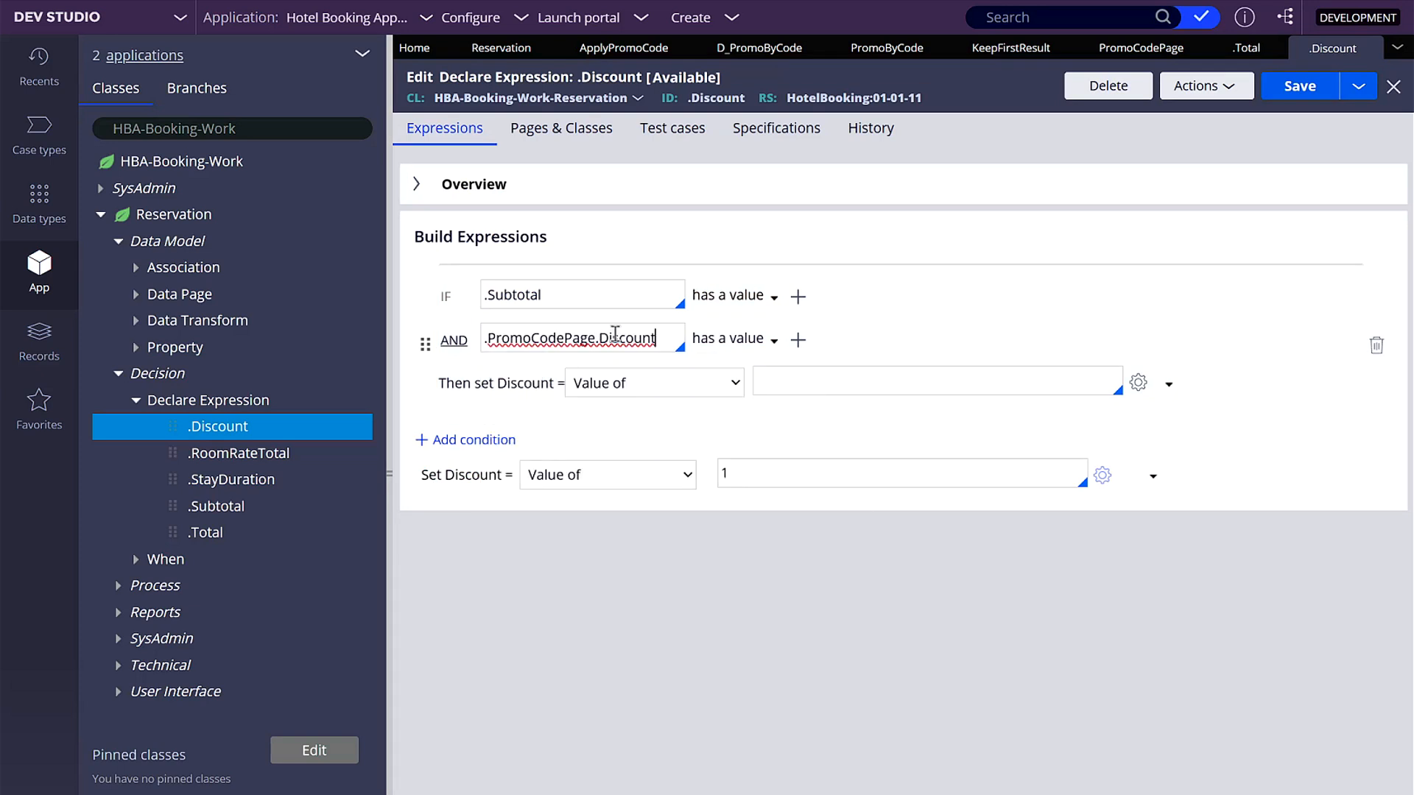
- Set Discount to .Subtotal * .PromoCodePage.Discount * -1 when the conditions hold and to 0 otherwise, and save the expression
left_click(797, 379)
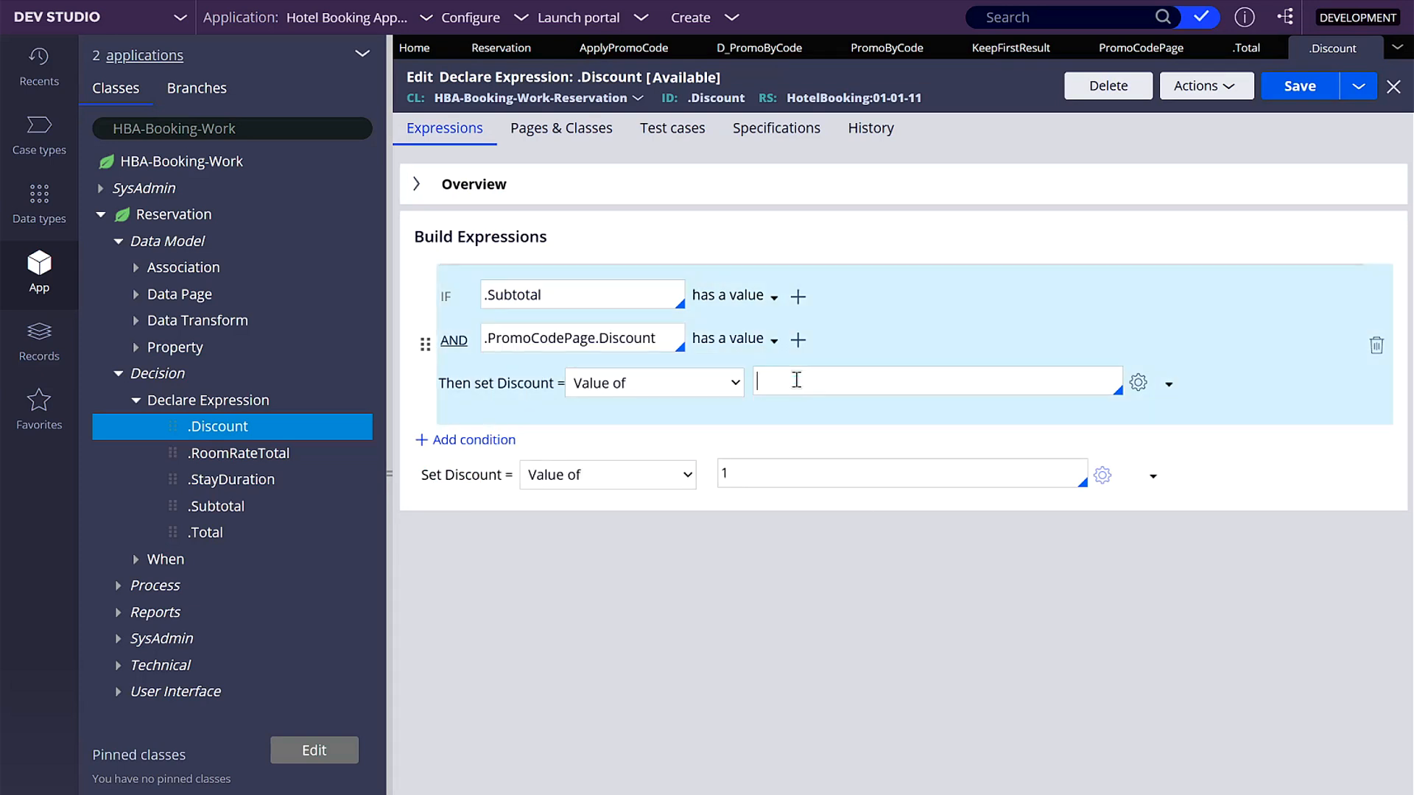
type(".s")
key("Return")
type("* Promo")
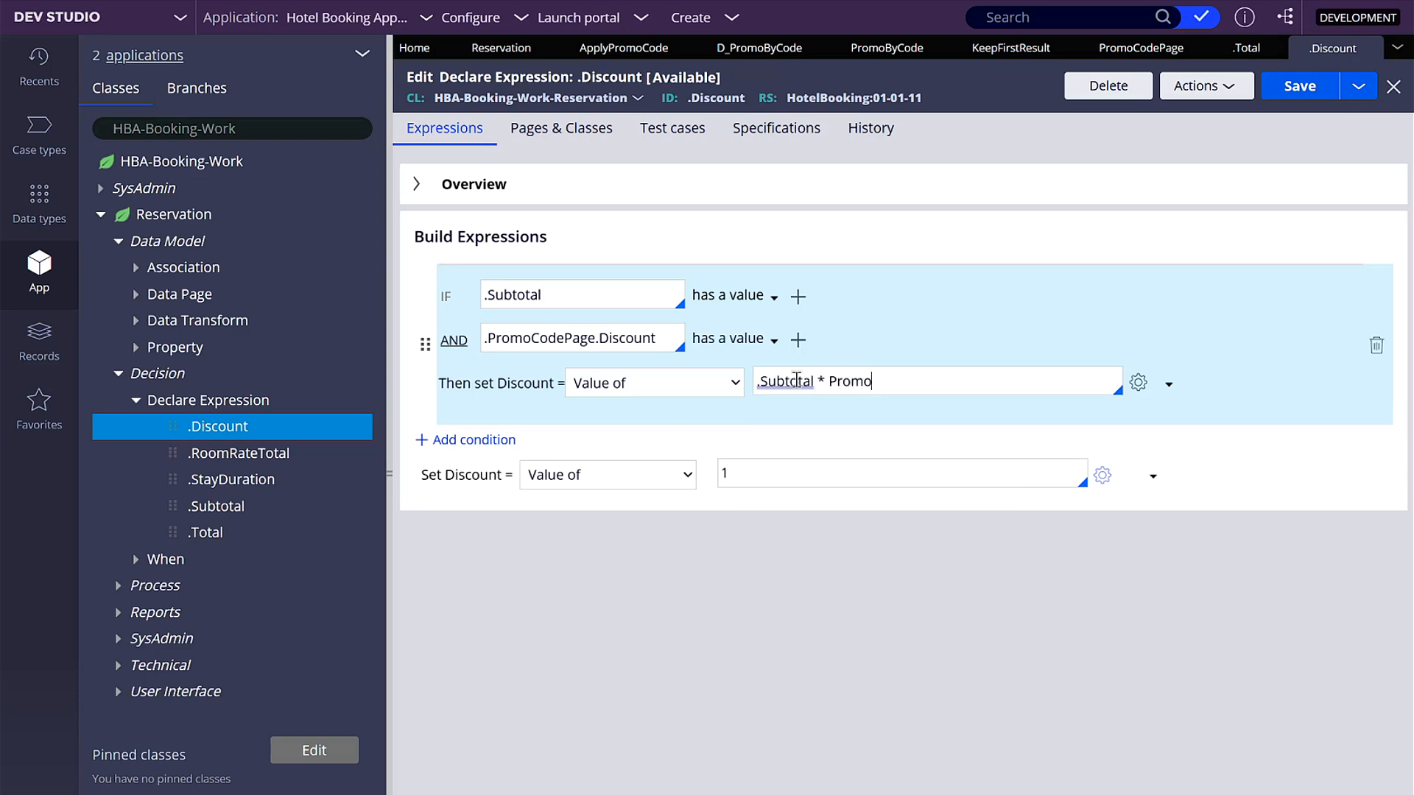
key("BackSpace")
key("BackSpace")
key("BackSpace")
key("BackSpace")
type(".PromoCodePage")
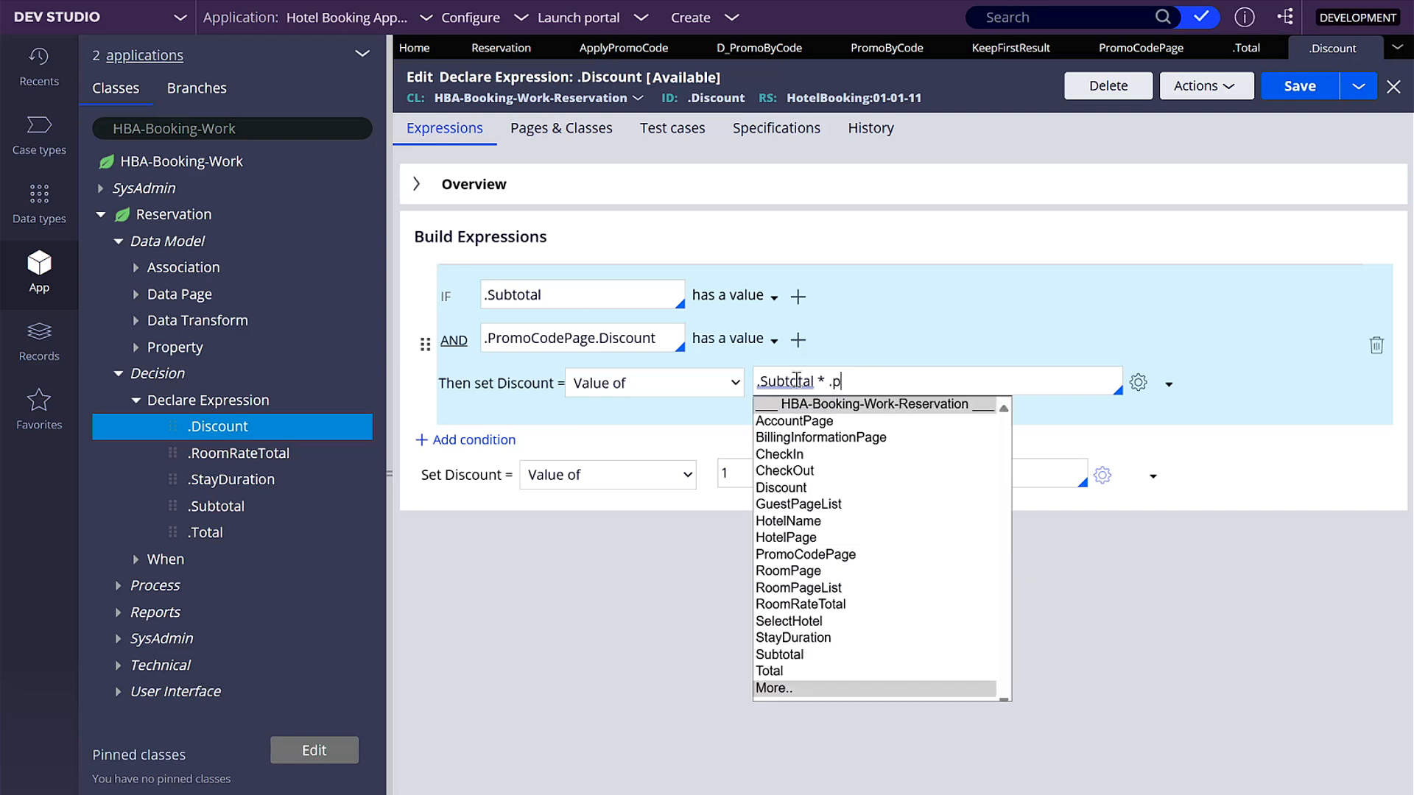
key("Return")
type(".Discount")
key("Return")
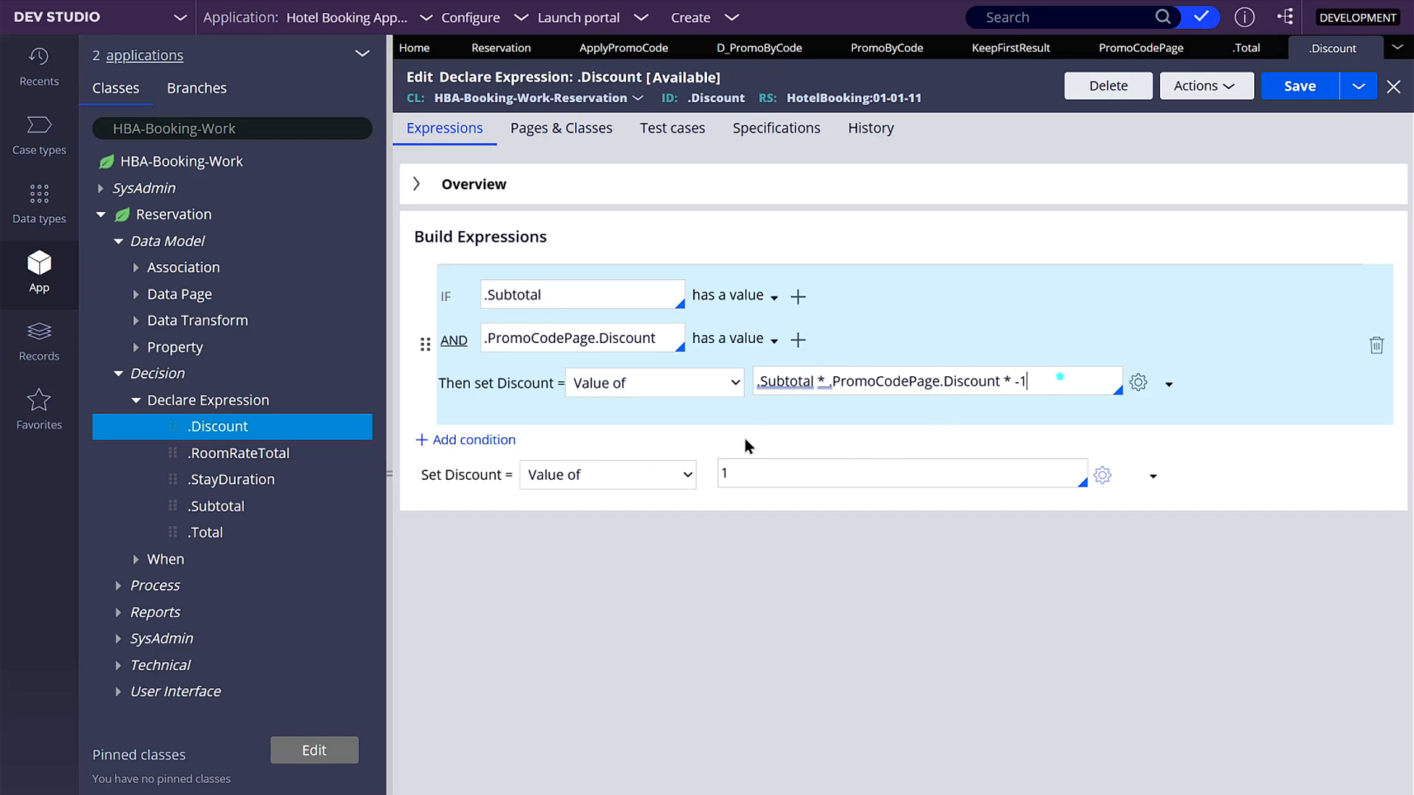
double_click(805, 465)
type("0")
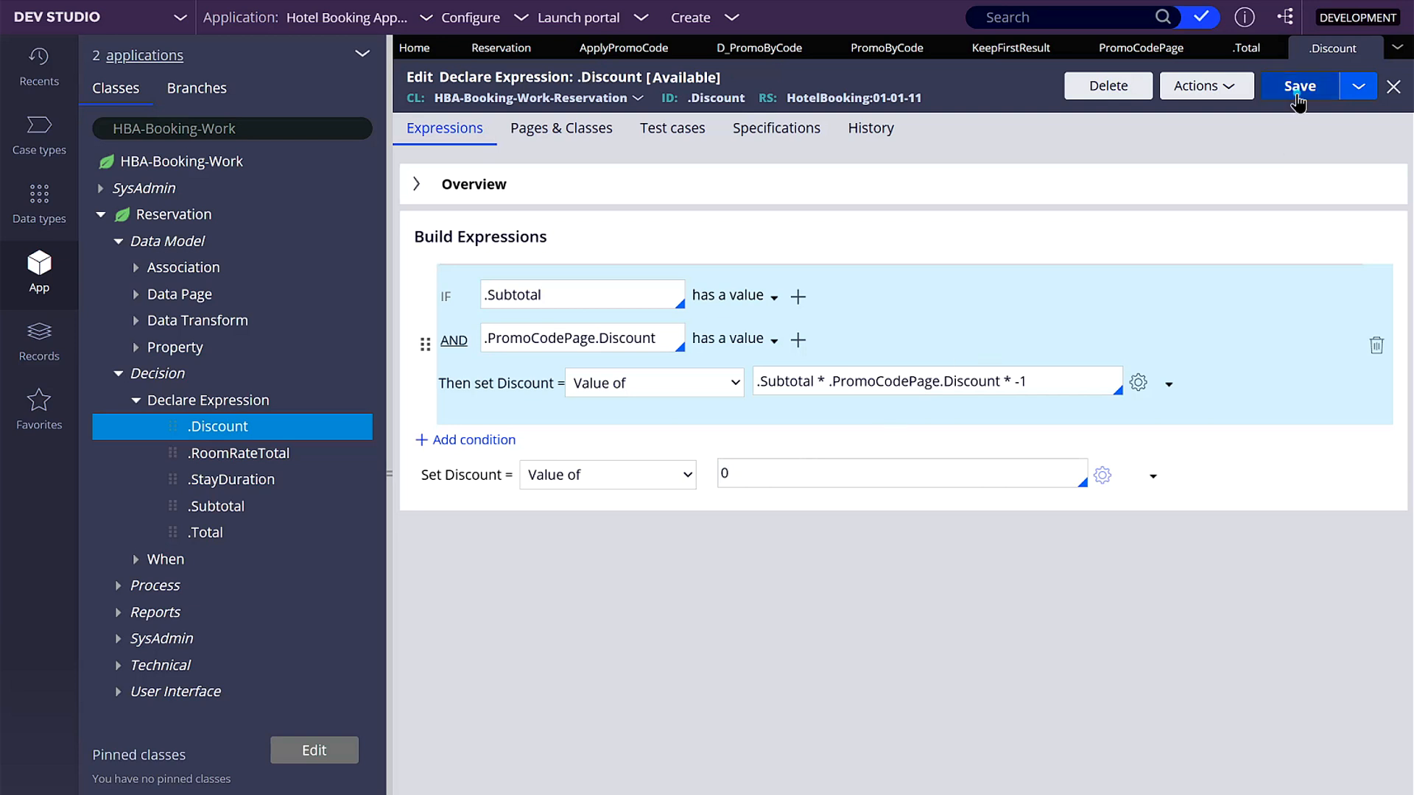
- Save the .Total declare expression as a new version in ruleset HotelBooking 01-01-11
left_click(1247, 47)
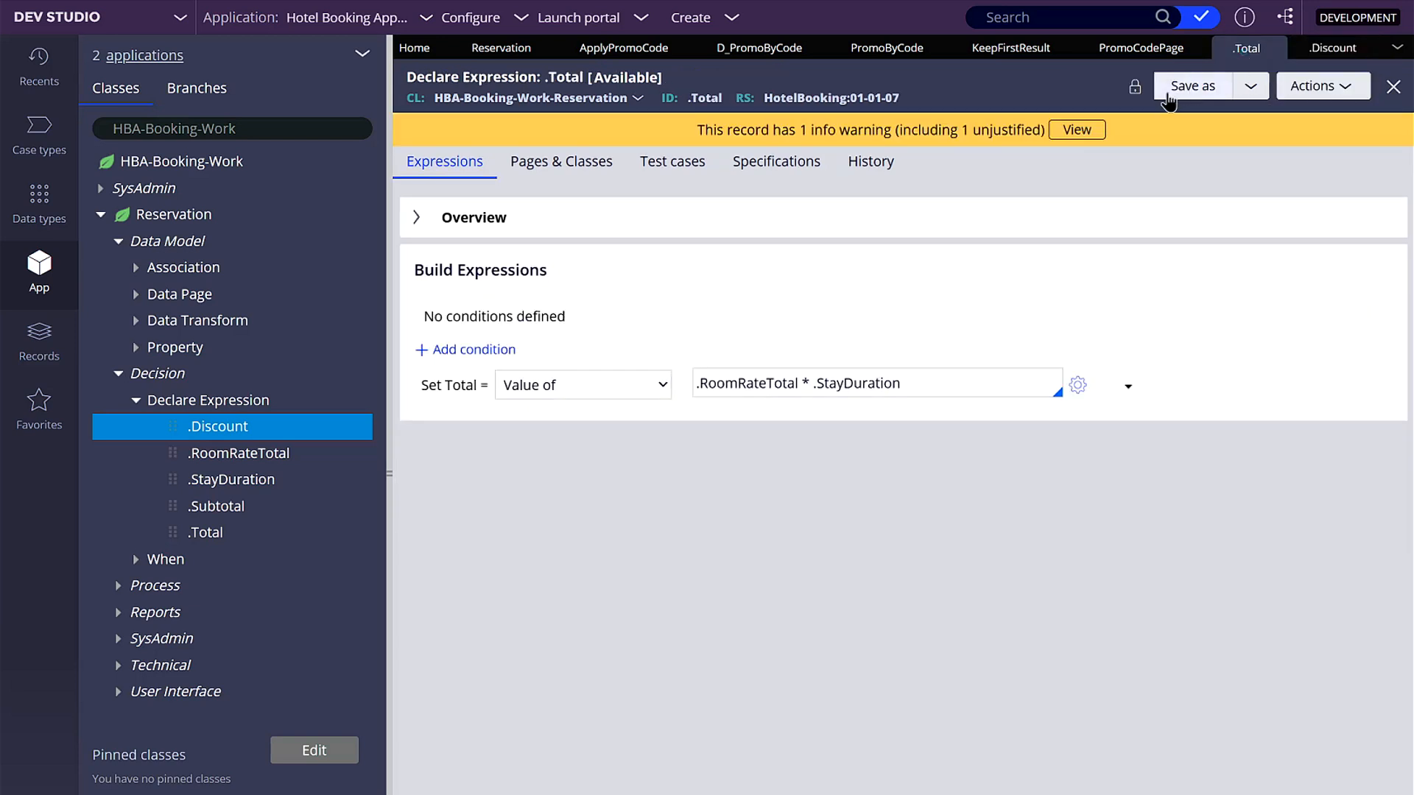
left_click(1192, 87)
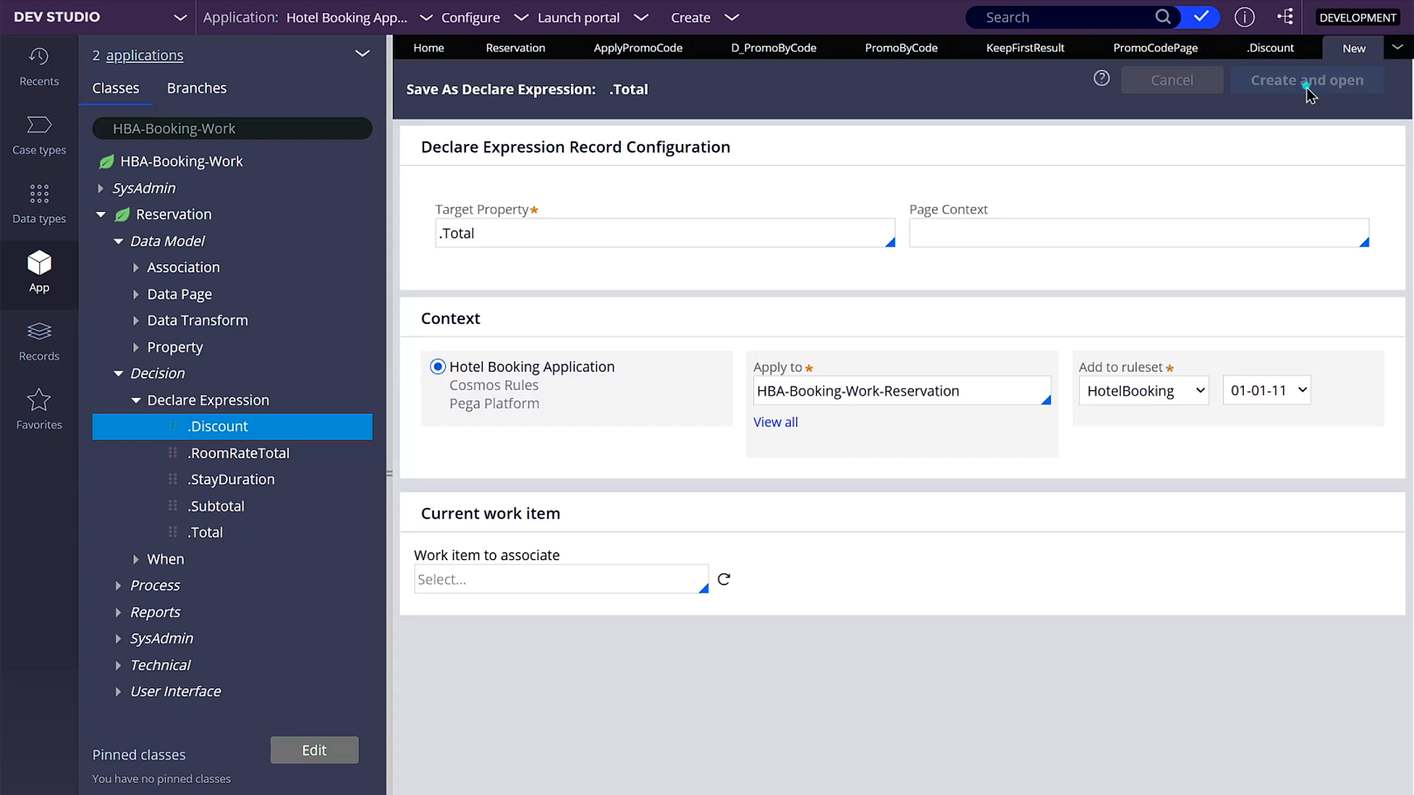
left_click(1306, 89)
left_click(434, 220)
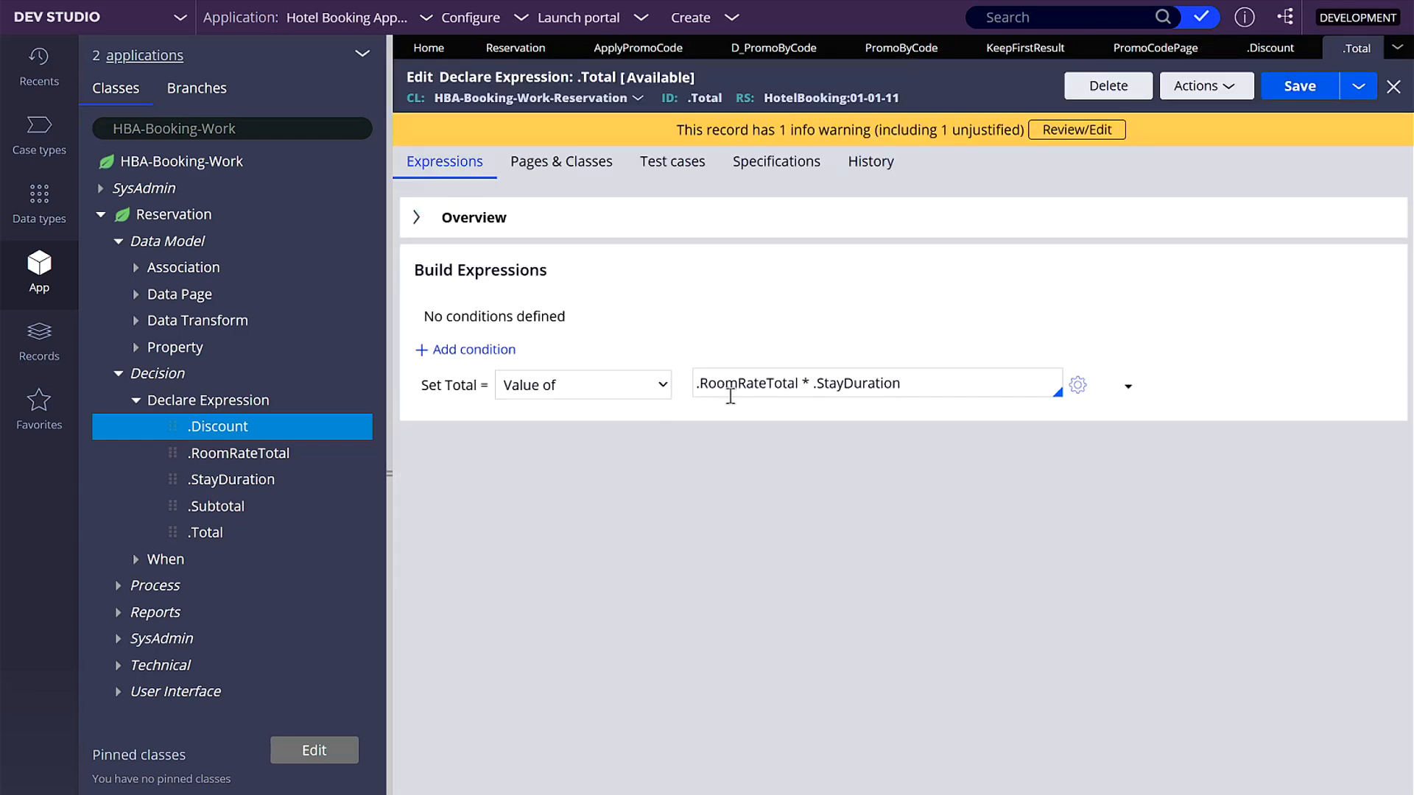
- Add a condition to the .Total declare expression requiring that .Subtotal has a value
left_click(427, 352)
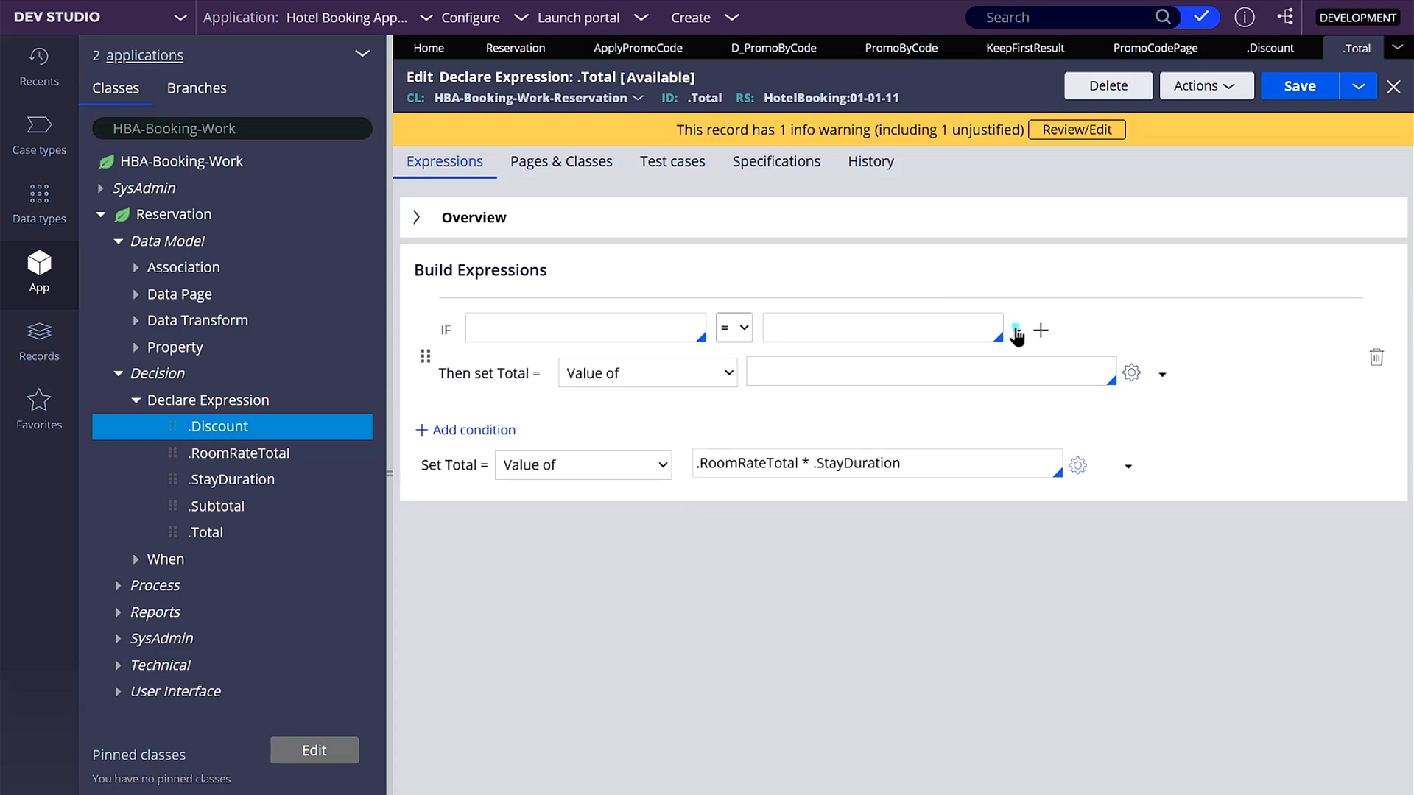
left_click(1016, 329)
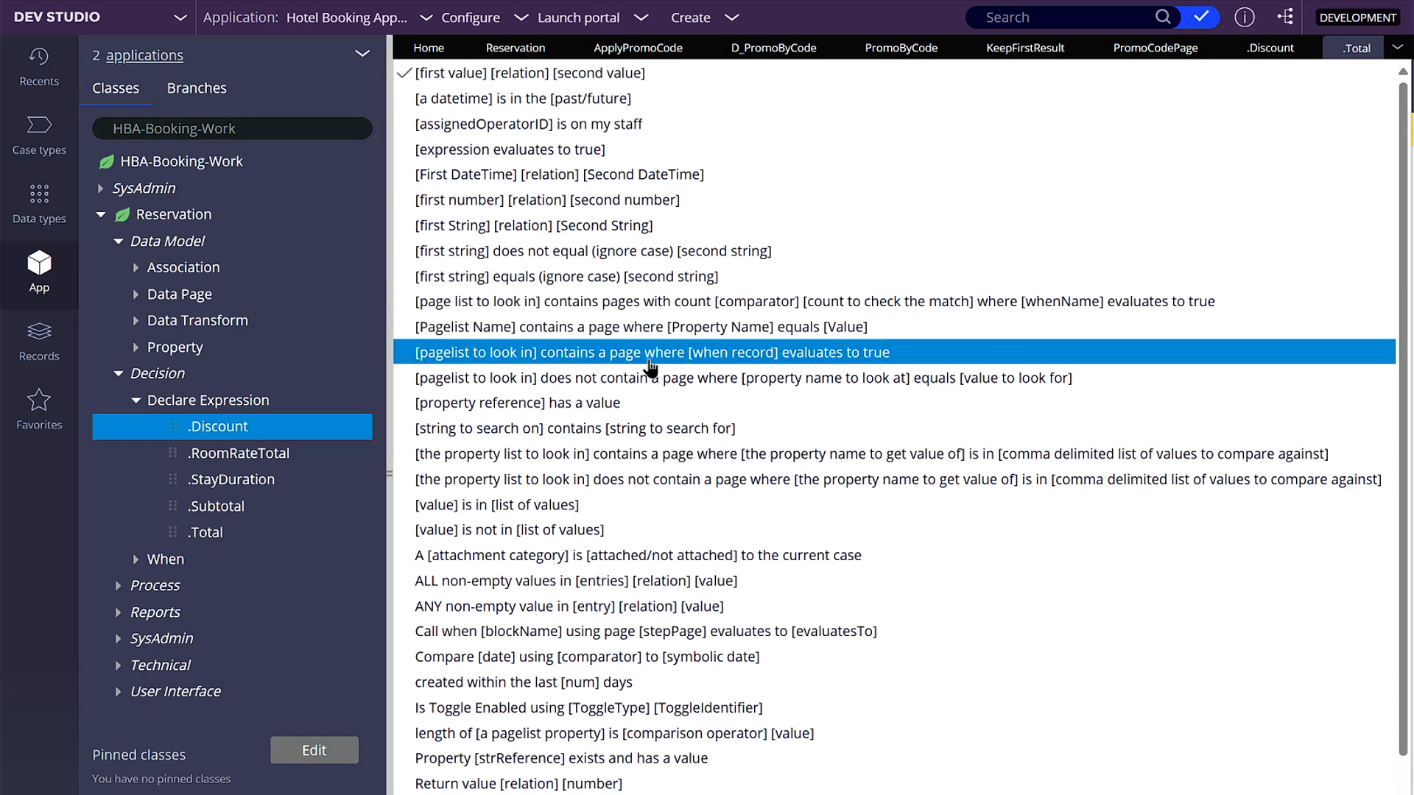
left_click(633, 403)
left_click(594, 329)
type(".su")
key("Return")
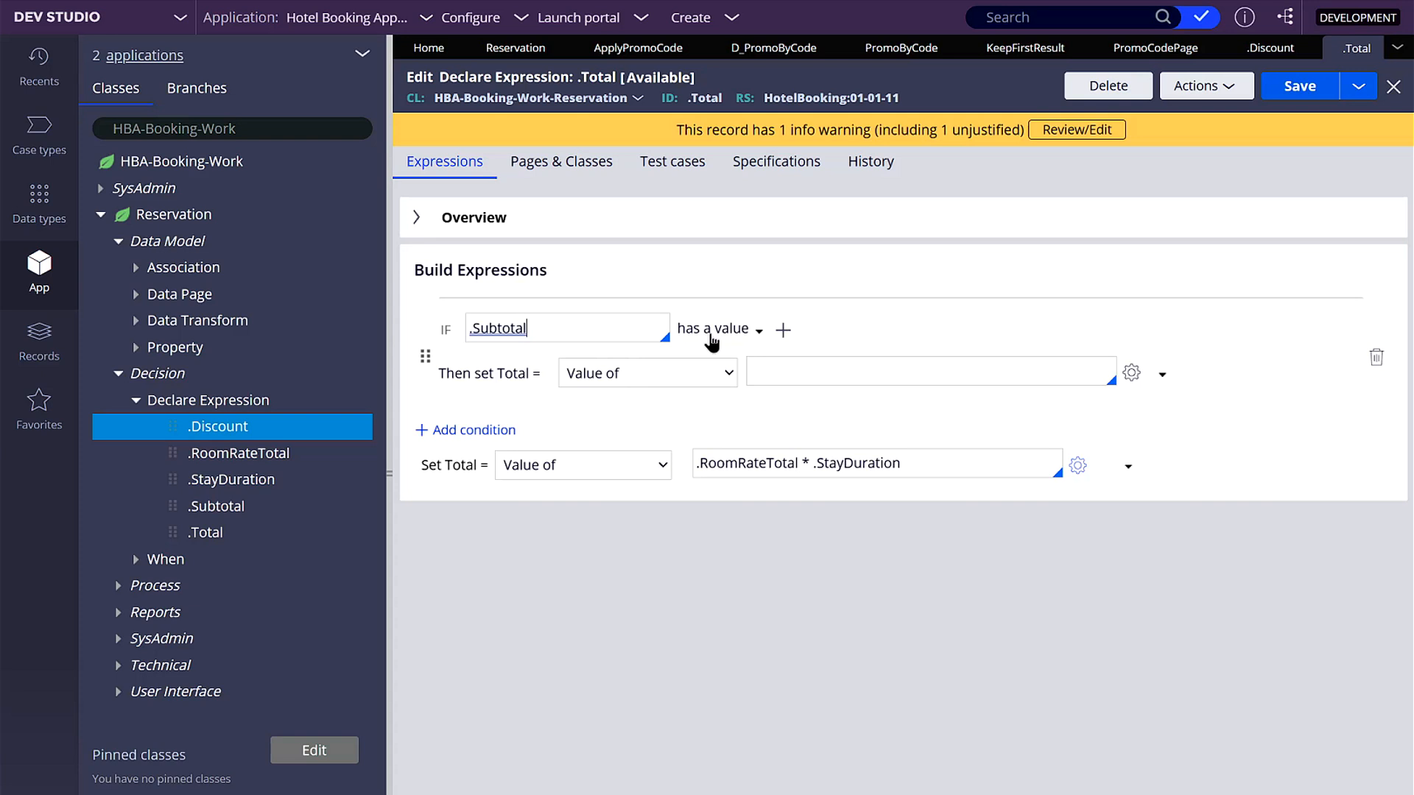
- Insert an AND condition after the .Subtotal condition in the .Total expression, requiring that .PromoCodePage.Discount has a value
left_click(782, 330)
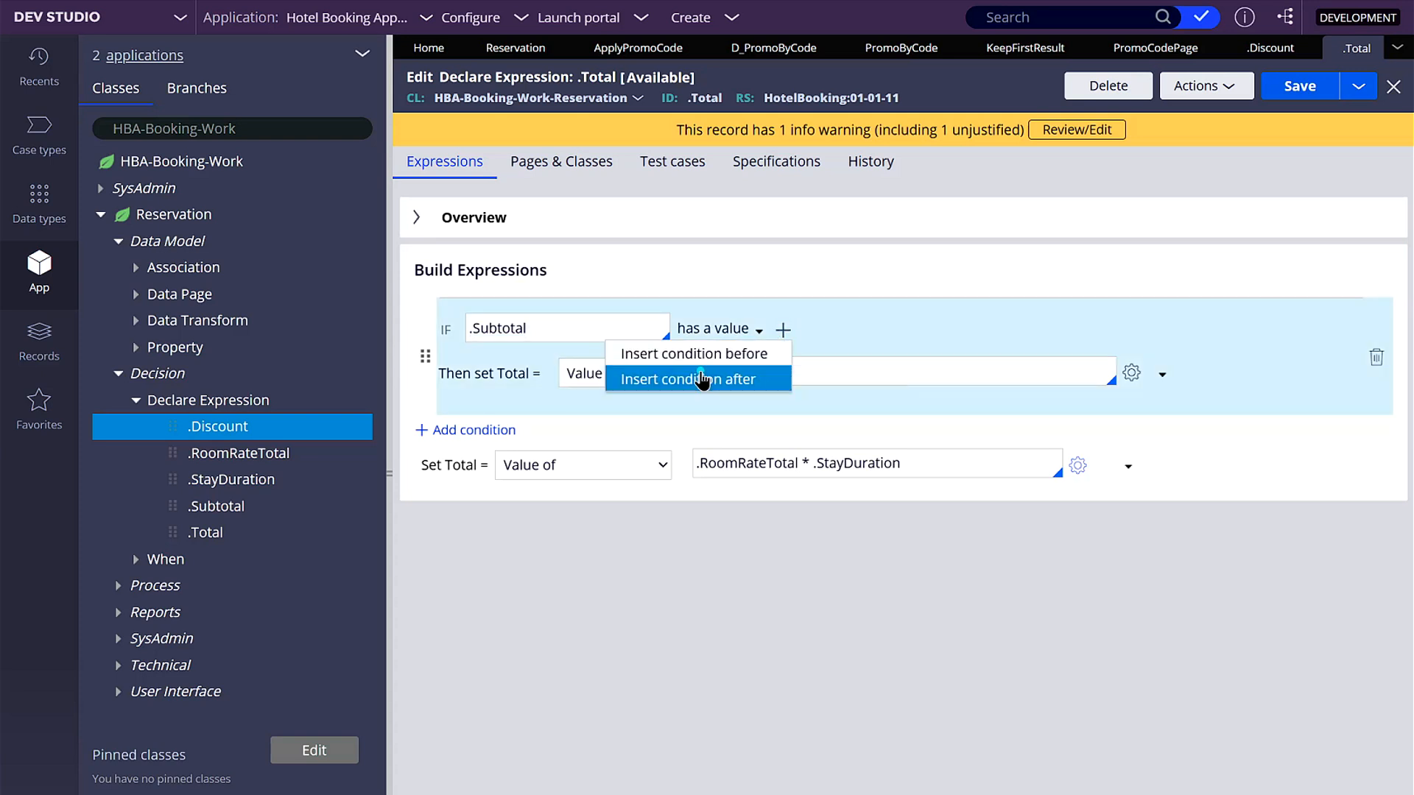
left_click(701, 380)
left_click(1032, 376)
left_click(611, 404)
left_click(594, 377)
type(".")
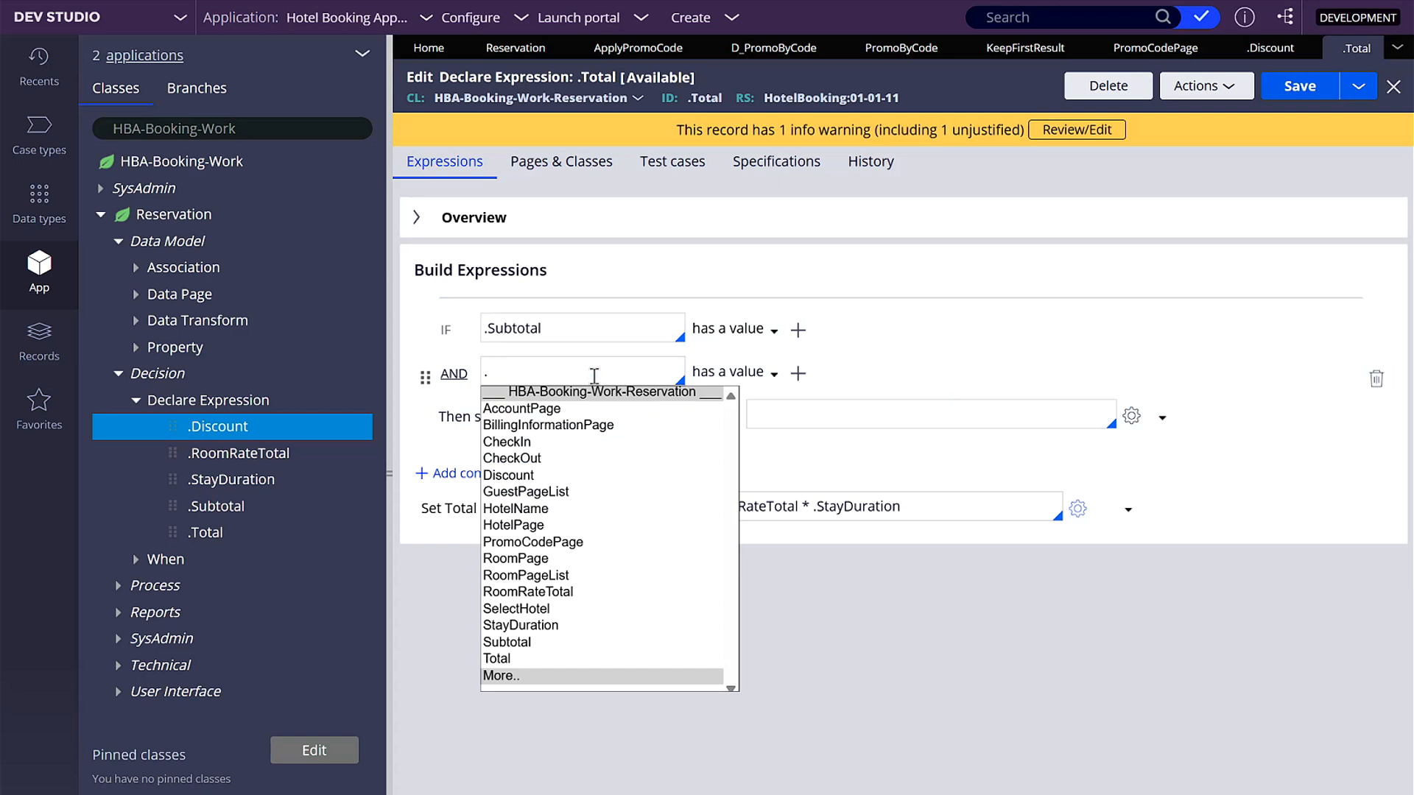
type("PromoCodePage.Discount")
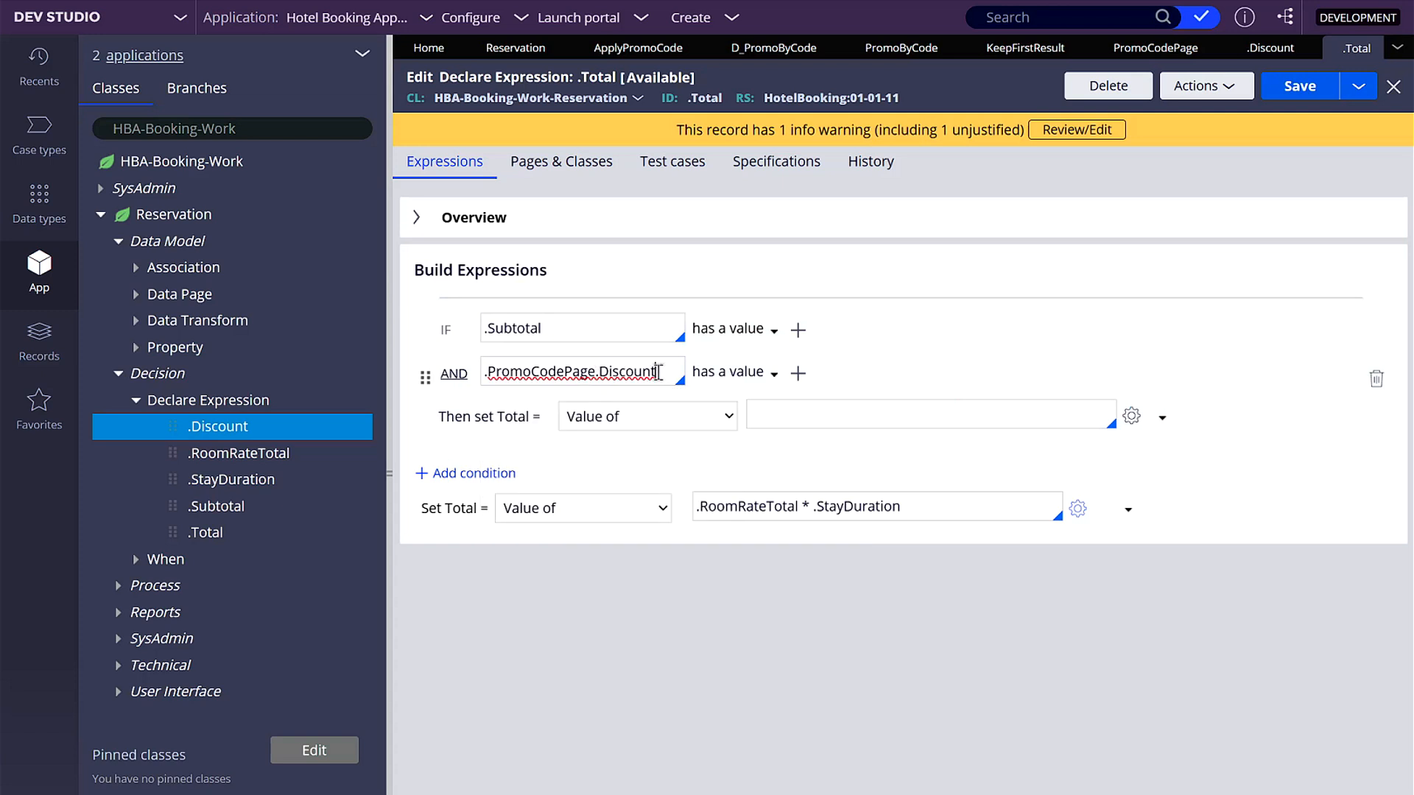
- Set Total to .Subtotal + (.Subtotal * .PromoCodePage.Discount * -1) when both conditions hold
left_click(760, 413)
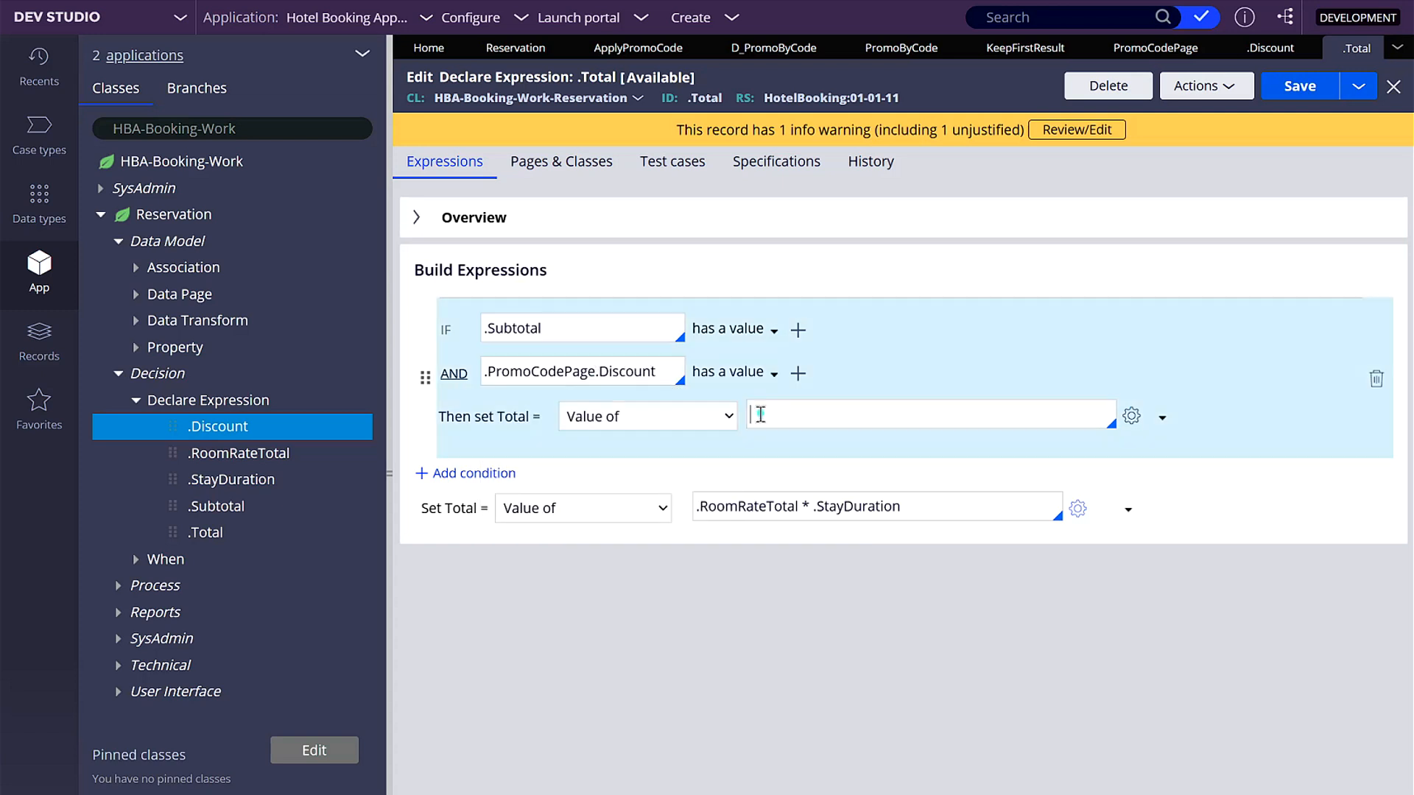
type(".Su")
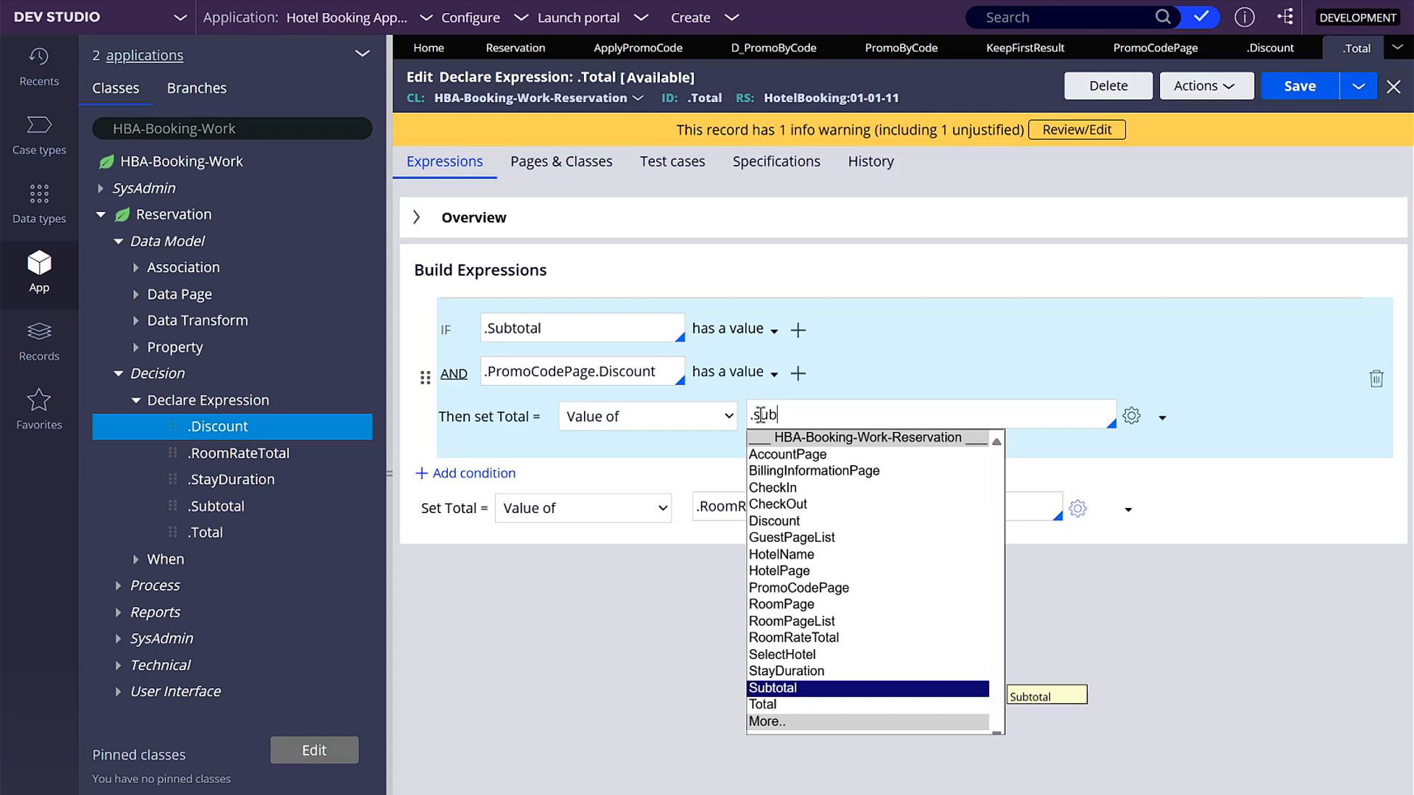
type("b")
key("Return")
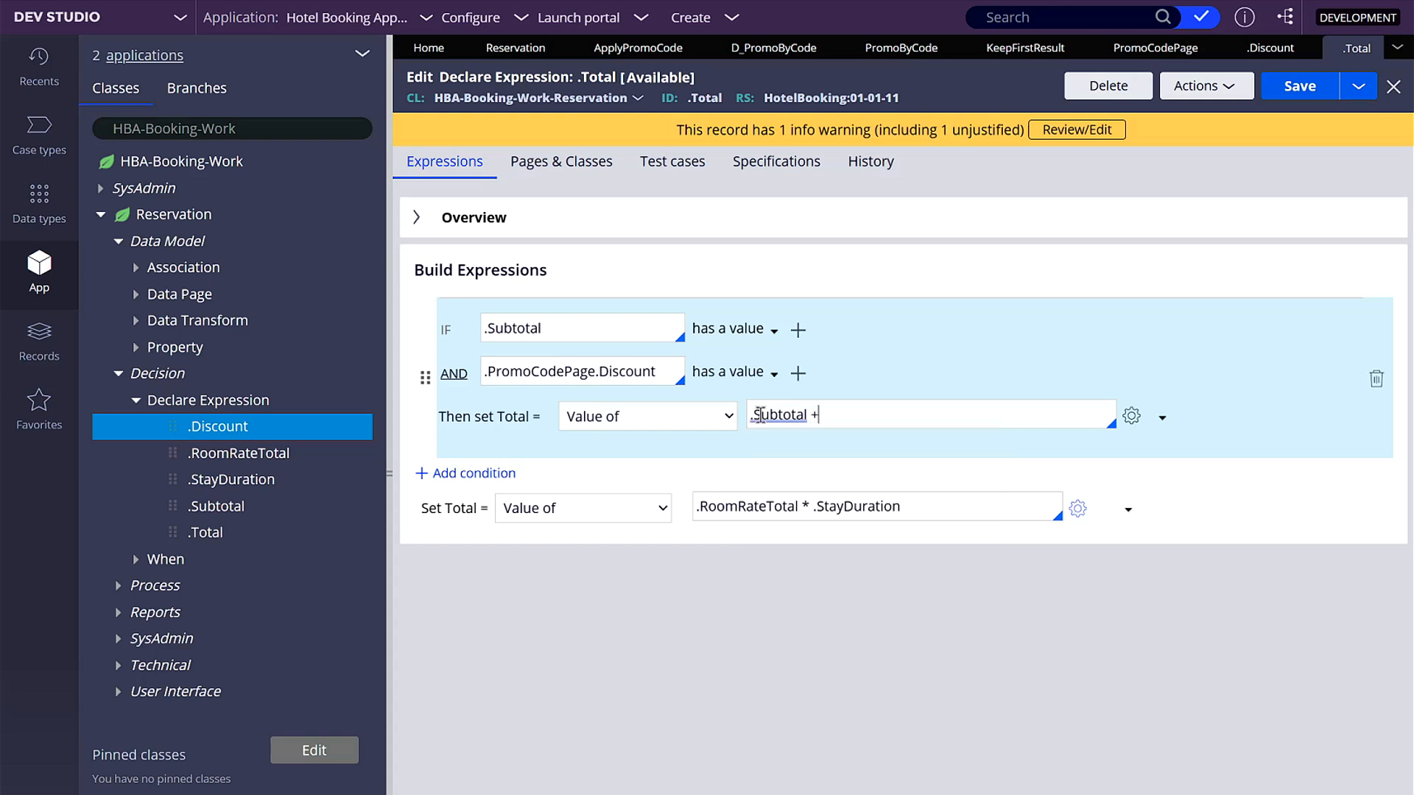
type("+ (.subt")
key("BackSpace")
key("BackSpace")
key("BackSpace")
key("BackSpace")
type("Subtotal * P")
key("BackSpace")
type(".PromoCodePage.Discount")
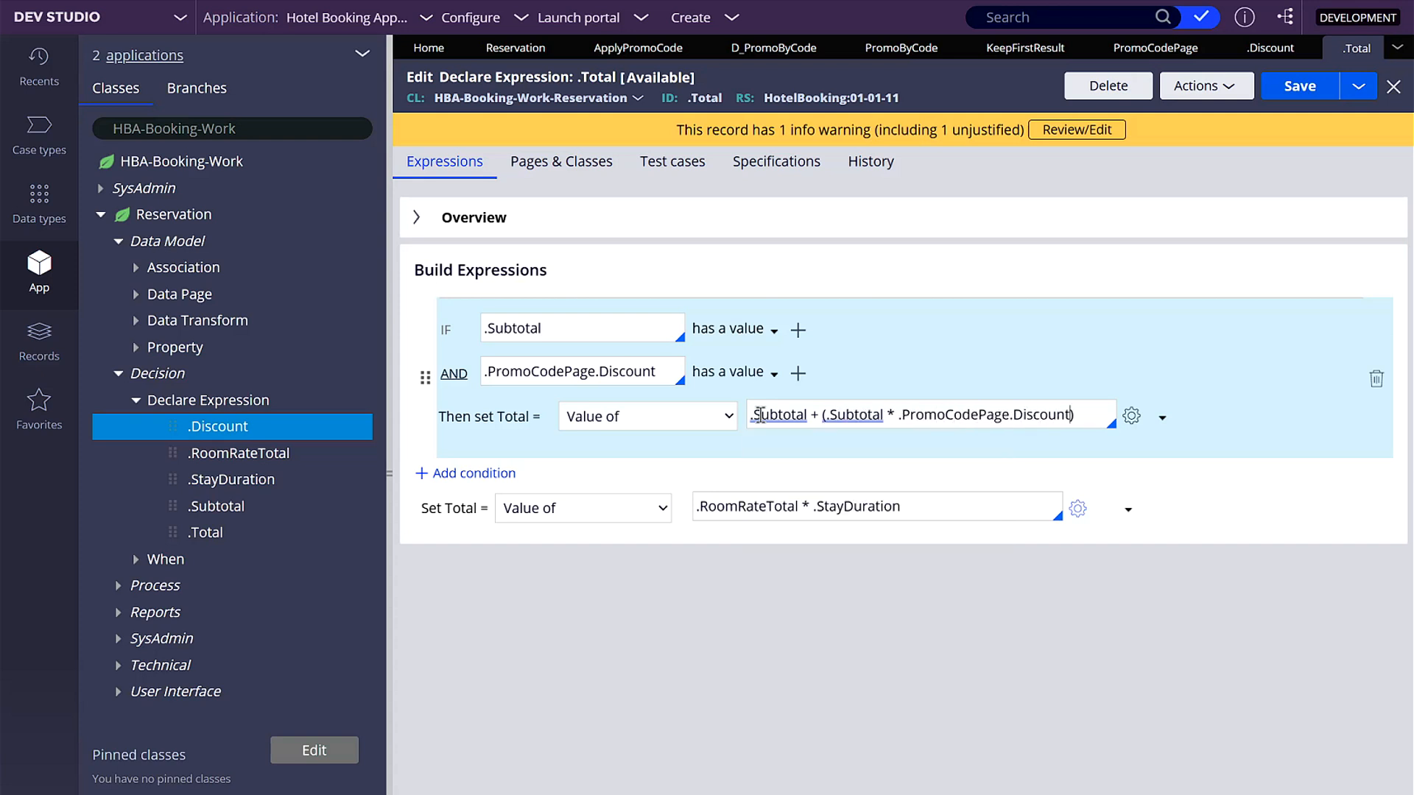
type("-1")
key("Left")
key("Left")
left_click(642, 367)
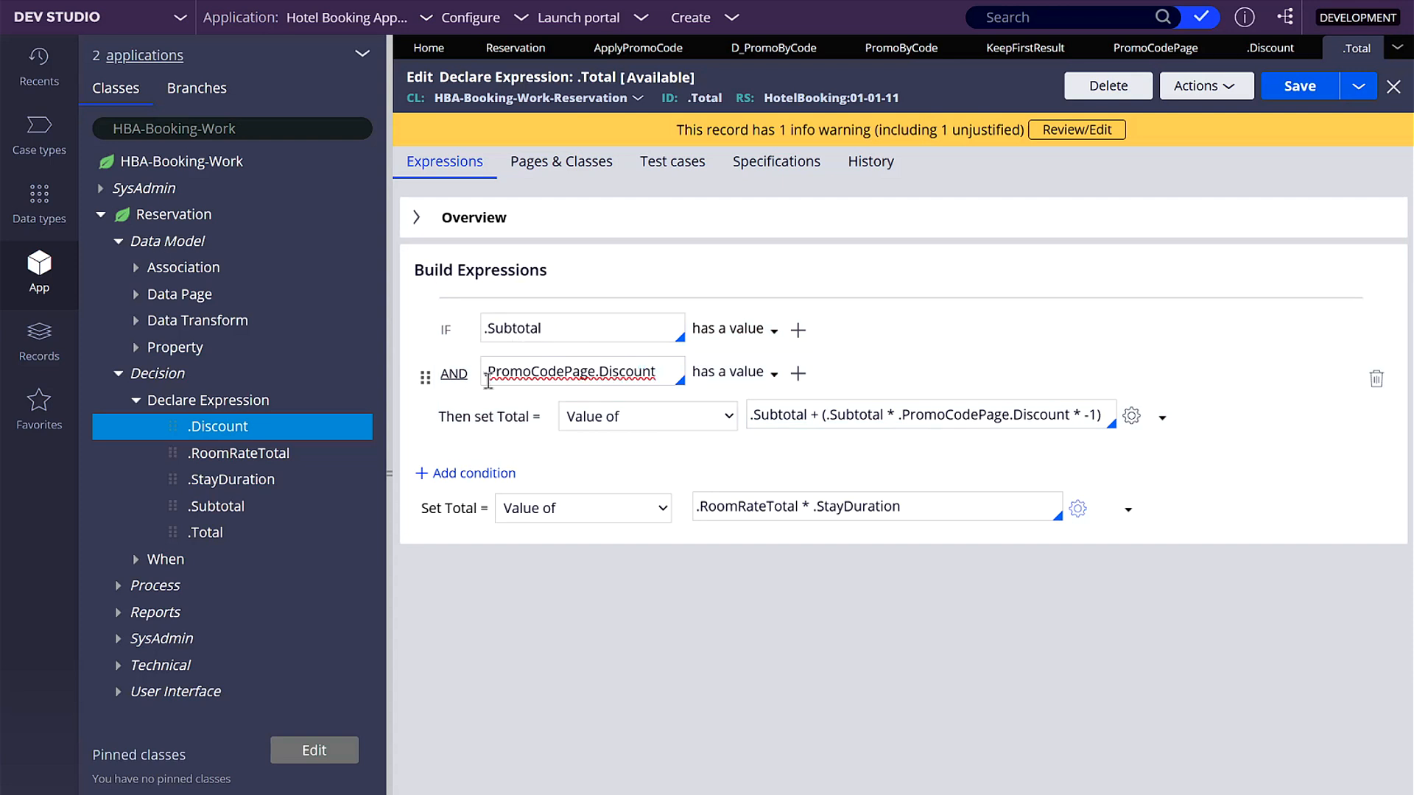
- Add a second IF branch to the .Total expression requiring only that .Subtotal has a value
left_click(464, 473)
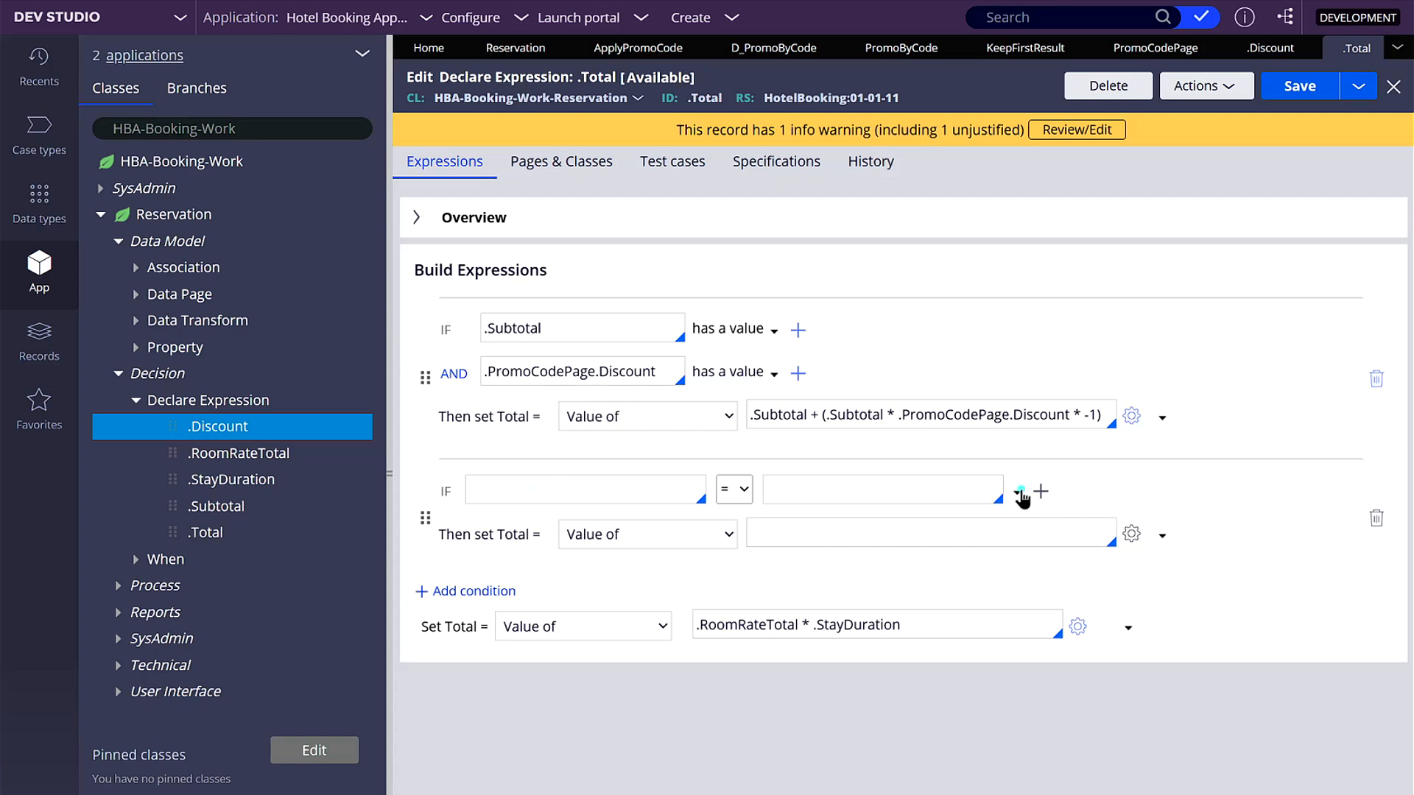
left_click(1019, 494)
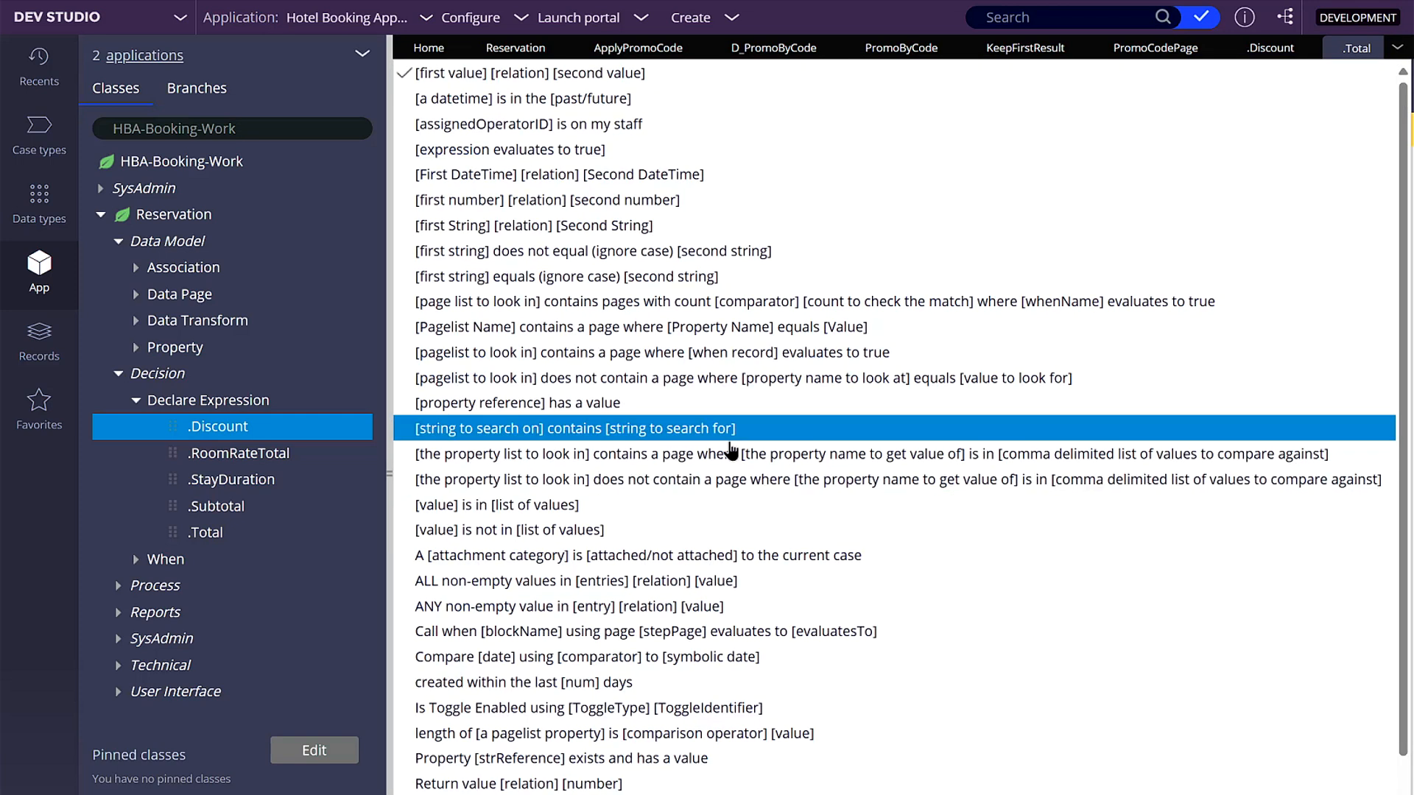
left_click(624, 403)
left_click(539, 488)
type(".sub")
key("Return")
- Set Total to .Subtotal in the second branch and to 0 otherwise, and save the expression
left_click(768, 538)
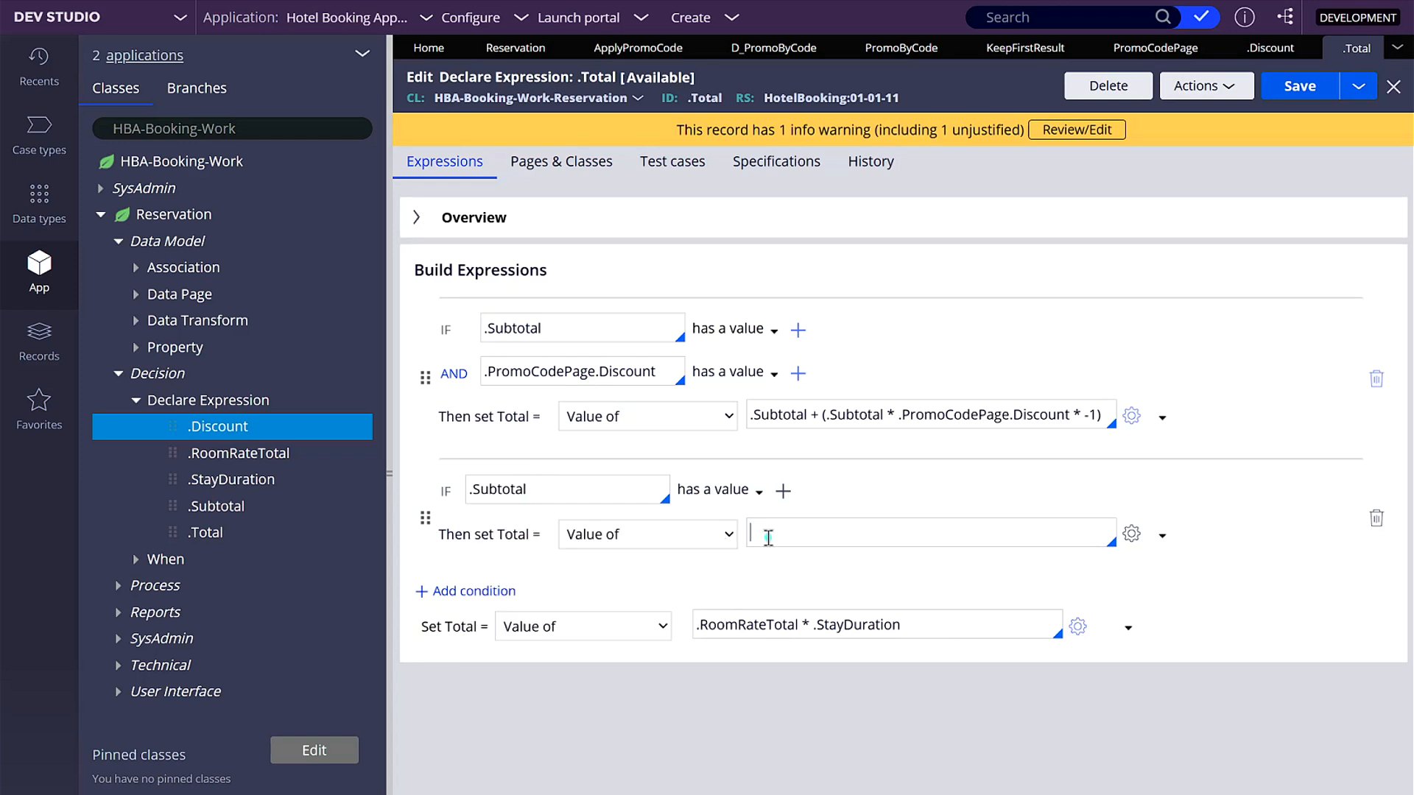
type(".sub")
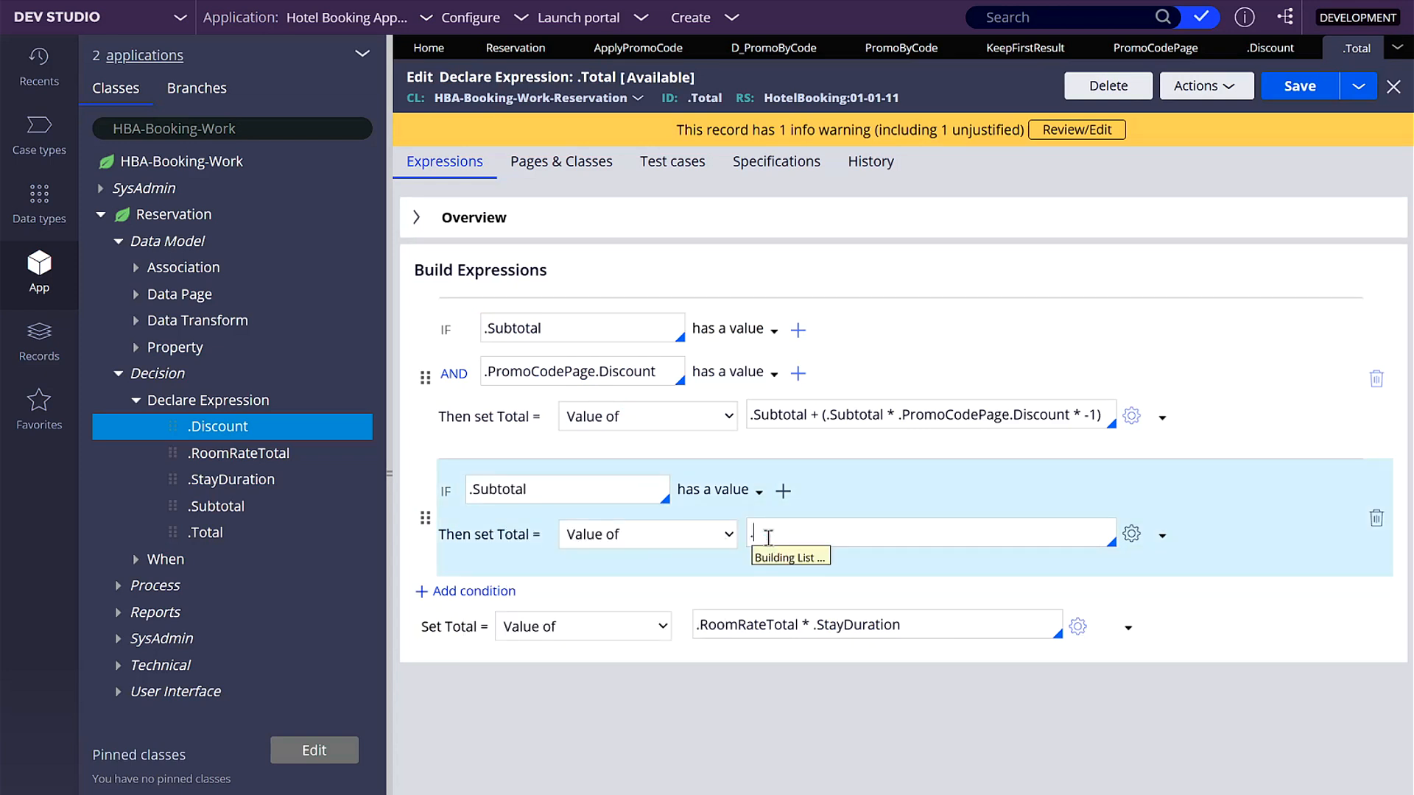
key("Return")
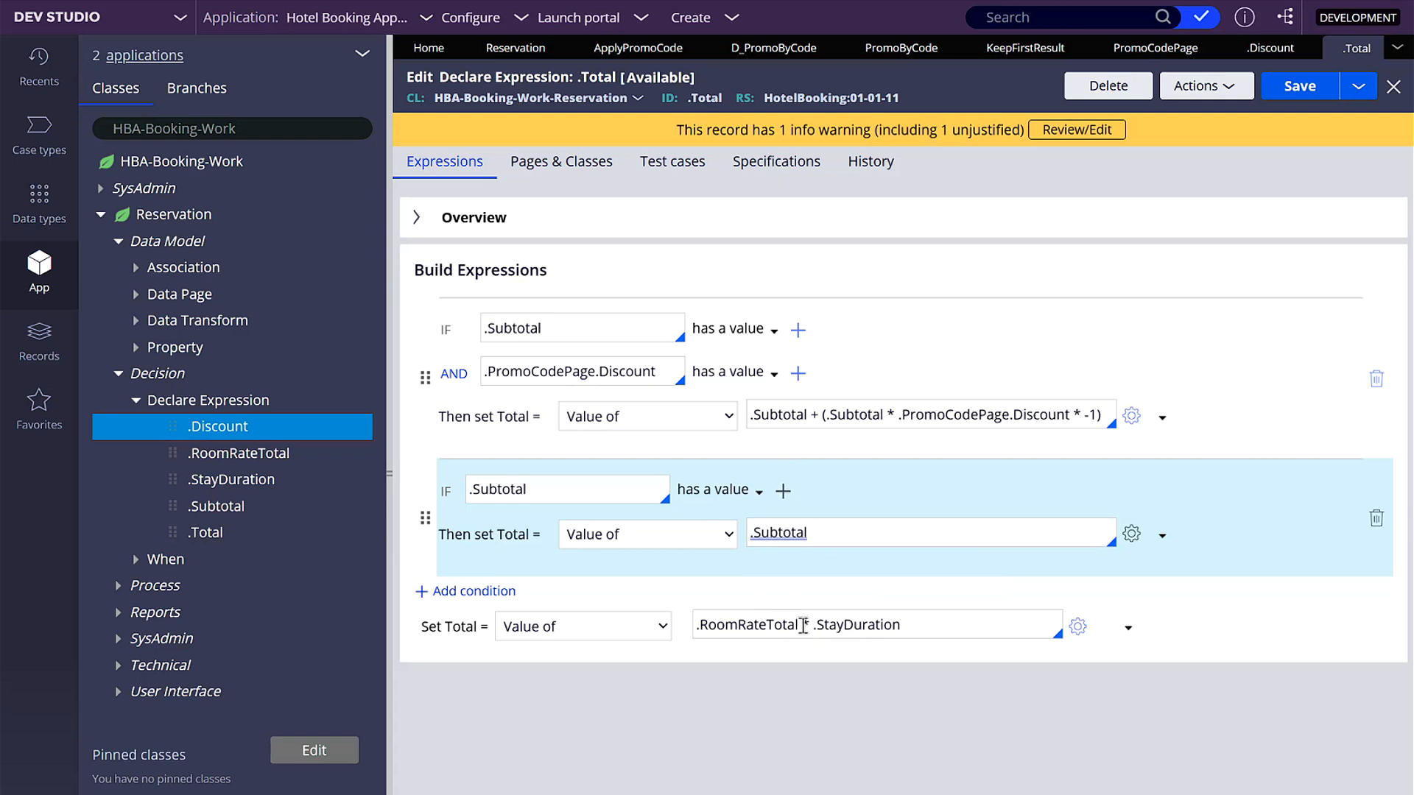
triple_click(803, 625)
type("0")
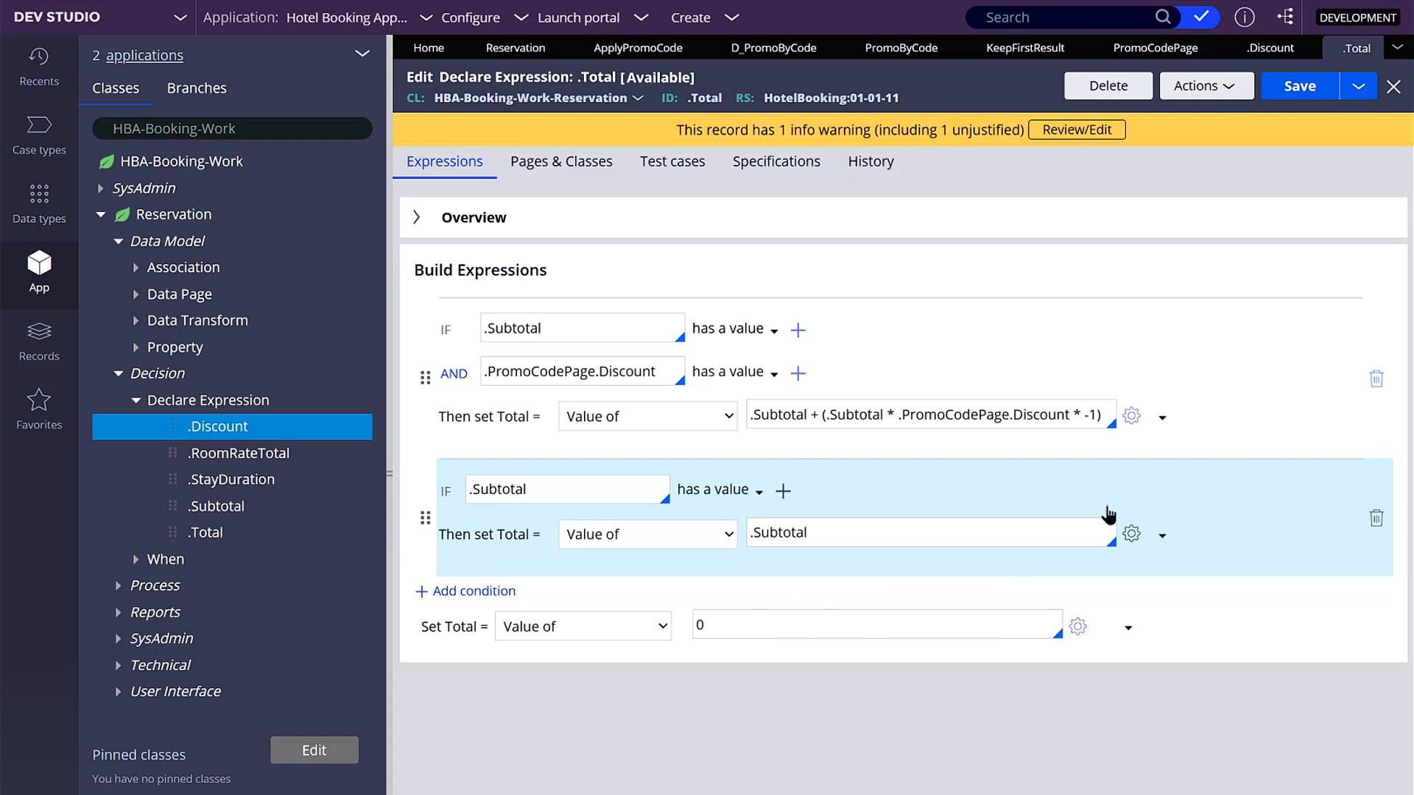
left_click(1288, 93)
- Create a new Reservation case and advance it through room selection and log-in to the Apply Promo Code step
left_click(713, 24)
left_click(877, 42)
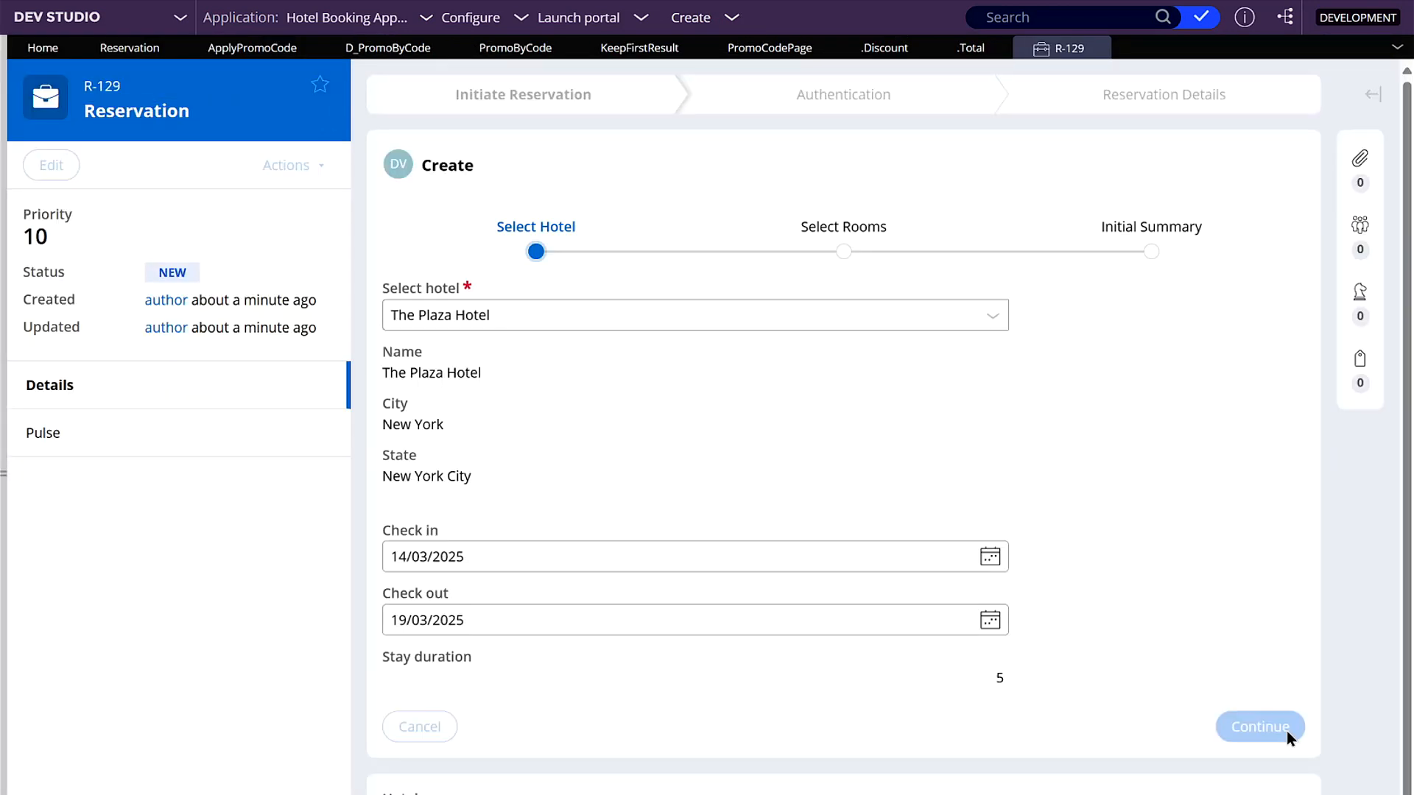
left_click(1288, 729)
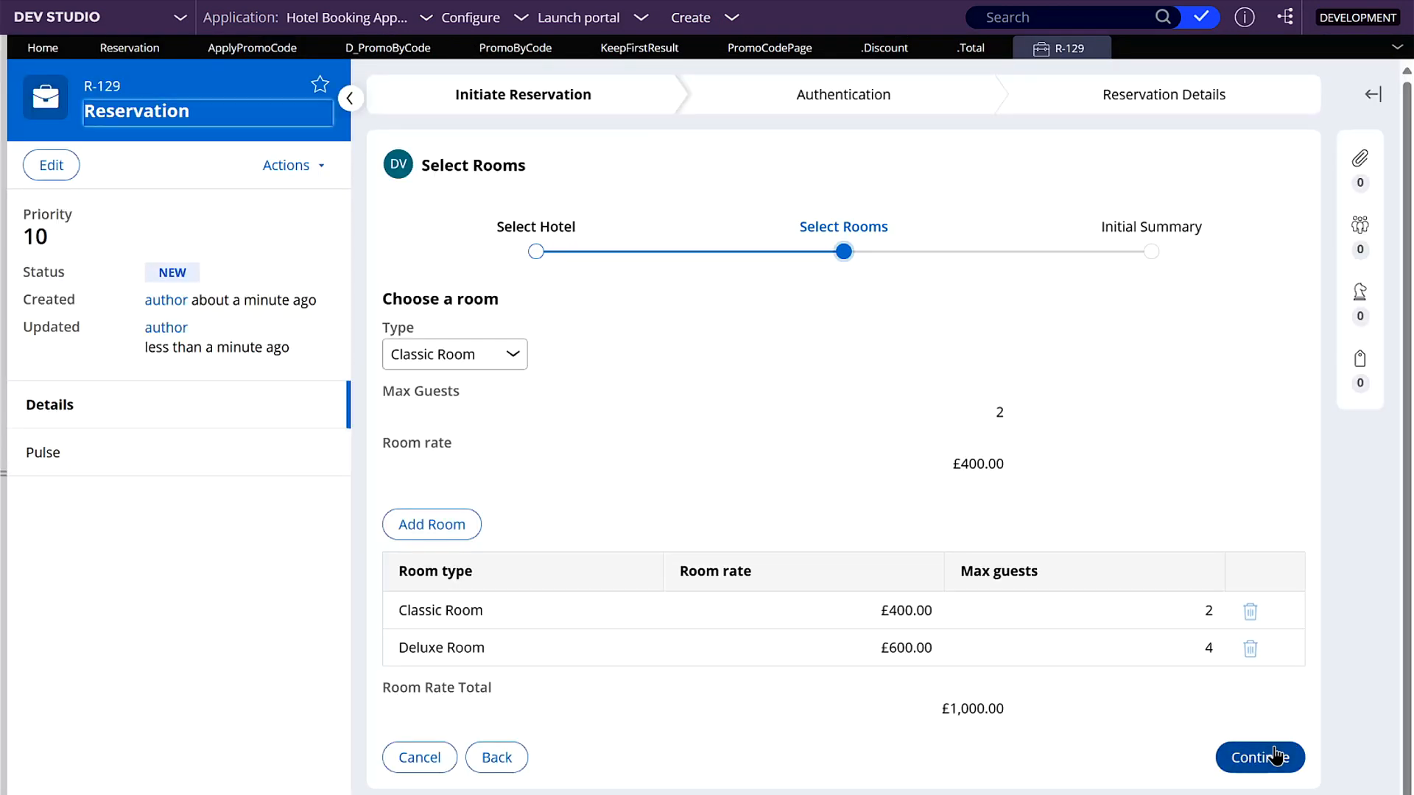
left_click(1273, 748)
left_click(1279, 725)
left_click(1316, 417)
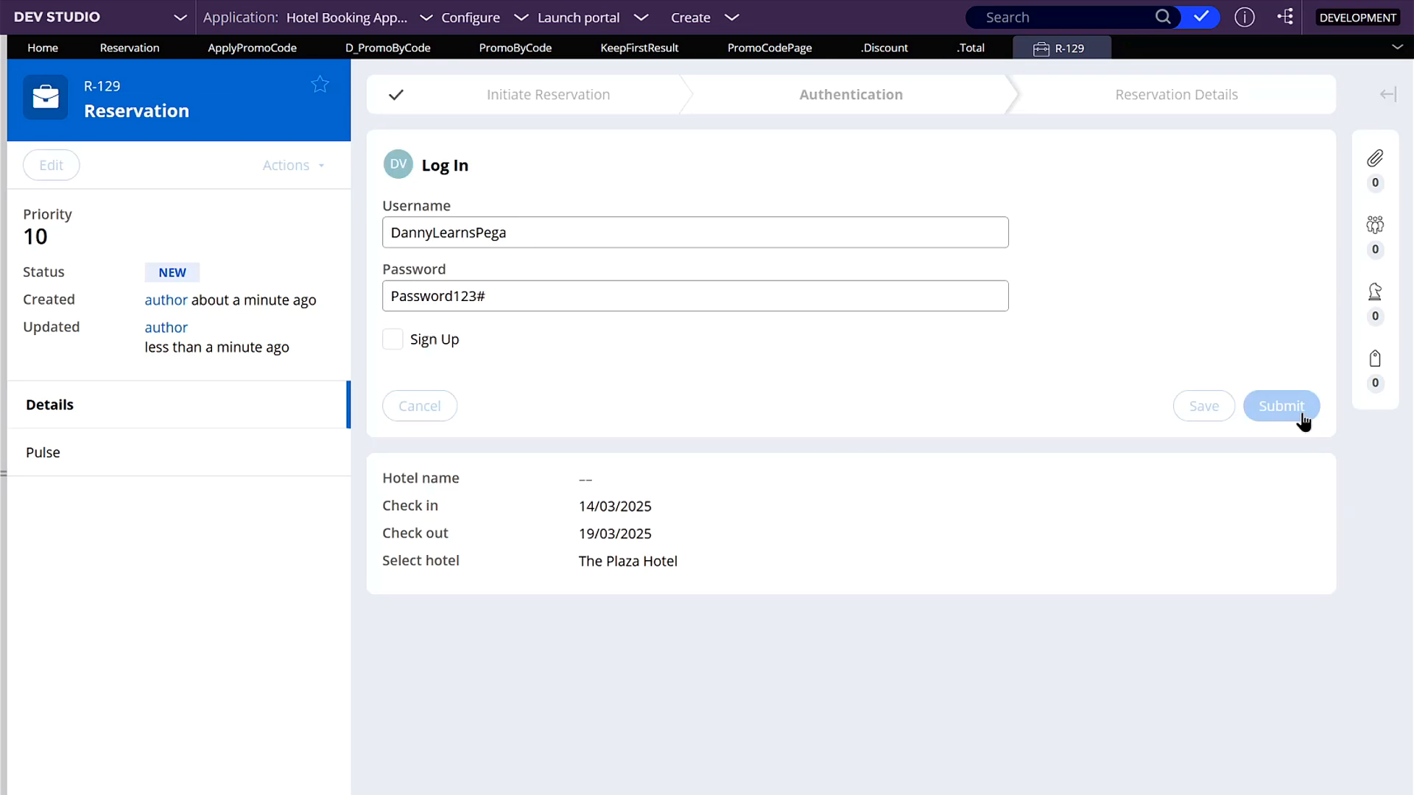
left_click(1301, 475)
- Test the promo calculation by entering code A and replacing it with code B
left_click(706, 343)
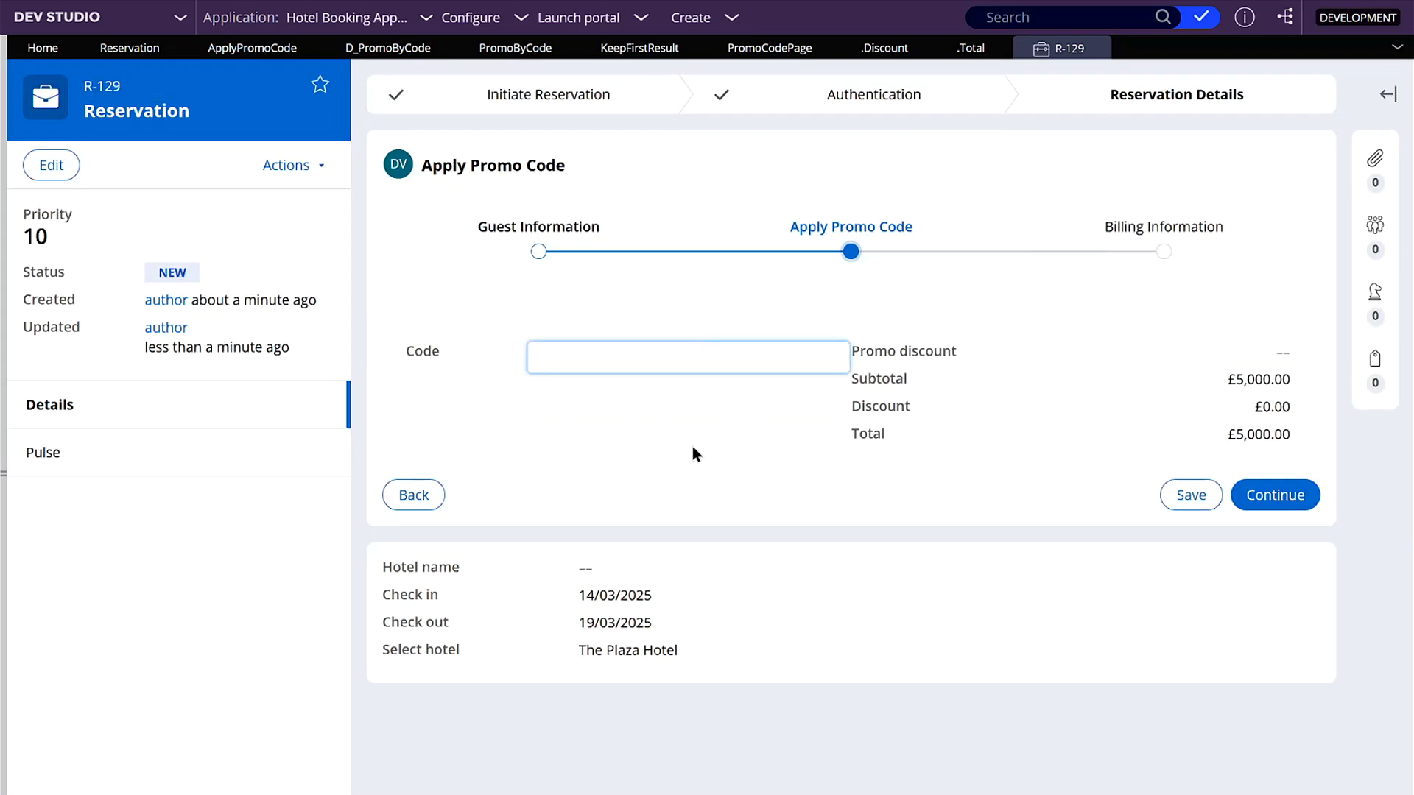
type("A")
left_click(783, 518)
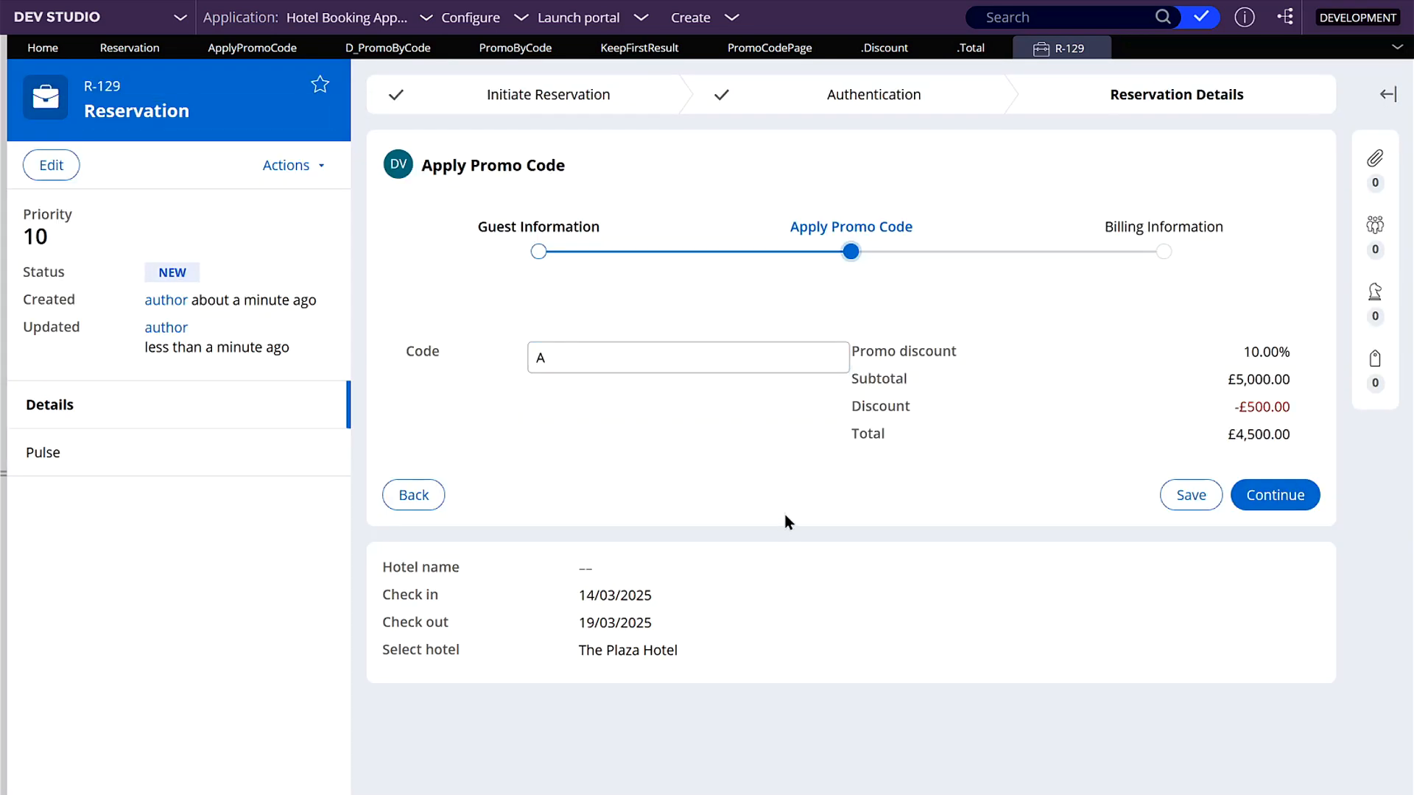
double_click(604, 358)
type("B")
left_click(640, 423)
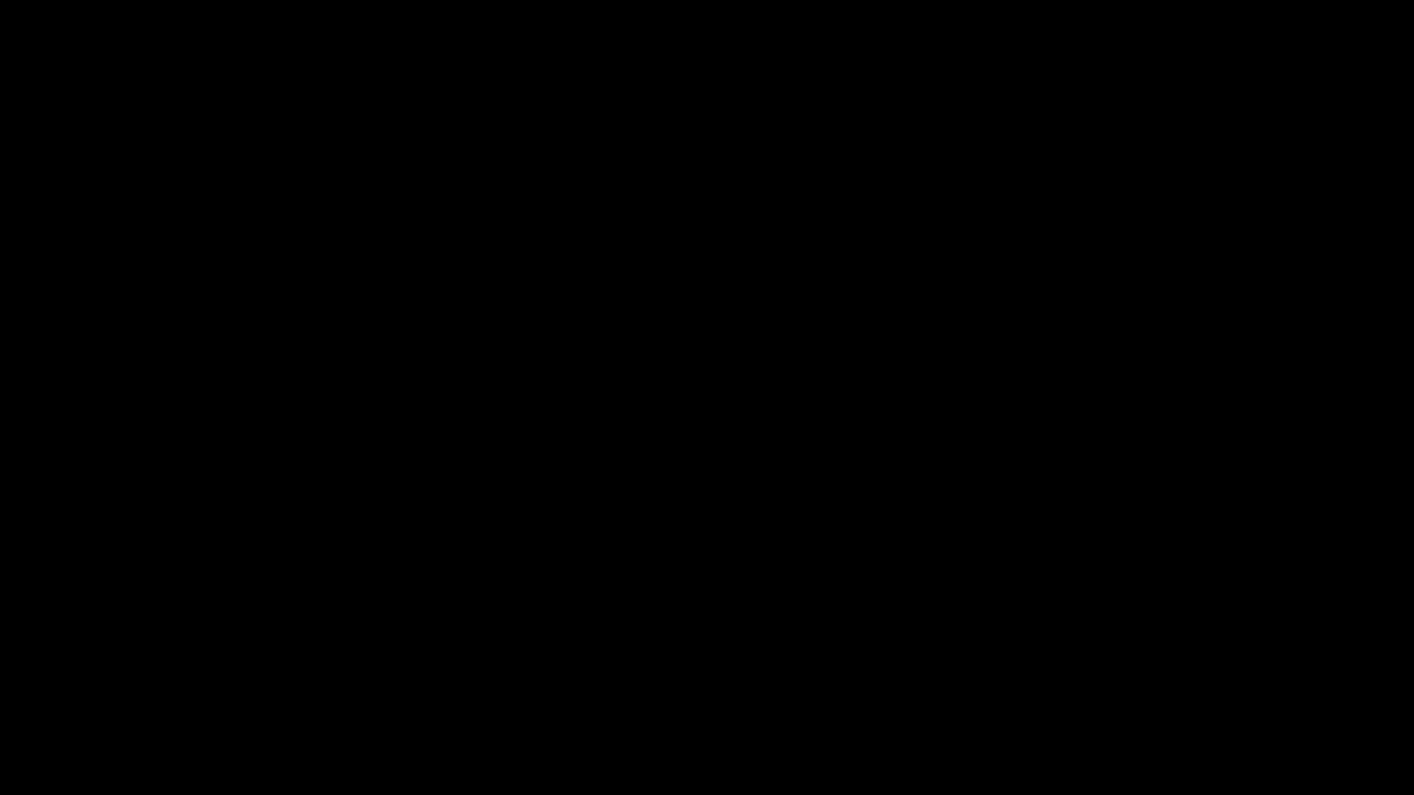